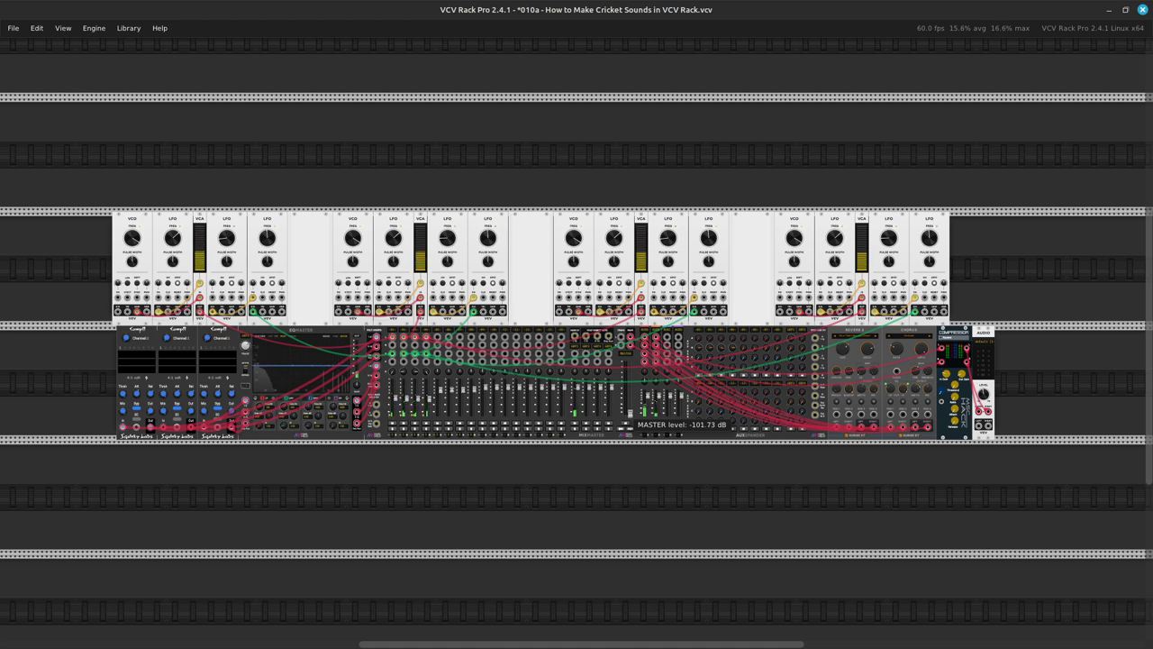
# Step: Raise the MixMaster master level from about -101 dB to about -19 dB and save the 010a patch
pyautogui.moveTo(628, 414); pyautogui.dragTo(629, 409)
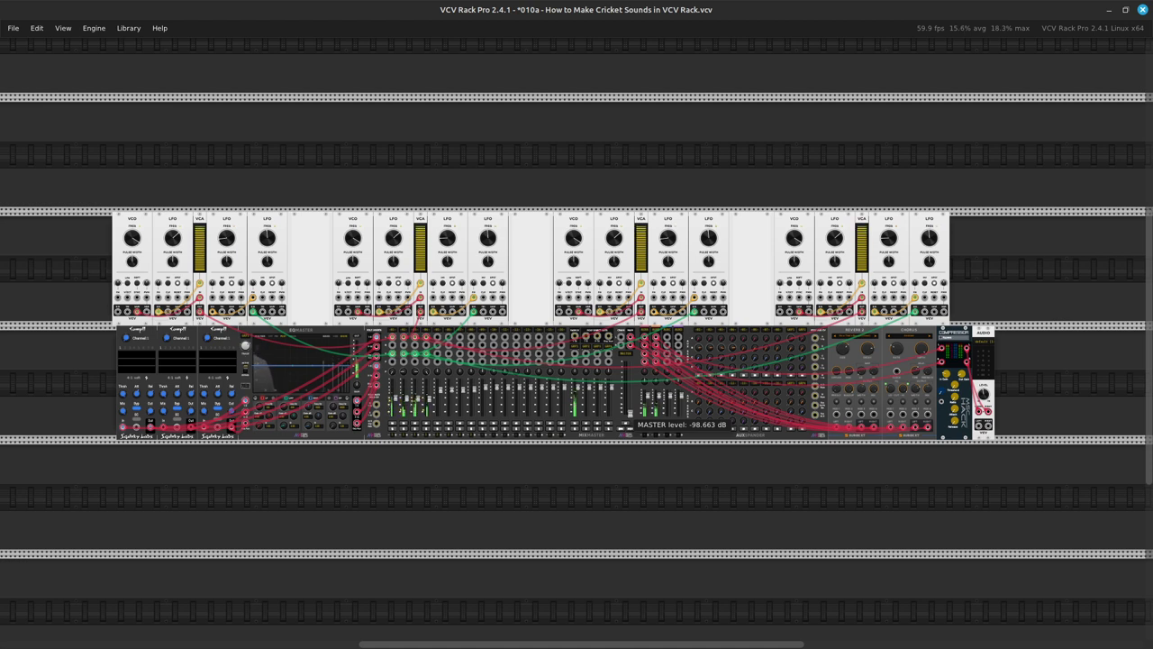
pyautogui.moveTo(629, 408); pyautogui.dragTo(629, 402)
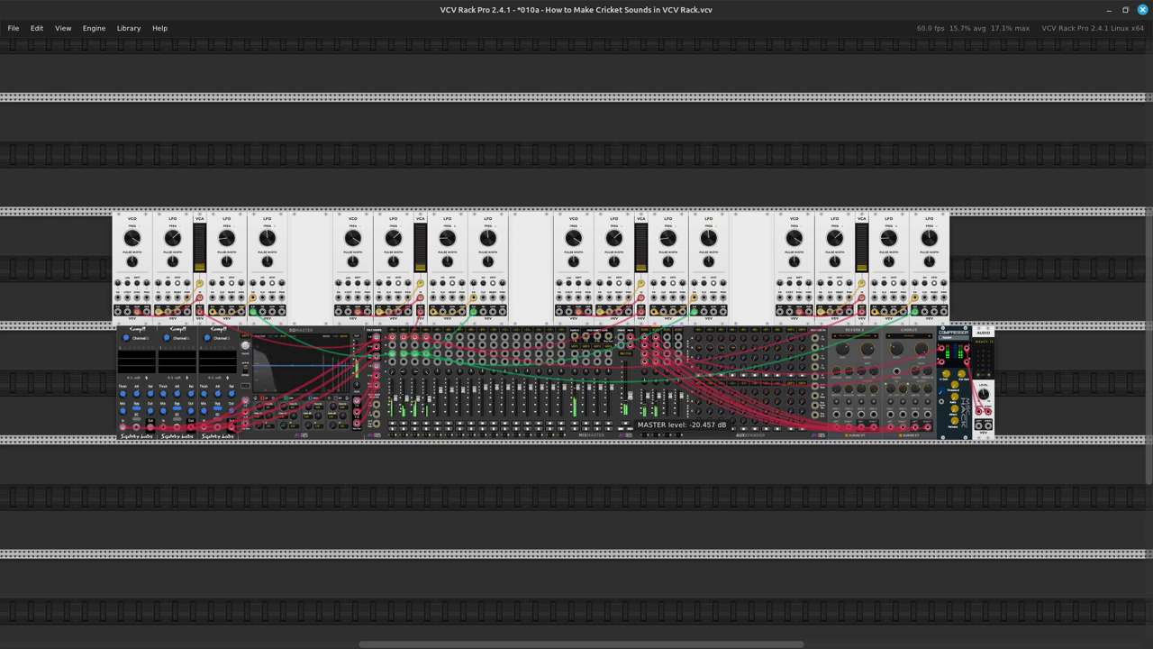
pyautogui.moveTo(629, 396); pyautogui.dragTo(629, 394)
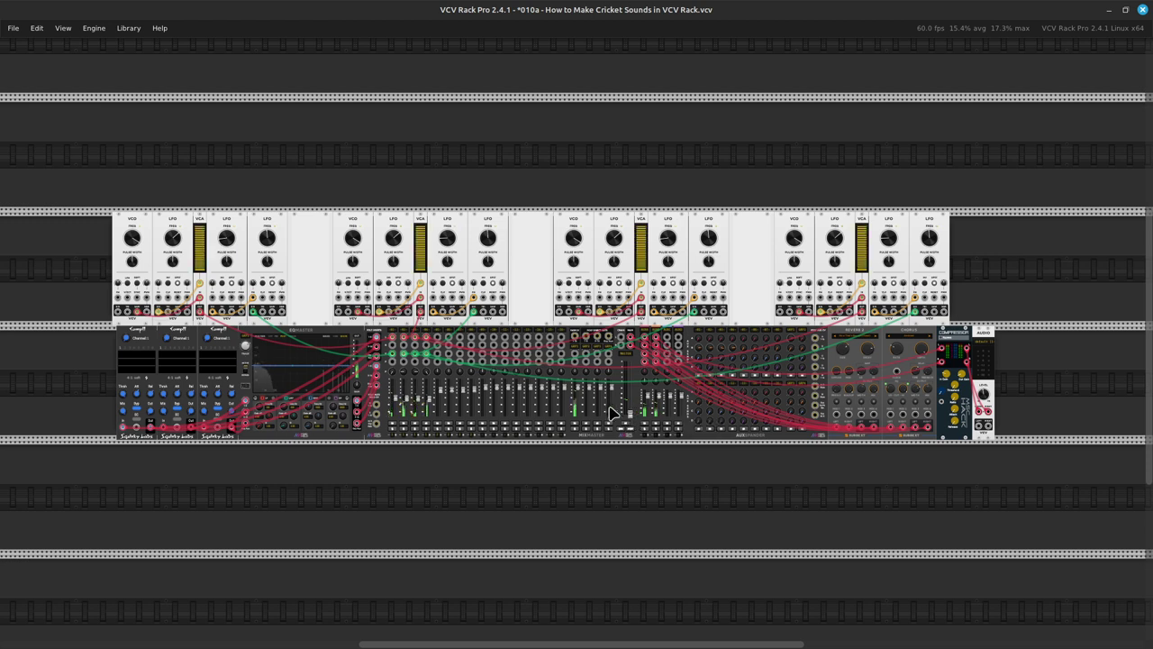
pyautogui.hotkey('ctrl', 's')
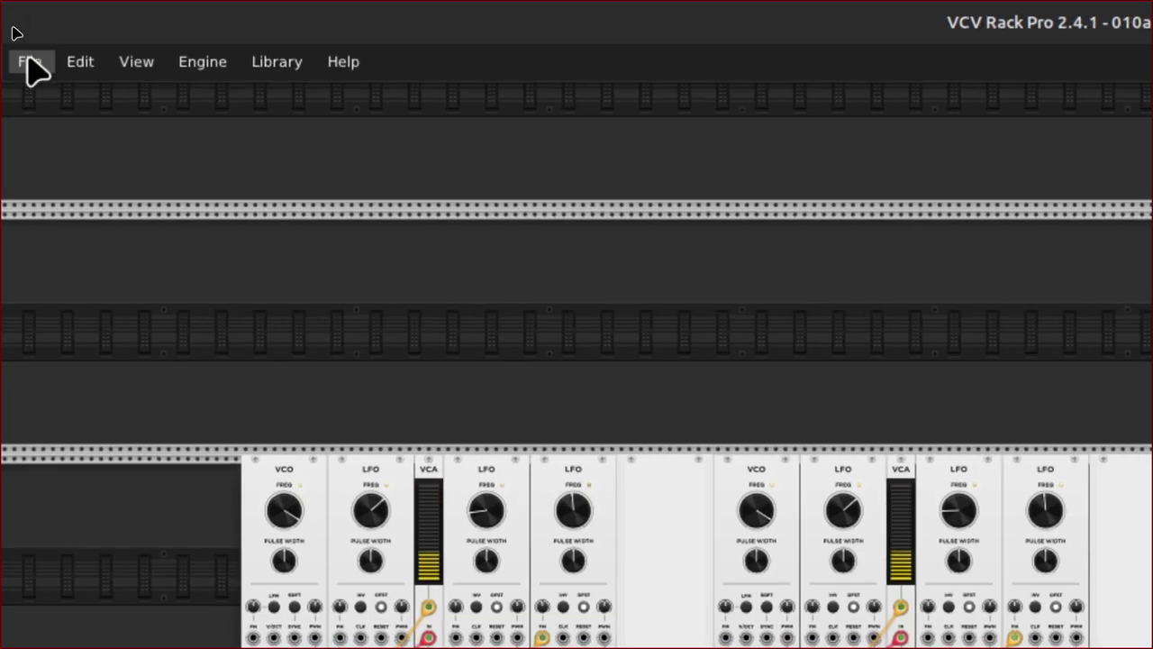
# Step: Open the patch '010b - How to Make Cricket Sounds in VCV Rack.vcv' through File > Open
pyautogui.click(31, 65)
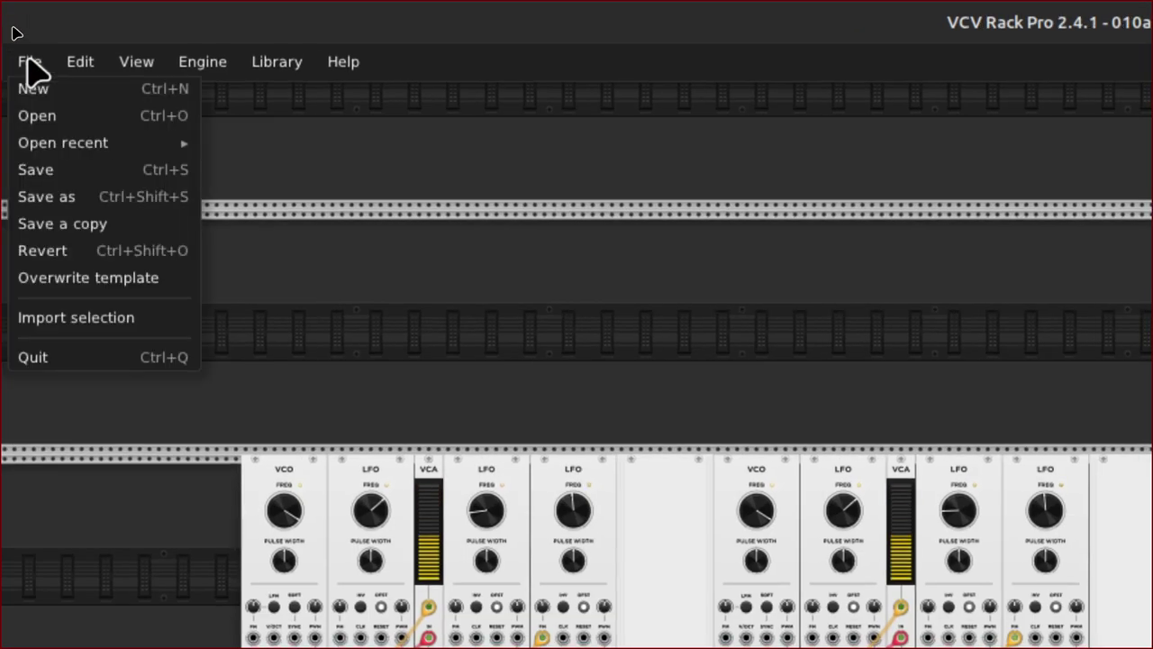
pyautogui.click(81, 117)
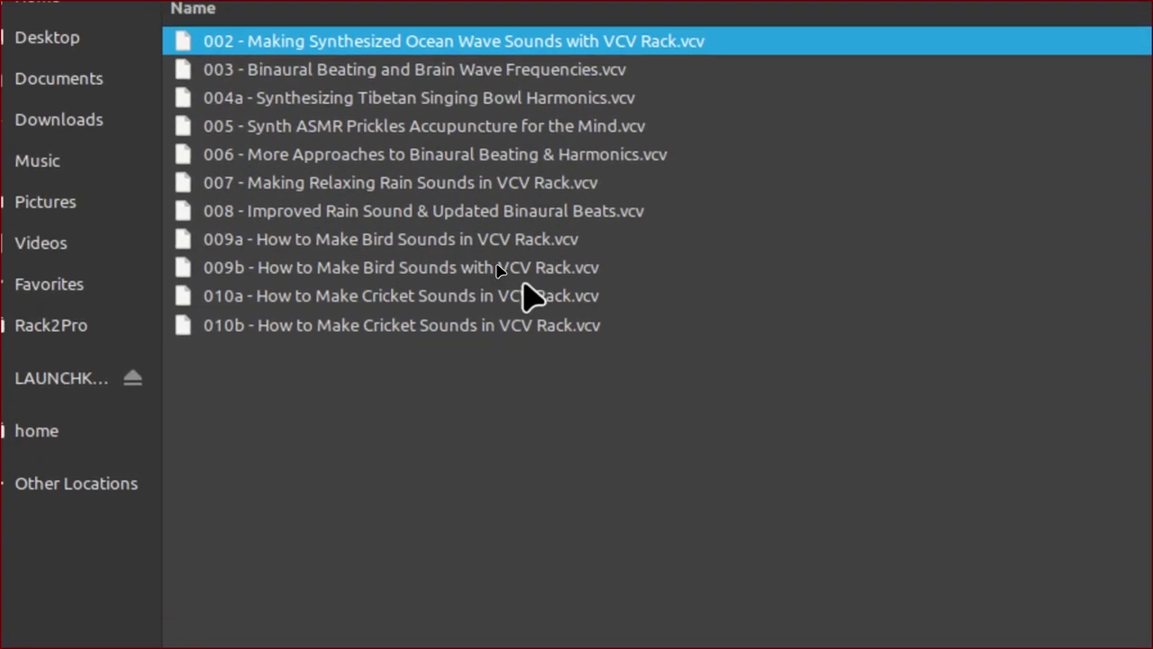
pyautogui.doubleClick(464, 285)
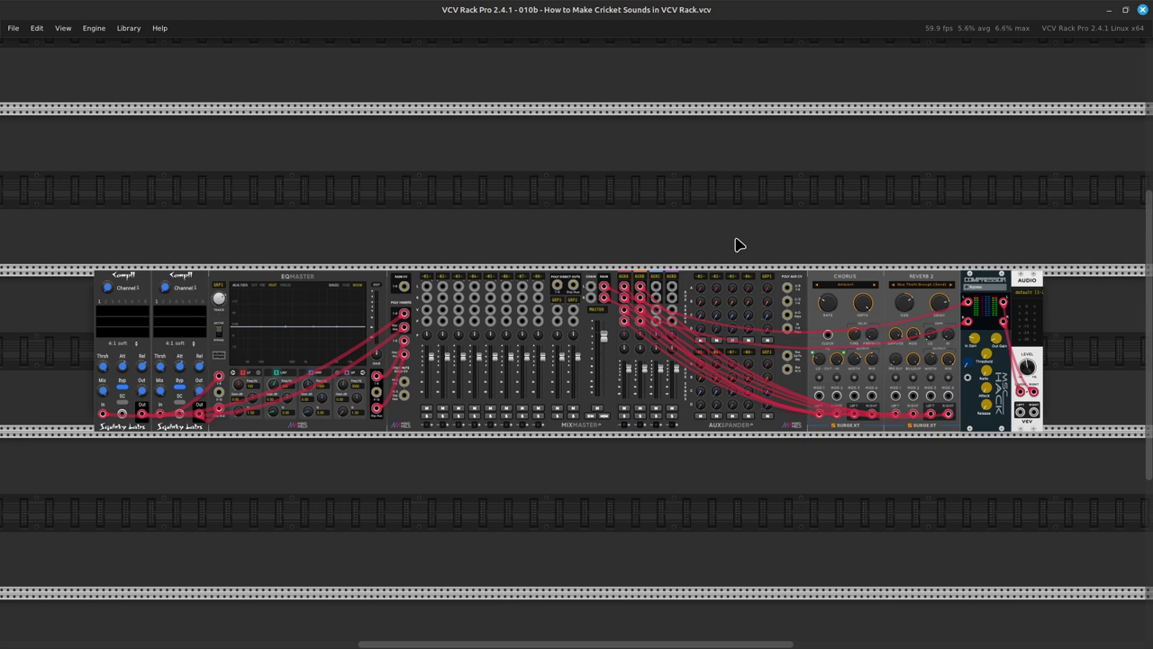
pyautogui.rightClick(429, 276)
pyautogui.click(531, 234)
pyautogui.moveTo(578, 374)
pyautogui.moveTo(865, 315)
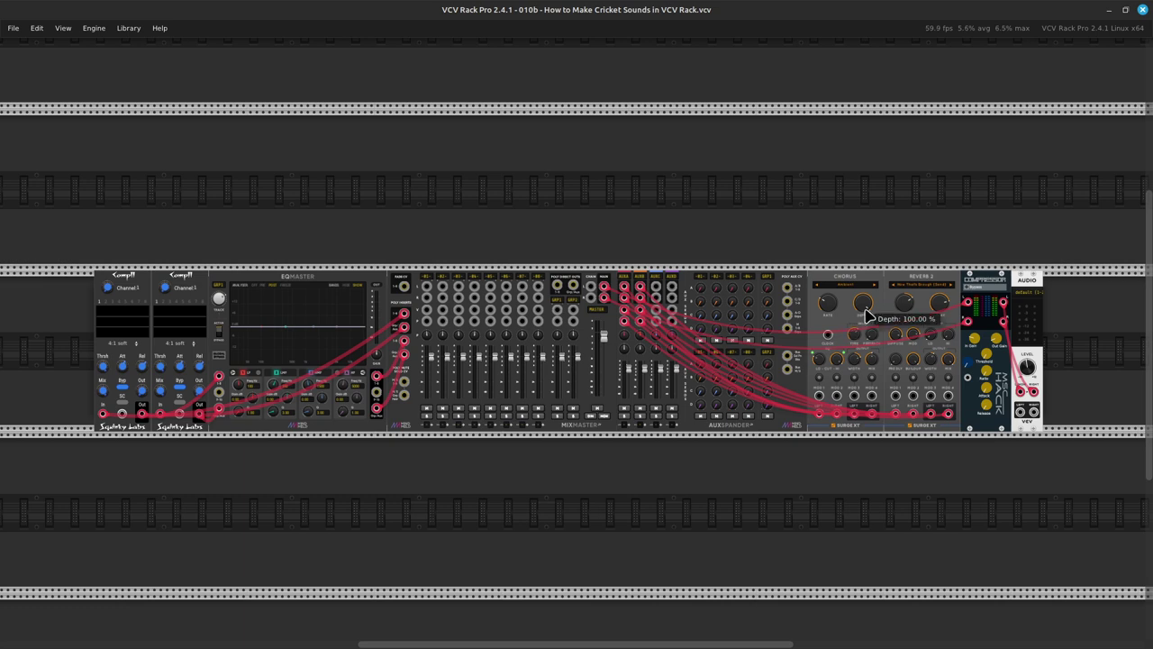
pyautogui.scroll(5, 892, 315)
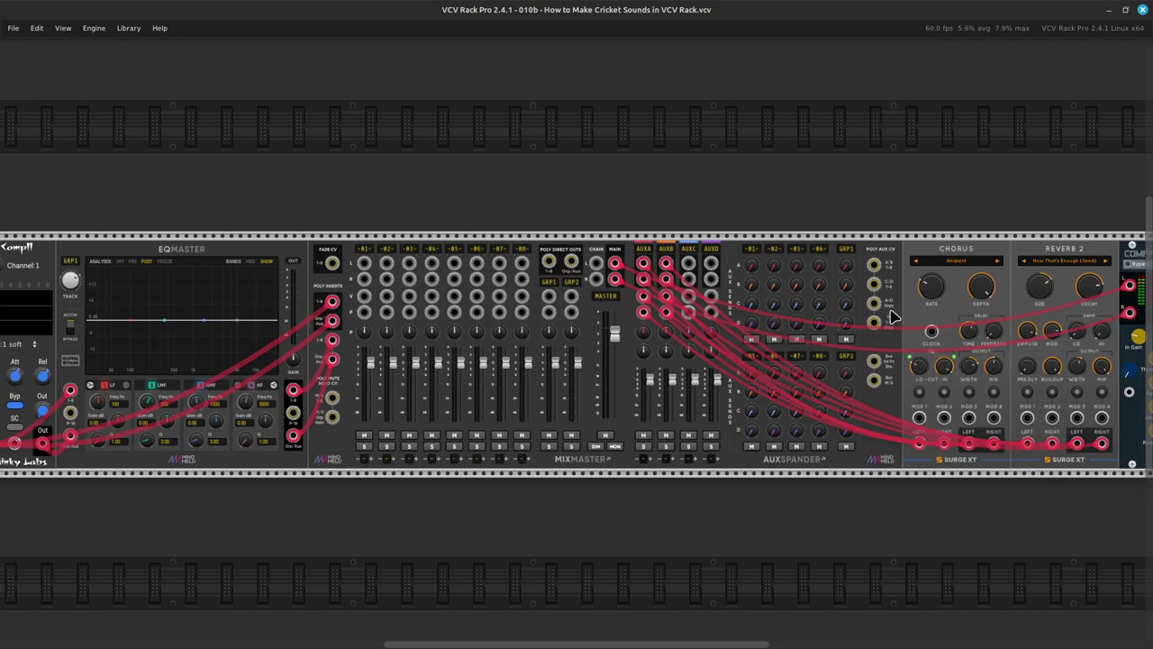
pyautogui.hscroll(5, 891, 317)
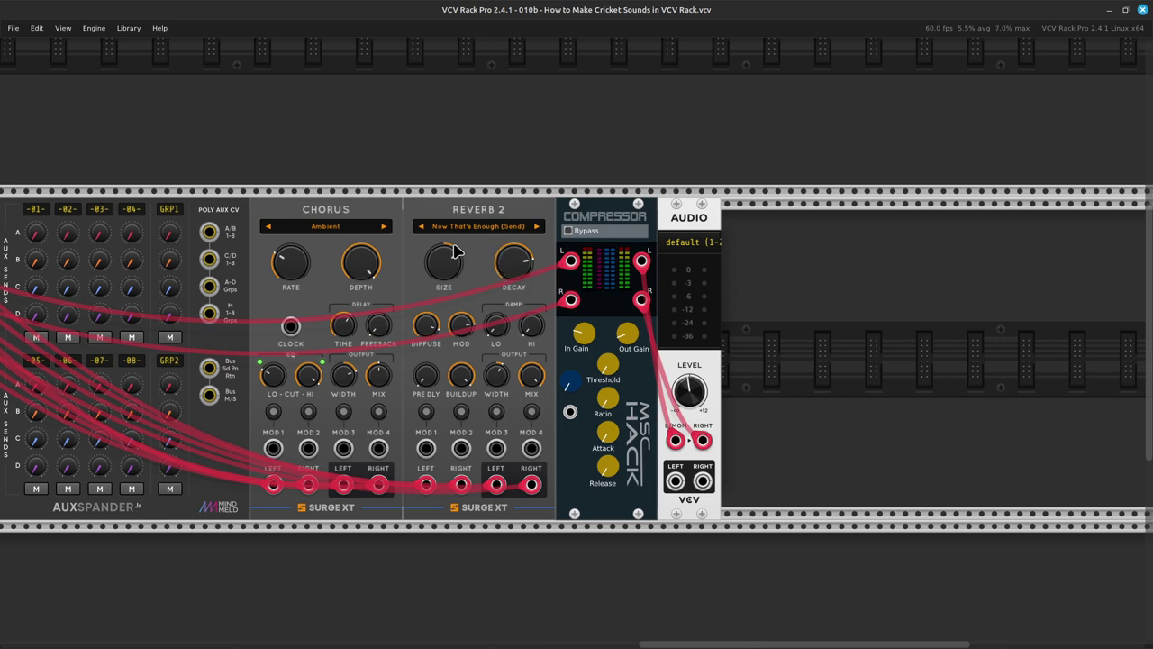
pyautogui.scroll(5, 378, 243)
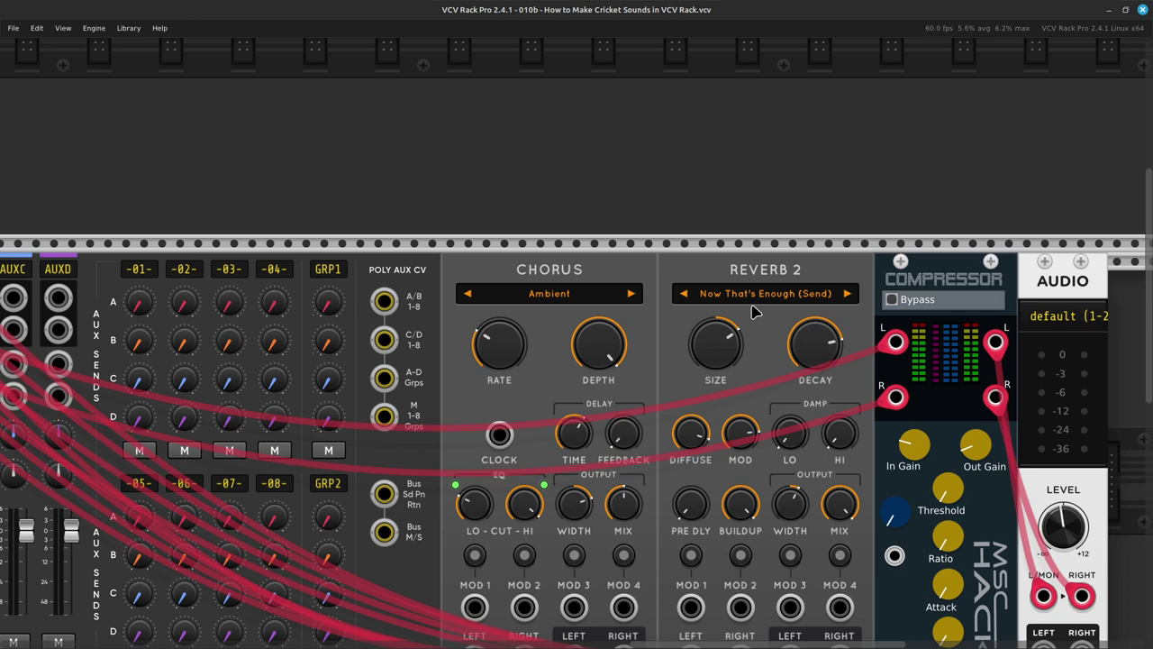
pyautogui.hscroll(-15, 755, 311)
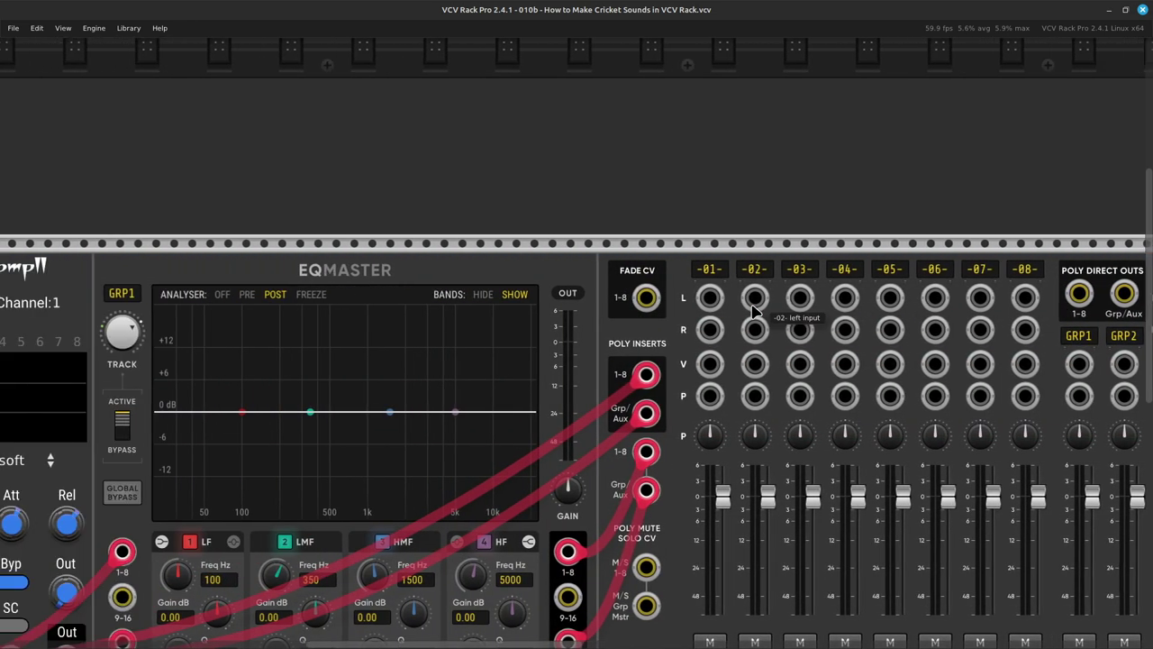
pyautogui.hscroll(-8, 755, 311)
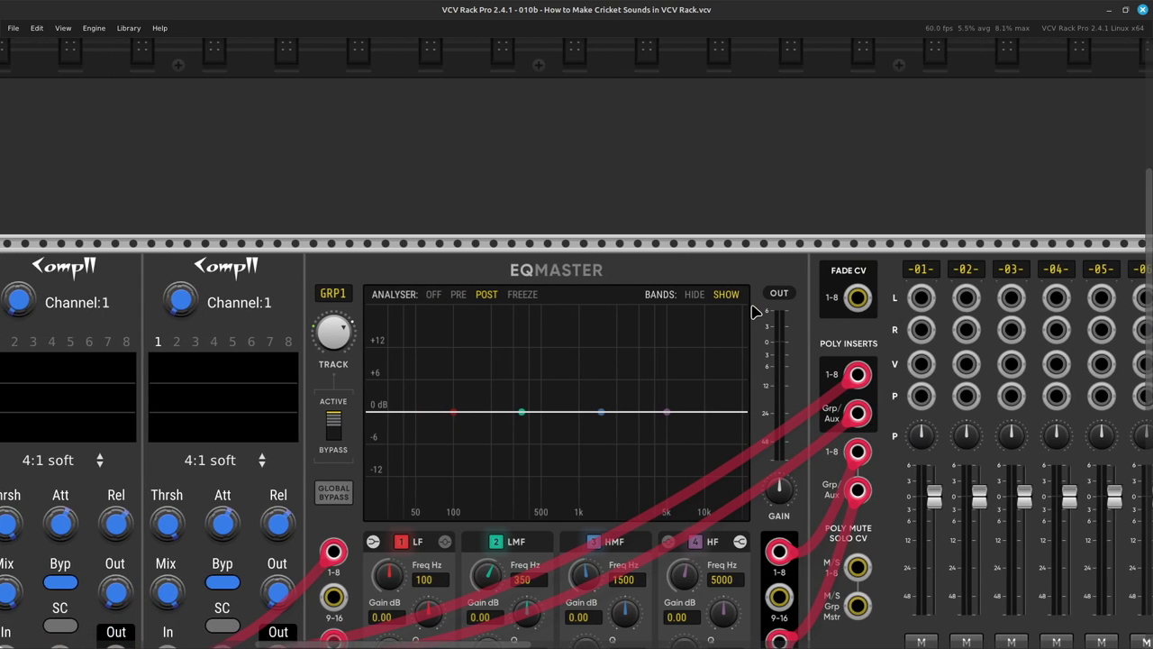
pyautogui.hscroll(-6, 755, 311)
pyautogui.scroll(-5, 755, 311)
pyautogui.hscroll(-1, 755, 311)
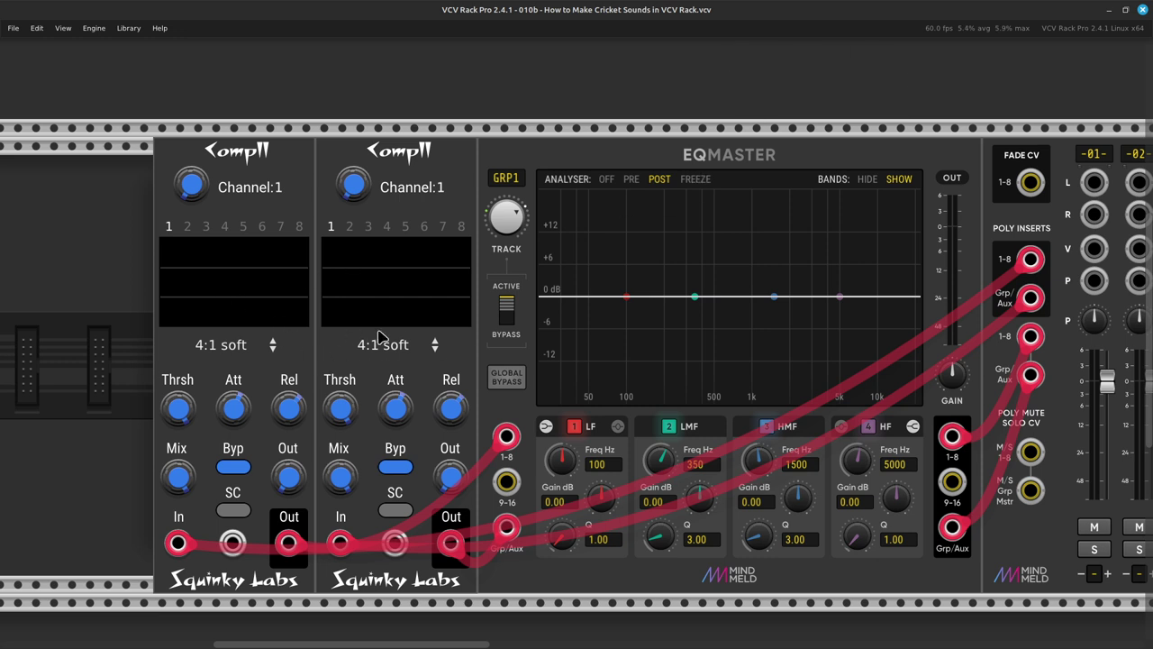
pyautogui.hscroll(4, 317, 363)
pyautogui.hscroll(4, 383, 388)
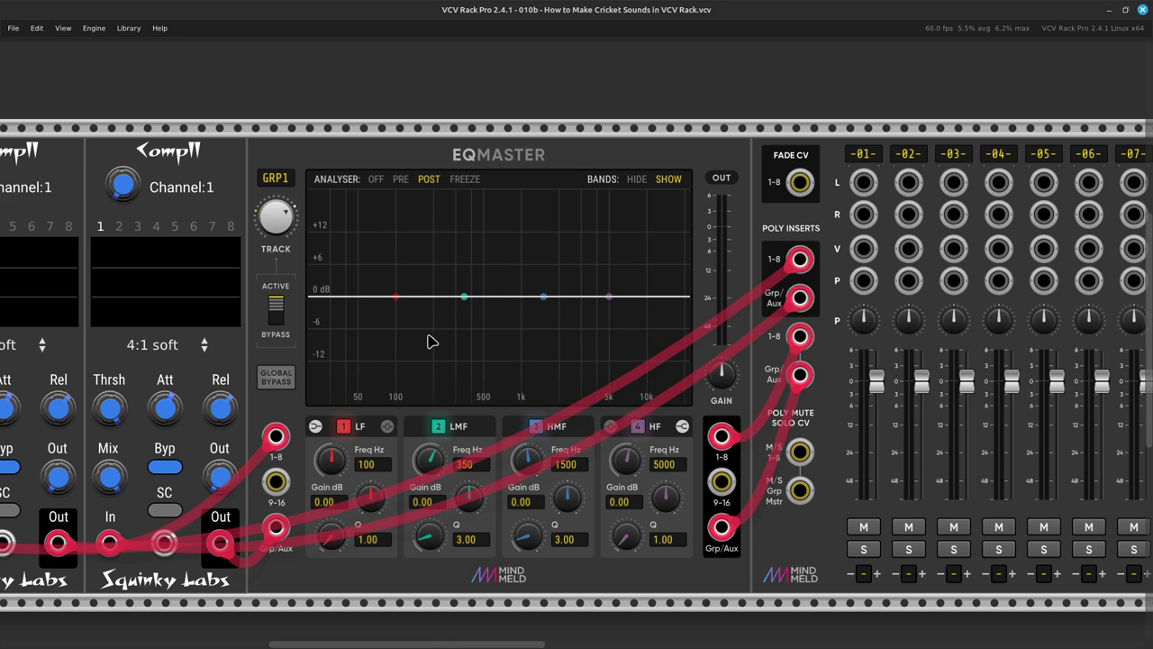
pyautogui.scroll(5, 595, 405)
pyautogui.hscroll(8, 610, 458)
pyautogui.scroll(-4, 600, 478)
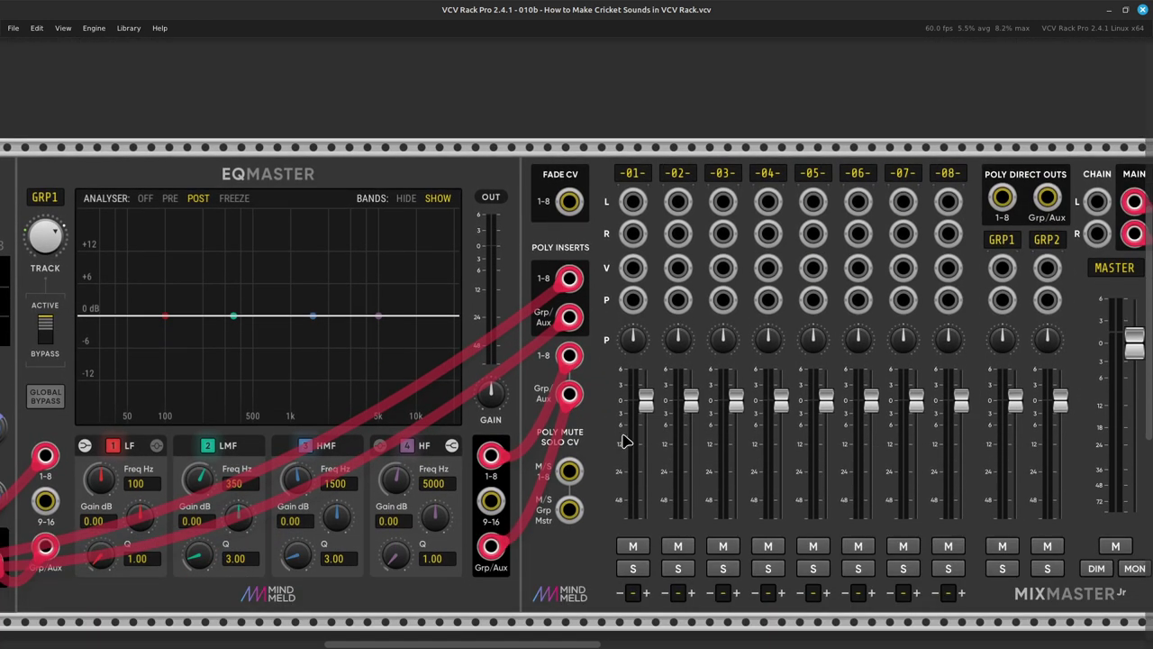
pyautogui.moveTo(570, 289)
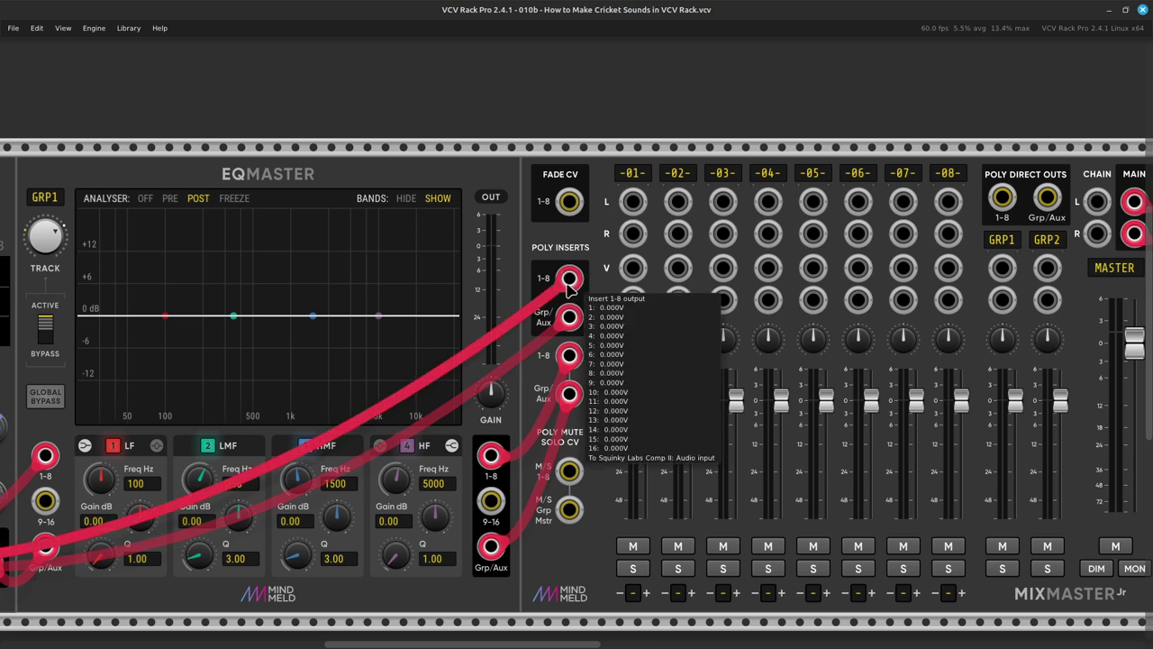
pyautogui.hscroll(-20, 570, 288)
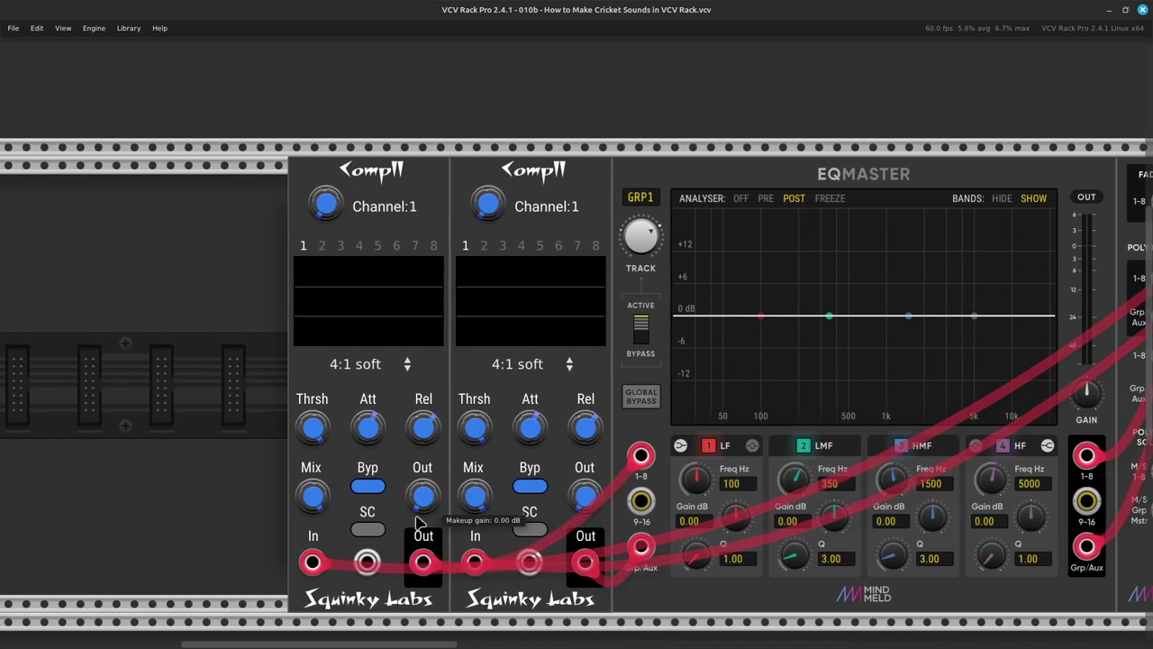
pyautogui.moveTo(314, 563)
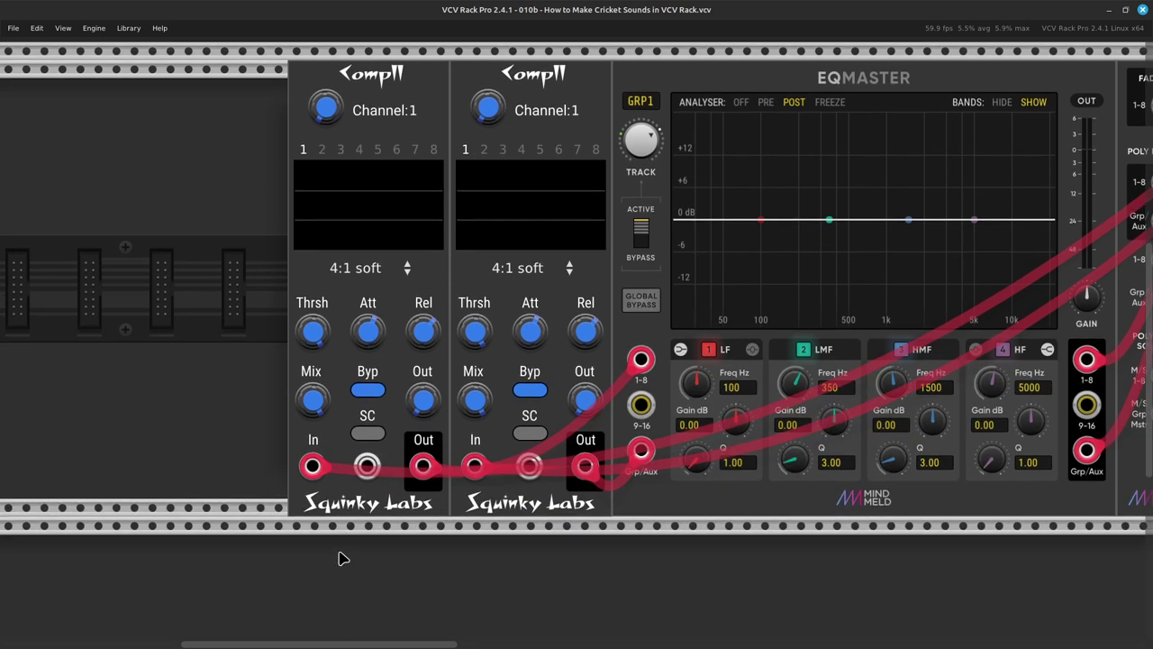
pyautogui.scroll(-3, 351, 595)
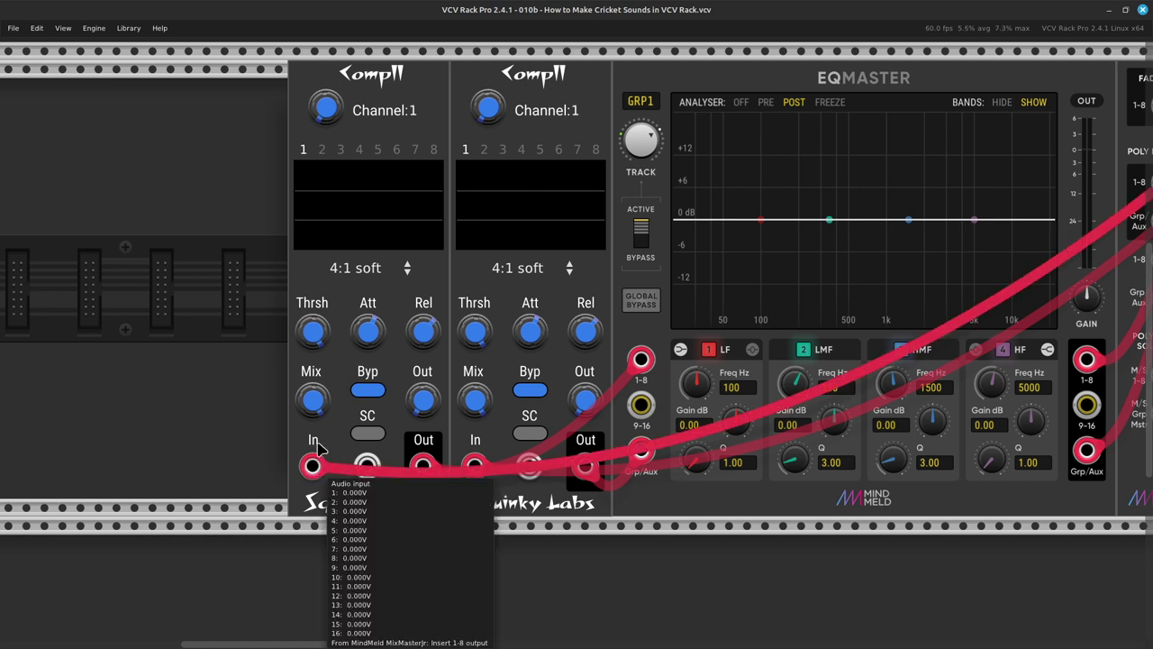
pyautogui.rightClick(313, 466)
pyautogui.press('Escape')
pyautogui.rightClick(320, 465)
pyautogui.press('Escape')
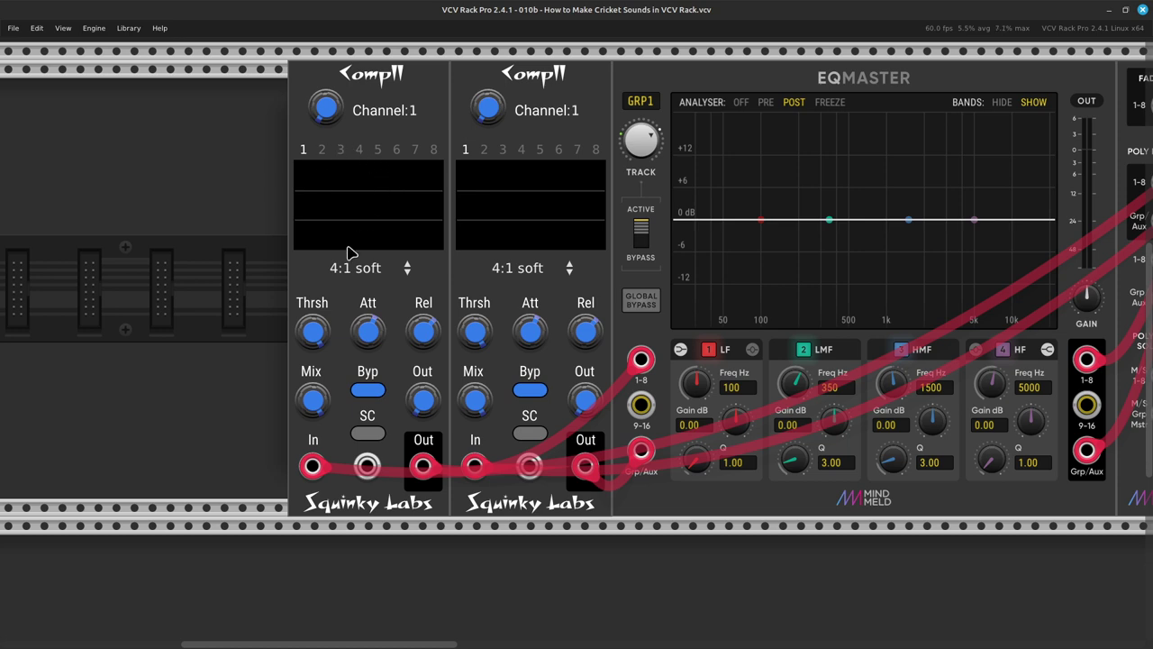
pyautogui.hscroll(10, 342, 257)
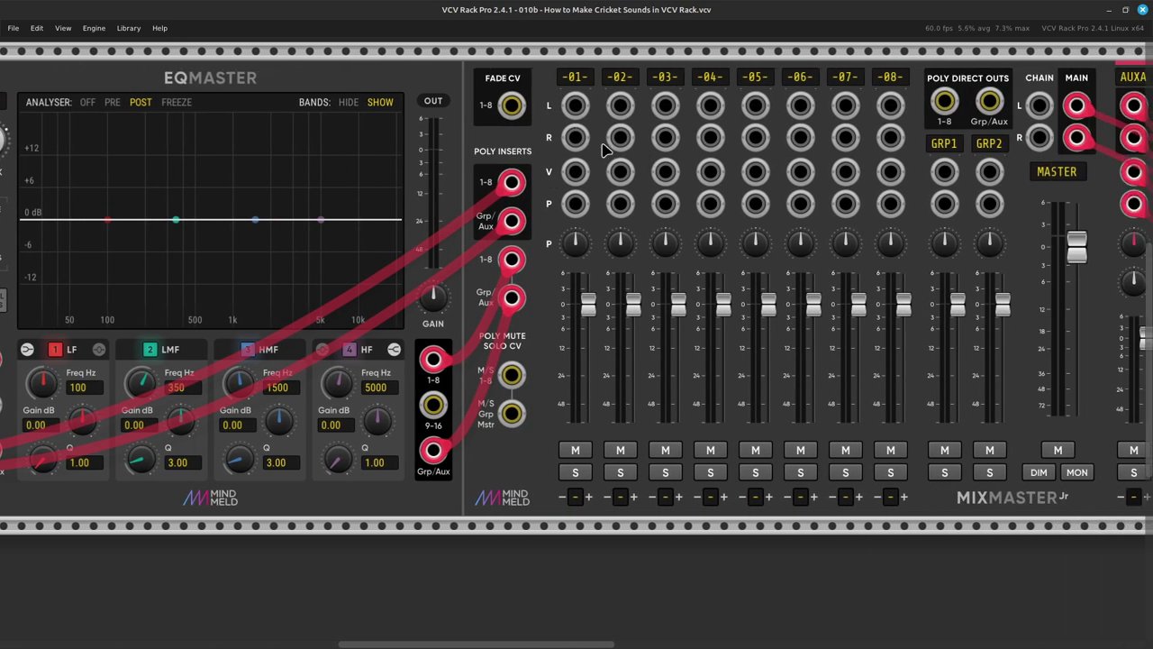
pyautogui.hscroll(-10, 414, 239)
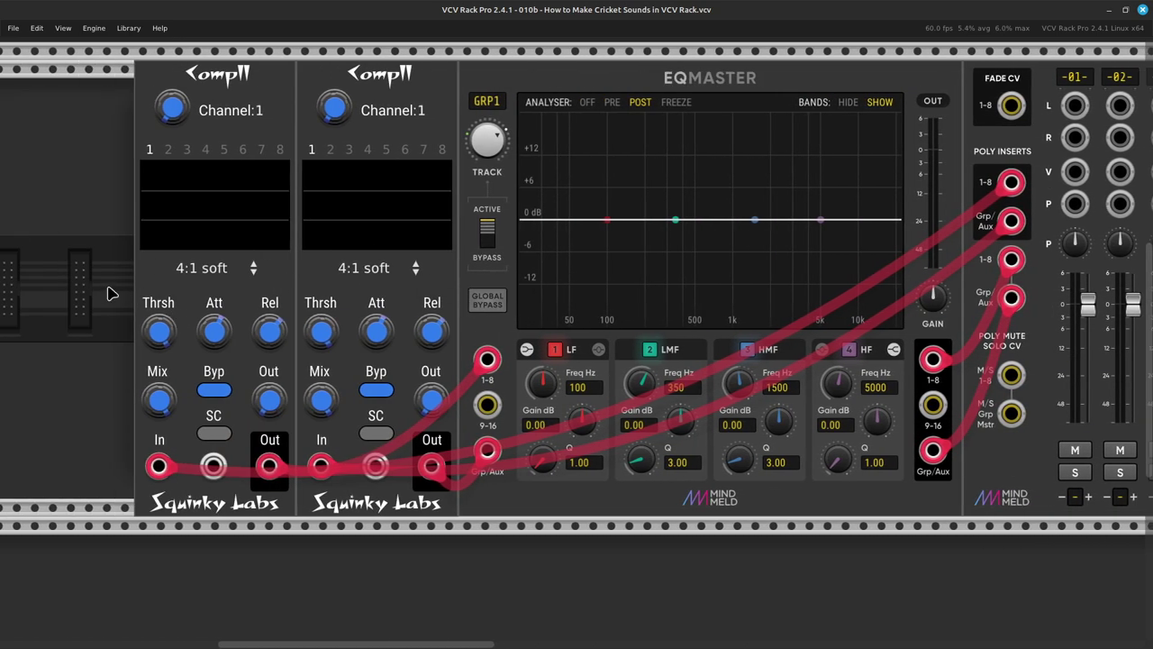
pyautogui.scroll(3, 209, 284)
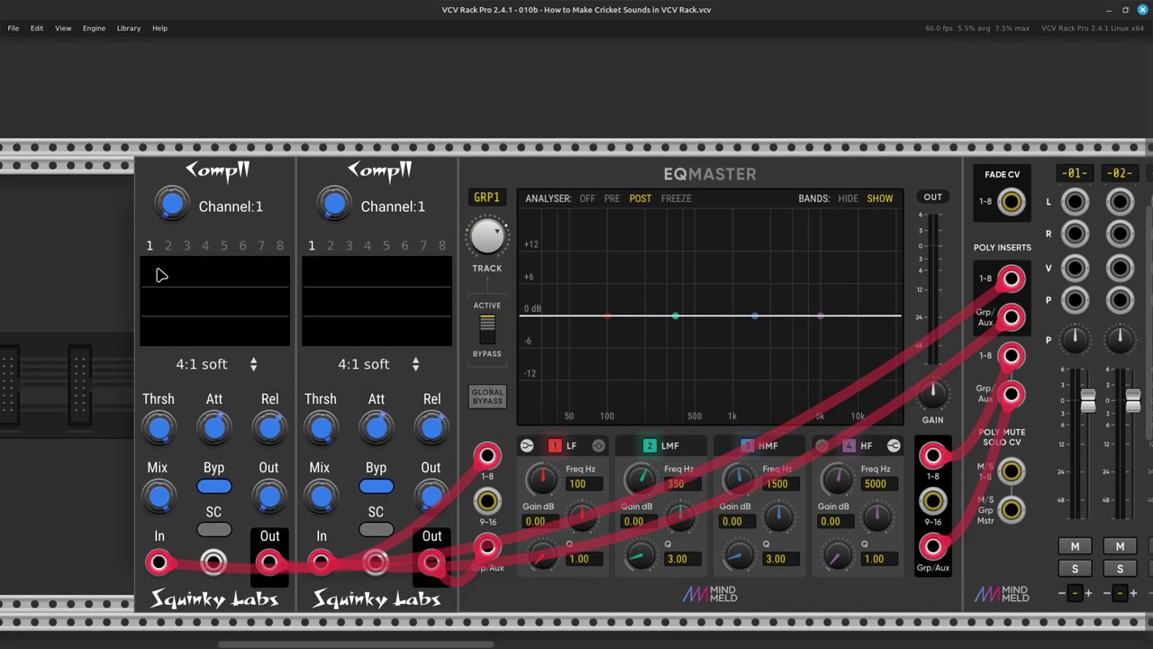
pyautogui.scroll(-2, 213, 396)
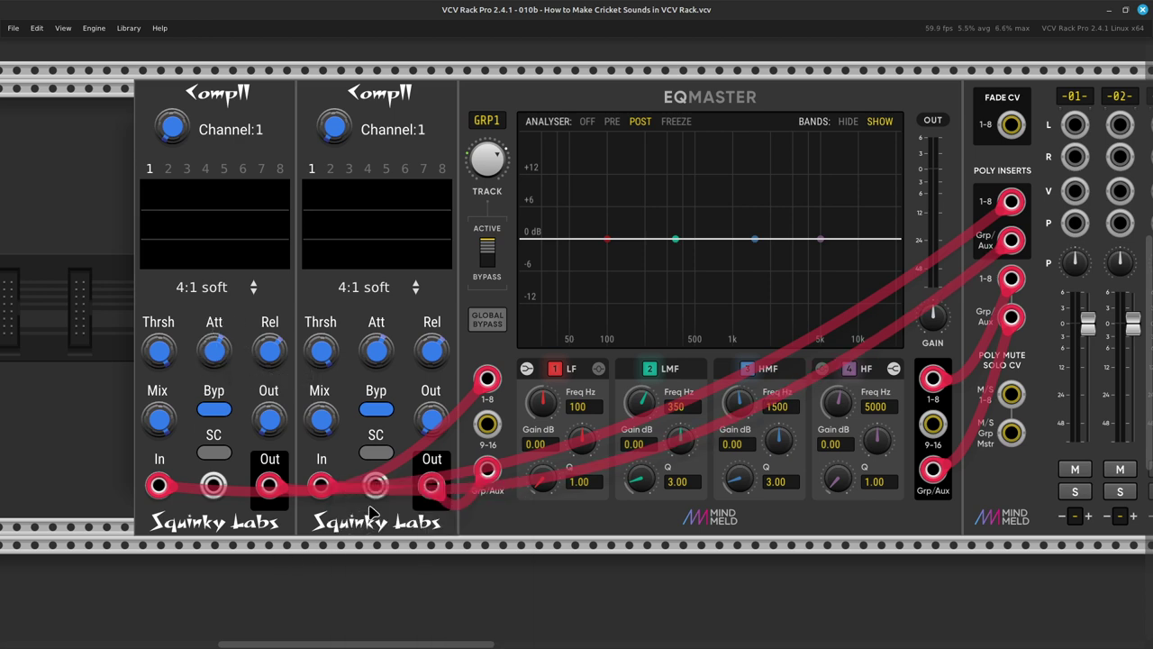
pyautogui.hscroll(8, 374, 513)
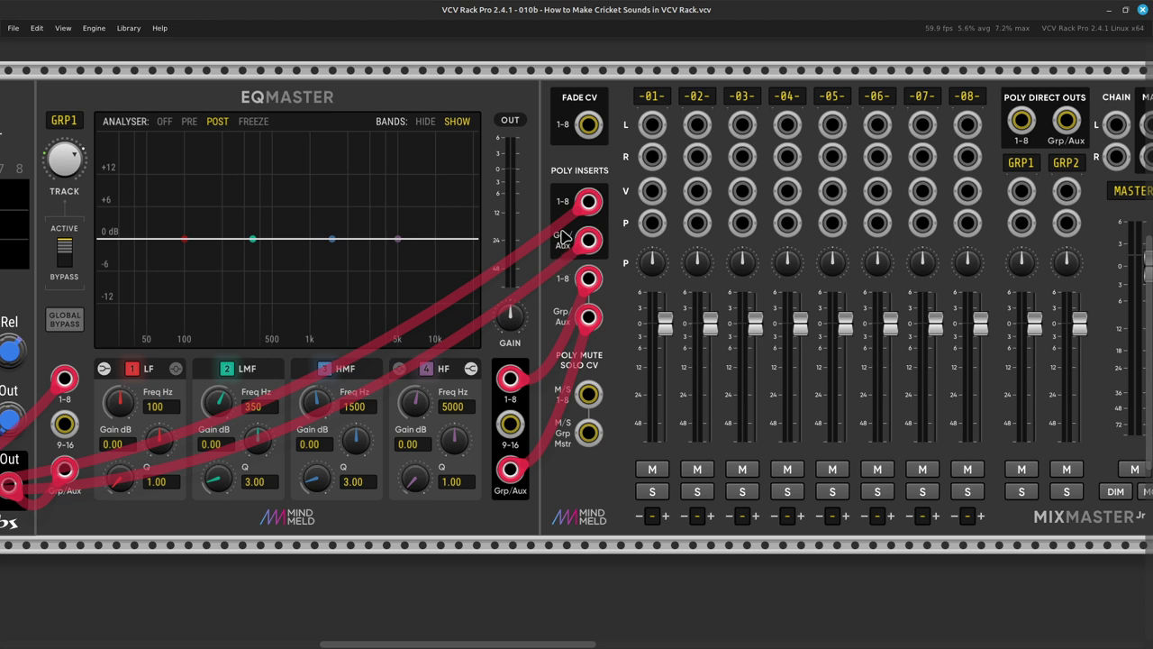
pyautogui.hscroll(-5, 514, 245)
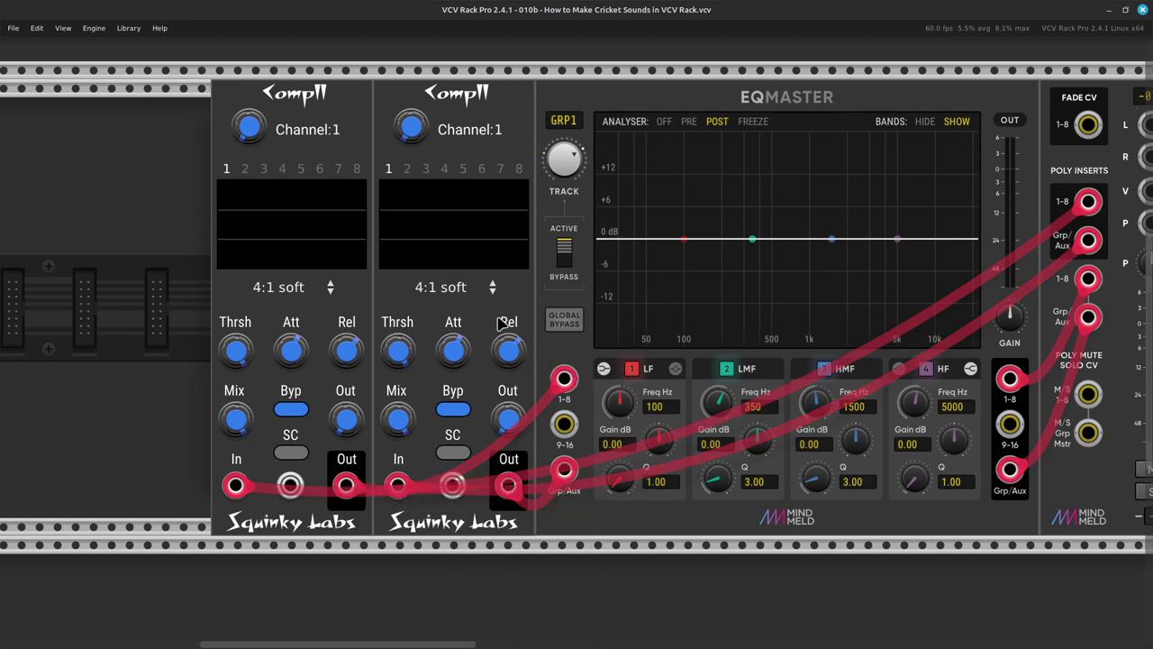
pyautogui.hscroll(6, 531, 311)
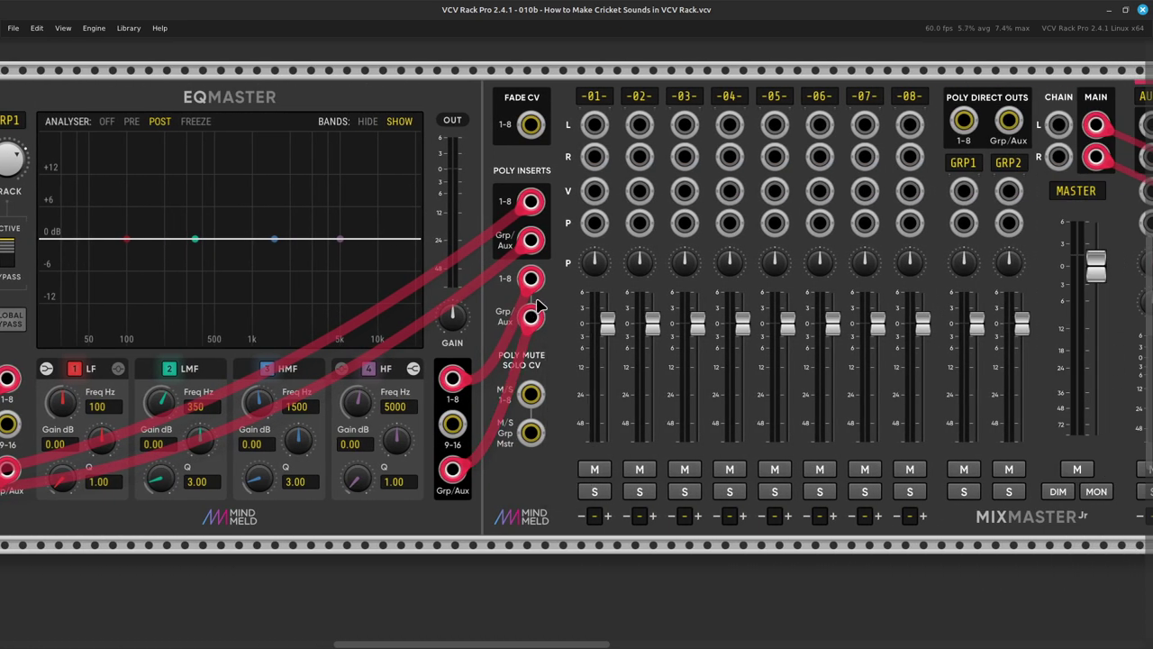
pyautogui.scroll(4, 536, 306)
pyautogui.scroll(5, 537, 306)
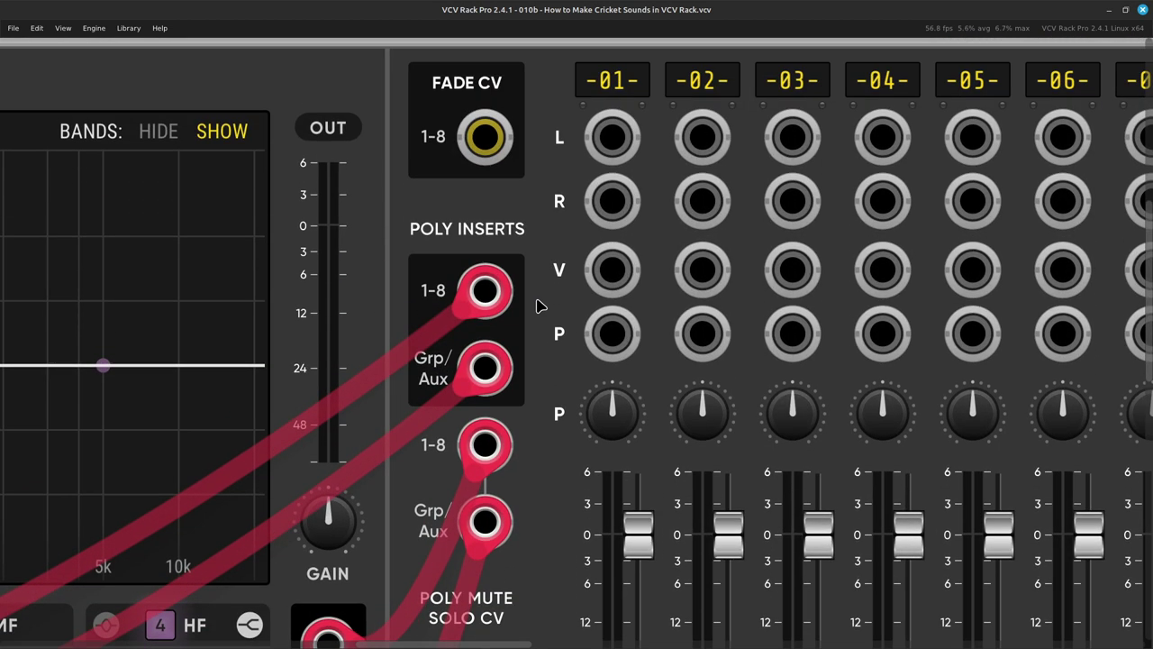
pyautogui.scroll(-2, 536, 307)
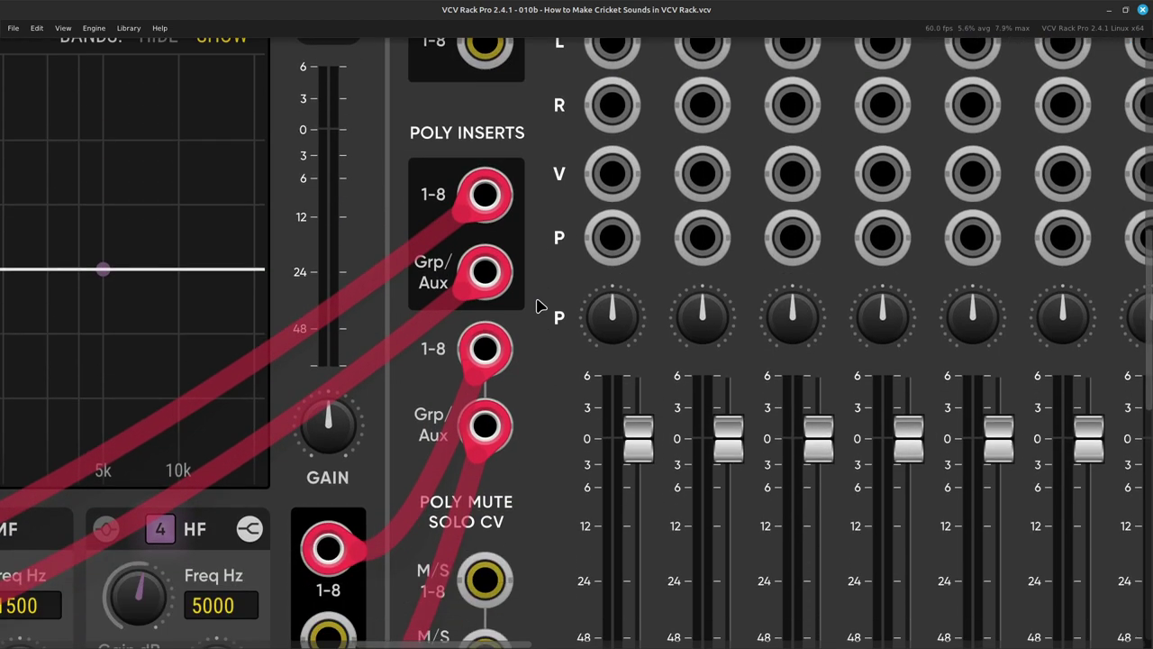
pyautogui.scroll(-4, 537, 307)
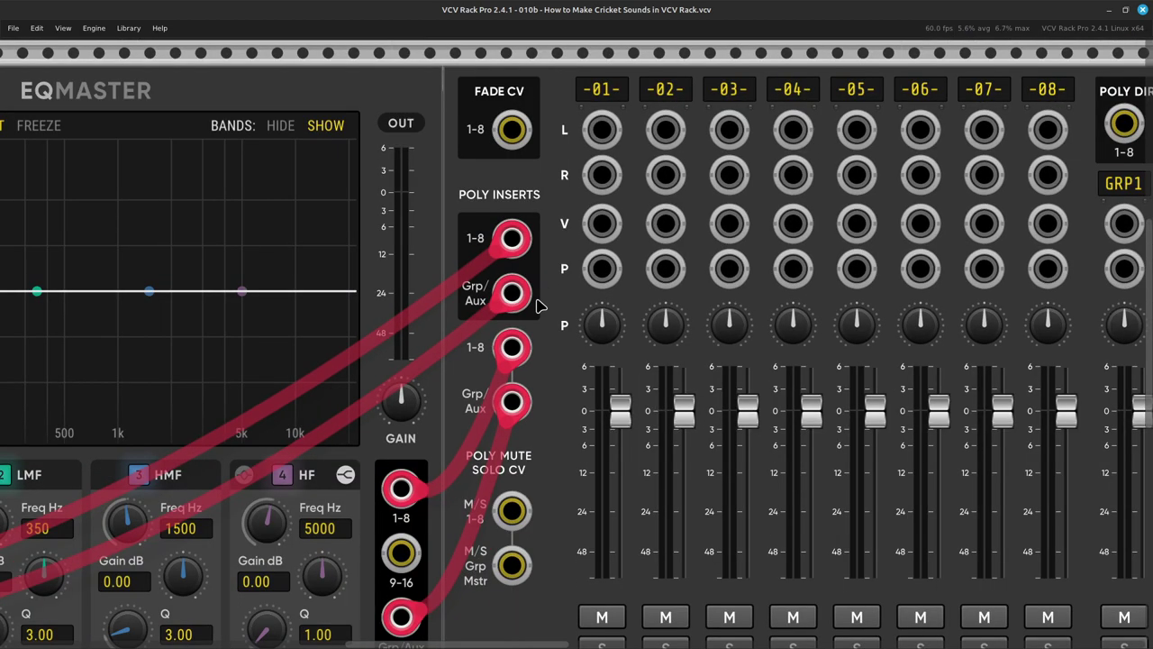
pyautogui.hscroll(-4, 536, 306)
pyautogui.hscroll(-2, 539, 306)
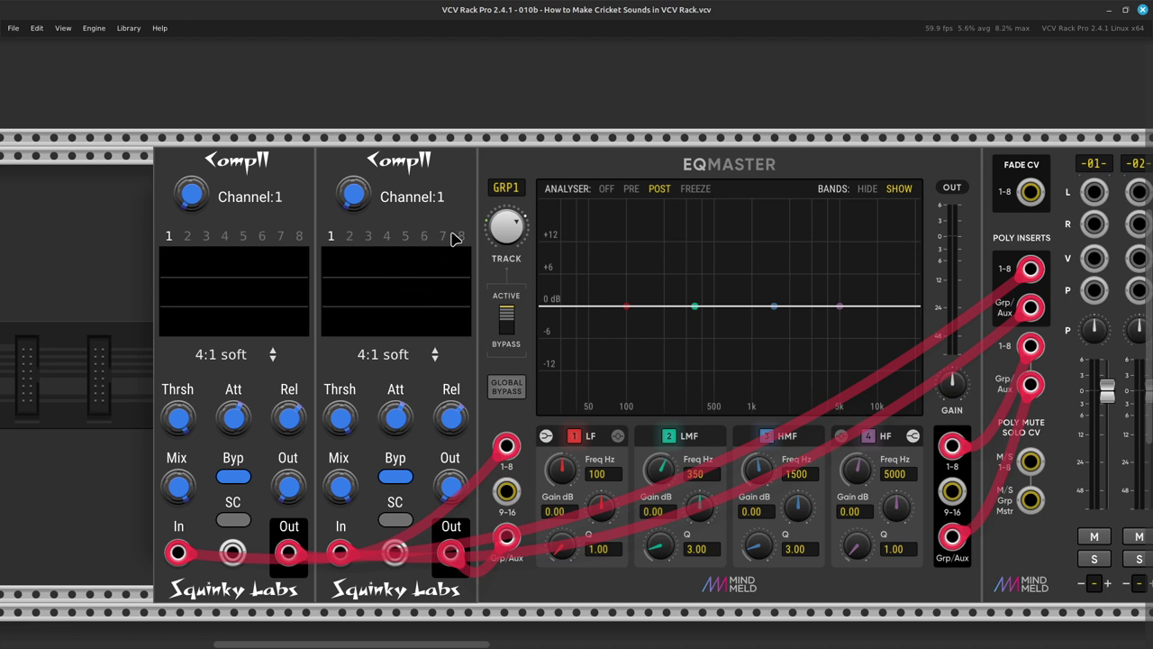
pyautogui.hscroll(3, 392, 424)
pyautogui.hscroll(10, 393, 423)
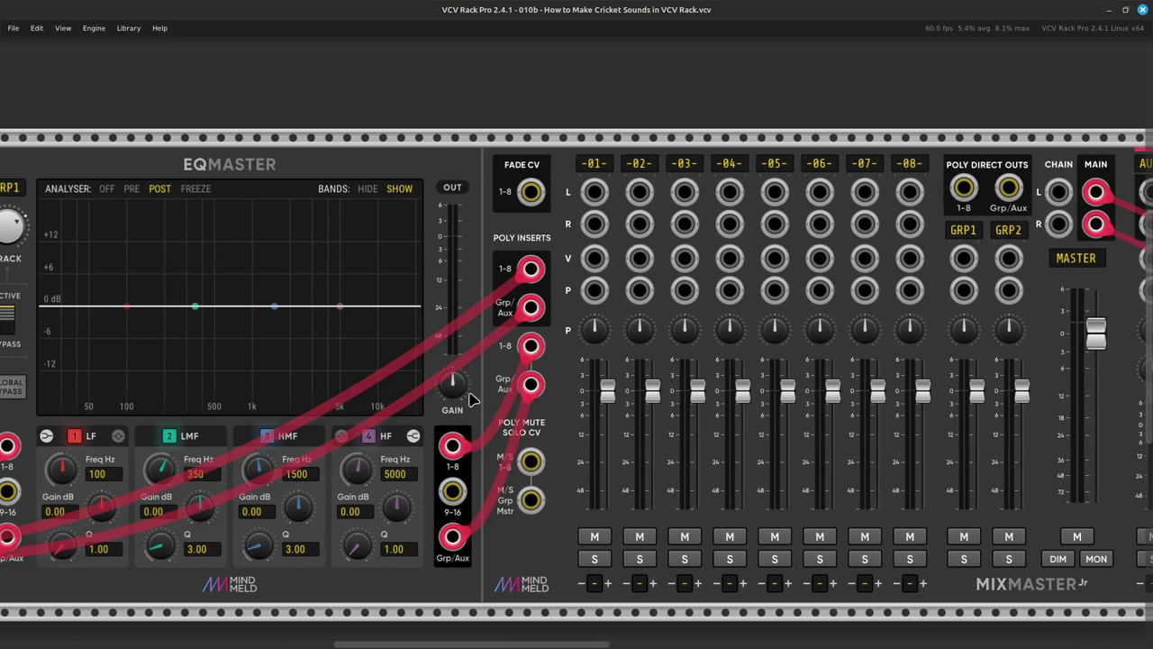
pyautogui.moveTo(532, 312)
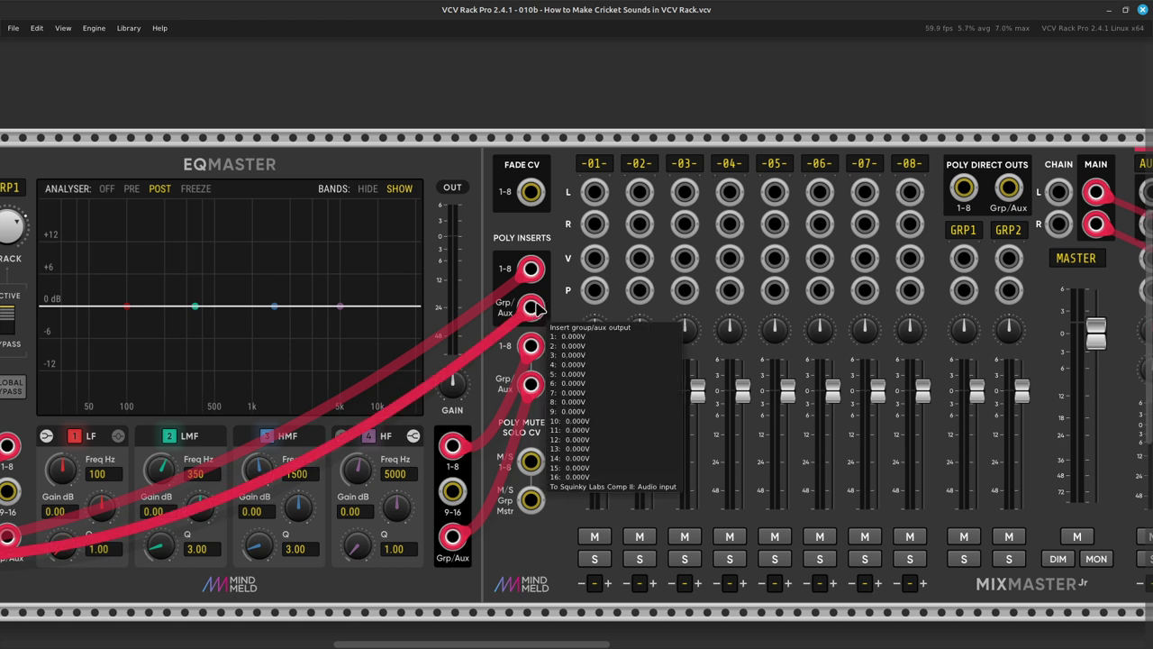
pyautogui.hscroll(-10, 545, 309)
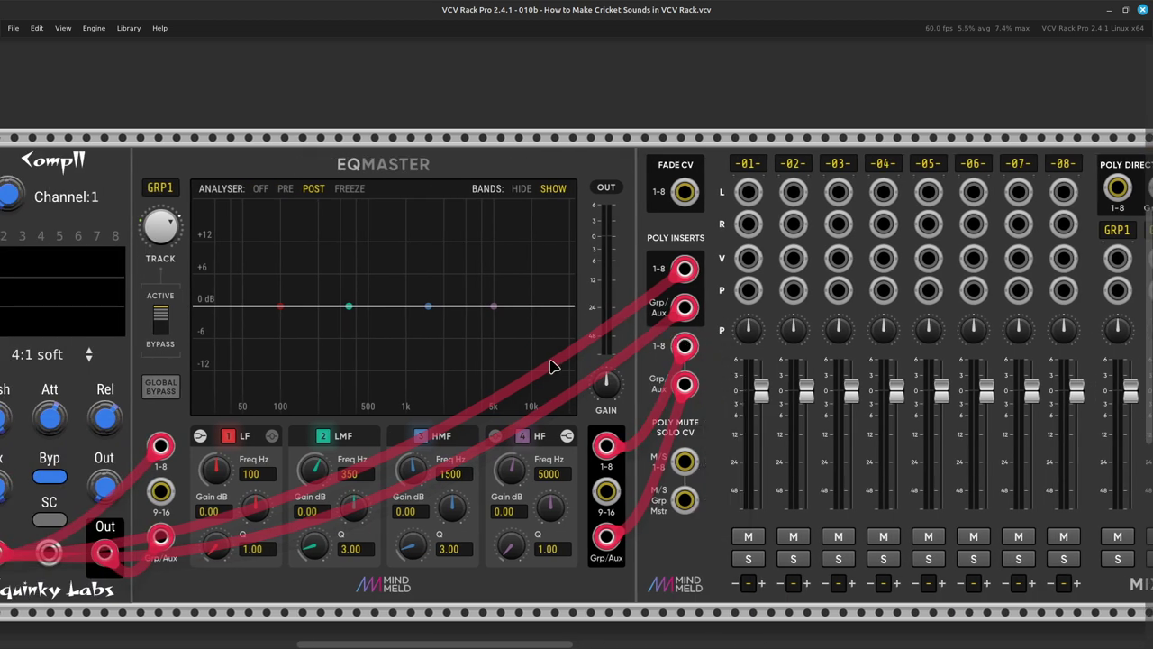
pyautogui.hscroll(-3, 249, 489)
pyautogui.hscroll(4, 423, 545)
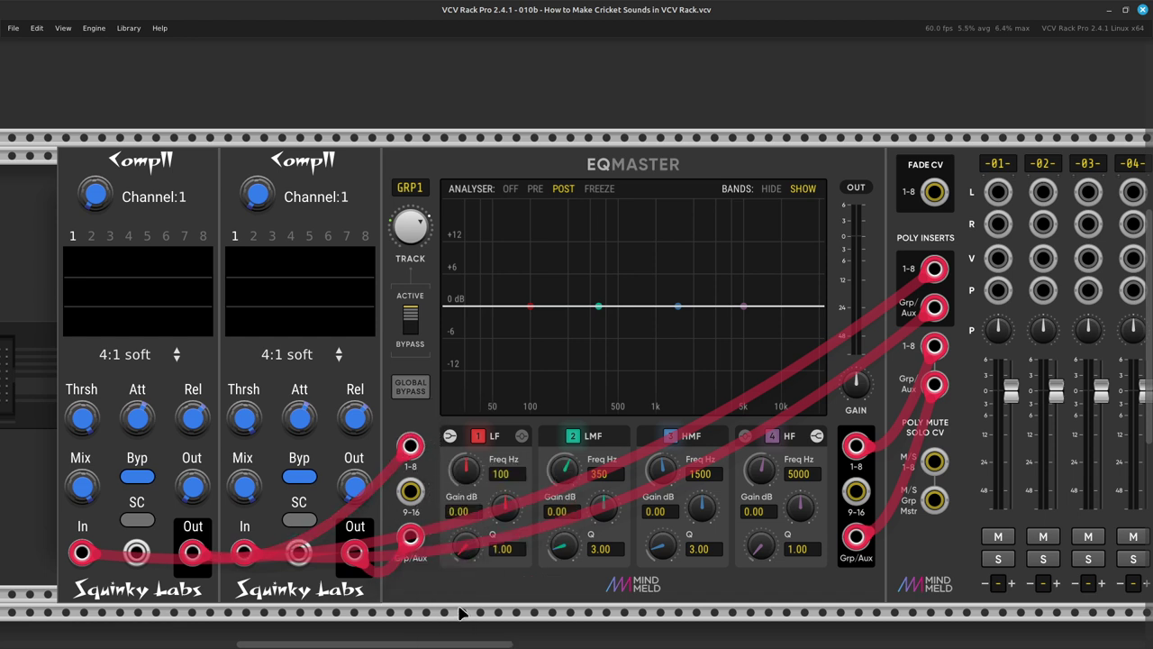
pyautogui.hscroll(5, 455, 606)
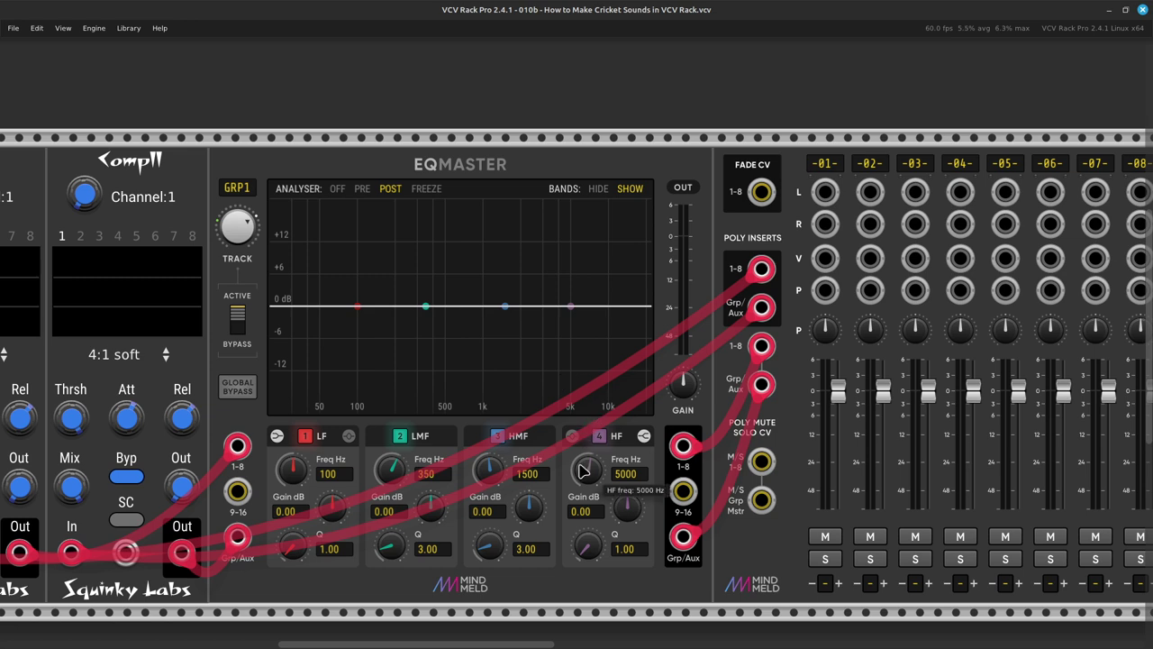
pyautogui.scroll(2, 580, 471)
pyautogui.hscroll(5, 581, 470)
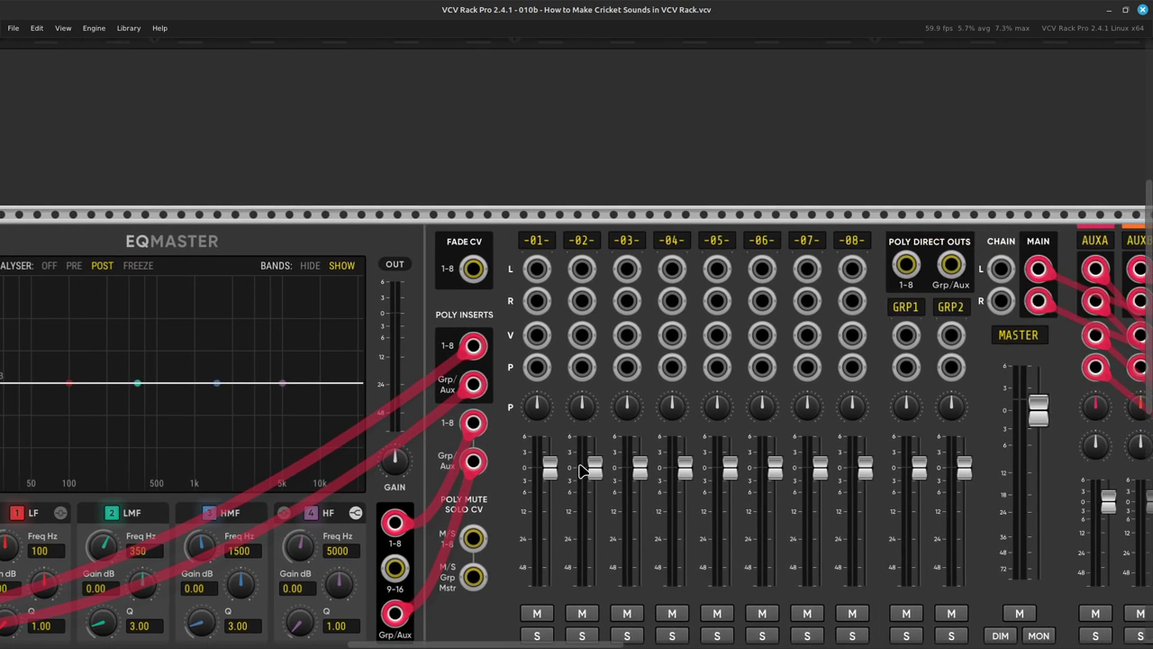
pyautogui.hscroll(2, 561, 461)
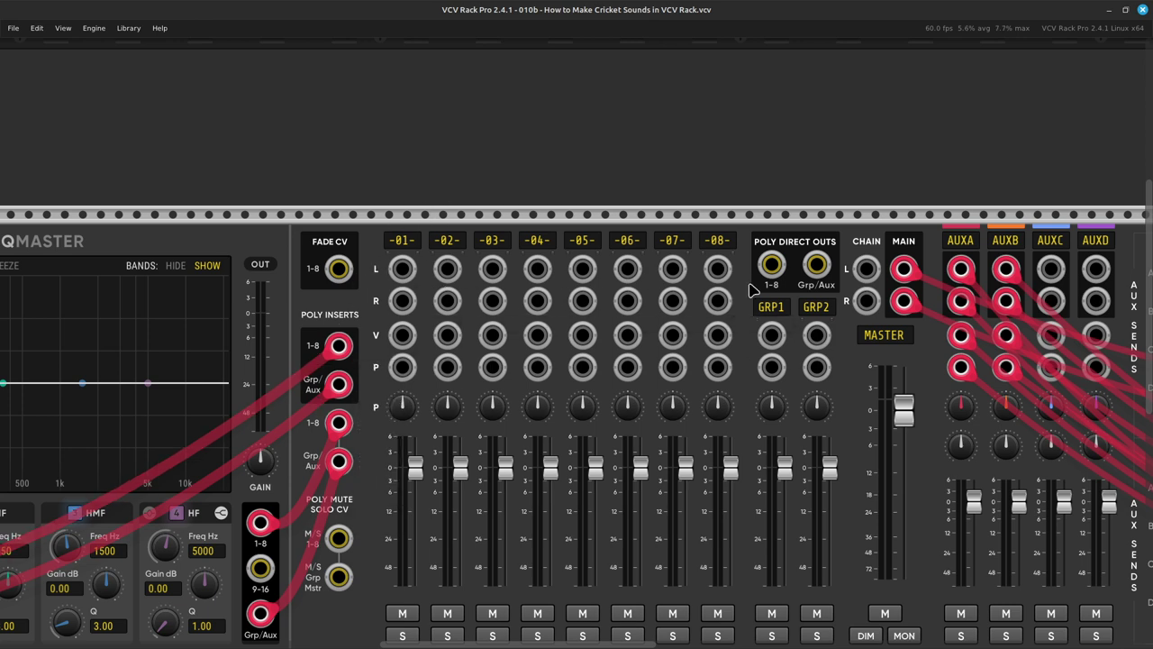
pyautogui.hscroll(-1, 741, 293)
pyautogui.hscroll(-7, 49, 430)
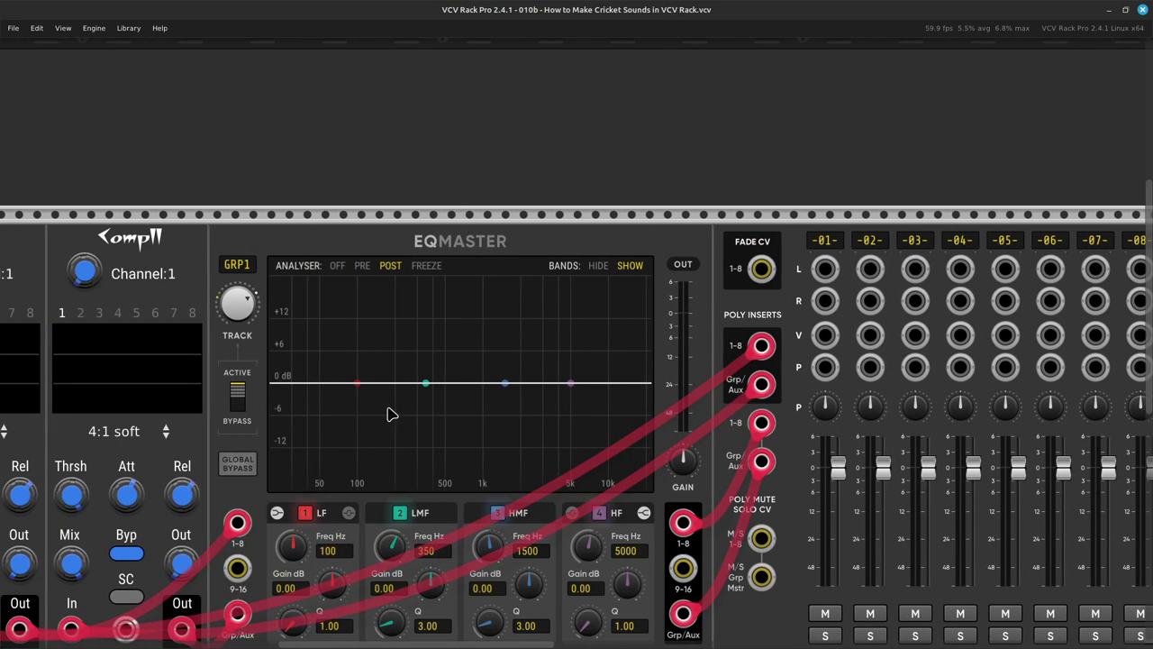
pyautogui.hscroll(6, 392, 416)
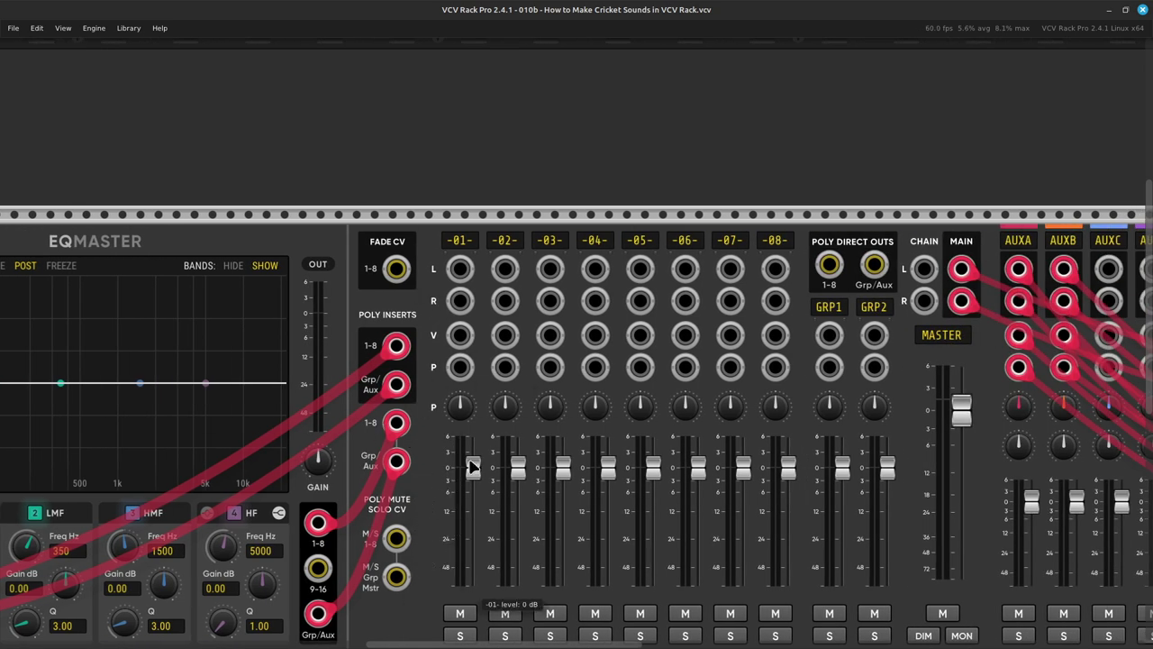
pyautogui.scroll(-2, 468, 433)
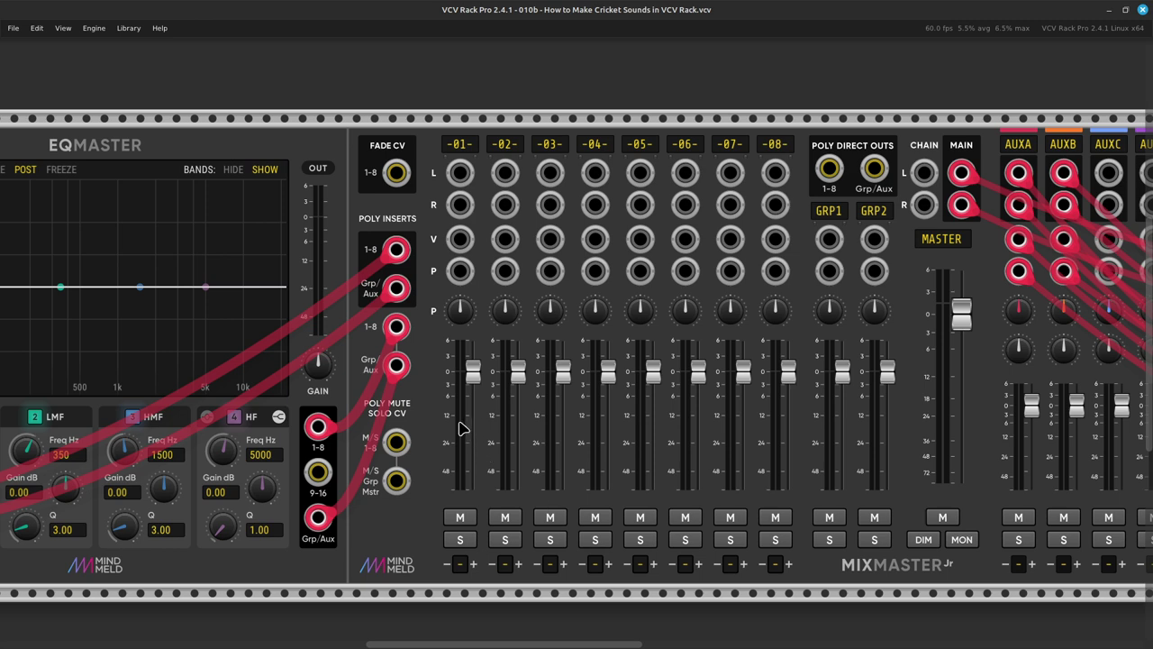
pyautogui.hscroll(3, 451, 358)
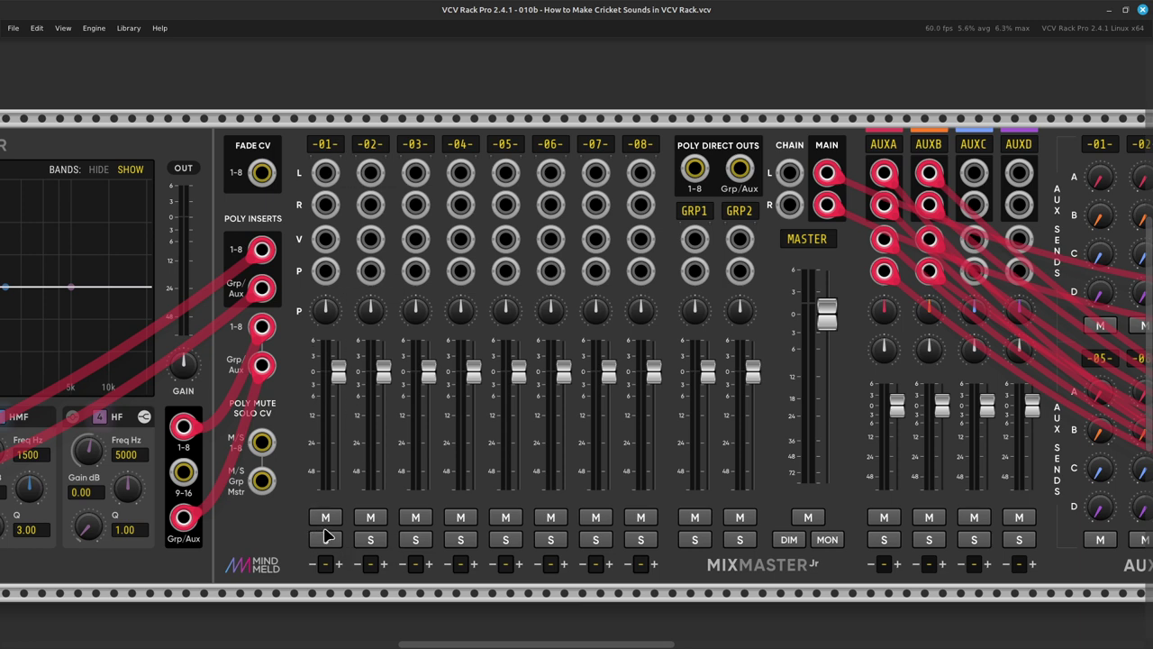
pyautogui.hscroll(5, 327, 535)
pyautogui.hscroll(4, 756, 119)
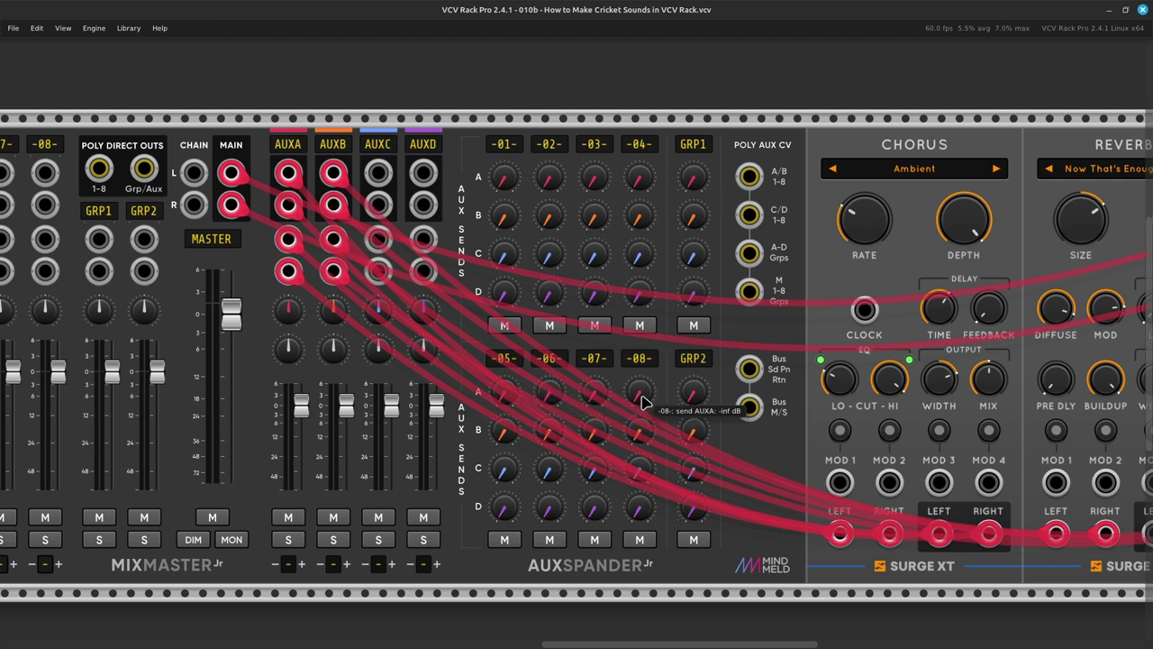
pyautogui.hscroll(-10, 641, 405)
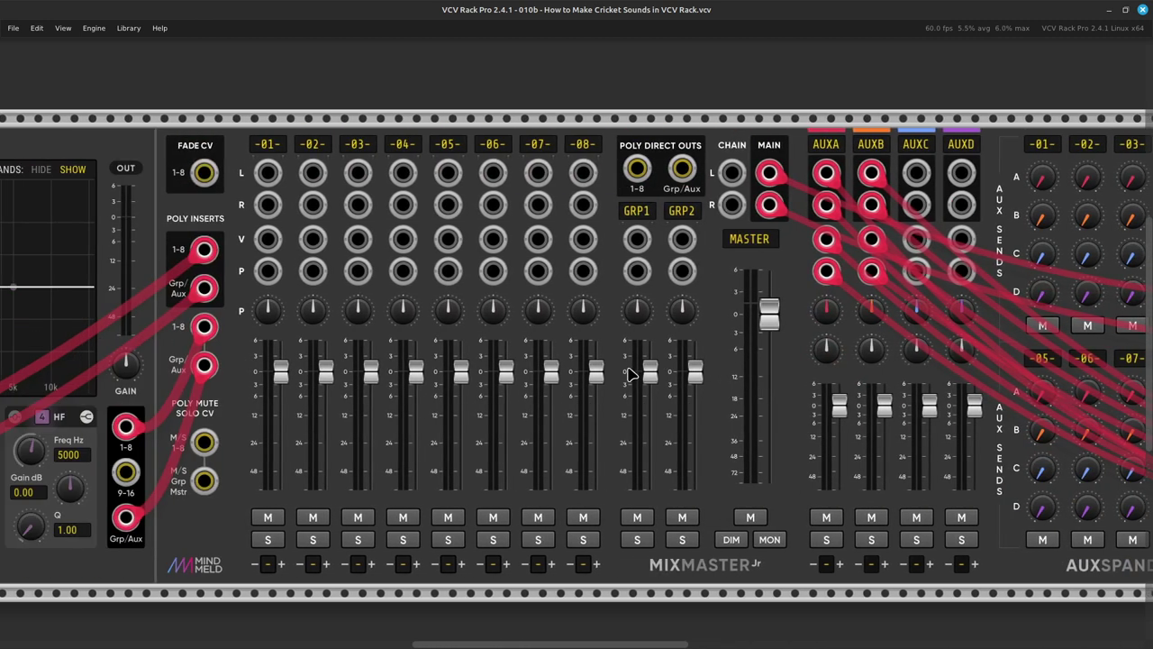
pyautogui.scroll(4, 639, 383)
pyautogui.hscroll(-12, 657, 396)
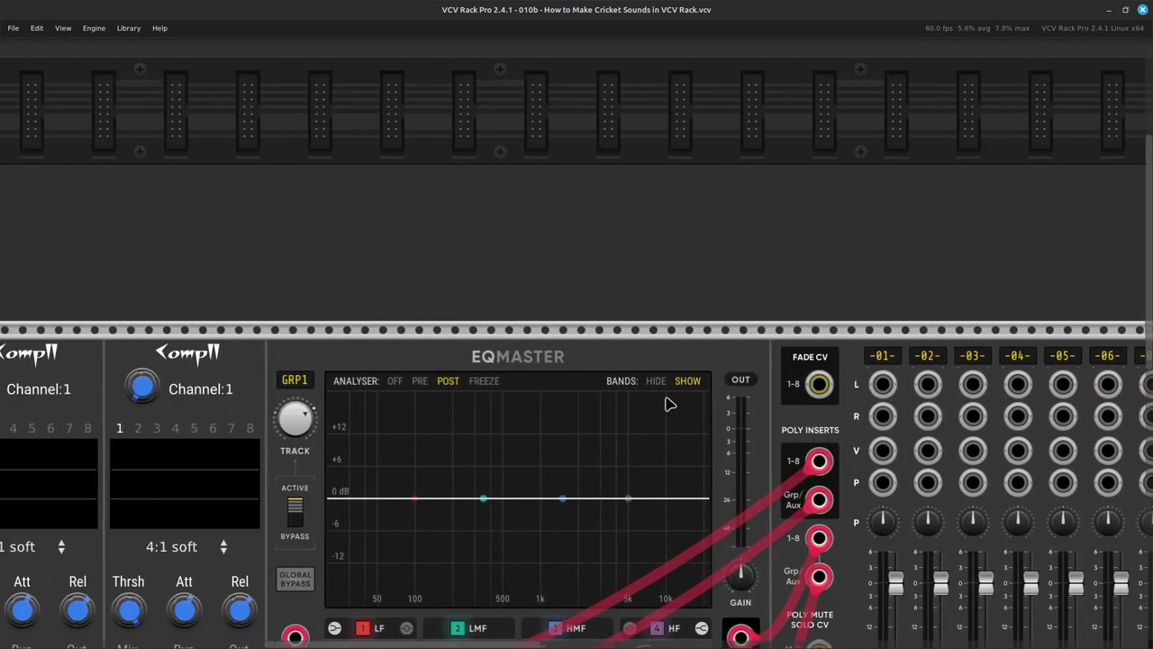
pyautogui.hscroll(-8, 649, 402)
pyautogui.scroll(5, 626, 379)
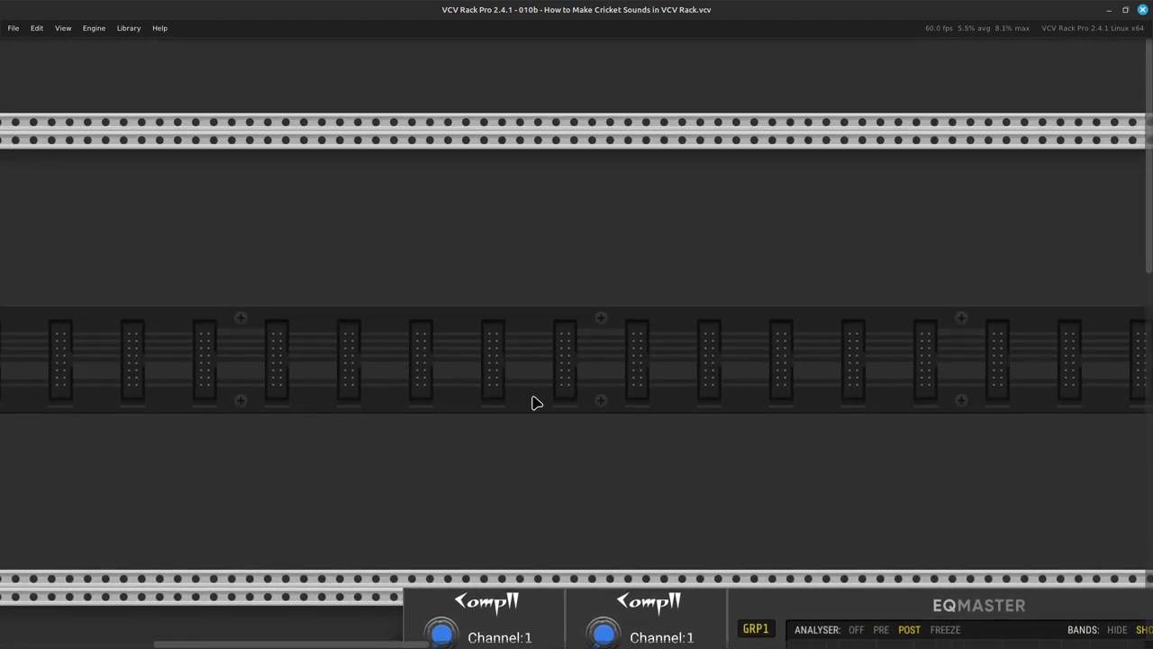
pyautogui.hscroll(3, 532, 387)
pyautogui.scroll(-1, 486, 374)
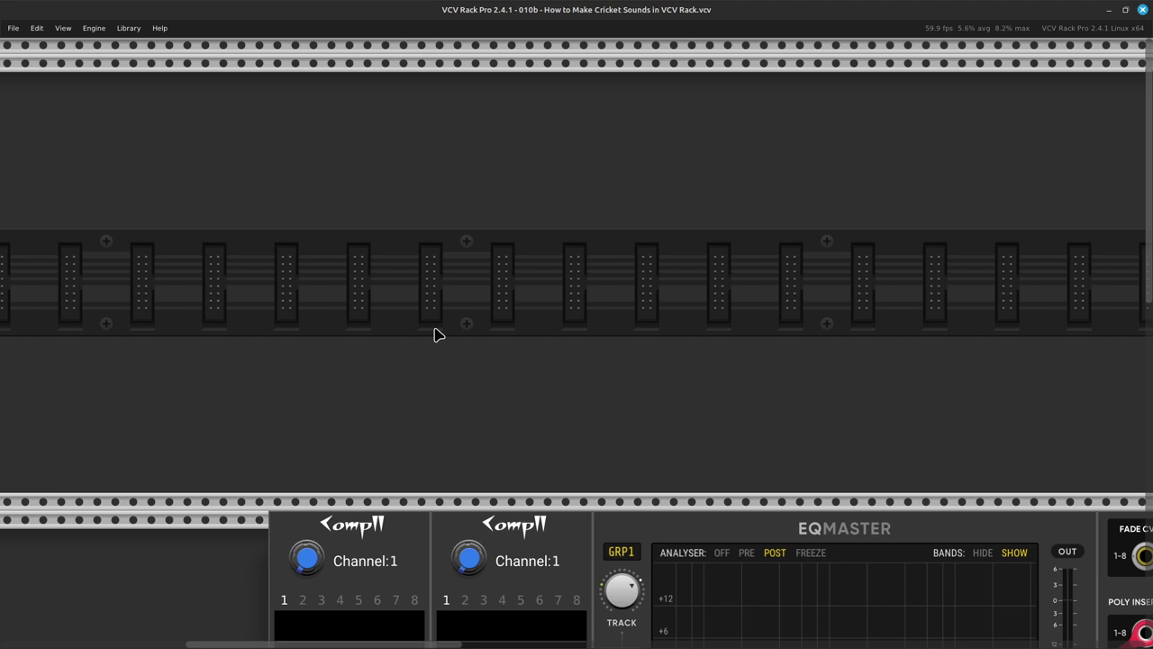
# Step: Add a VCO to the empty rack row by searching 'vco', then shift it right
pyautogui.rightClick(437, 335)
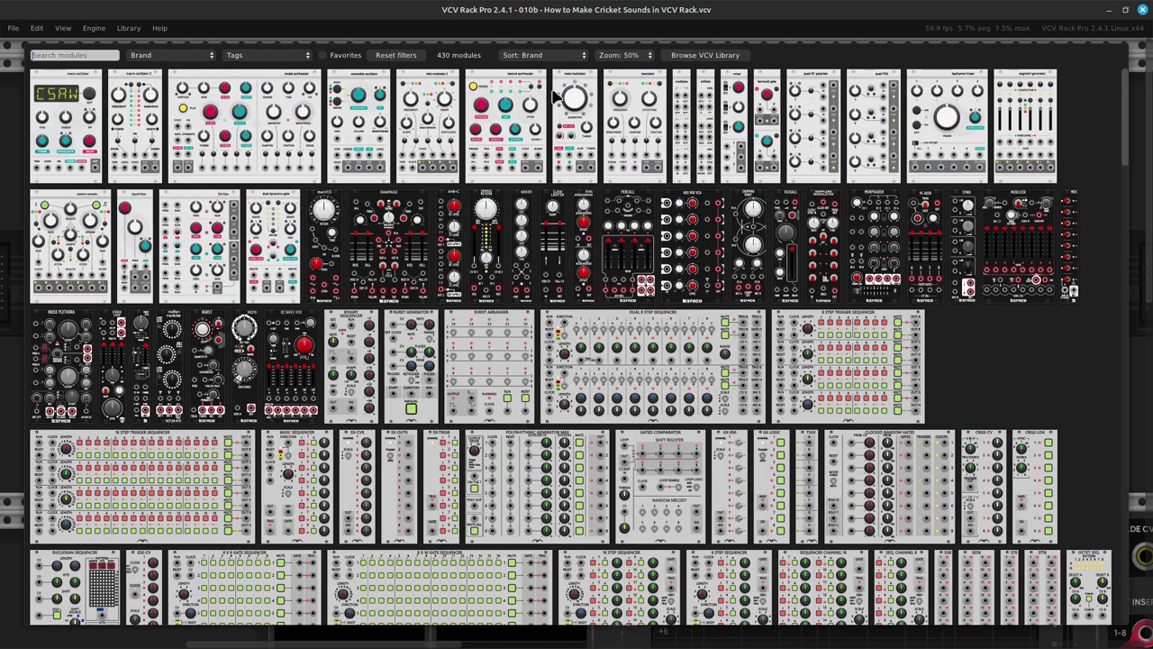
pyautogui.write('vco')
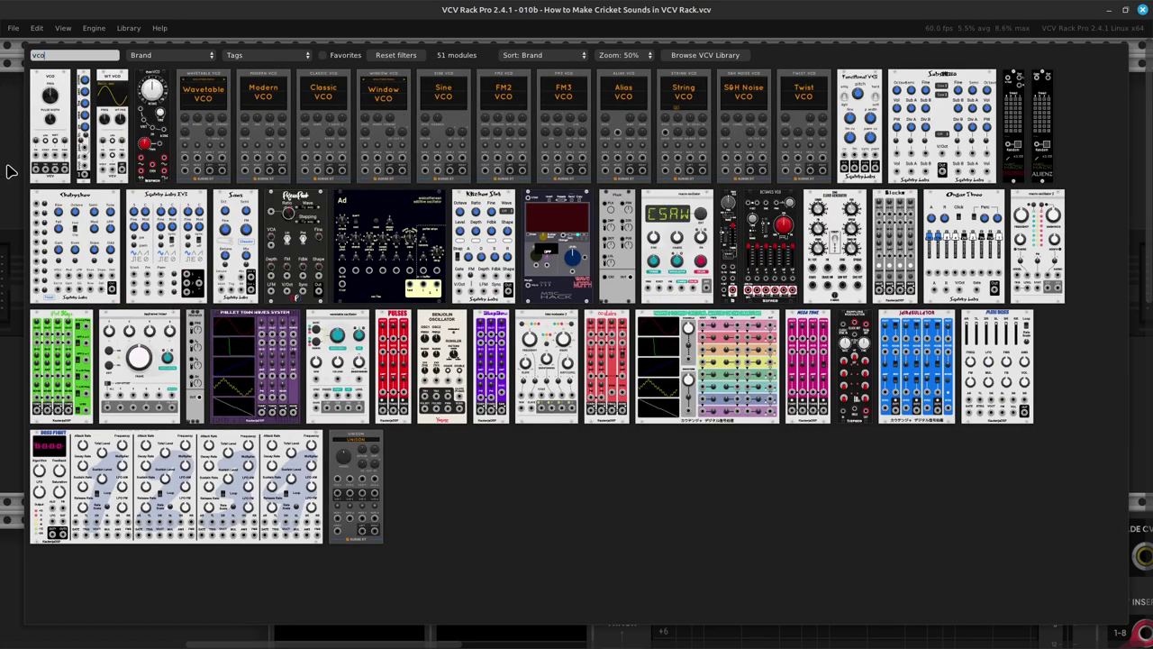
pyautogui.click(63, 164)
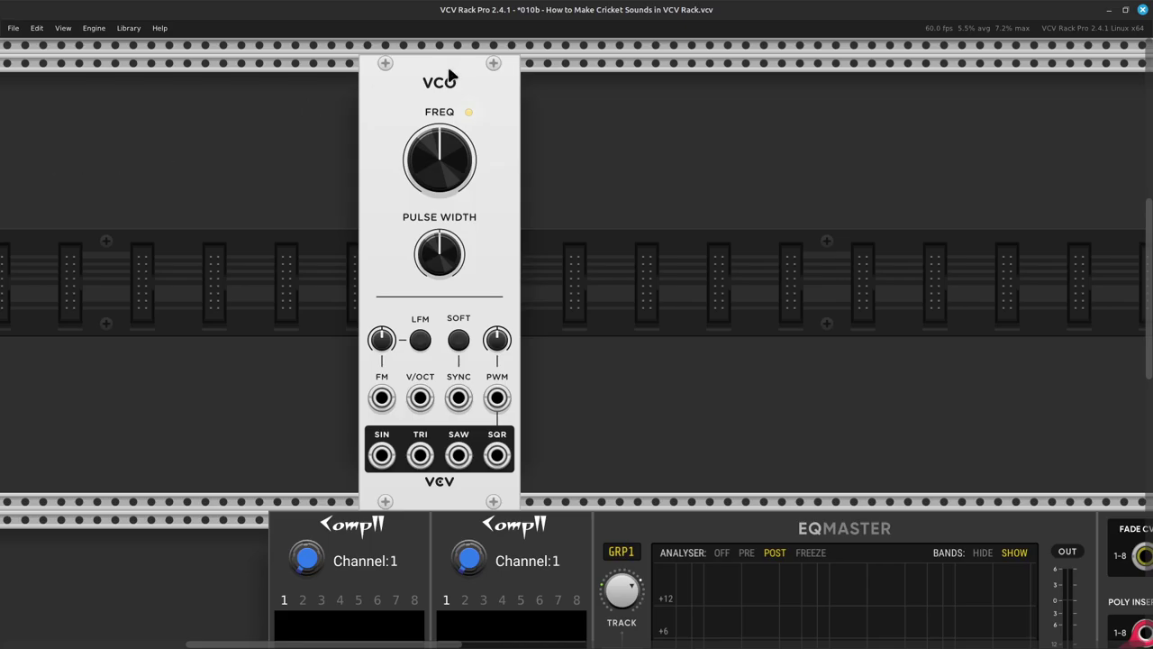
pyautogui.moveTo(441, 82); pyautogui.dragTo(634, 105)
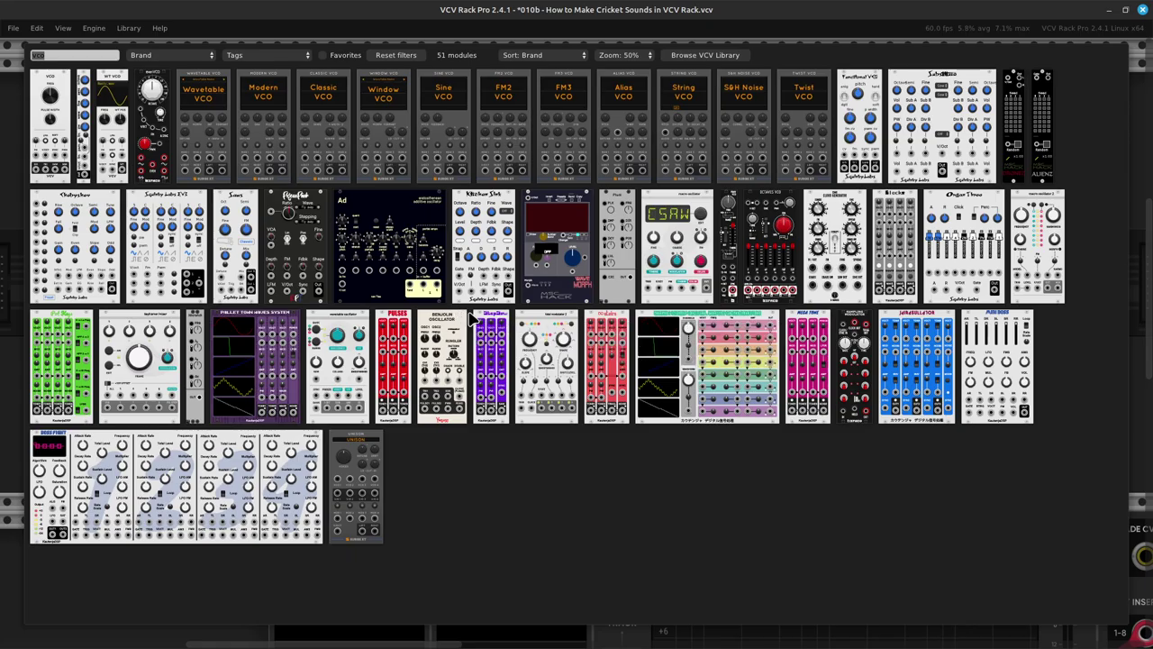
# Step: Add an LFO beside the VCO and paste two copies of it into the row
pyautogui.rightClick(462, 319)
pyautogui.press('BackSpace')
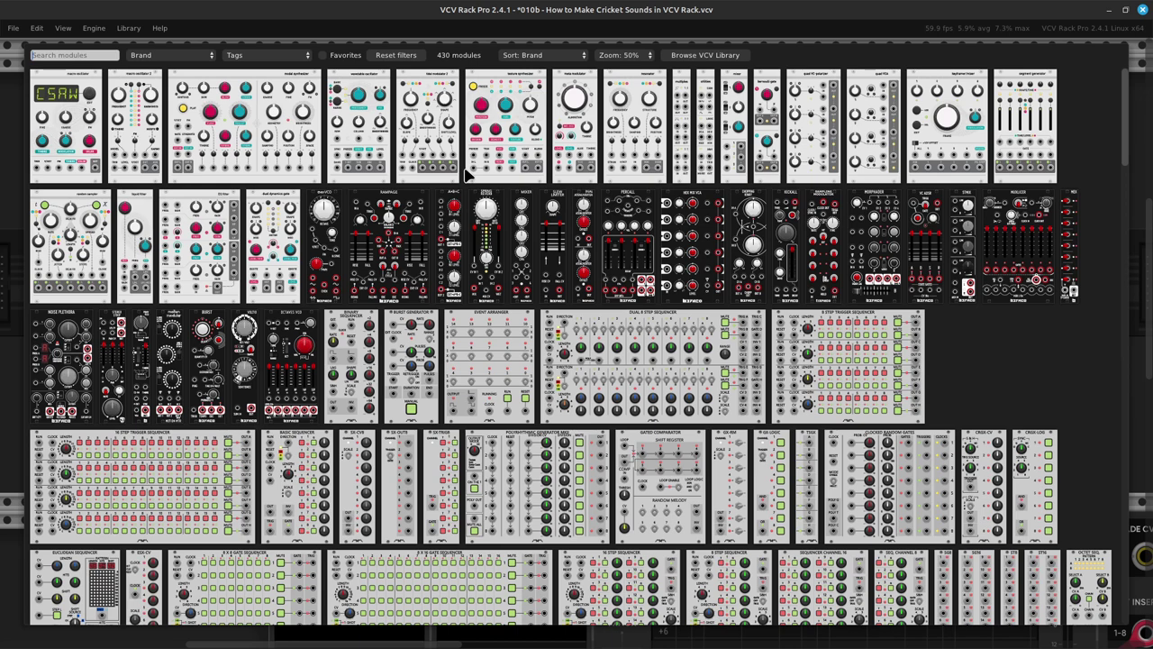
pyautogui.write('lfo')
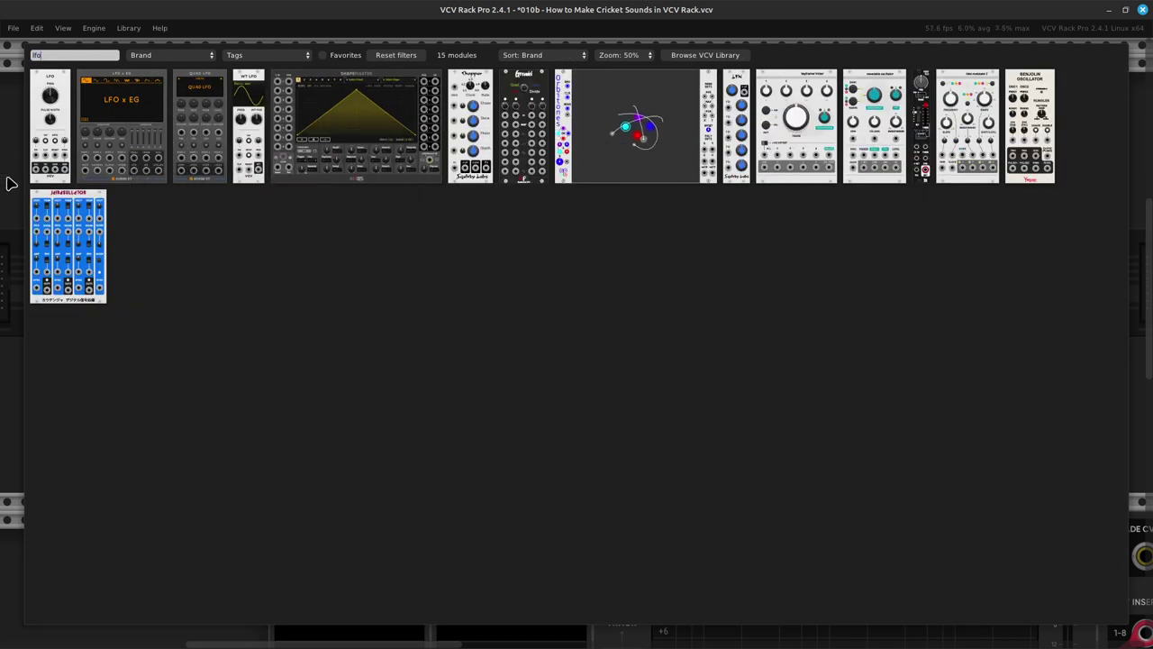
pyautogui.click(55, 162)
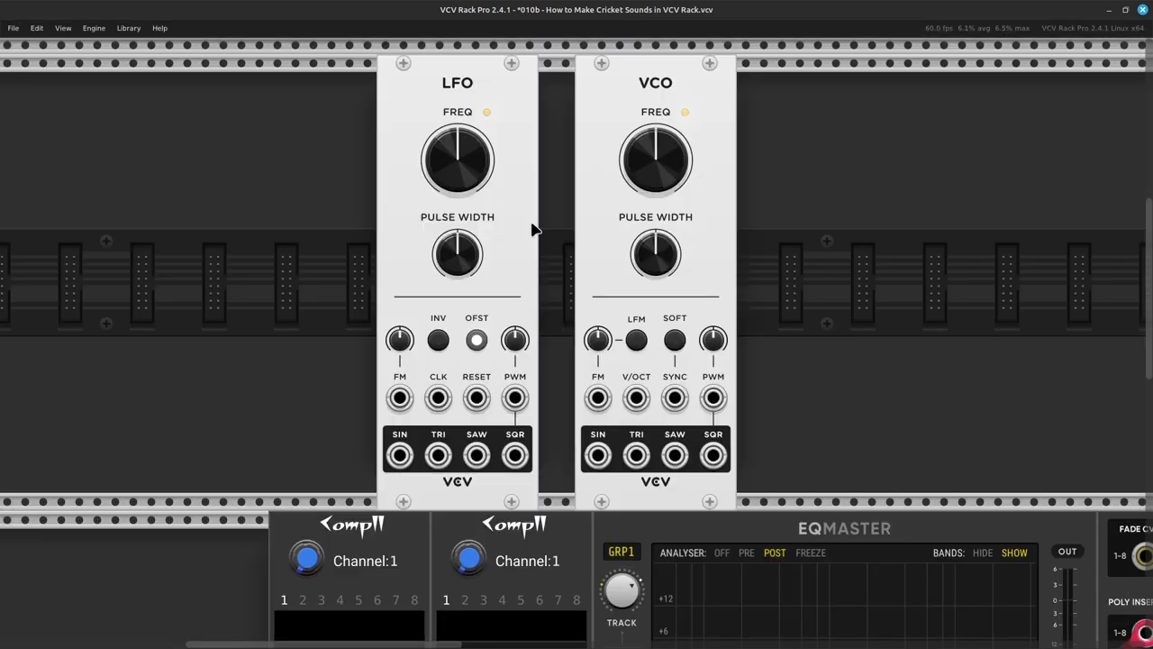
pyautogui.click(508, 208)
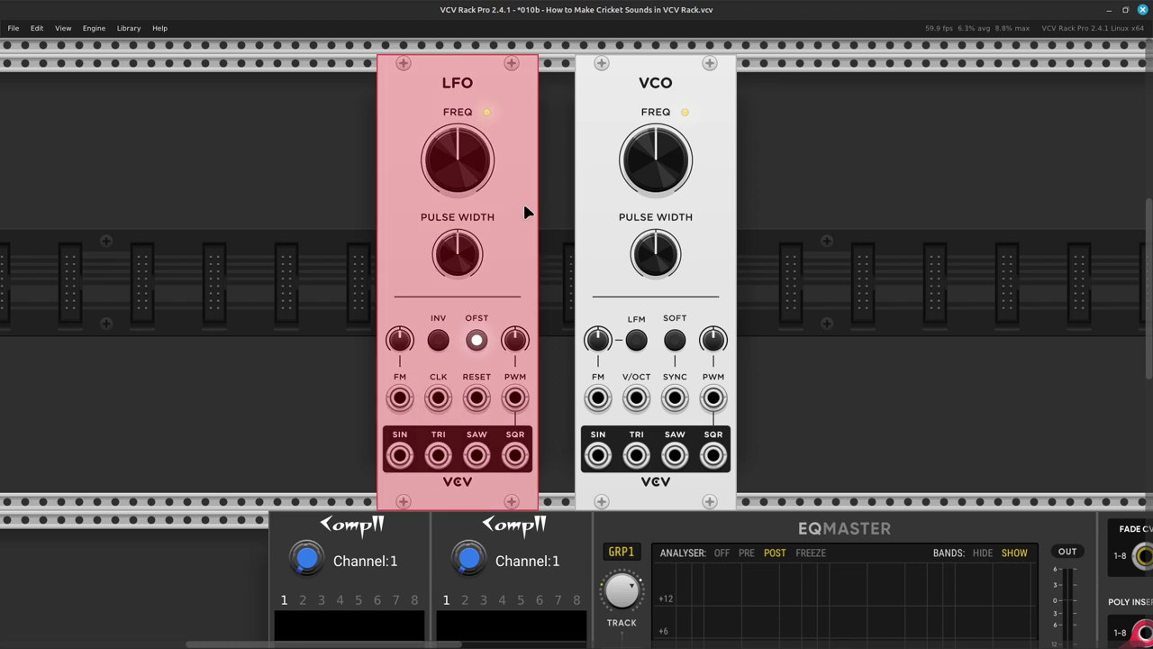
pyautogui.click(836, 245)
pyautogui.hotkey('ctrl', 'v')
pyautogui.click(982, 286)
pyautogui.hotkey('ctrl', 'v')
pyautogui.hscroll(5, 955, 268)
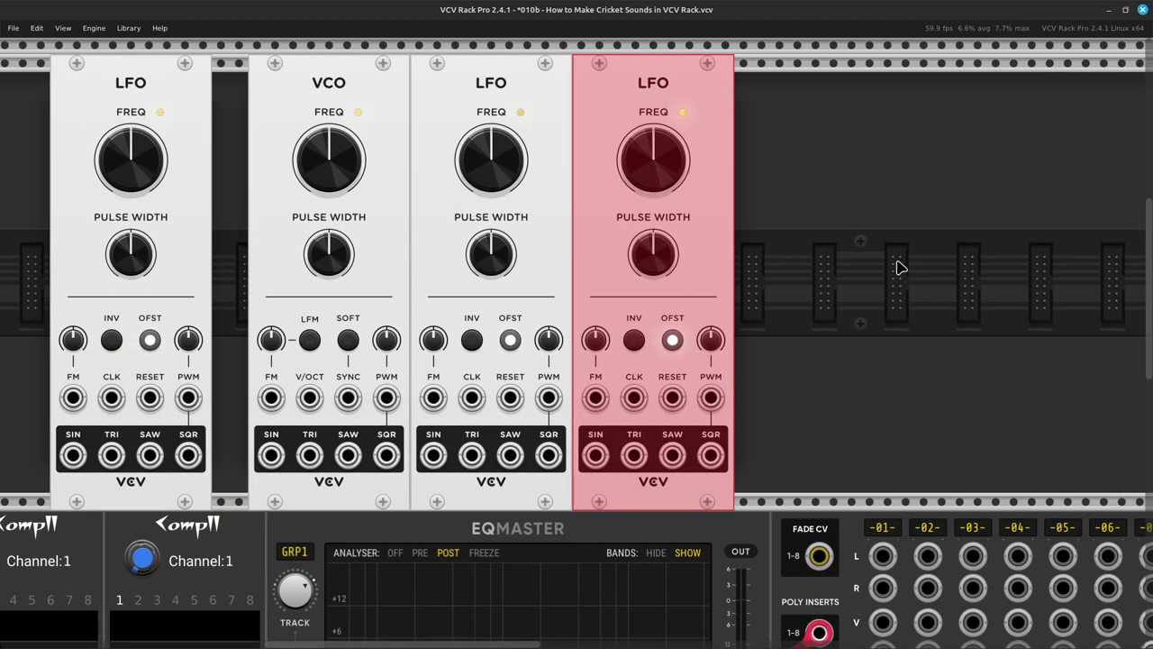
pyautogui.click(887, 270)
# Step: Add a VCA module to the row by searching 'vca'
pyautogui.rightClick(883, 276)
pyautogui.press('BackSpace')
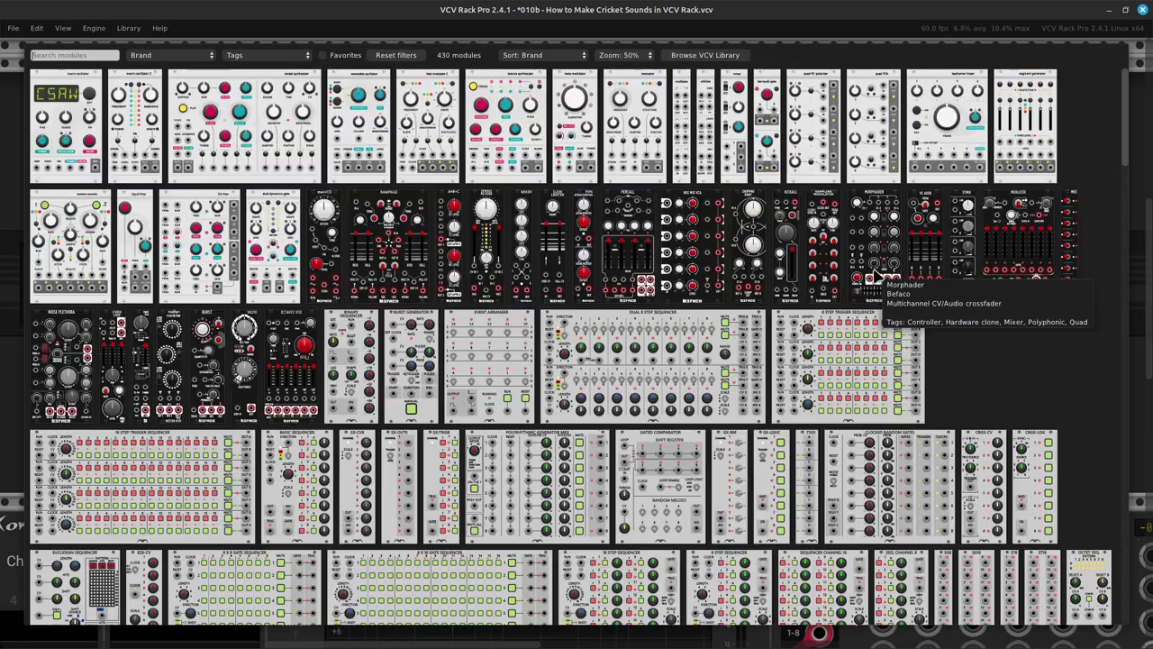
pyautogui.write('vca')
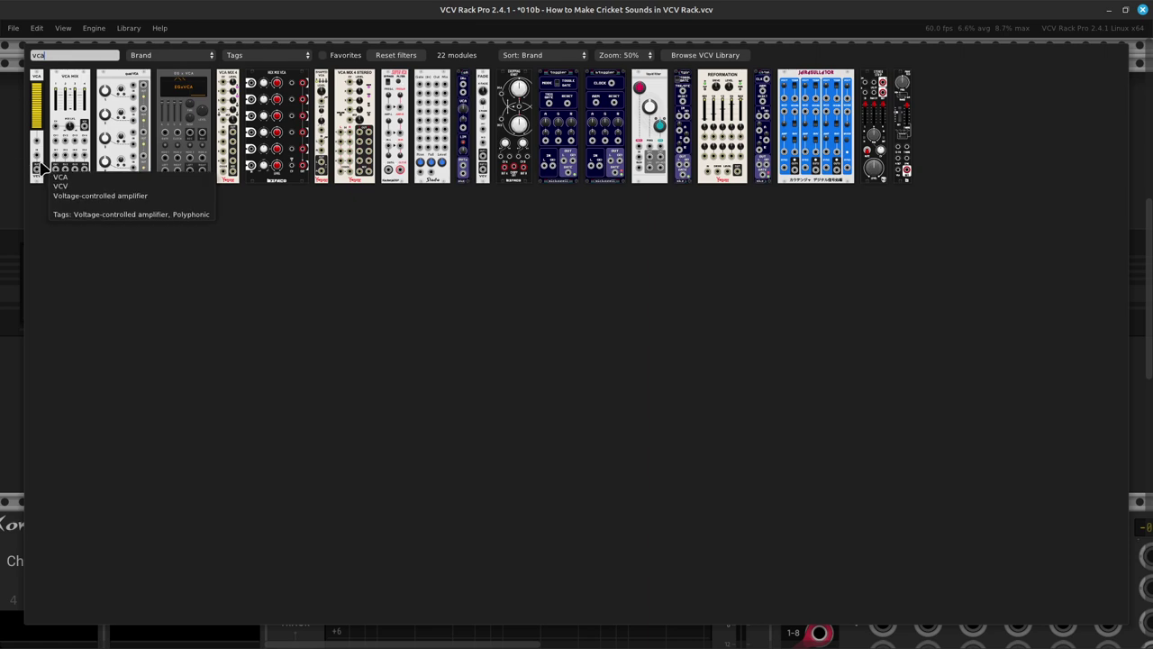
pyautogui.click(42, 168)
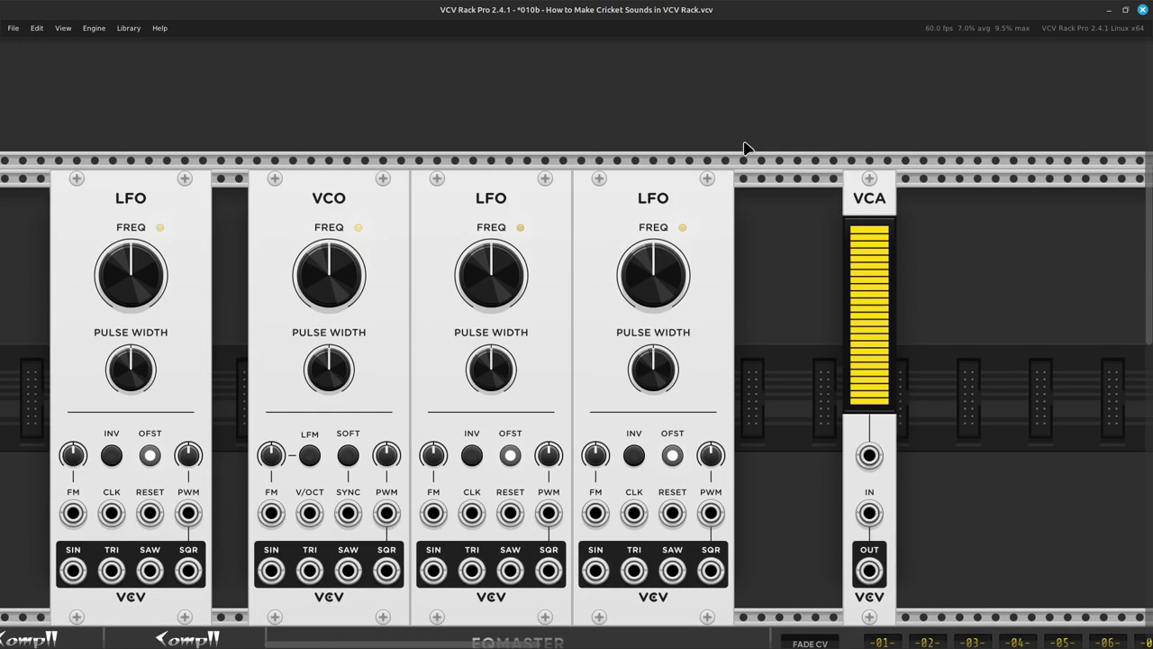
# Step: Rearrange the row so the VCA follows the VCO and the first LFO sits flush against the VCO
pyautogui.moveTo(685, 238); pyautogui.dragTo(738, 235)
pyautogui.moveTo(522, 192); pyautogui.dragTo(603, 208)
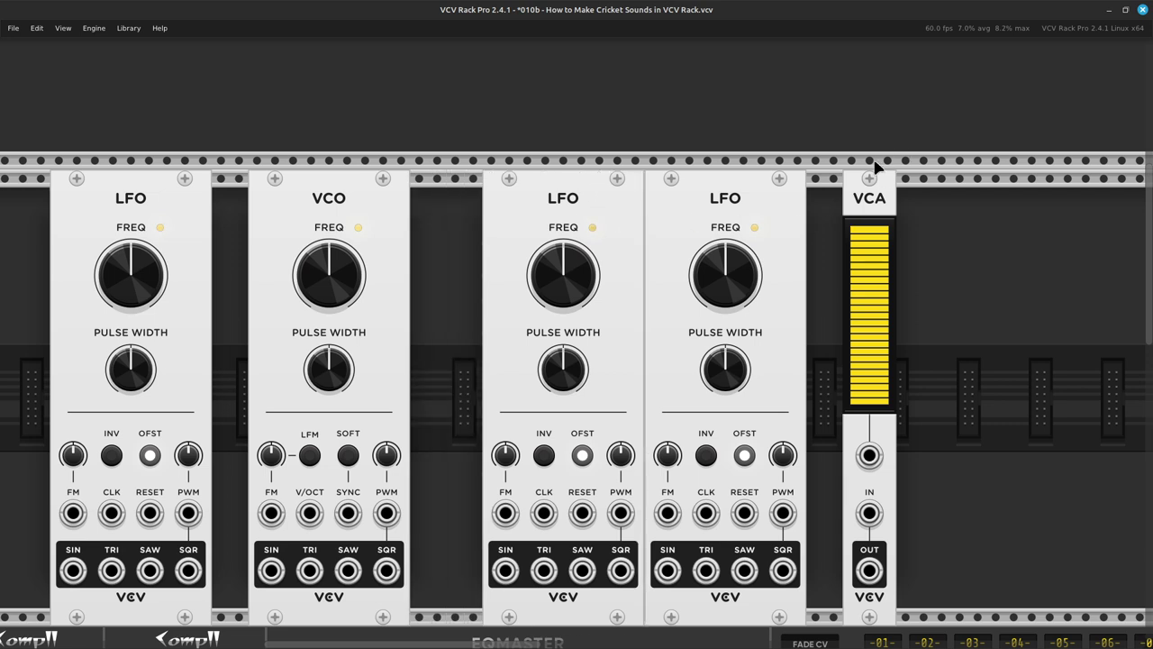
pyautogui.moveTo(888, 203); pyautogui.dragTo(464, 315)
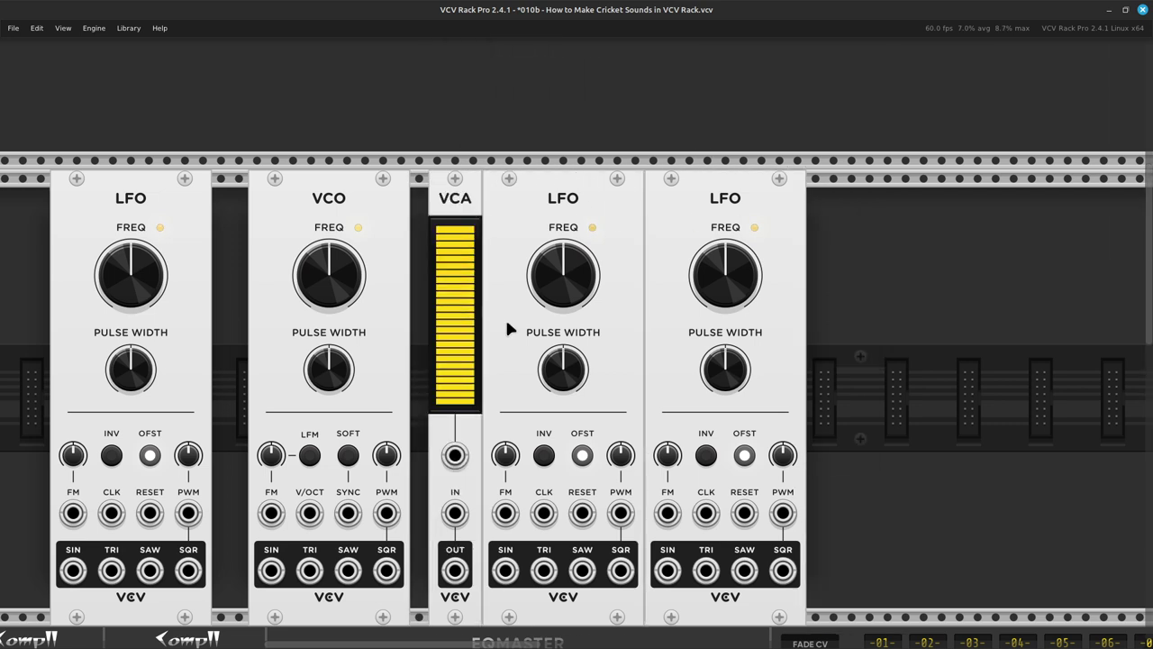
pyautogui.hscroll(-4, 502, 315)
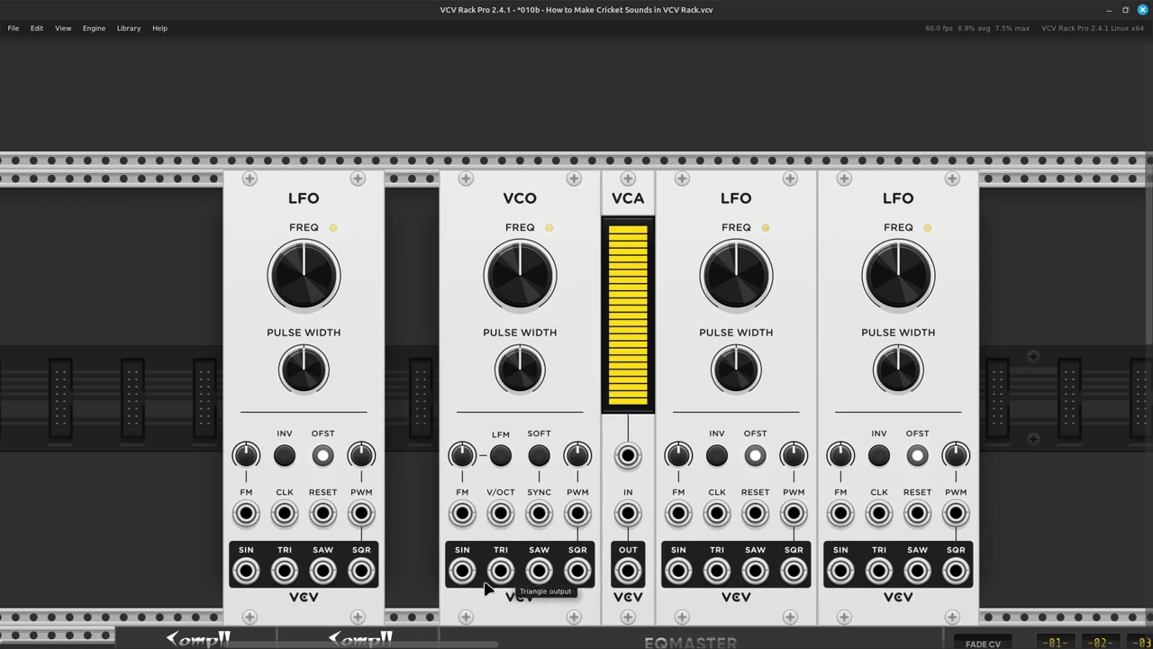
pyautogui.moveTo(311, 214); pyautogui.dragTo(380, 216)
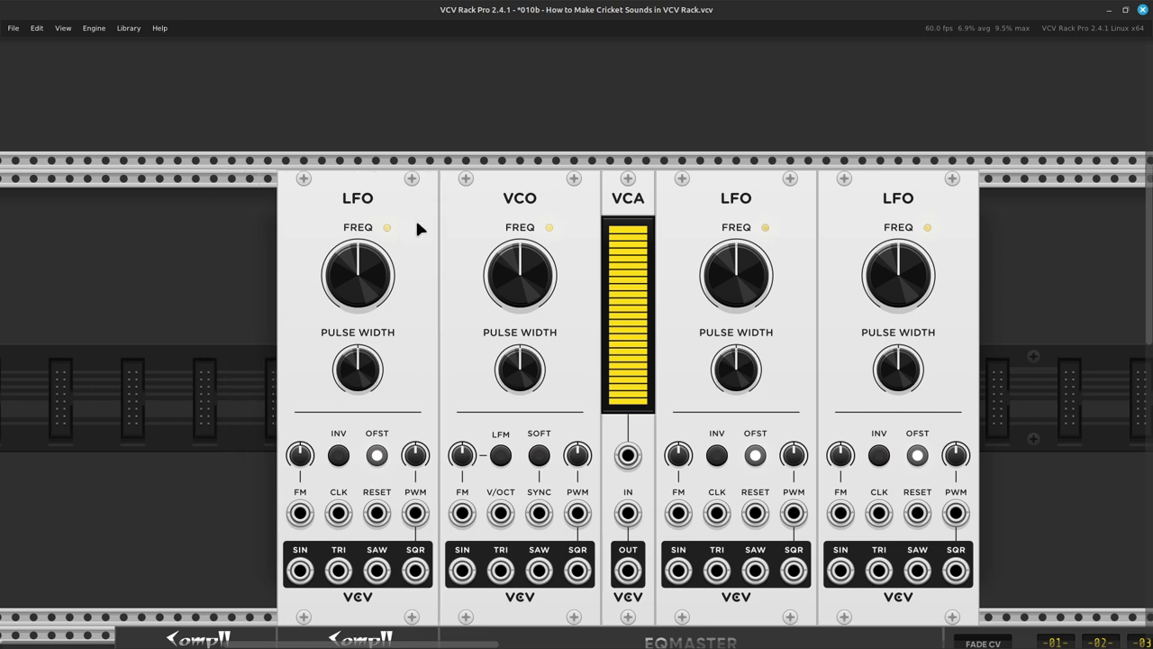
pyautogui.scroll(-4, 487, 473)
pyautogui.scroll(2, 541, 478)
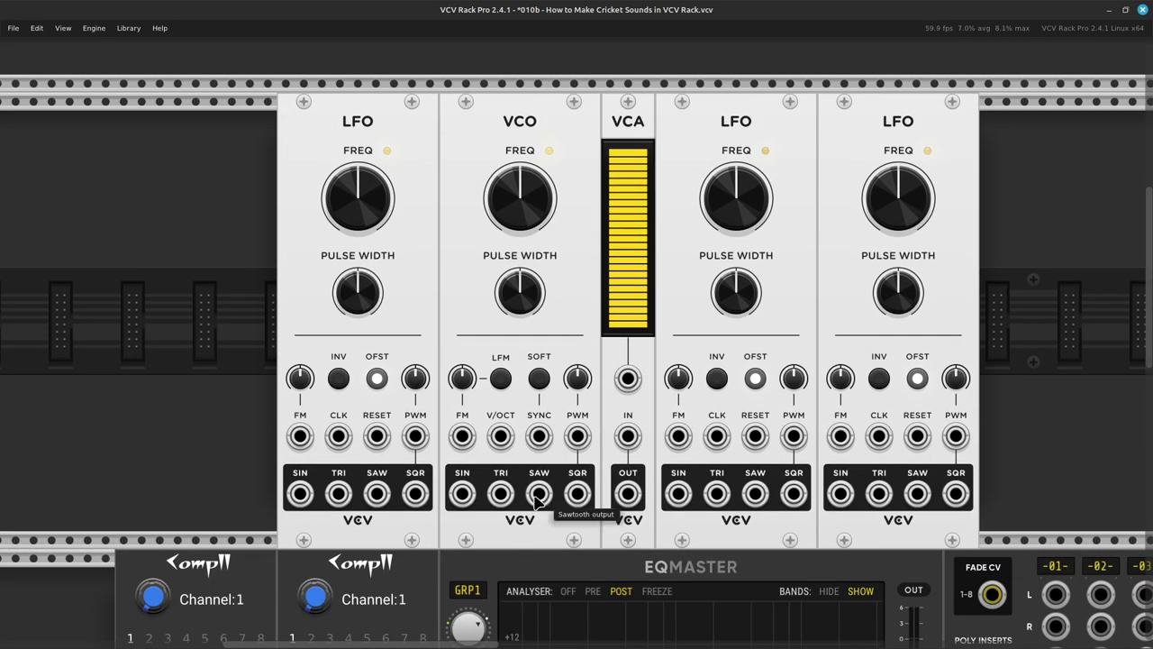
# Step: Cable the VCO saw output to the VCA input and the first LFO's sine to the VCA CV input
pyautogui.rightClick(536, 498)
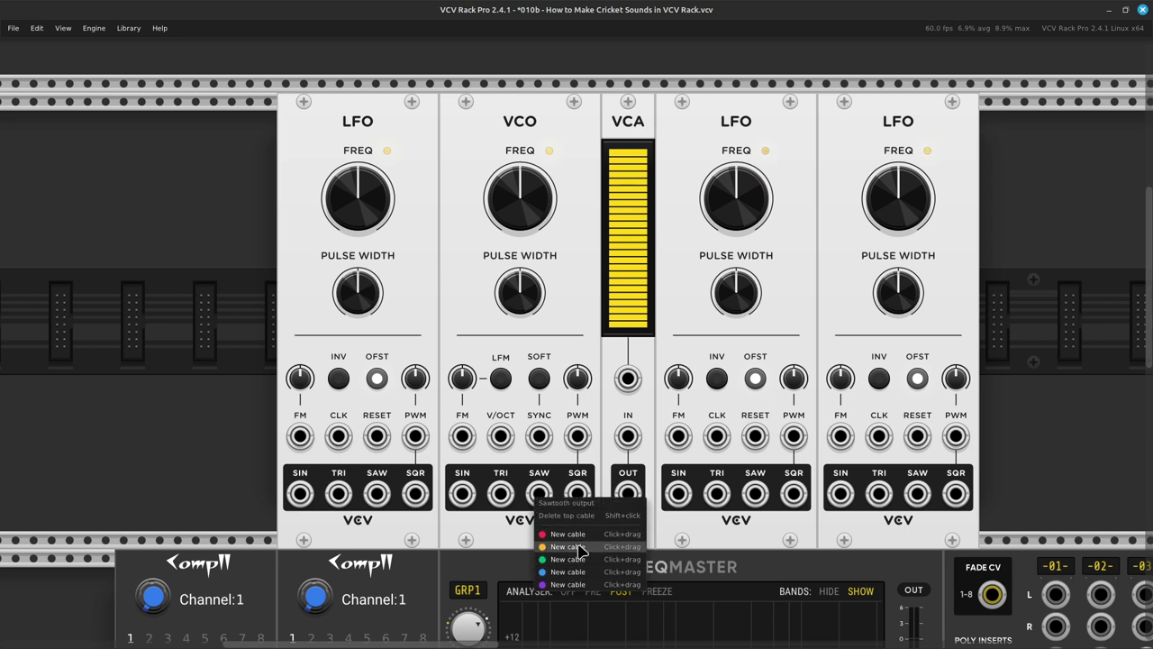
pyautogui.moveTo(567, 534); pyautogui.dragTo(630, 439)
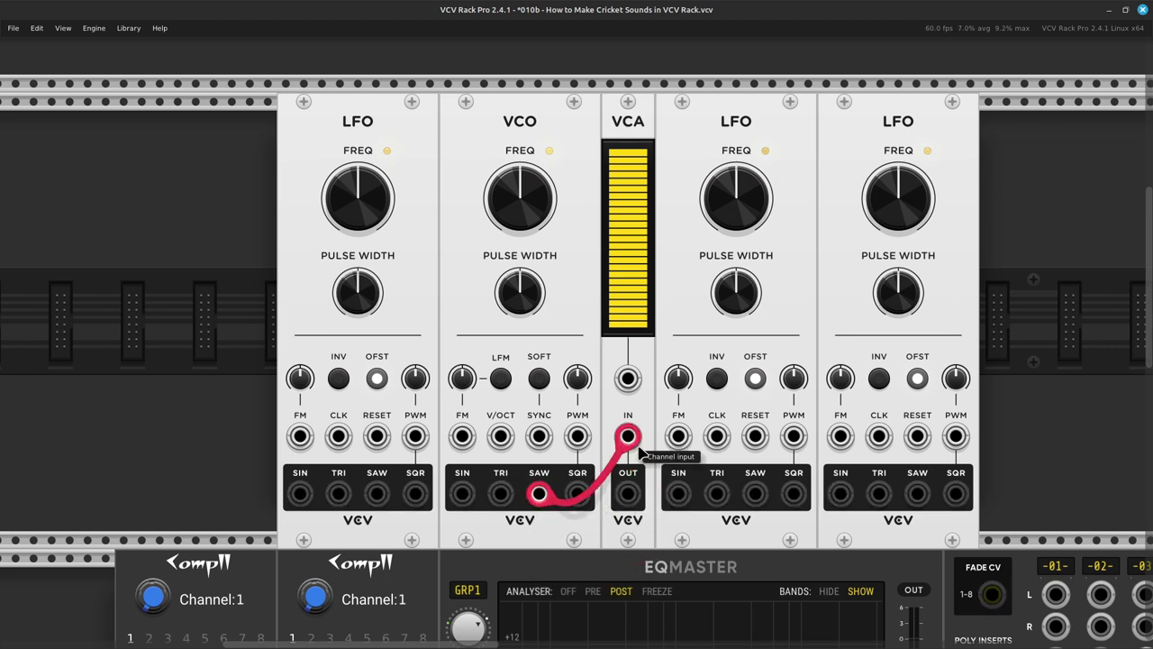
pyautogui.rightClick(301, 494)
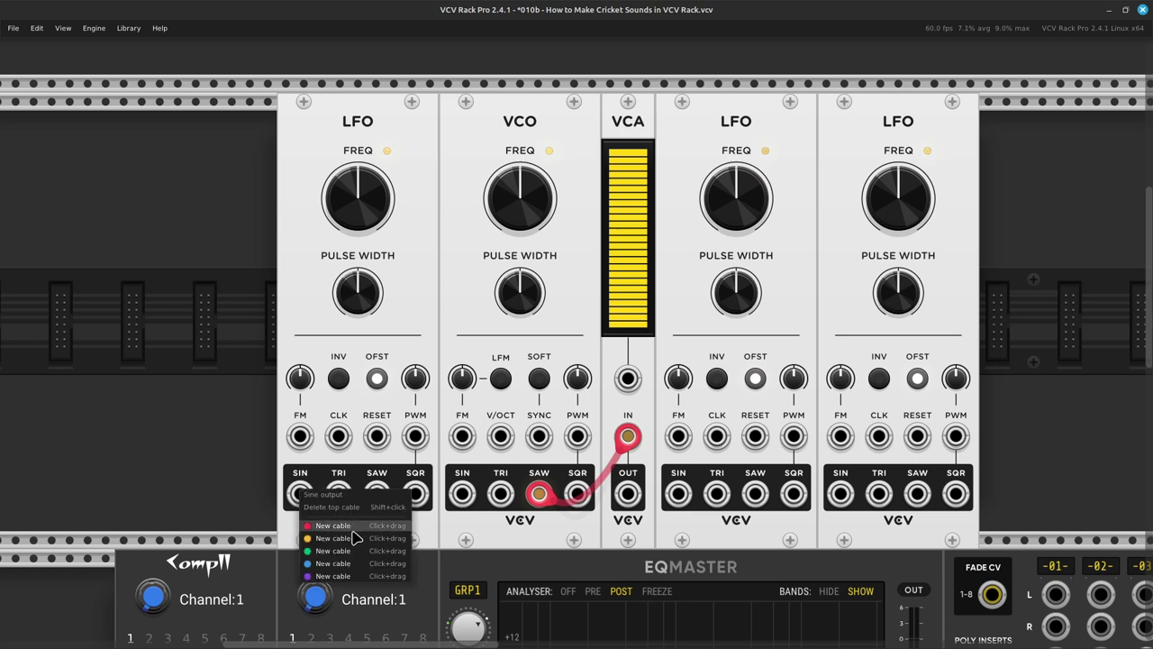
pyautogui.moveTo(356, 539); pyautogui.dragTo(630, 378)
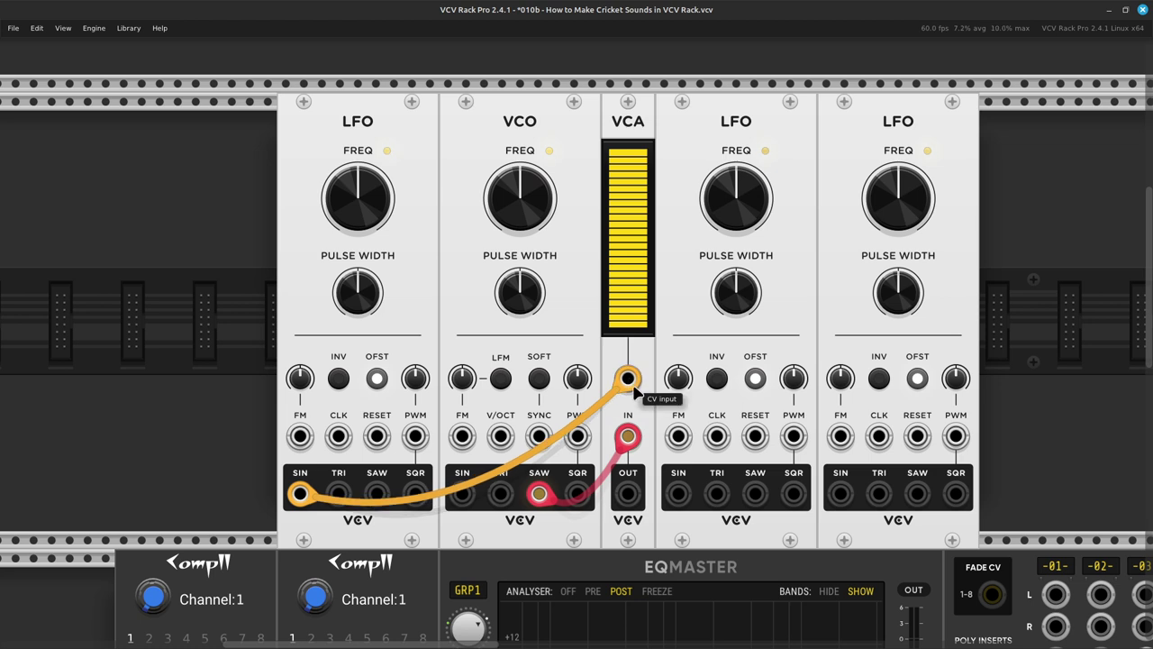
pyautogui.hscroll(3, 775, 371)
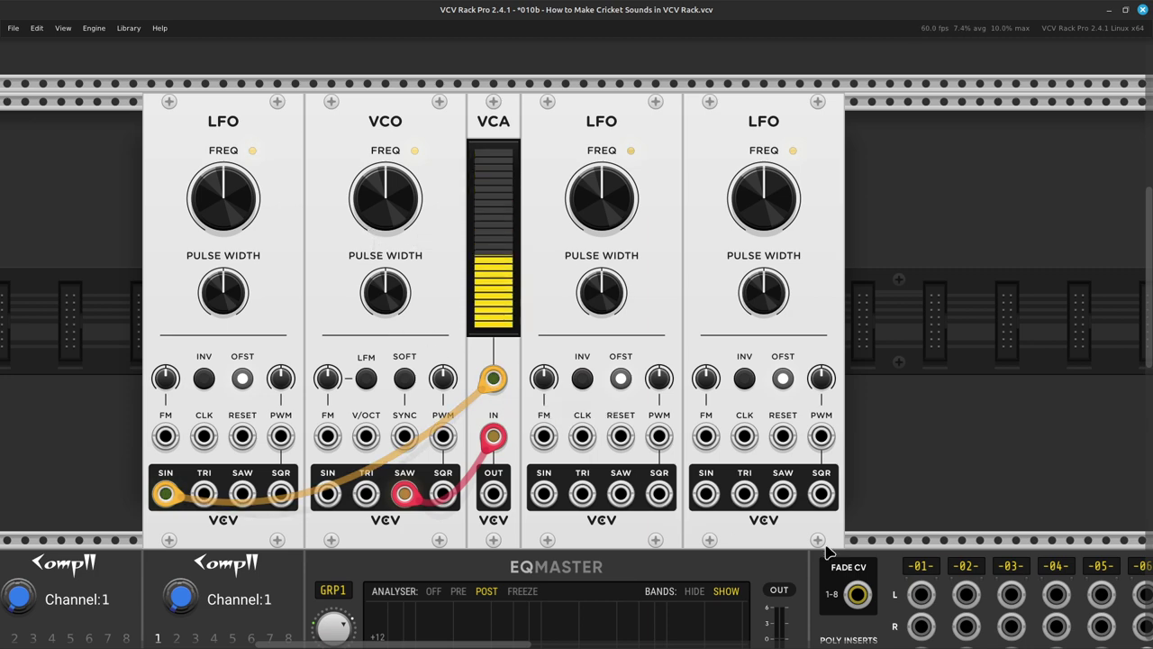
pyautogui.hscroll(5, 823, 535)
# Step: Pull MixMaster channel 01's fader all the way down to silence it
pyautogui.scroll(-5, 631, 577)
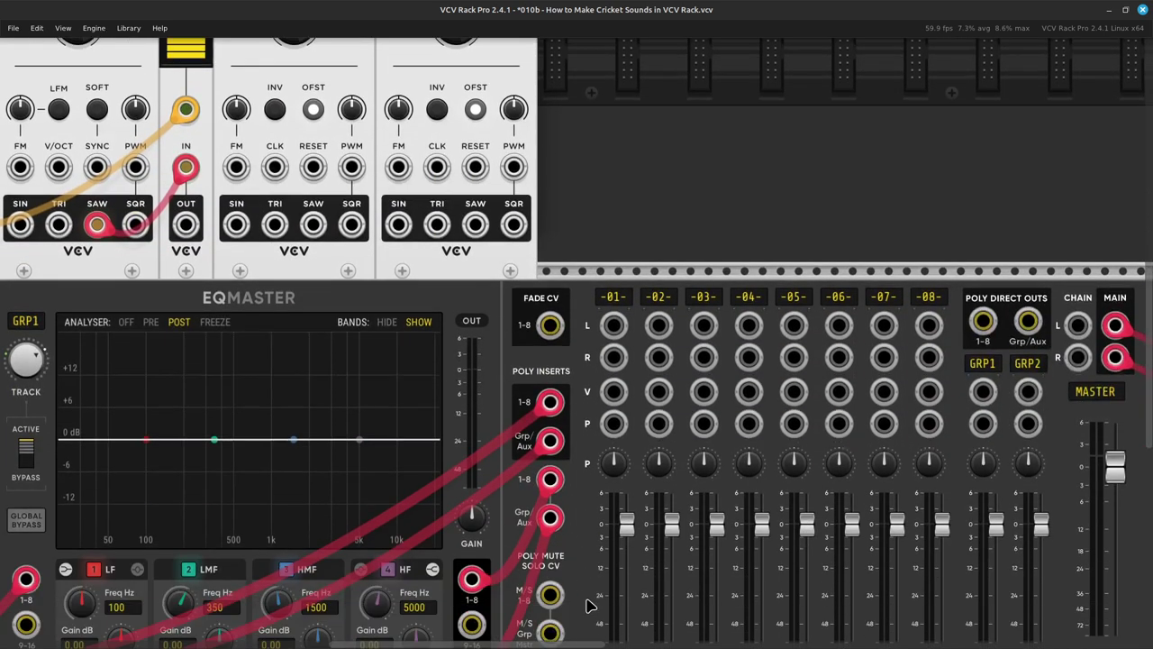
pyautogui.scroll(-1, 591, 603)
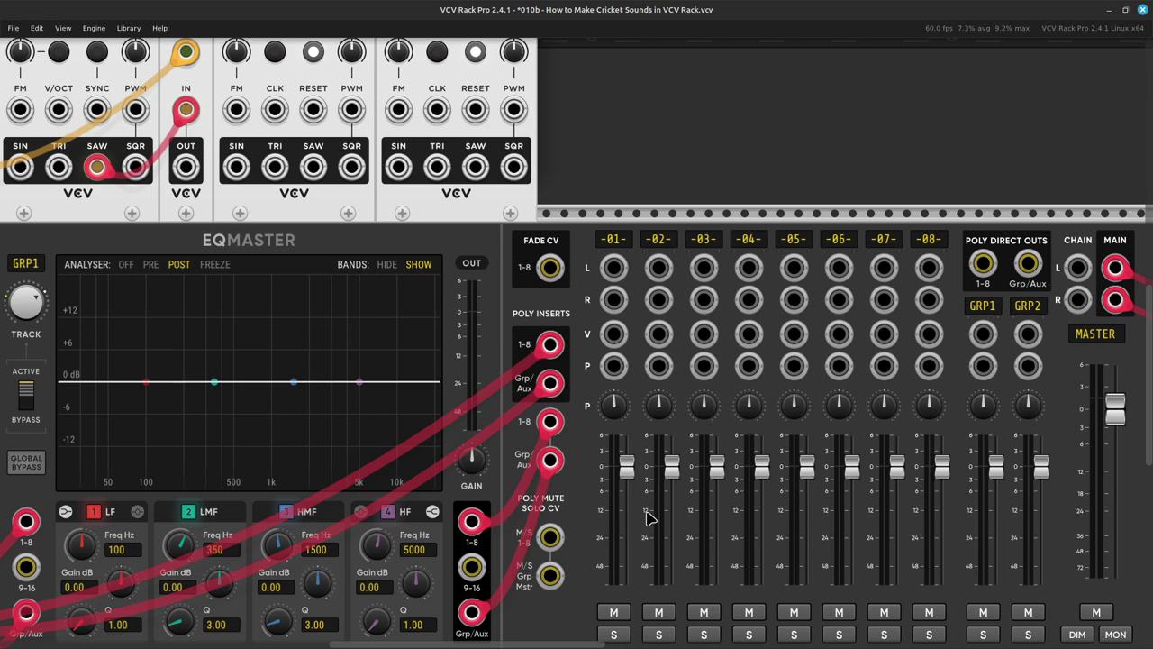
pyautogui.moveTo(631, 477); pyautogui.dragTo(631, 595)
pyautogui.scroll(5, 610, 342)
pyautogui.hscroll(-8, 667, 378)
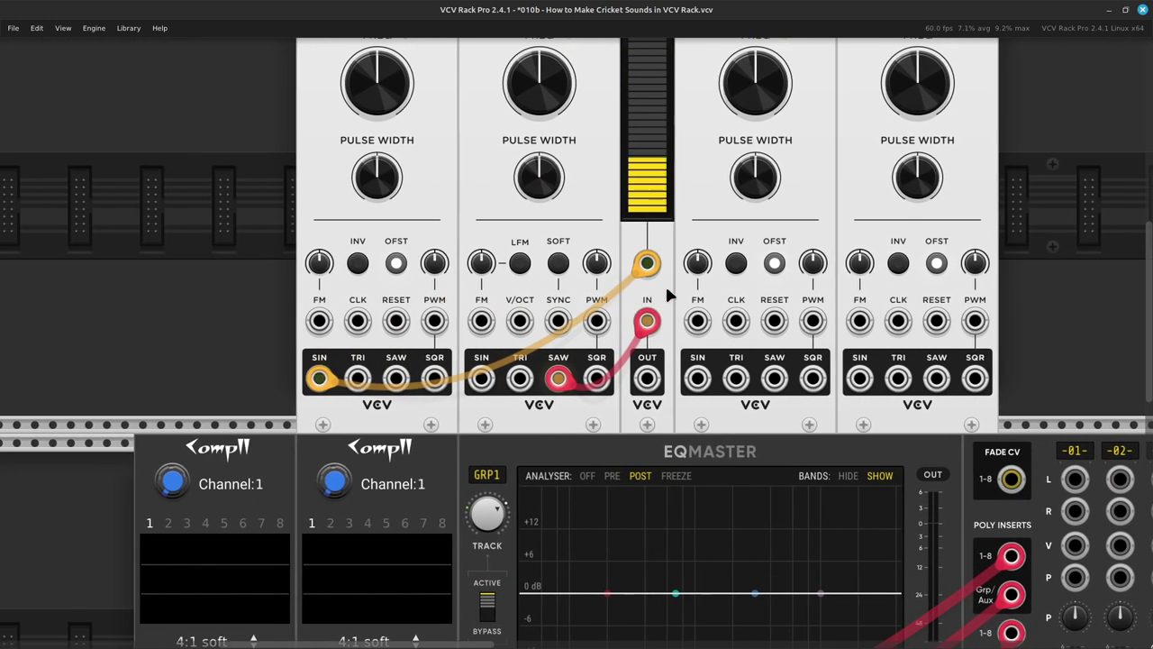
pyautogui.scroll(3, 698, 385)
pyautogui.hscroll(2, 698, 386)
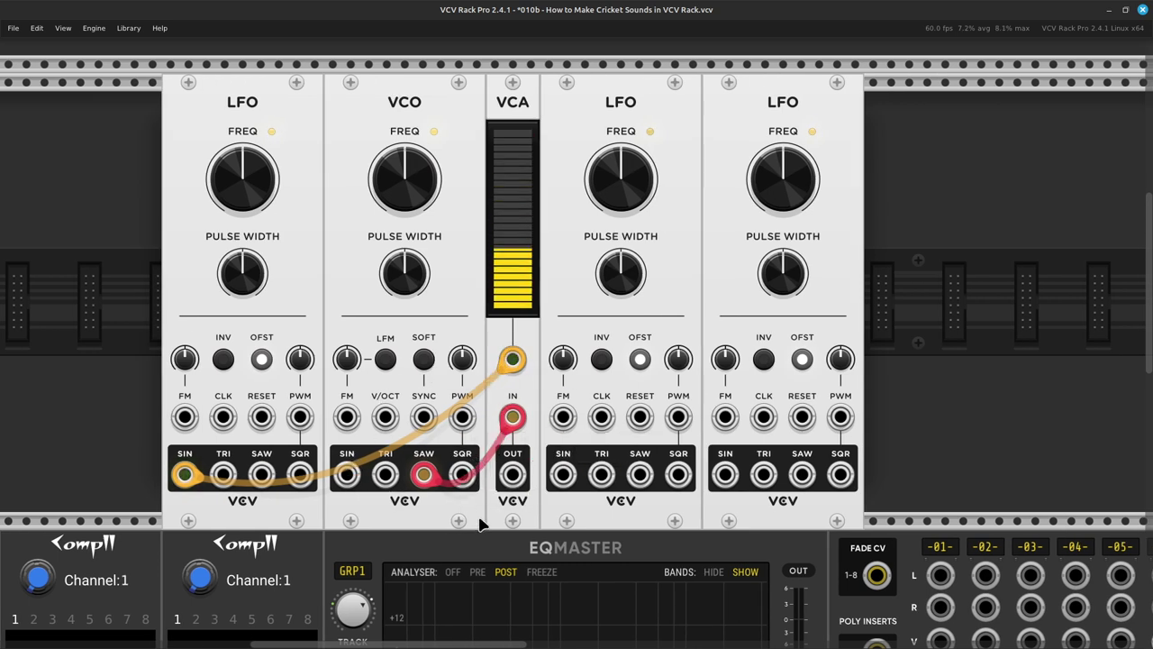
# Step: Cable the VCA output into channel 01's left input and set that channel near -26 dB
pyautogui.rightClick(510, 480)
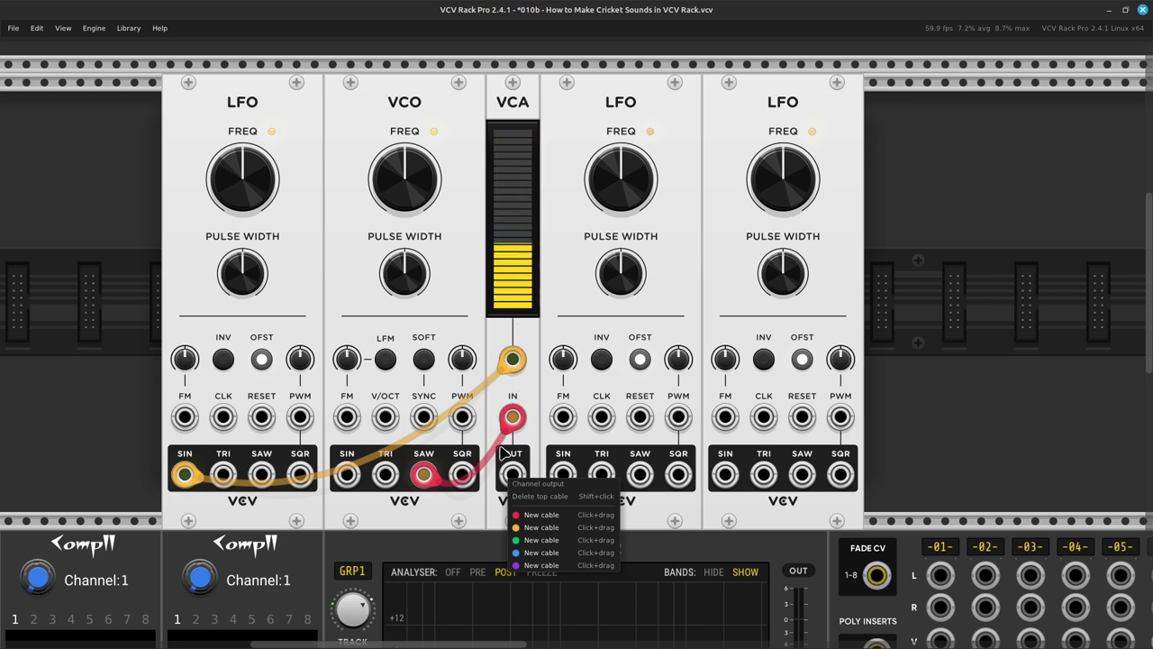
pyautogui.click(477, 498)
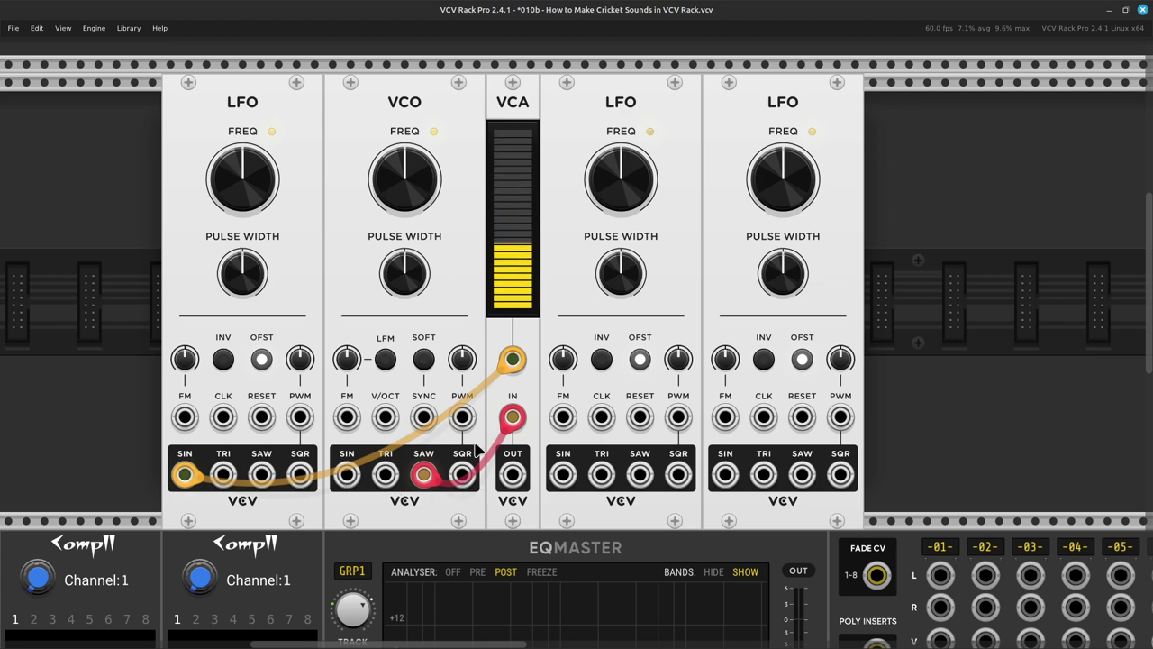
pyautogui.rightClick(514, 484)
pyautogui.click(545, 517)
pyautogui.hscroll(3, 600, 547)
pyautogui.scroll(-4, 618, 477)
pyautogui.click(639, 427)
pyautogui.scroll(-5, 656, 514)
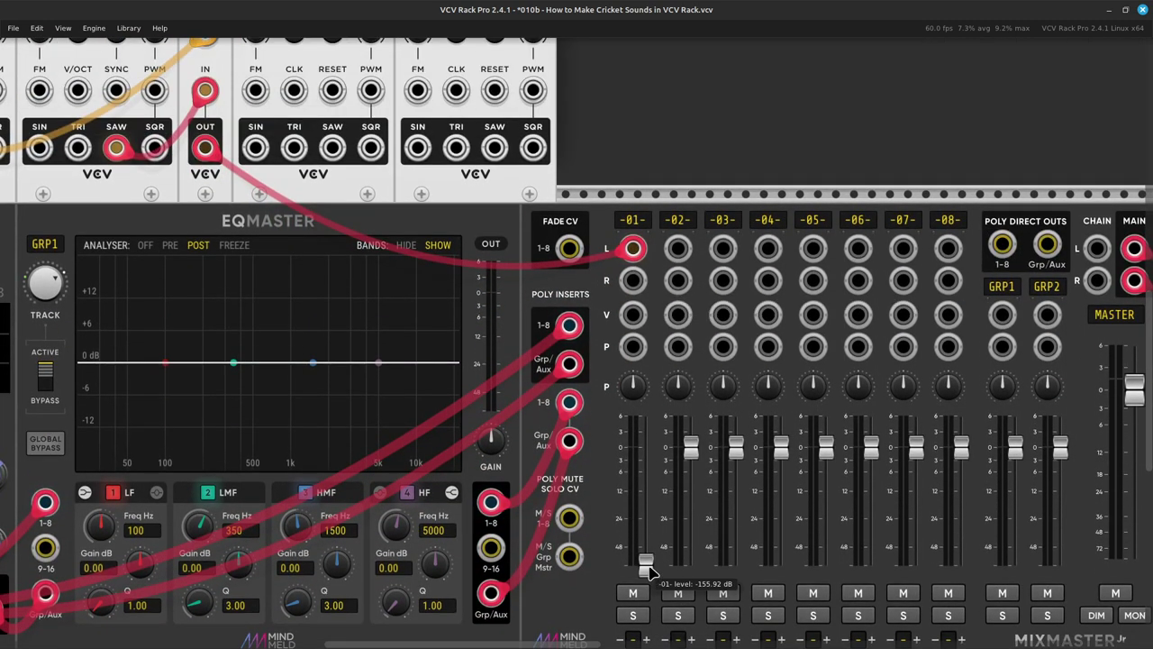
pyautogui.moveTo(645, 557); pyautogui.dragTo(645, 518)
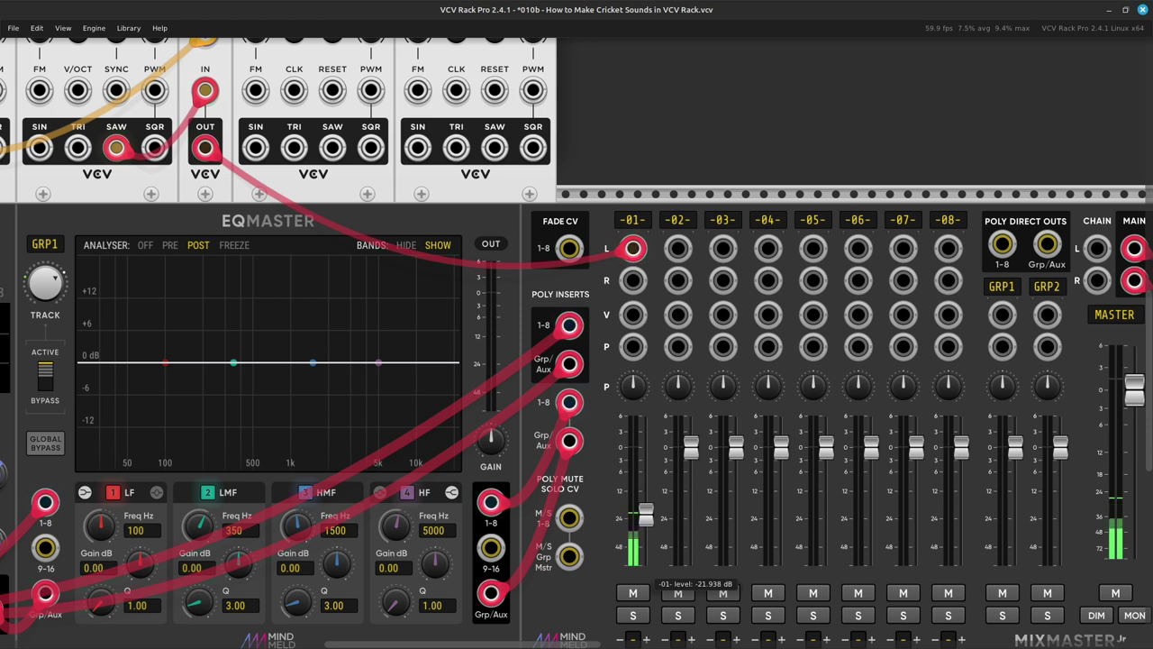
pyautogui.moveTo(645, 514)
pyautogui.mouseDown()
pyautogui.moveTo(645, 564)
pyautogui.moveTo(645, 516)
pyautogui.mouseUp()
# Step: Enter 3400 Hz as the VCO frequency, then turn it down to about 1950 Hz
pyautogui.scroll(5, 631, 513)
pyautogui.hscroll(-5, 612, 360)
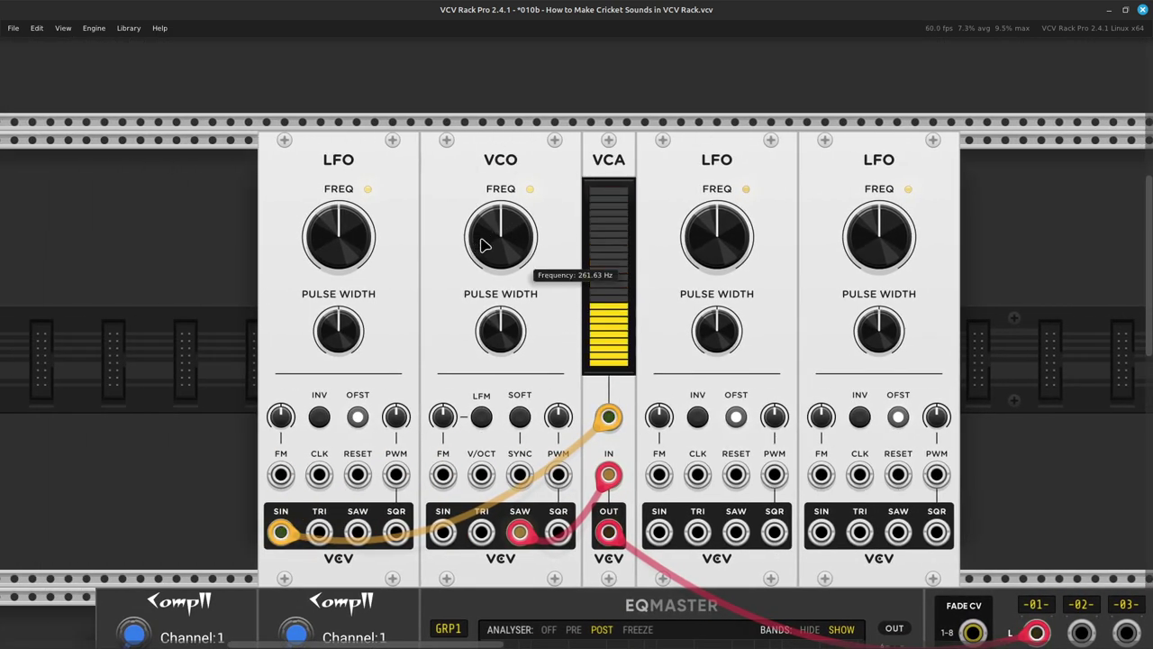
pyautogui.rightClick(484, 245)
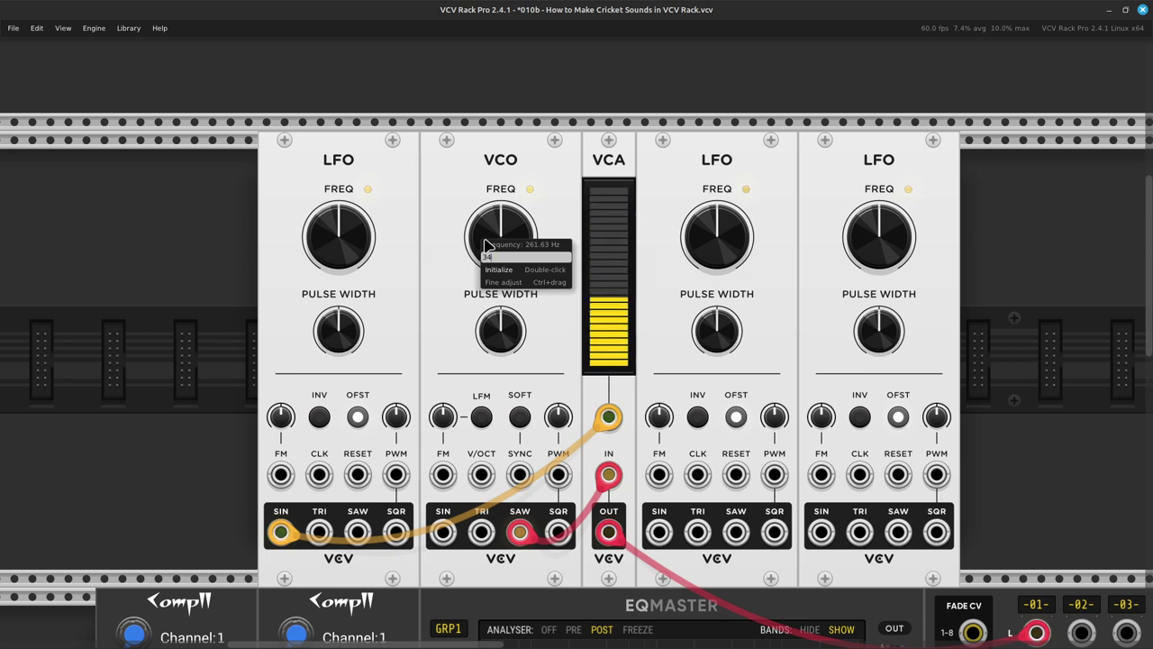
pyautogui.write('3400')
pyautogui.press('Return')
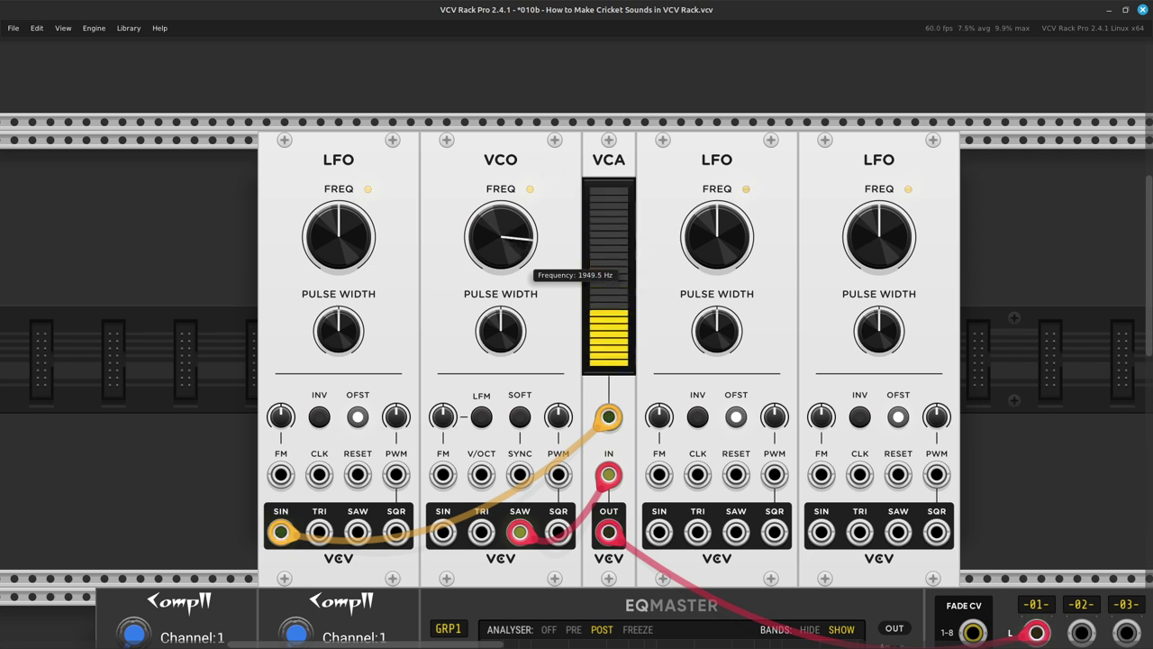
pyautogui.moveTo(501, 236); pyautogui.dragTo(501, 232)
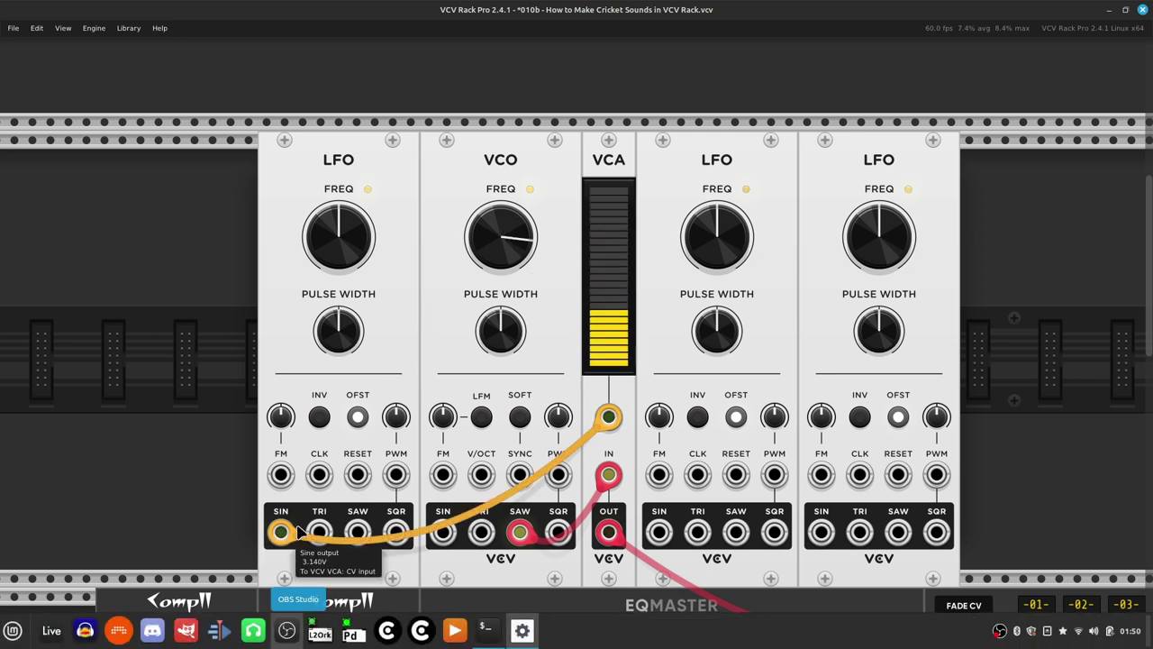
# Step: Raise the first LFO's frequency from 2 Hz and enter an exact value of 15 Hz
pyautogui.moveTo(317, 224)
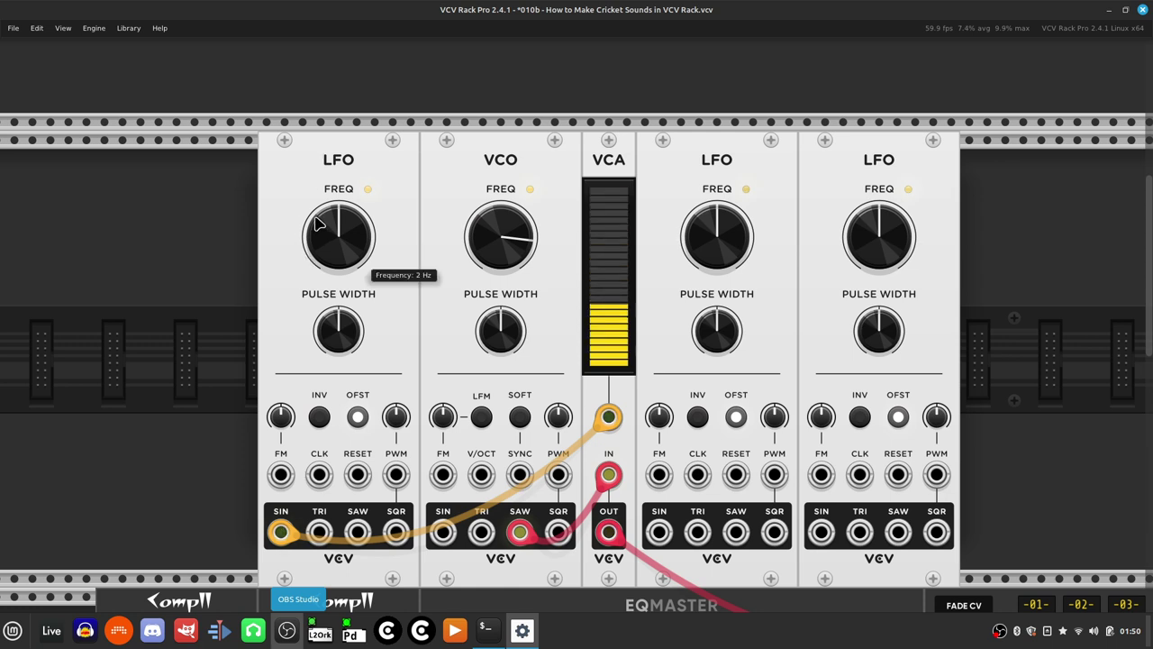
pyautogui.moveTo(317, 224); pyautogui.dragTo(317, 196)
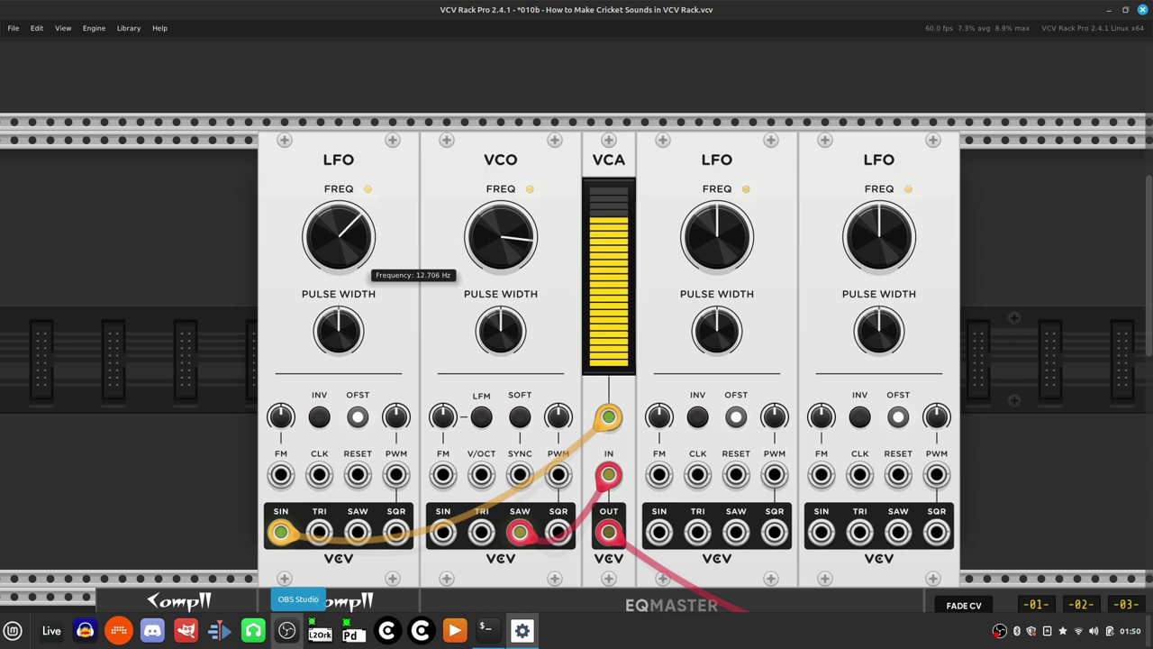
pyautogui.rightClick(338, 233)
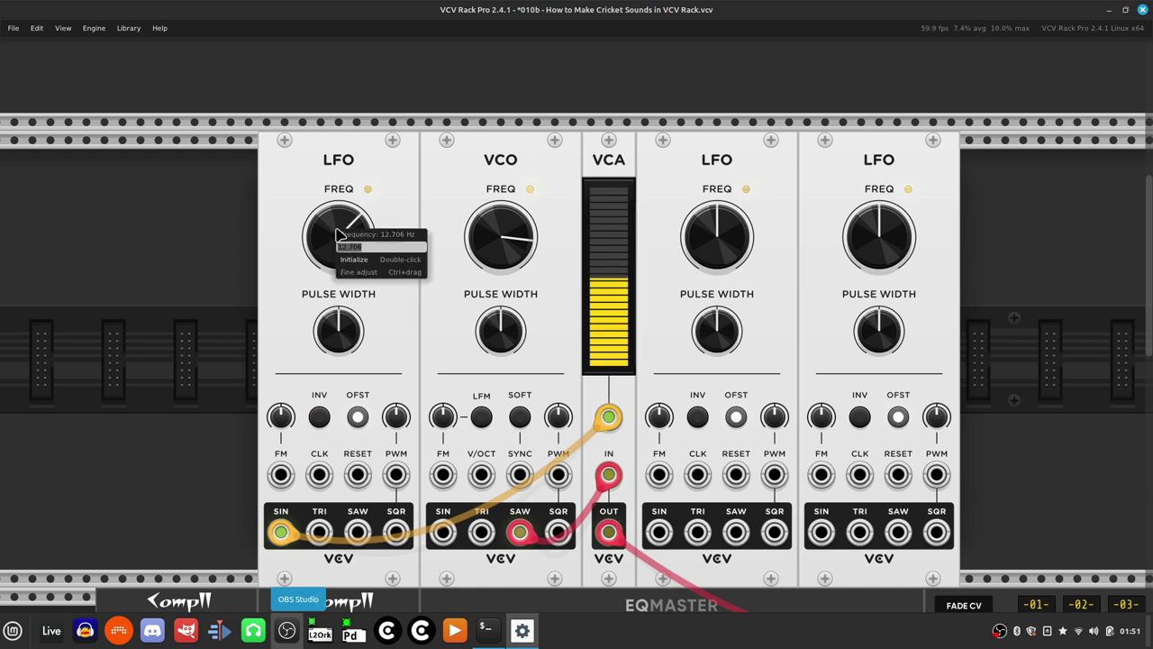
pyautogui.click(259, 262)
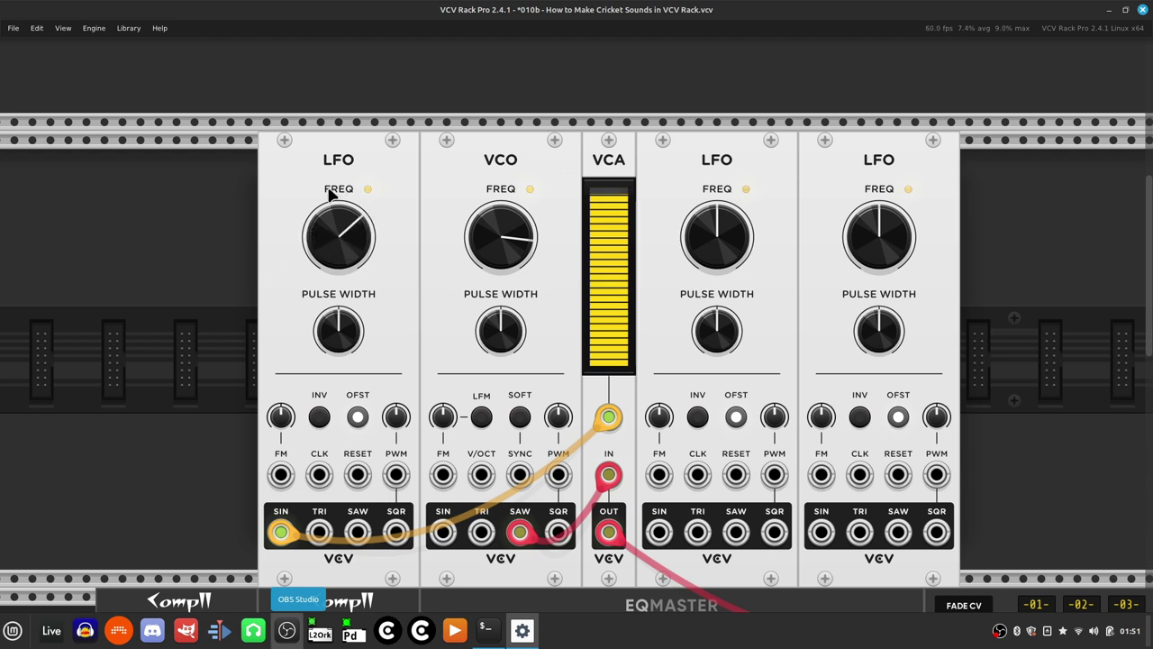
pyautogui.moveTo(332, 202); pyautogui.dragTo(332, 185)
pyautogui.rightClick(340, 228)
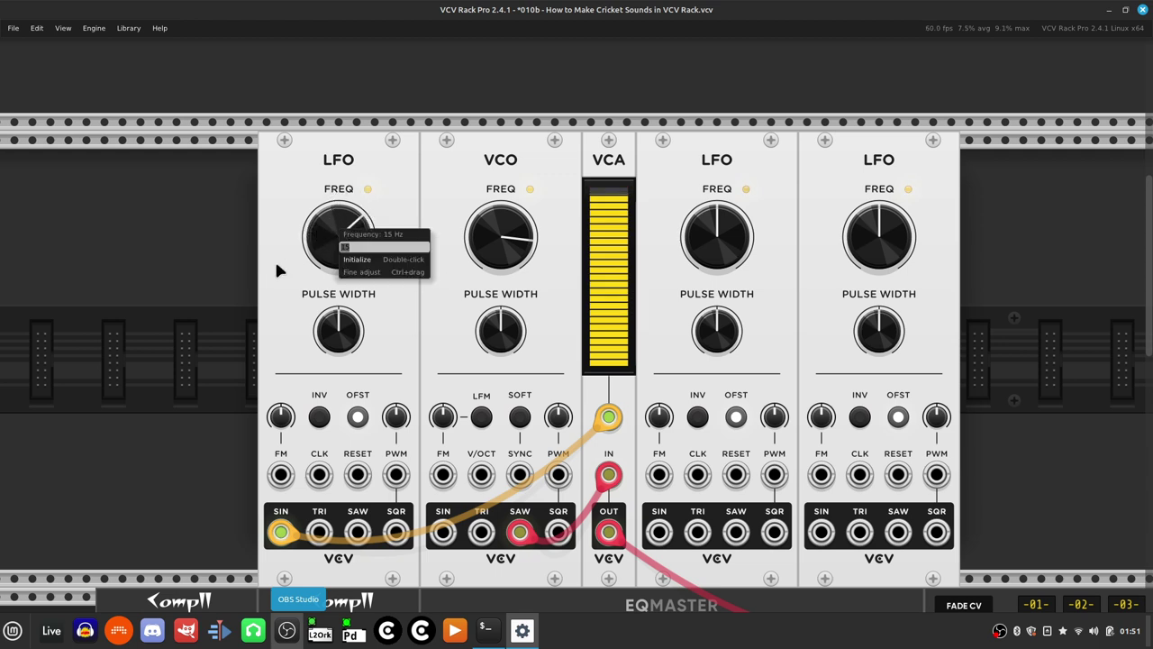
pyautogui.write('15')
pyautogui.press('Return')
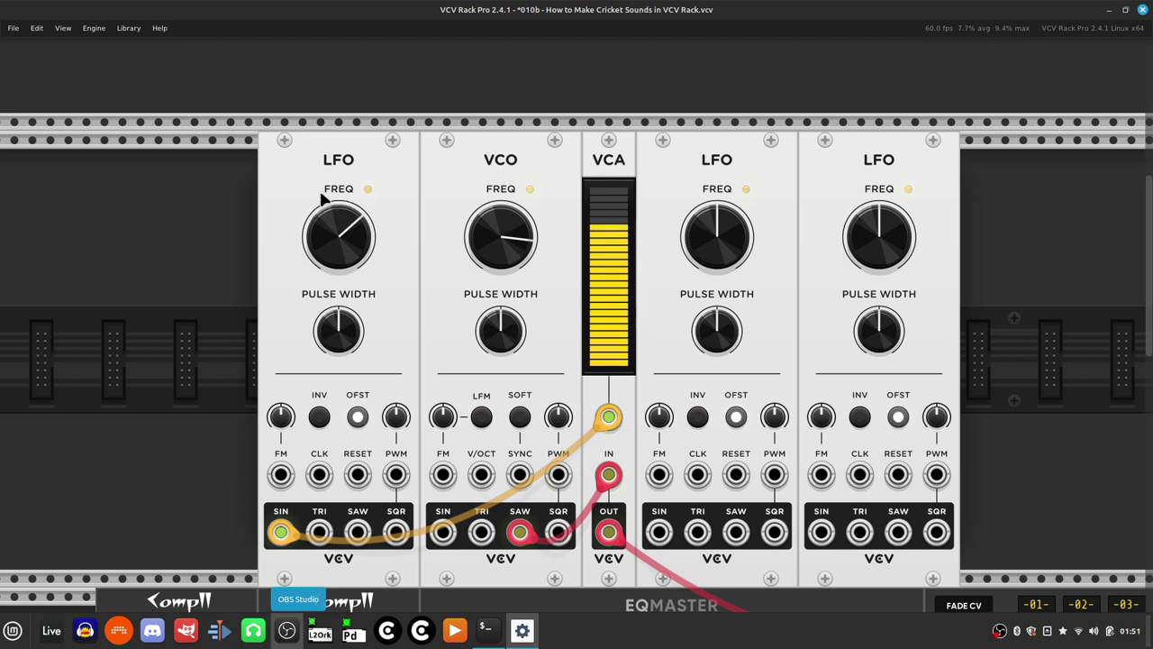
pyautogui.hscroll(2, 396, 352)
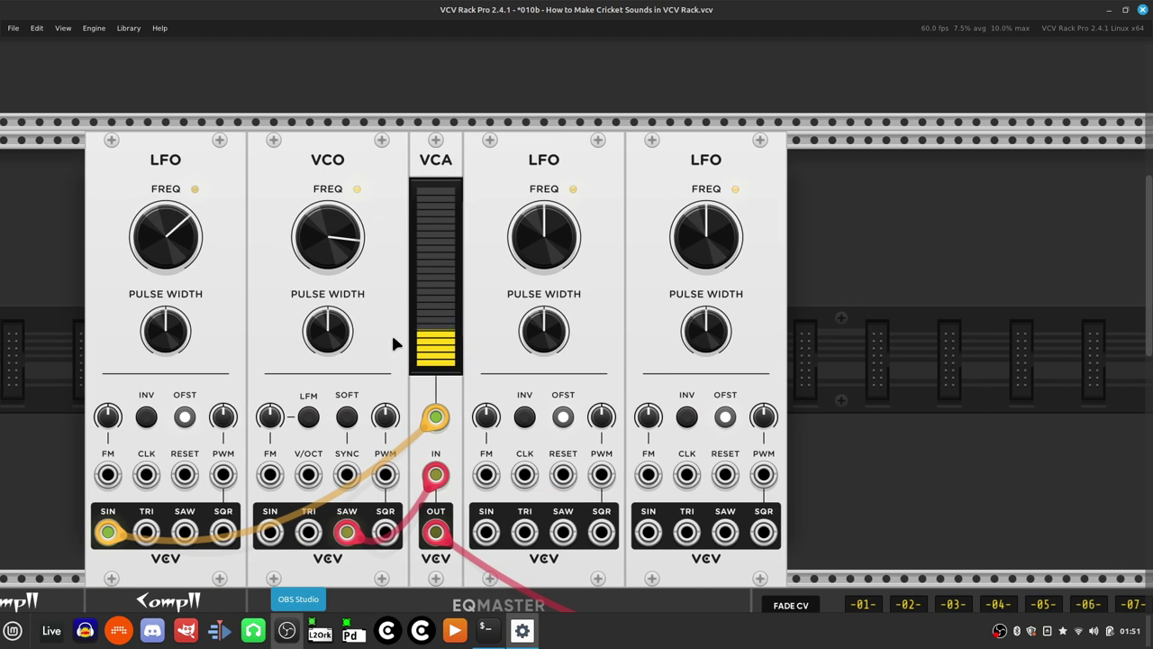
pyautogui.scroll(-2, 450, 355)
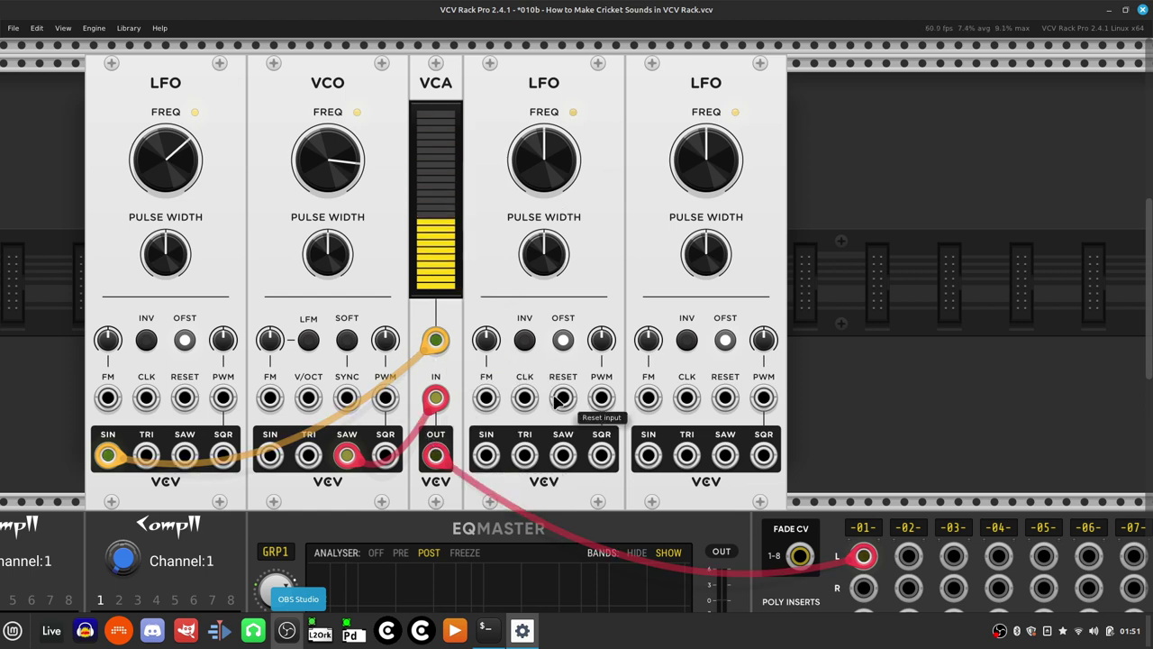
pyautogui.hscroll(5, 765, 399)
pyautogui.scroll(-1, 752, 388)
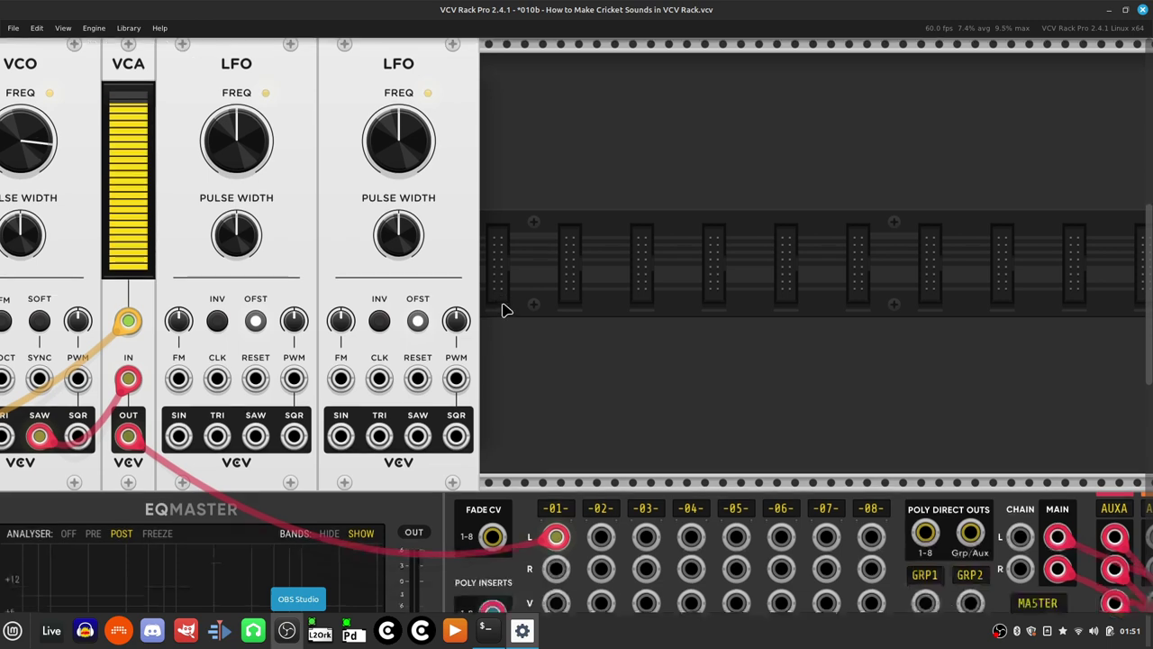
pyautogui.scroll(-1, 504, 308)
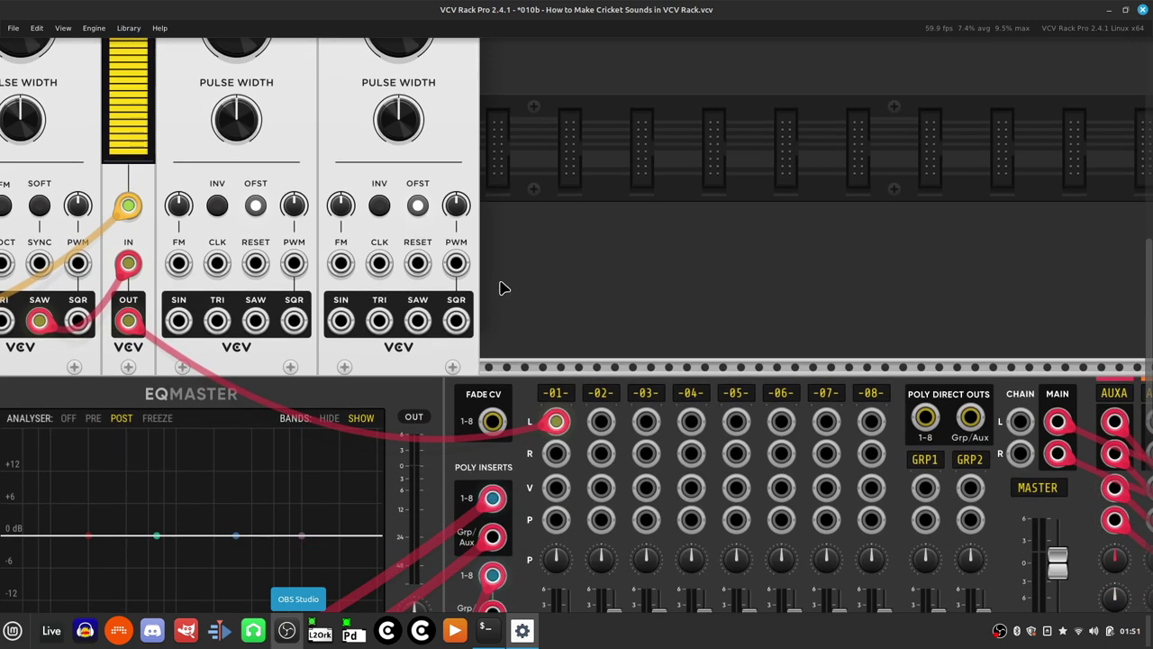
# Step: Run a green cable from the last LFO's SIN output to mixer channel 01's V input
pyautogui.rightClick(340, 331)
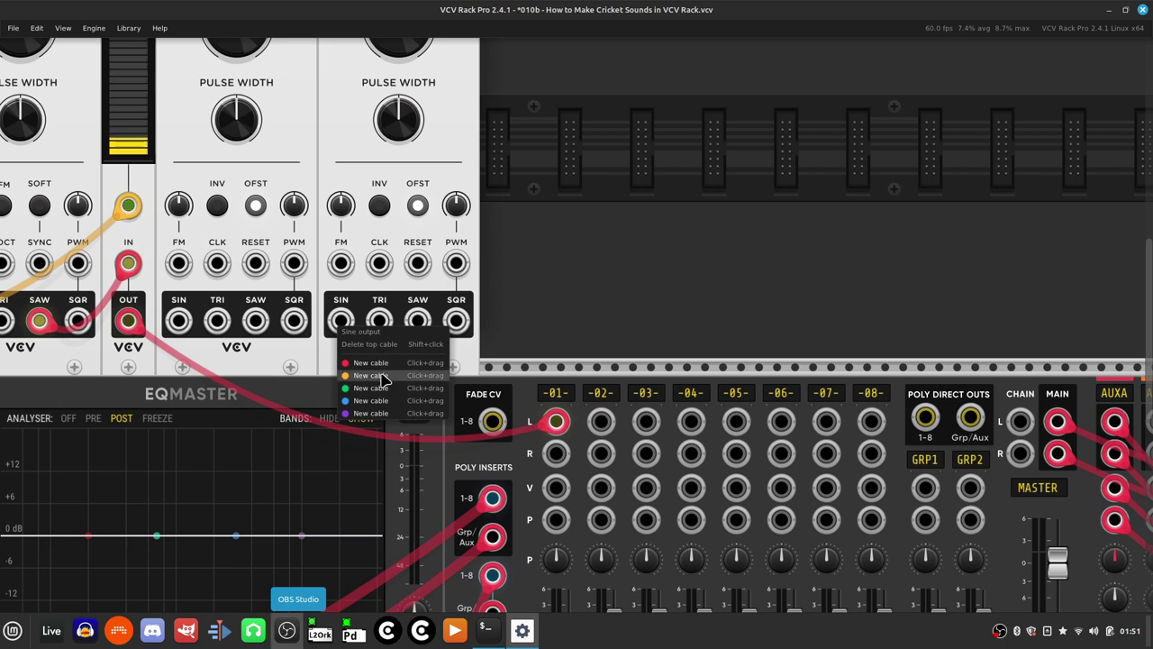
pyautogui.moveTo(383, 377); pyautogui.dragTo(567, 250)
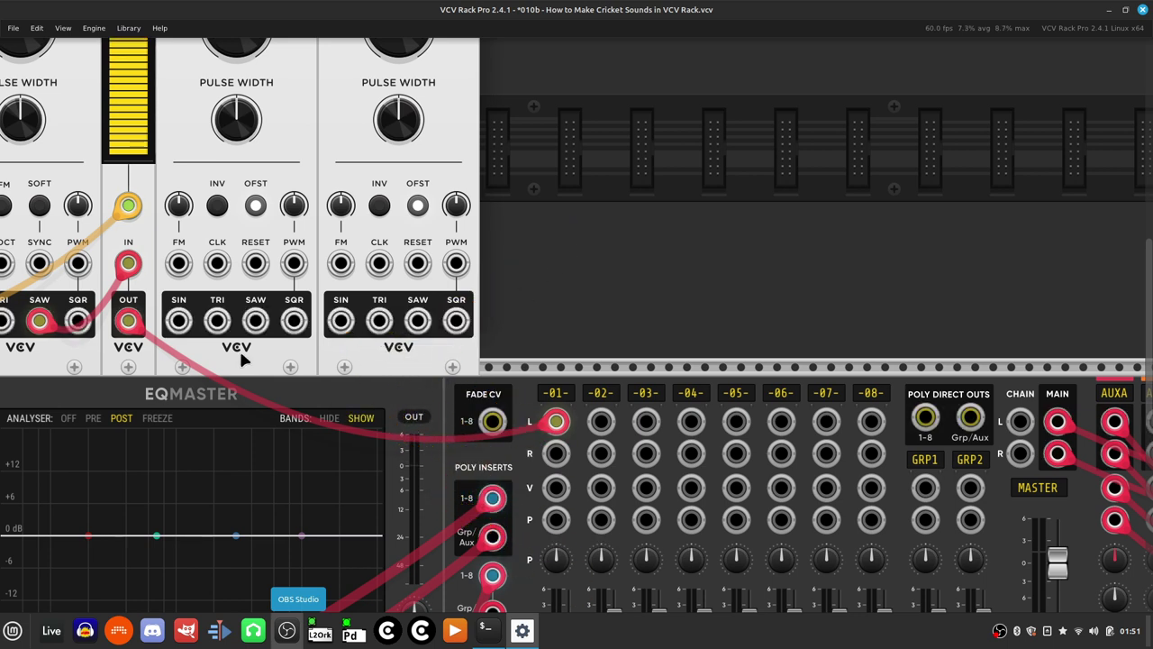
pyautogui.rightClick(340, 324)
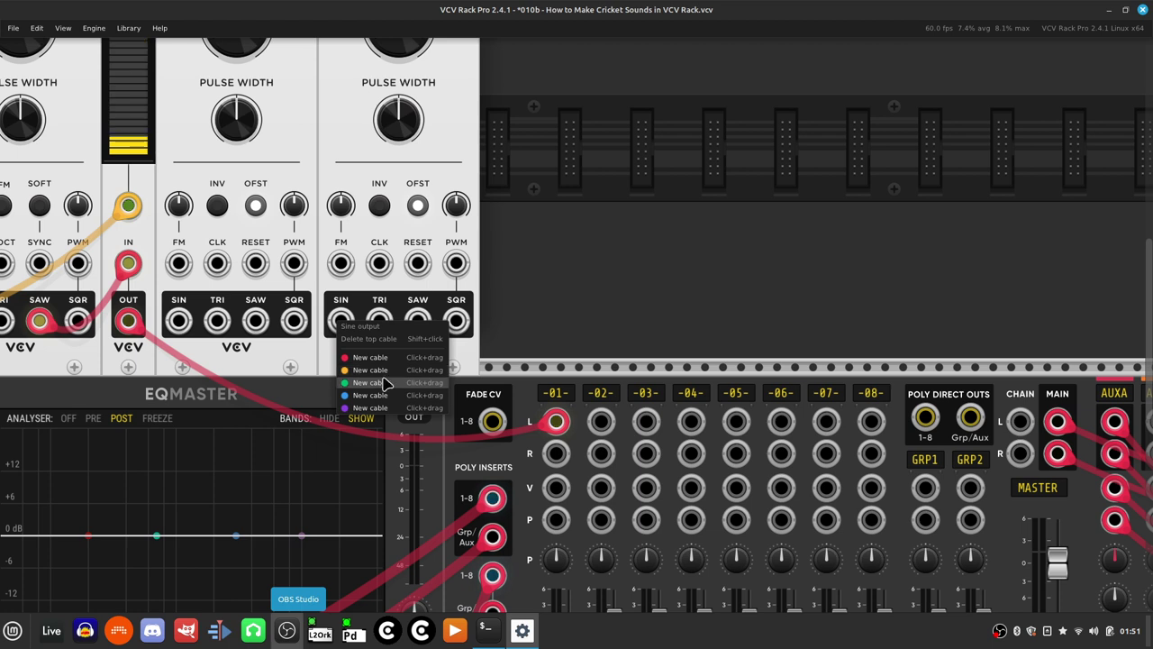
pyautogui.moveTo(383, 383); pyautogui.dragTo(551, 505)
# Step: Set the rightmost LFO's frequency to 0.52 Hz, then change it to 1.5 Hz
pyautogui.scroll(3, 532, 342)
pyautogui.hscroll(-5, 546, 322)
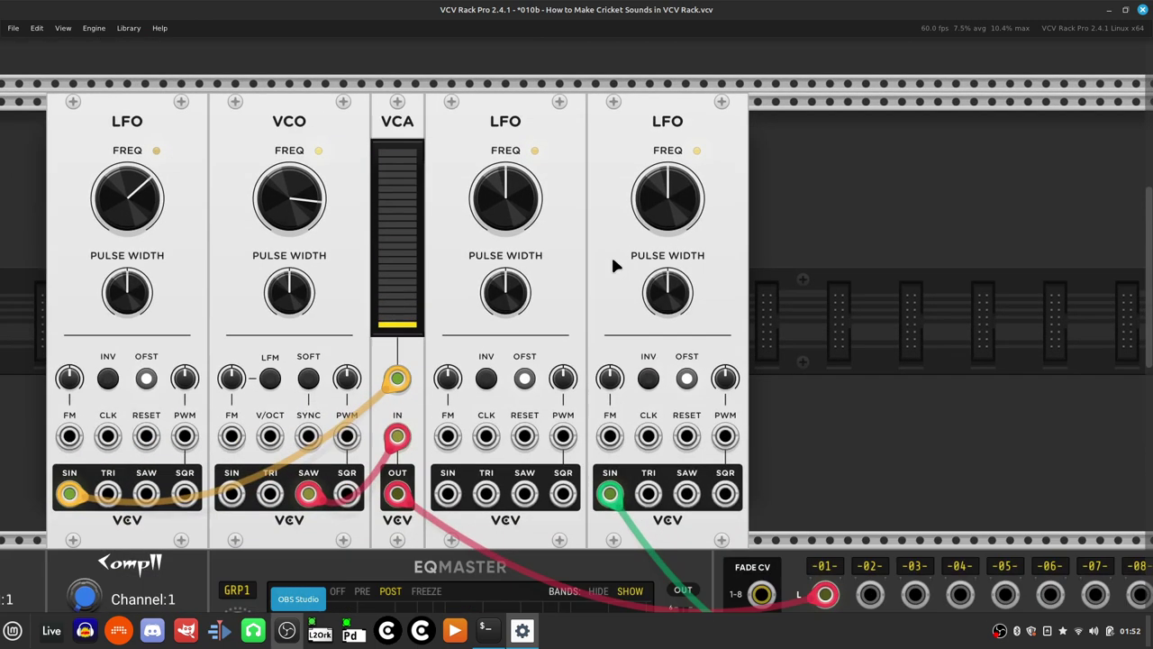
pyautogui.scroll(3, 615, 250)
pyautogui.rightClick(677, 268)
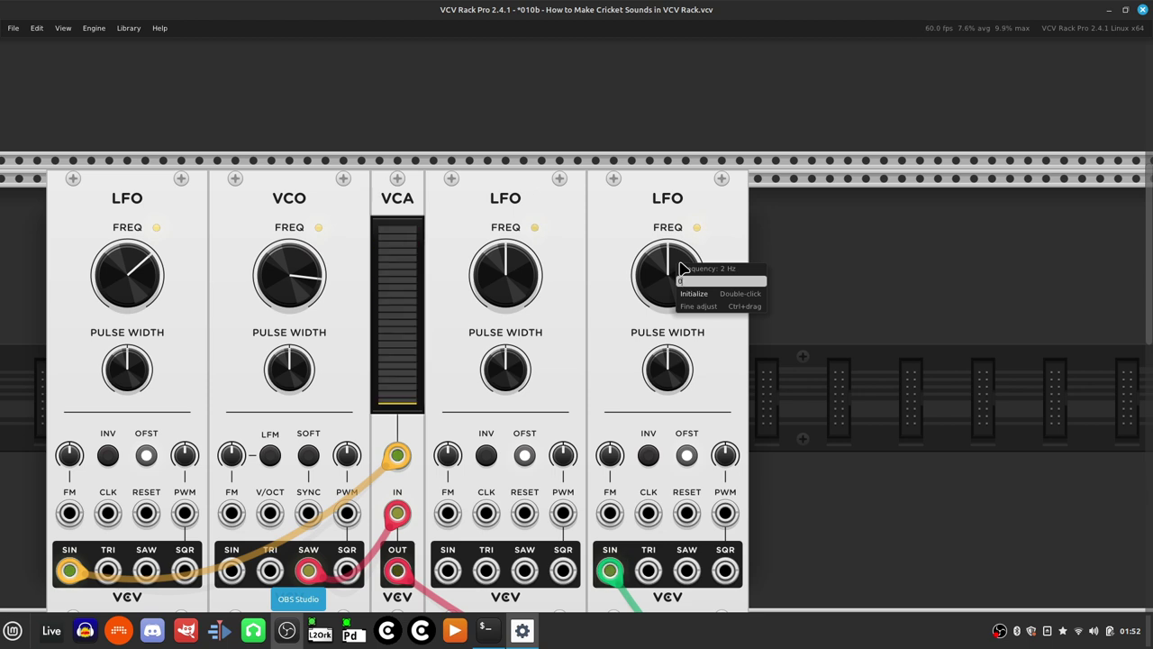
pyautogui.press('Return')
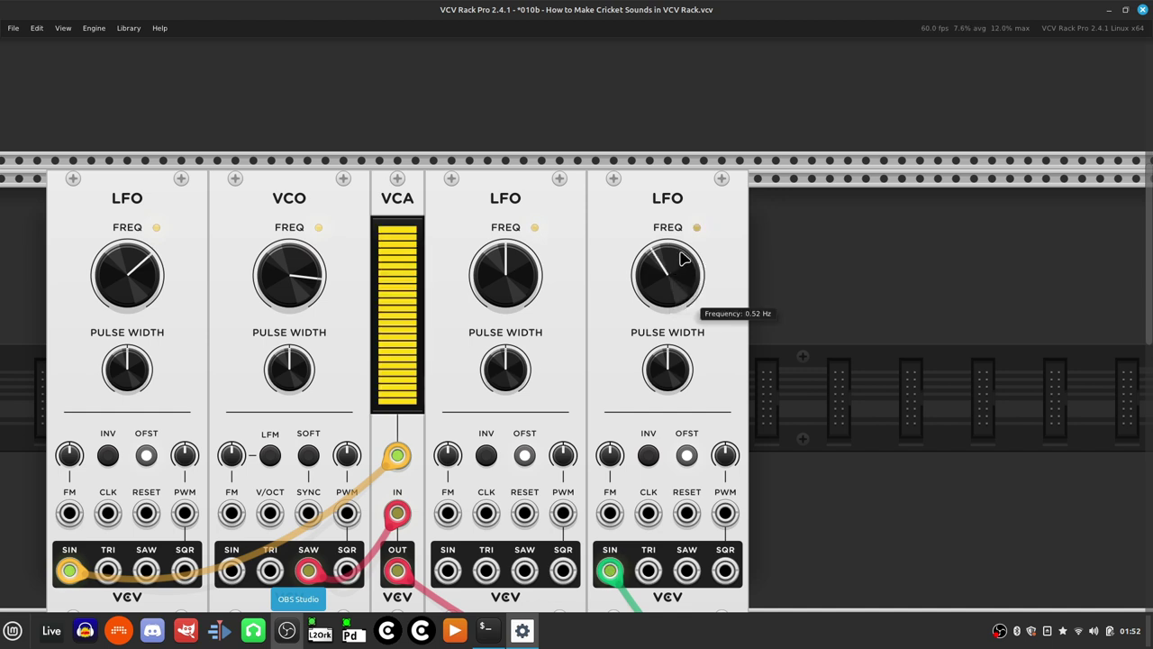
pyautogui.rightClick(654, 272)
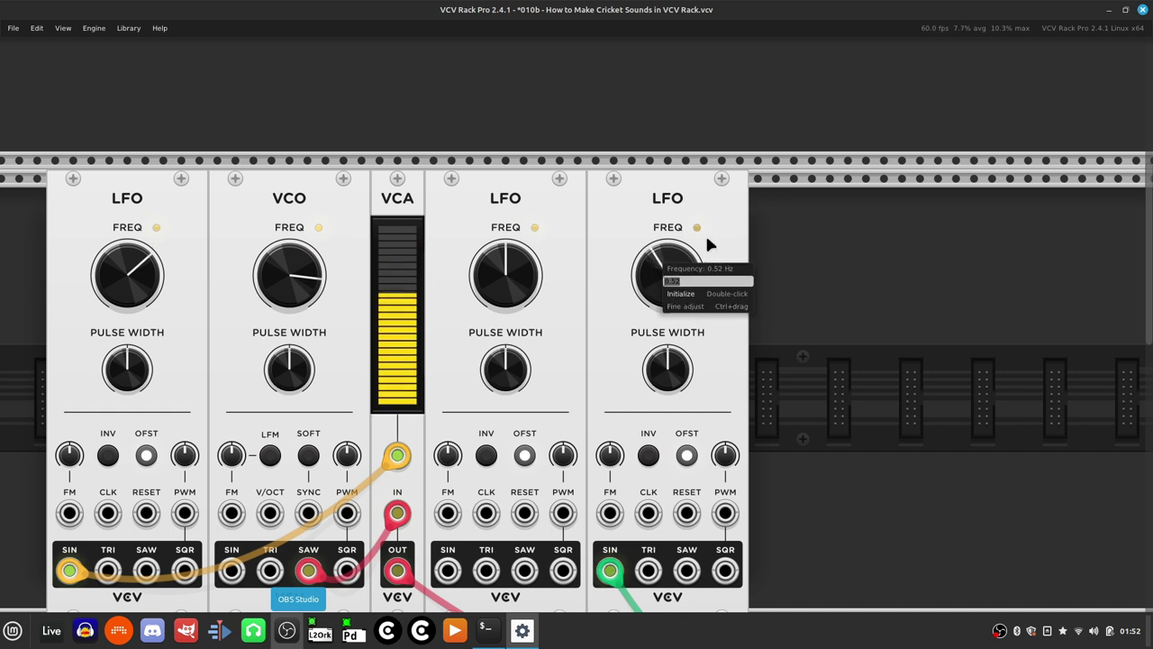
pyautogui.press('BackSpace')
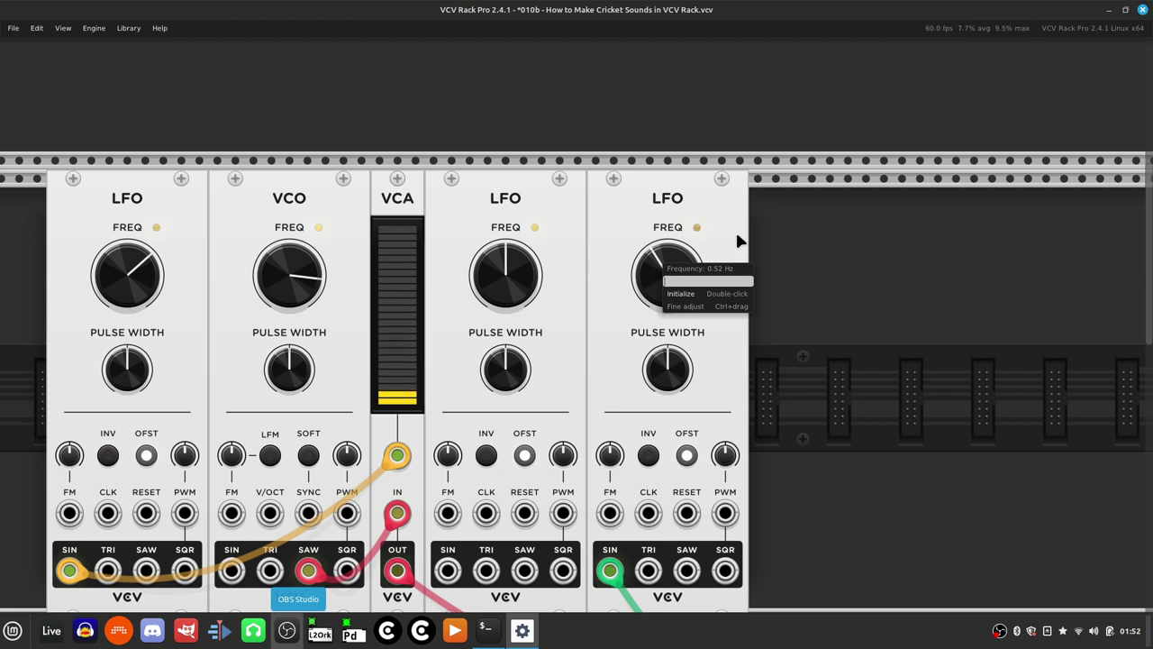
pyautogui.write('1.5')
pyautogui.press('Return')
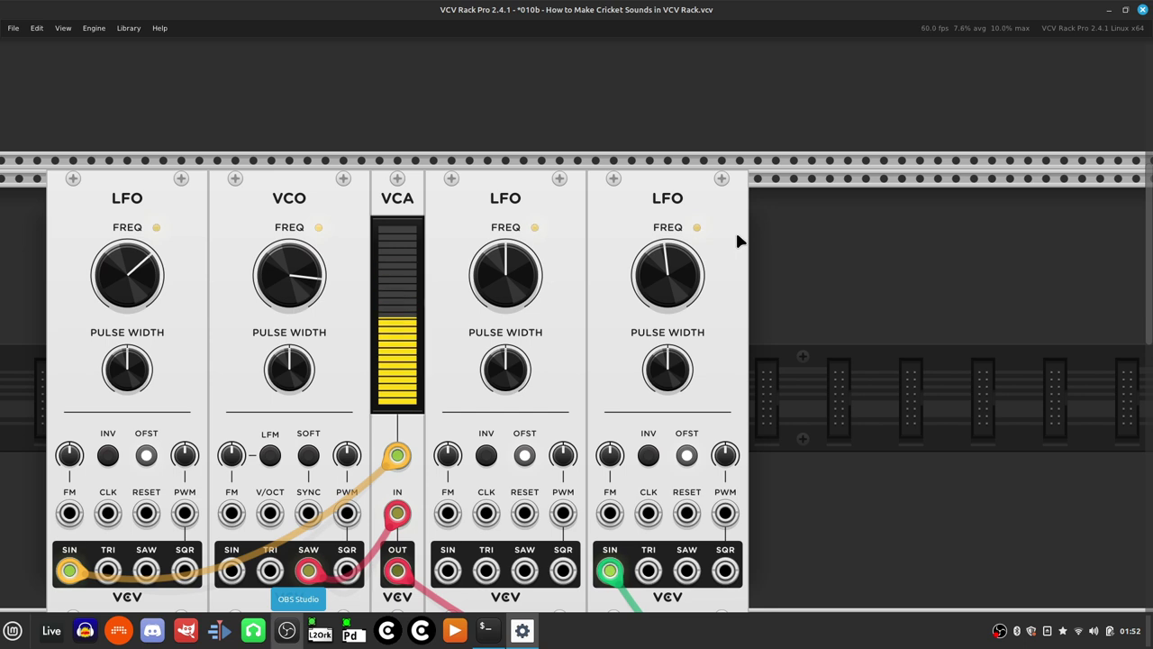
# Step: Raise the voice's VCO frequency to about 3200 Hz, then enter 34 as its exact value
pyautogui.hscroll(-5, 738, 241)
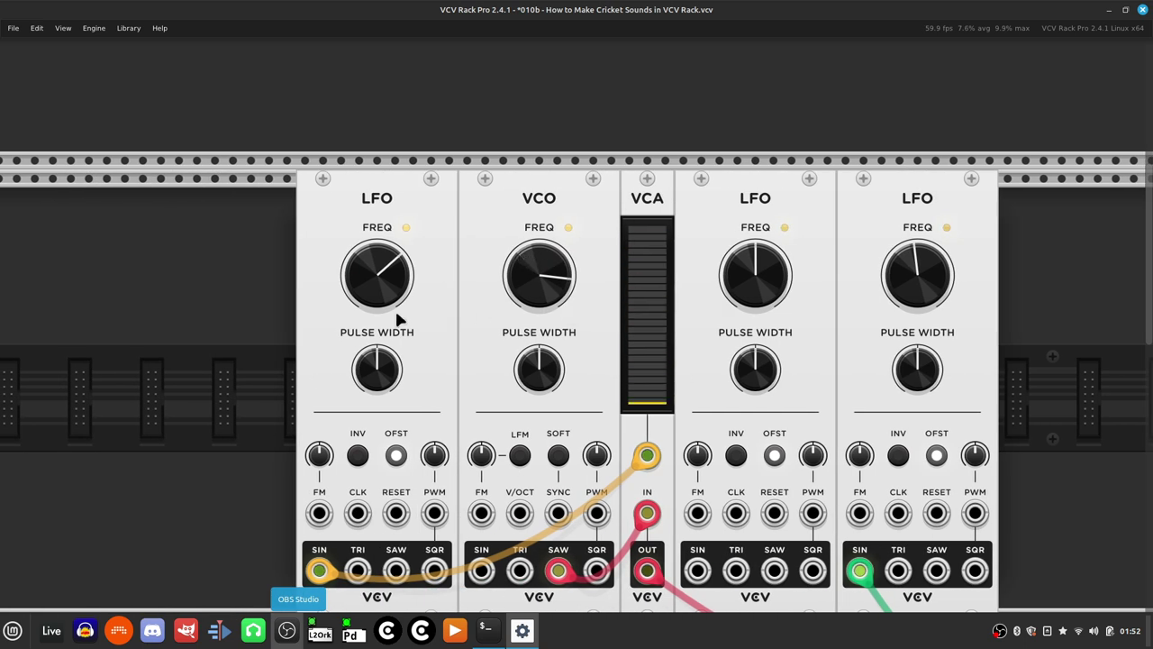
pyautogui.moveTo(531, 288)
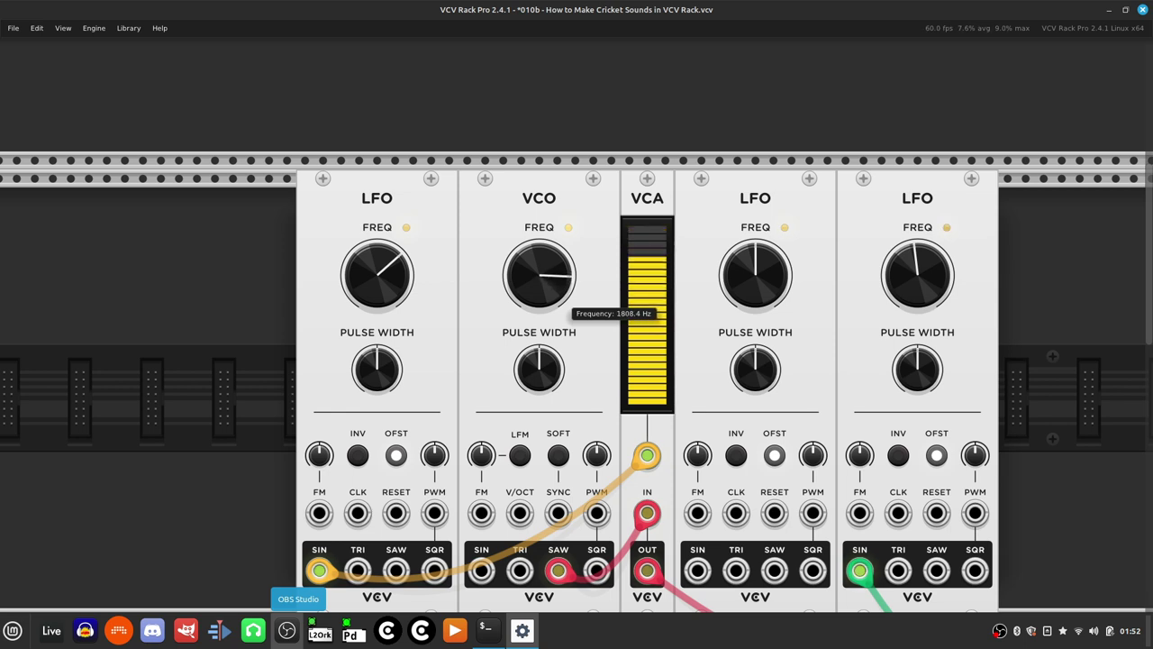
pyautogui.moveTo(527, 290); pyautogui.dragTo(528, 281)
pyautogui.rightClick(531, 266)
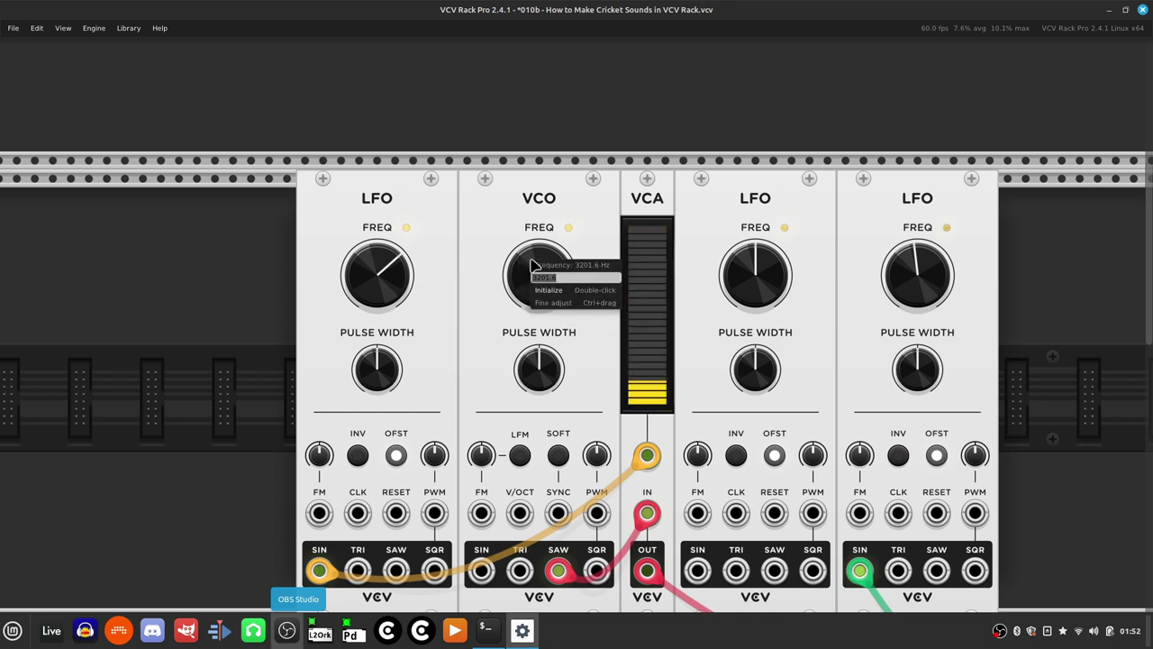
pyautogui.write('3400')
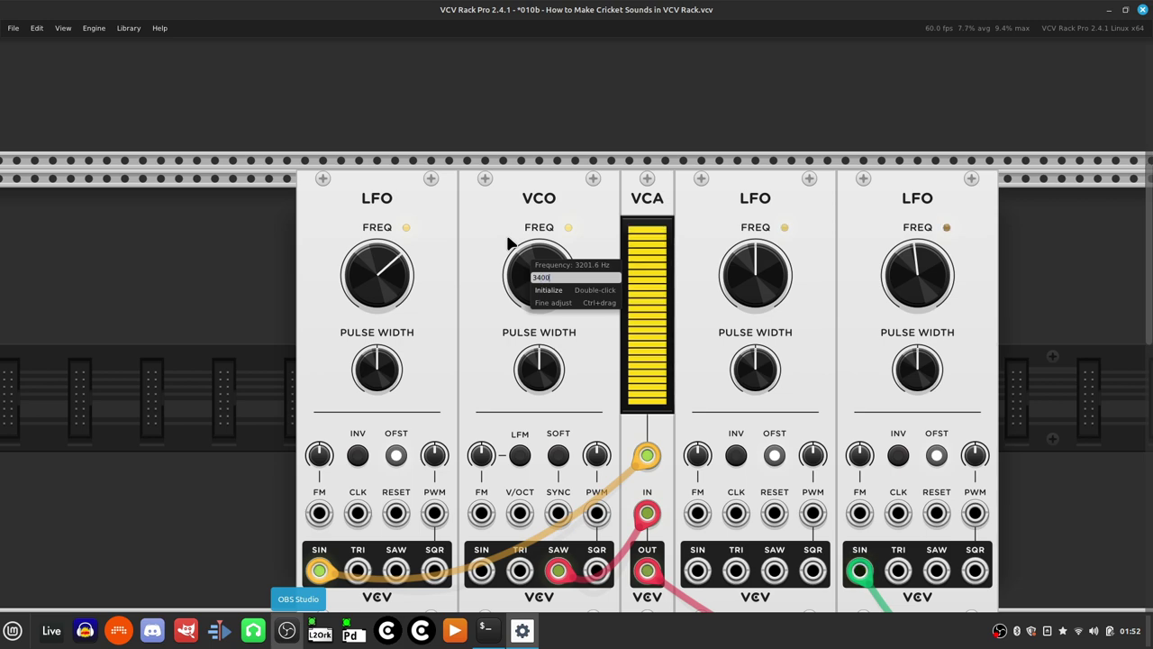
pyautogui.press('Return')
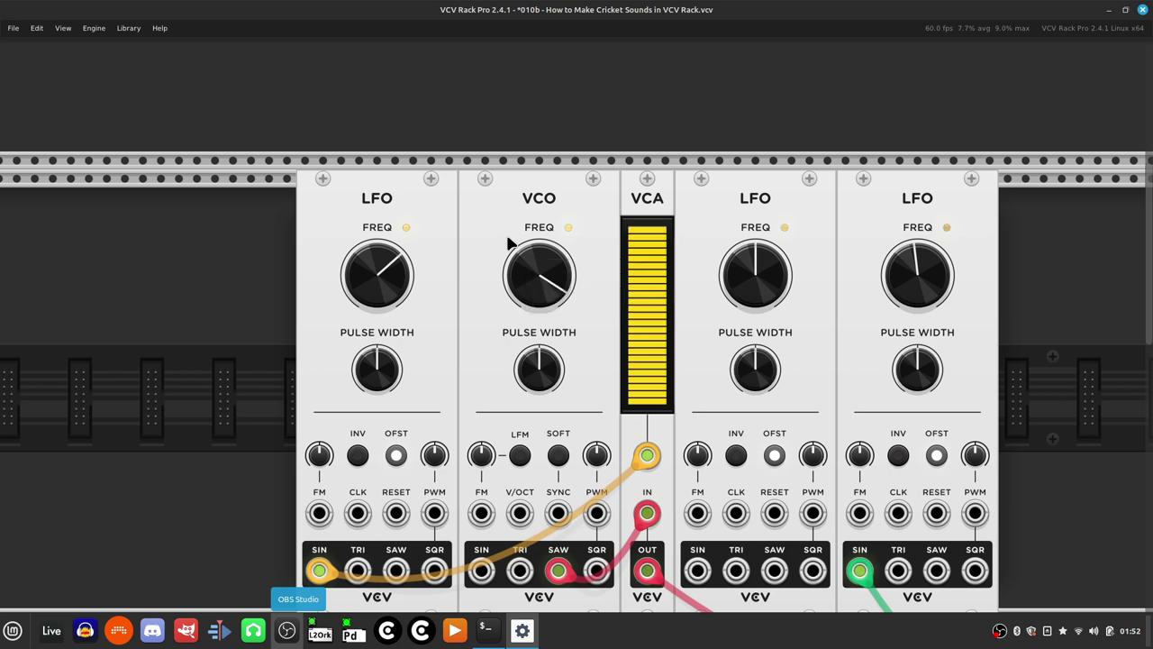
pyautogui.hscroll(3, 508, 240)
pyautogui.scroll(-3, 410, 171)
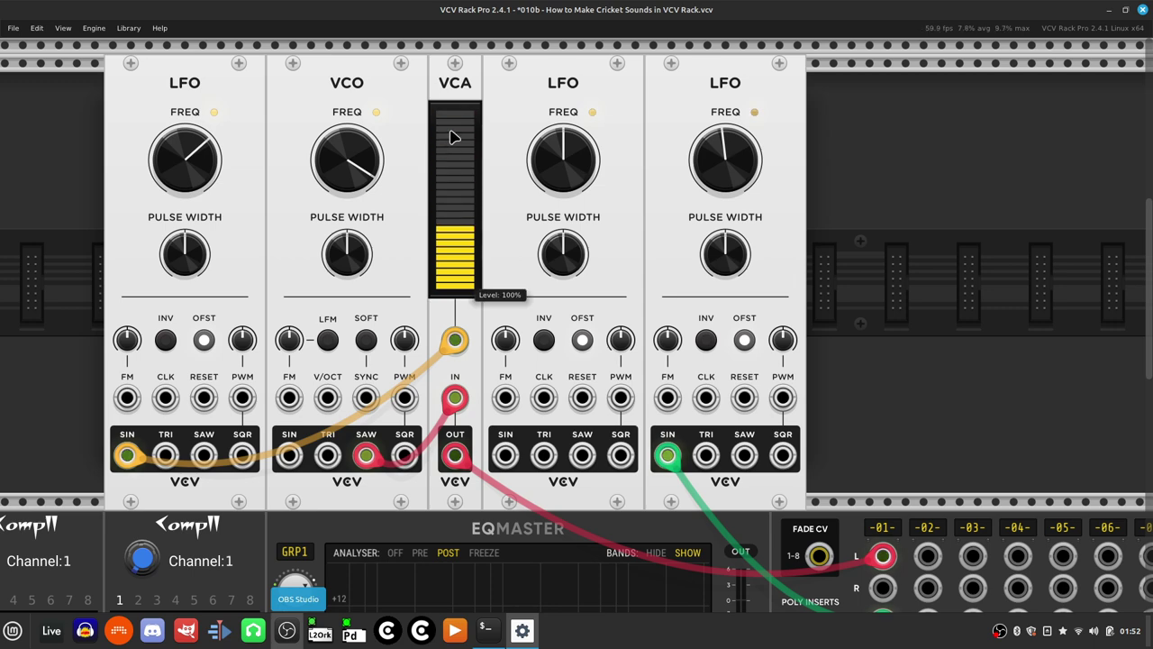
pyautogui.hscroll(3, 455, 137)
pyautogui.scroll(3, 301, 244)
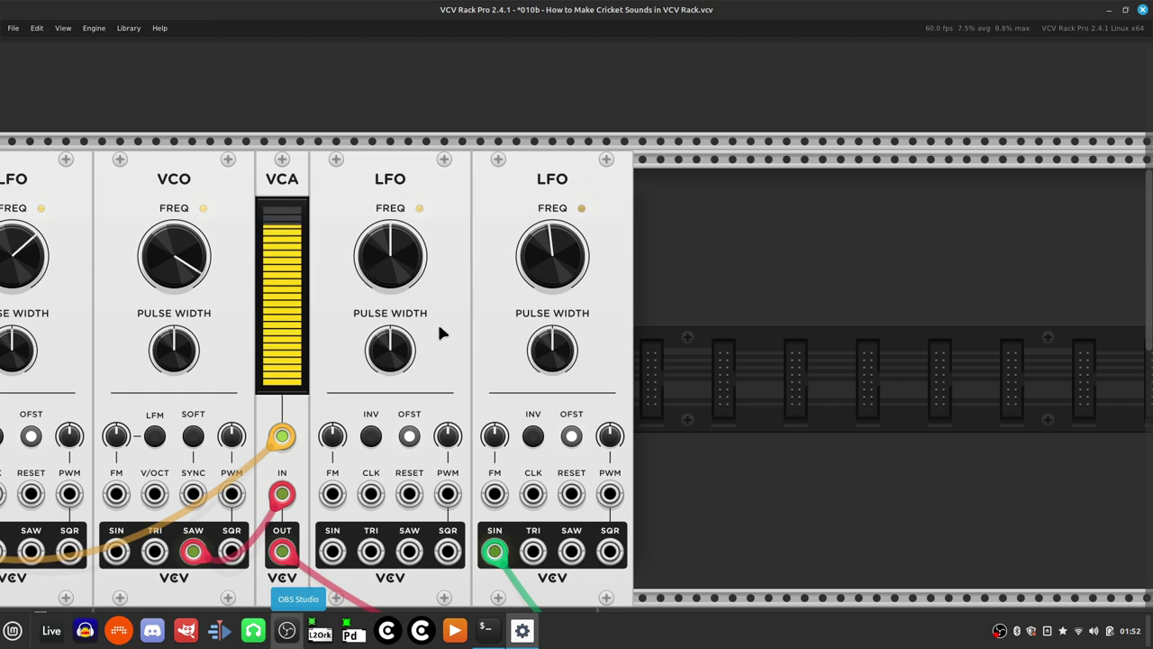
# Step: Run a new cable from the middle LFO's SIN output to the right LFO's FM input
pyautogui.scroll(-3, 567, 259)
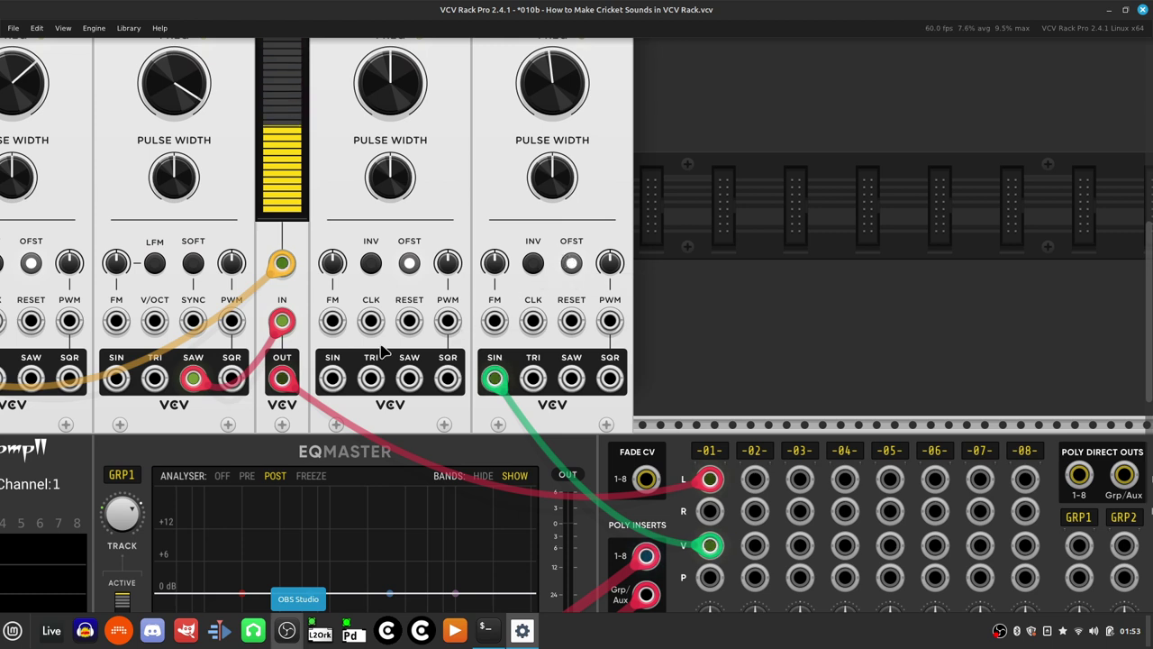
pyautogui.rightClick(331, 379)
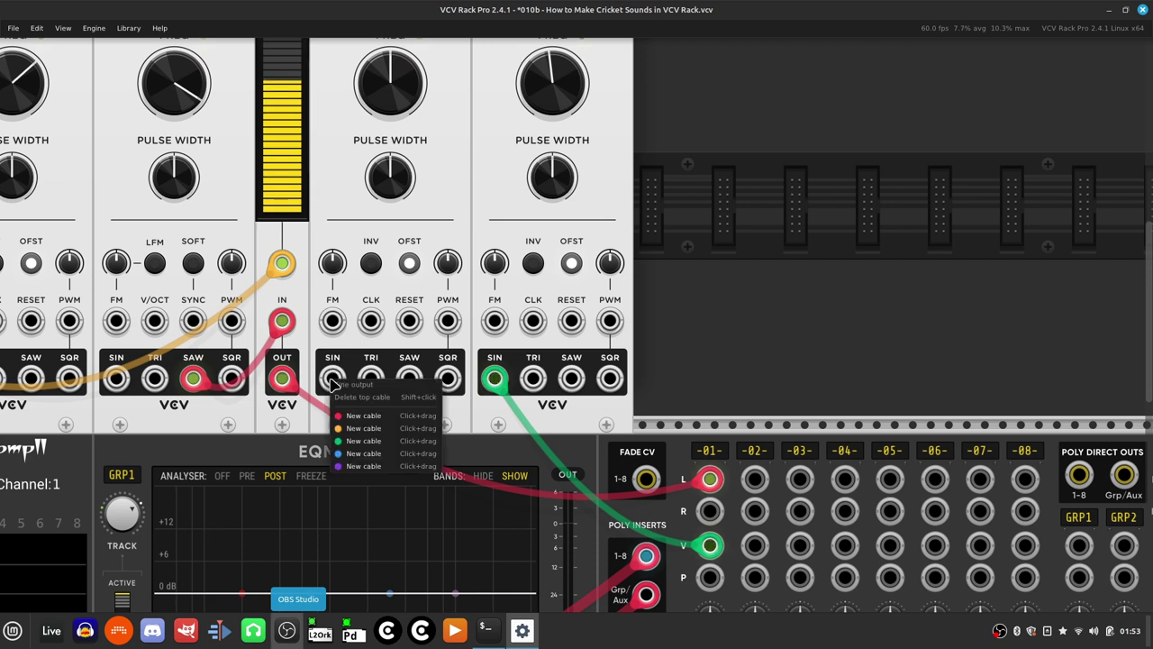
pyautogui.moveTo(363, 428); pyautogui.dragTo(496, 322)
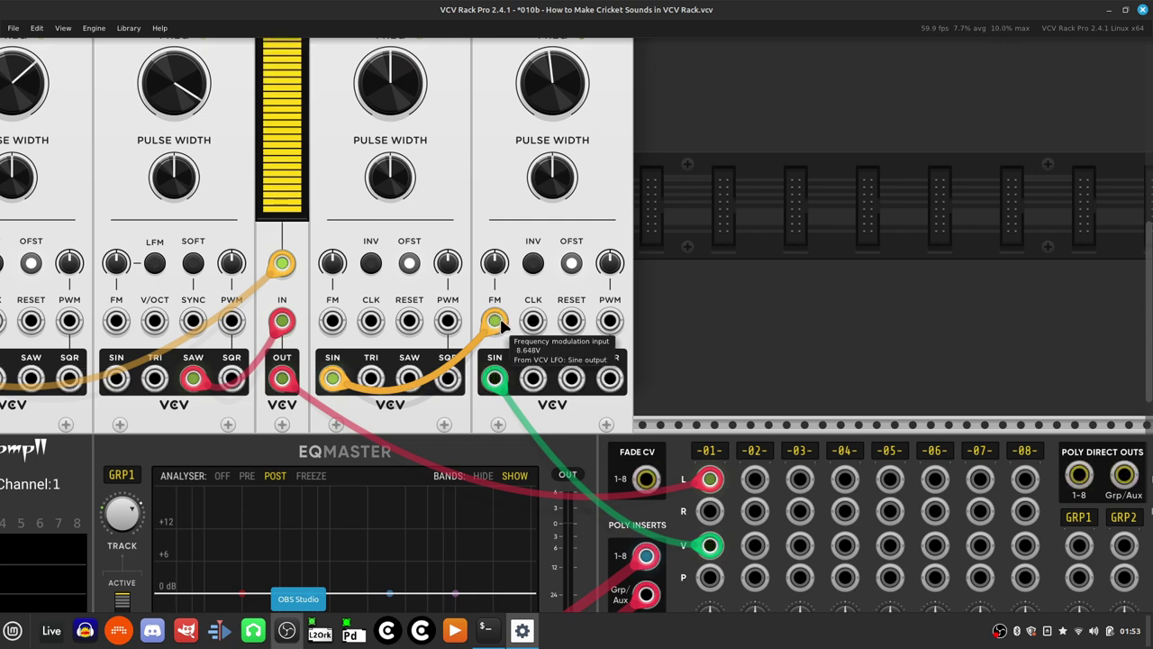
pyautogui.scroll(3, 502, 436)
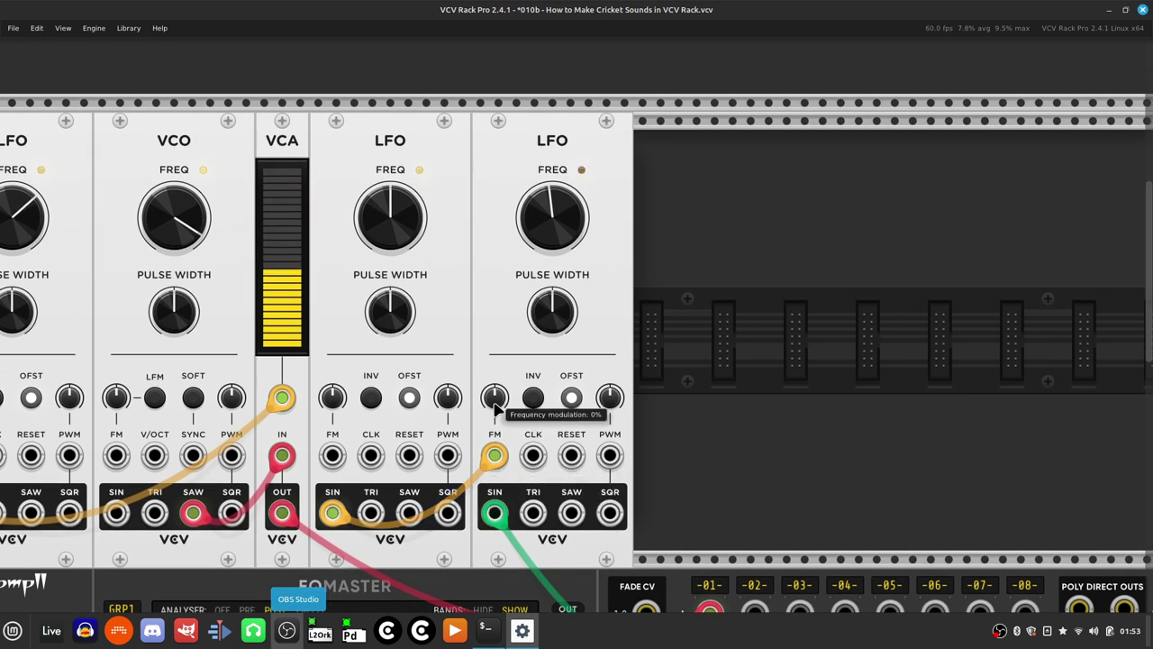
# Step: Set the right LFO's FM amount to -1
pyautogui.rightClick(496, 397)
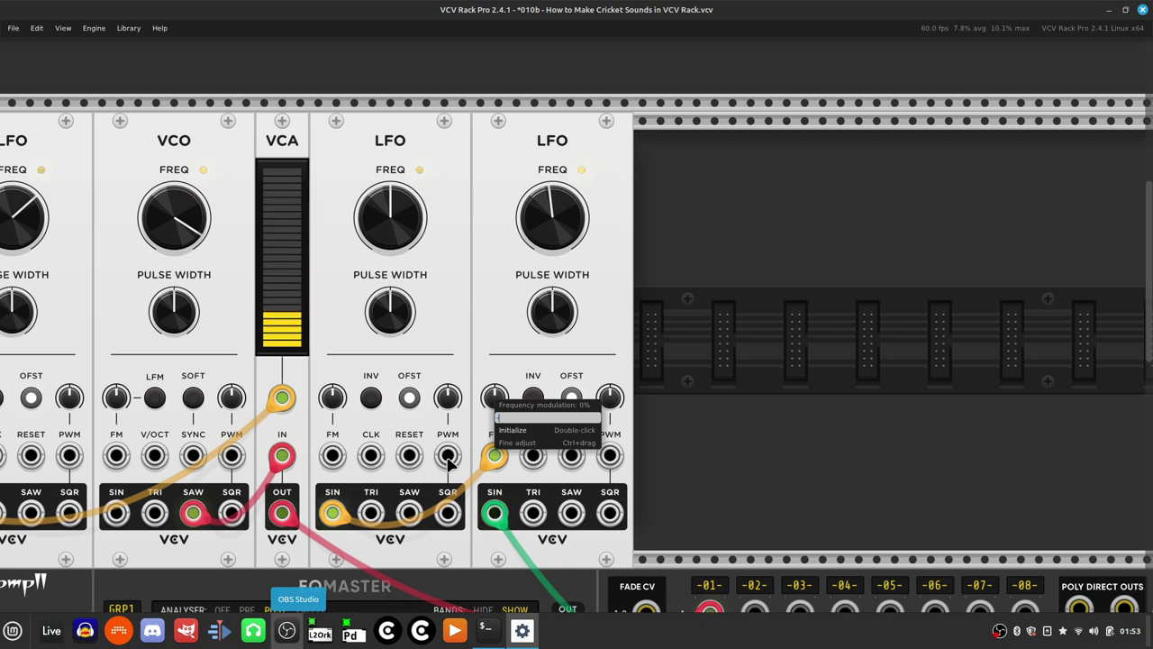
pyautogui.write('-1.5')
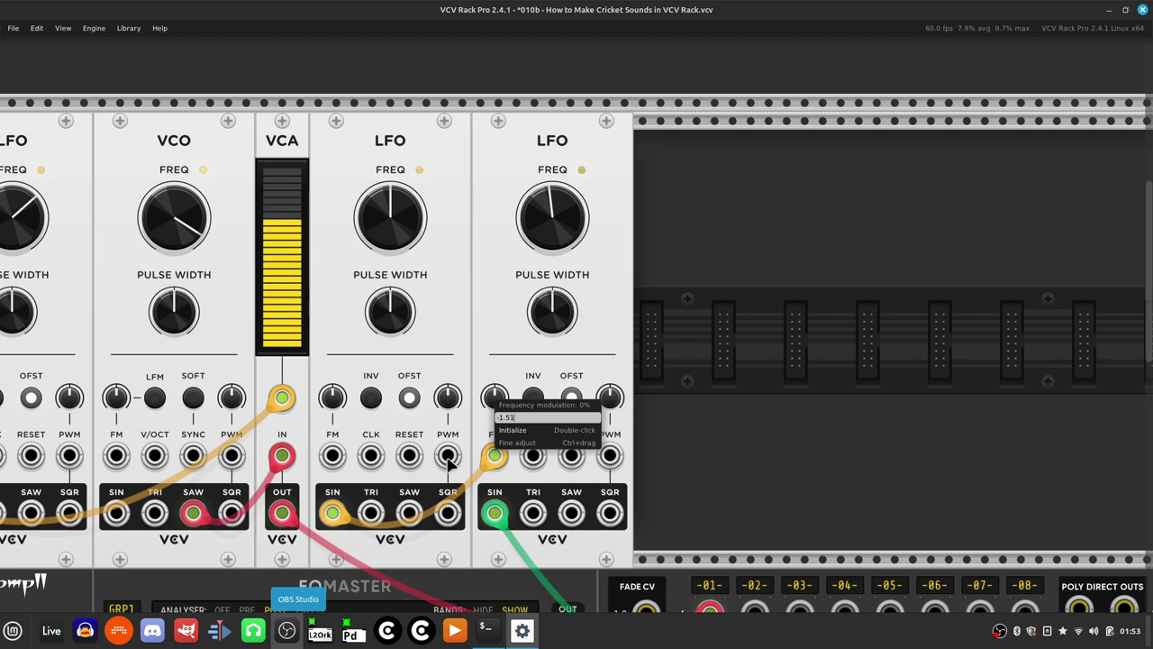
pyautogui.press('Return')
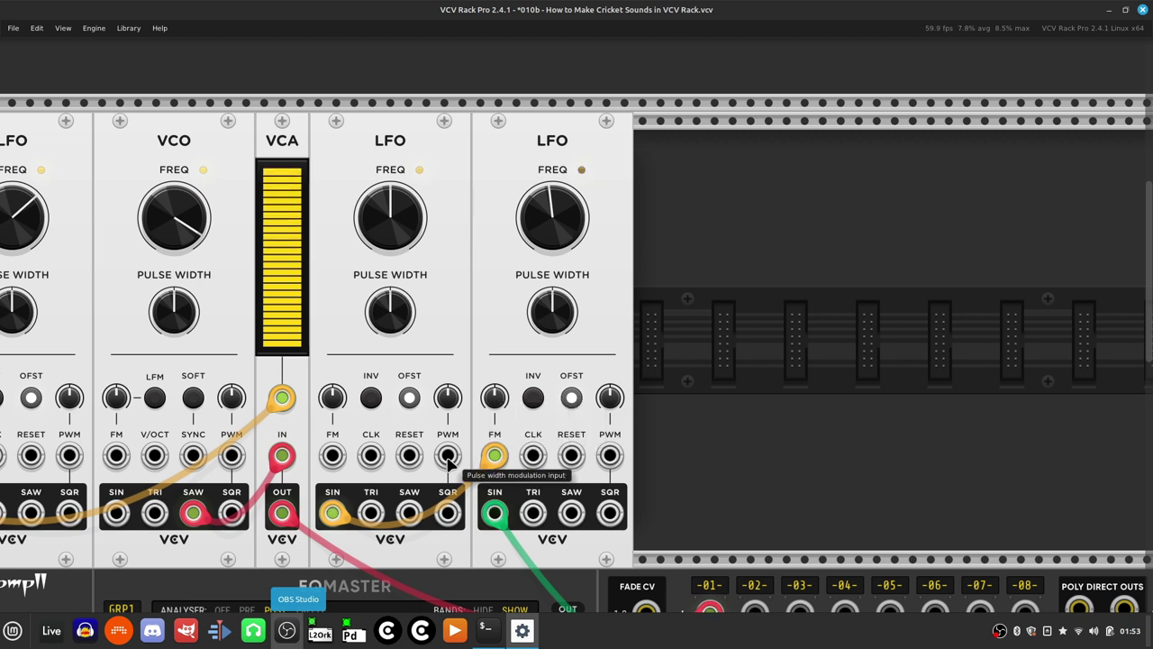
# Step: Set the middle LFO's frequency to 0.034 Hz
pyautogui.rightClick(385, 230)
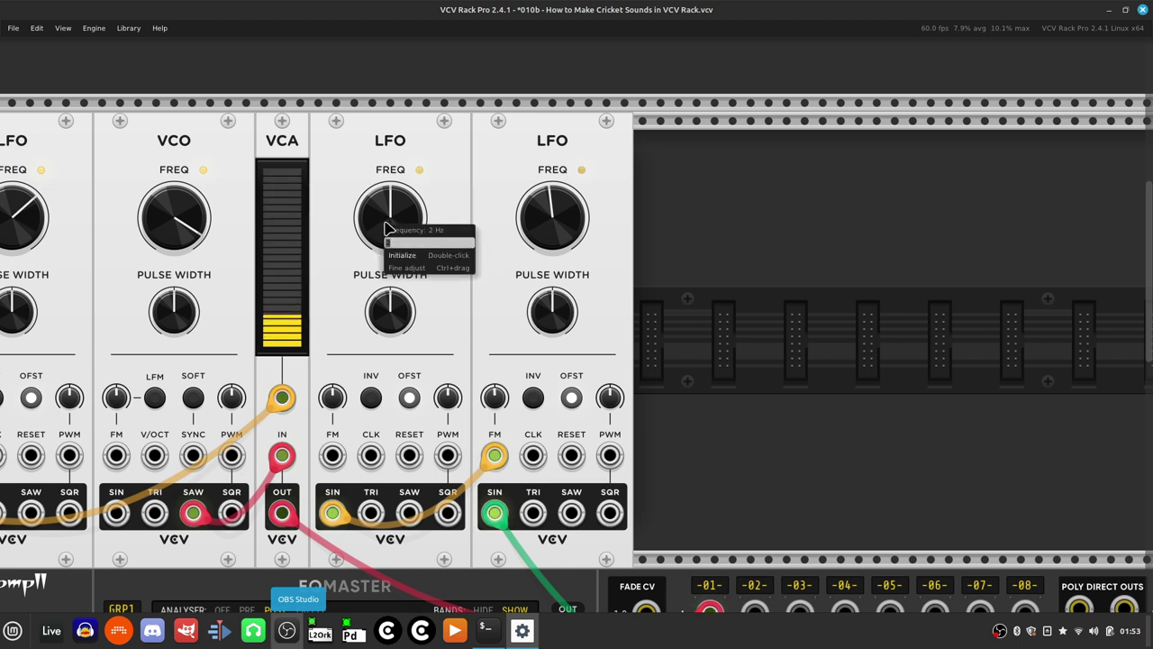
pyautogui.write('0.0')
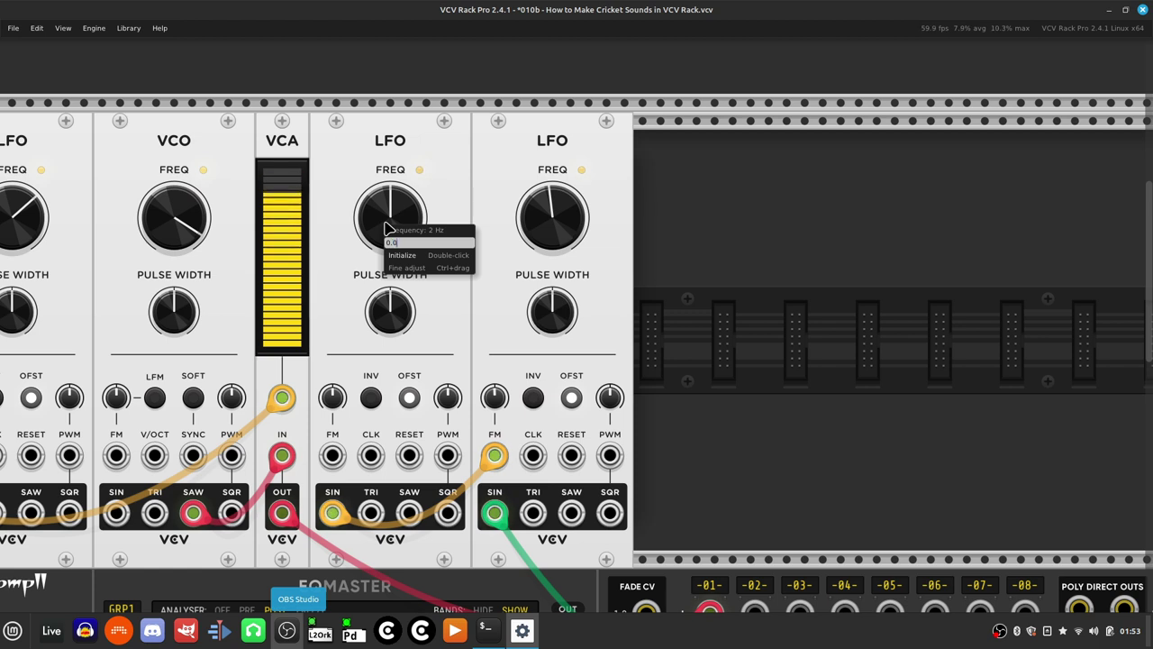
pyautogui.write('34')
pyautogui.press('Return')
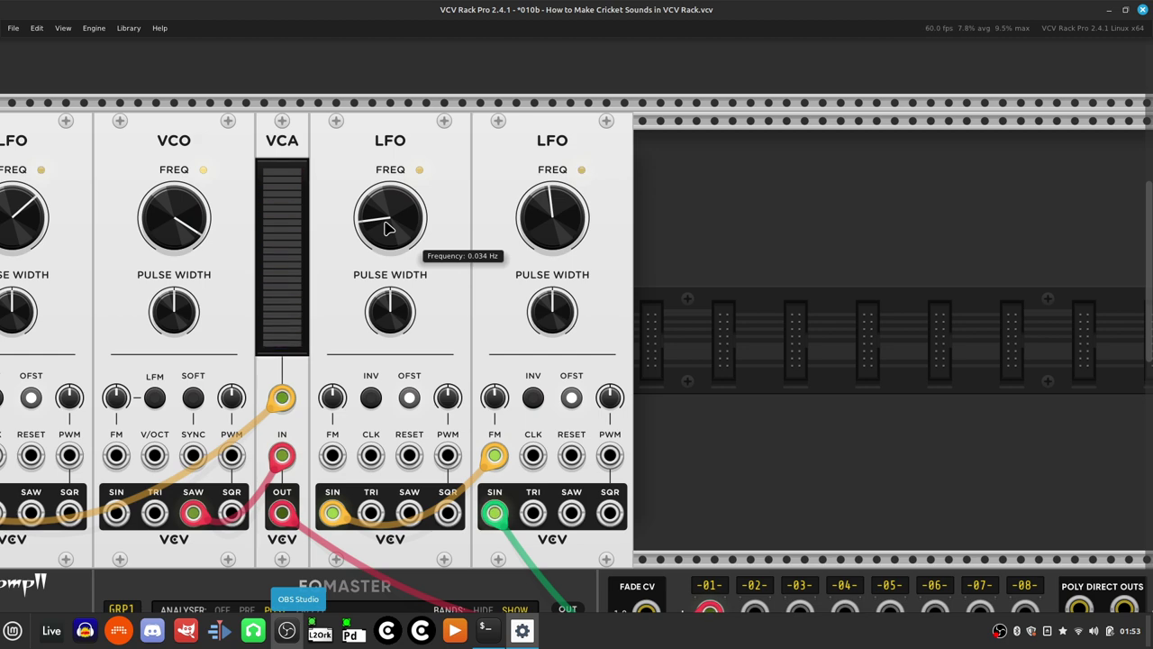
# Step: Nudge MixMaster channel 01's fader up to about -16 dB
pyautogui.scroll(-3, 386, 227)
pyautogui.hscroll(5, 387, 228)
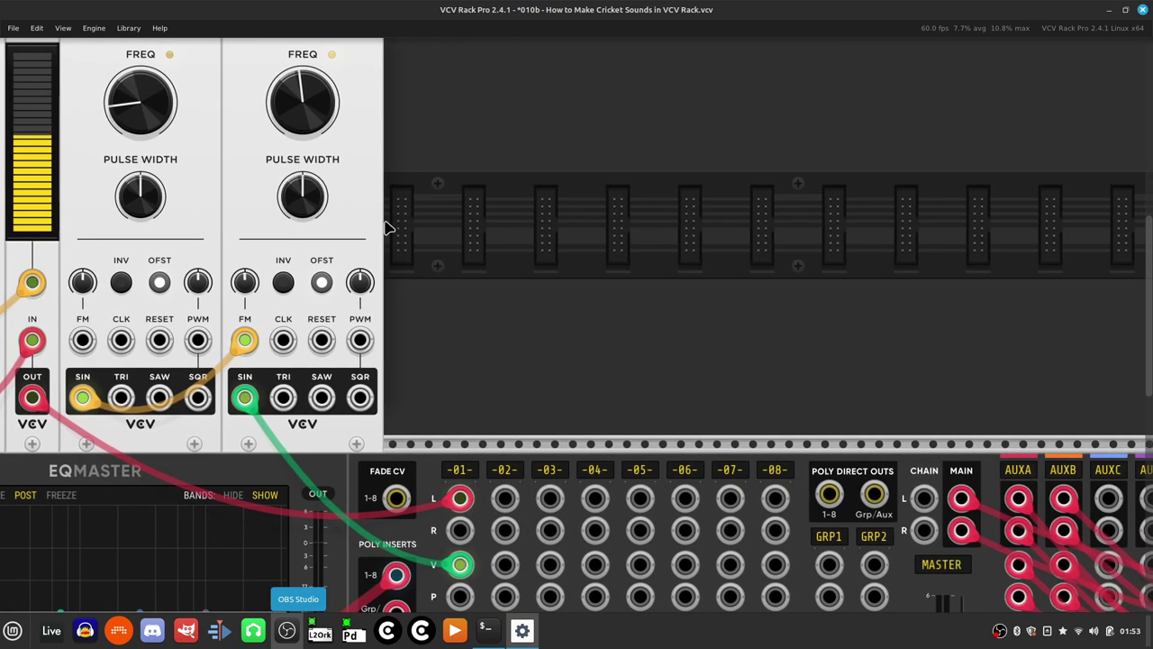
pyautogui.scroll(-5, 443, 172)
pyautogui.hscroll(3, 360, 504)
pyautogui.scroll(-5, 353, 502)
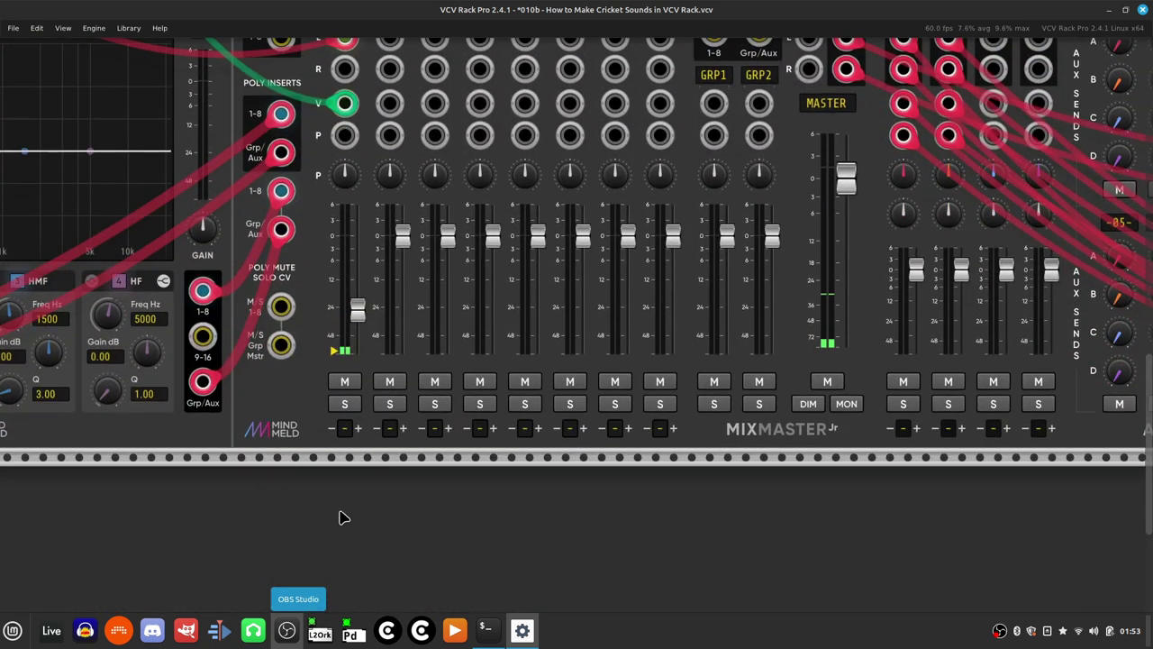
pyautogui.moveTo(359, 320)
pyautogui.moveTo(357, 293); pyautogui.dragTo(357, 290)
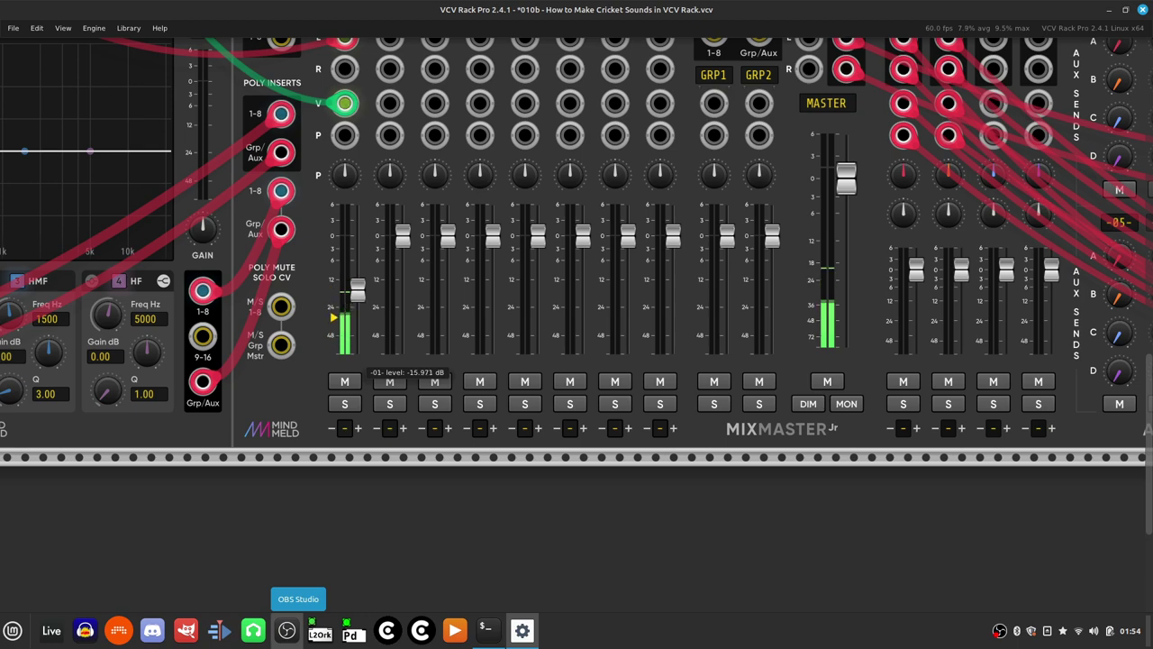
# Step: Scroll across the aux sends and the Chorus and Reverb modules to check the routing
pyautogui.scroll(7, 369, 325)
pyautogui.hscroll(12, 368, 324)
pyautogui.scroll(-3, 382, 340)
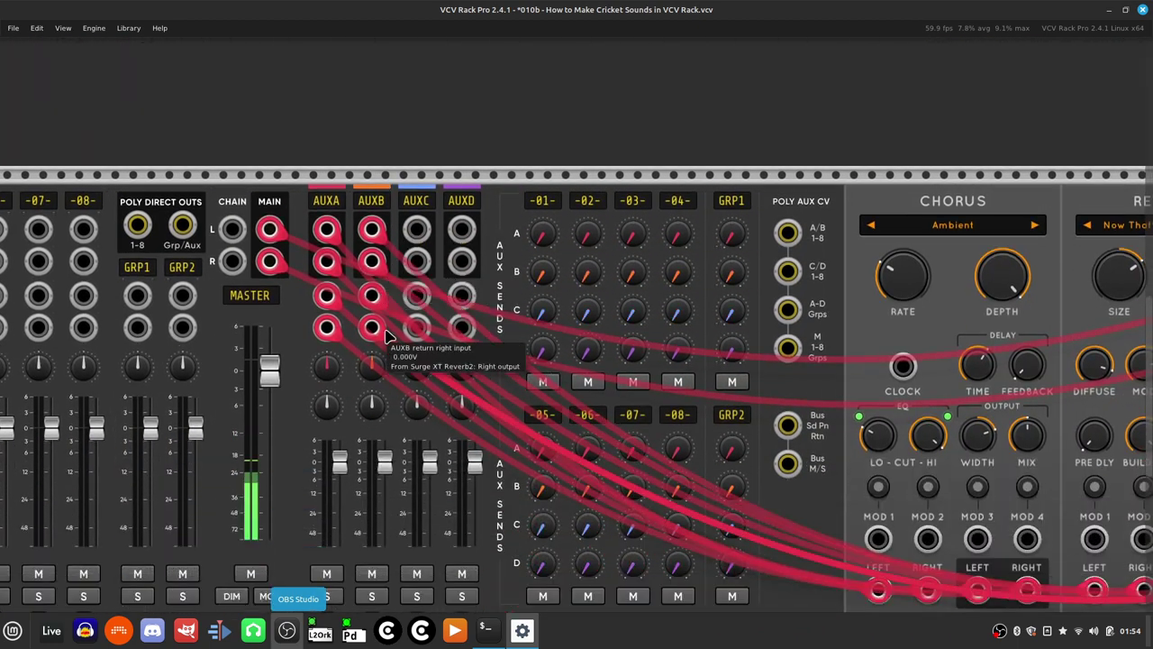
pyautogui.hscroll(8, 387, 360)
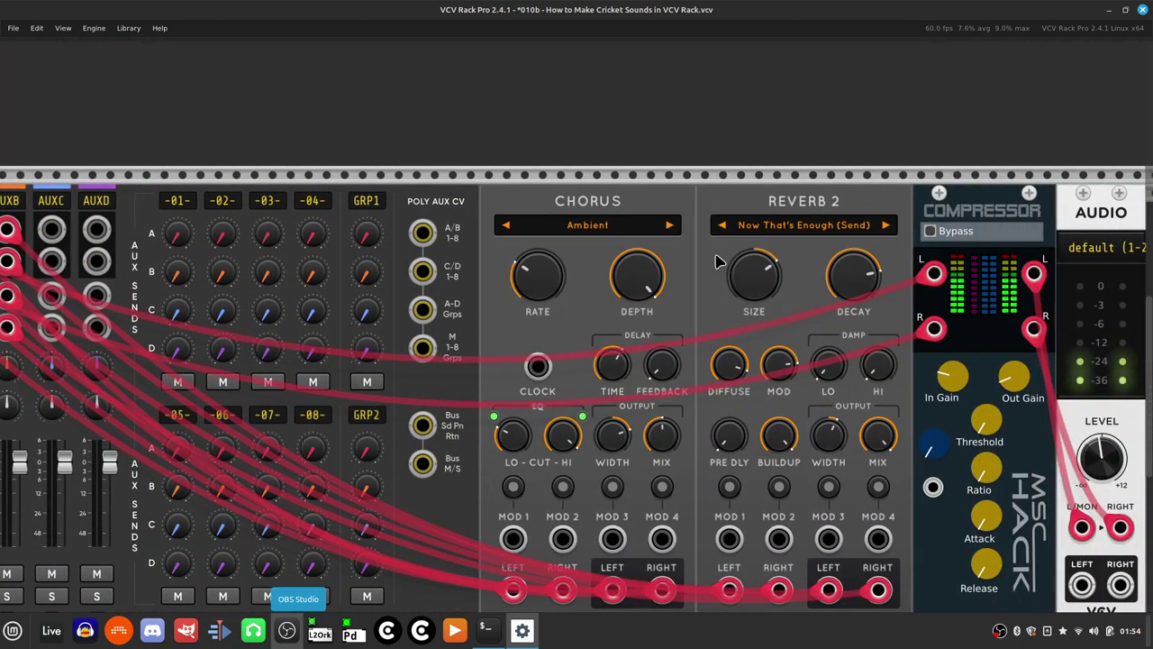
pyautogui.hscroll(-8, 605, 214)
pyautogui.hscroll(-1, 606, 215)
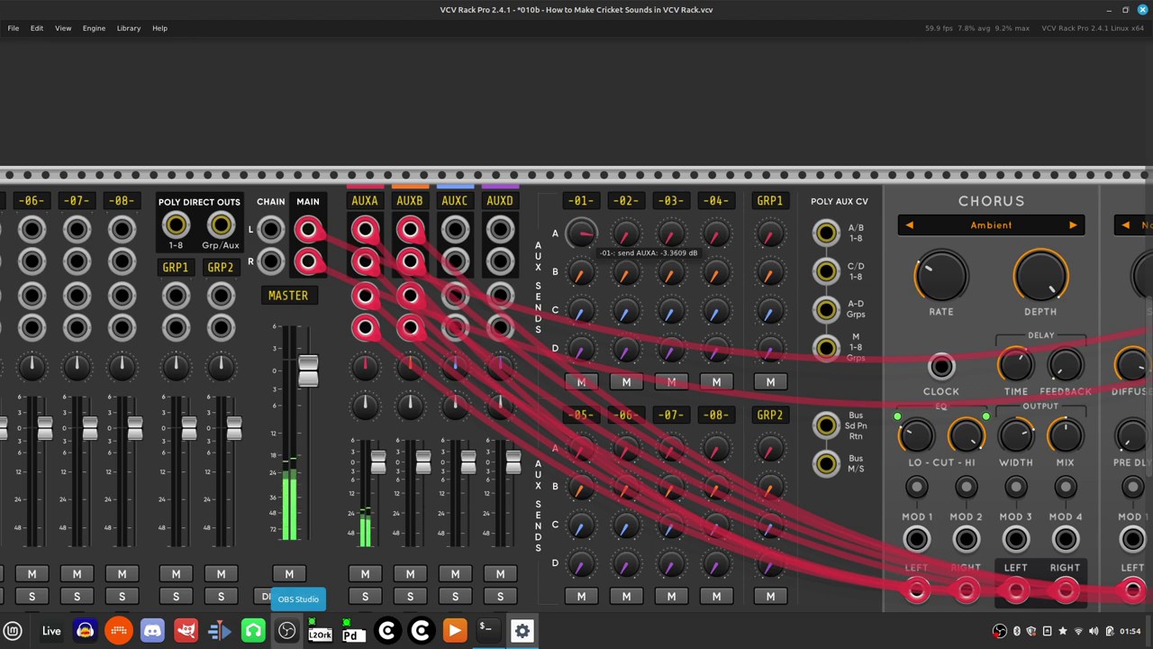
pyautogui.hscroll(-5, 584, 237)
pyautogui.scroll(7, 559, 239)
pyautogui.scroll(1, 531, 241)
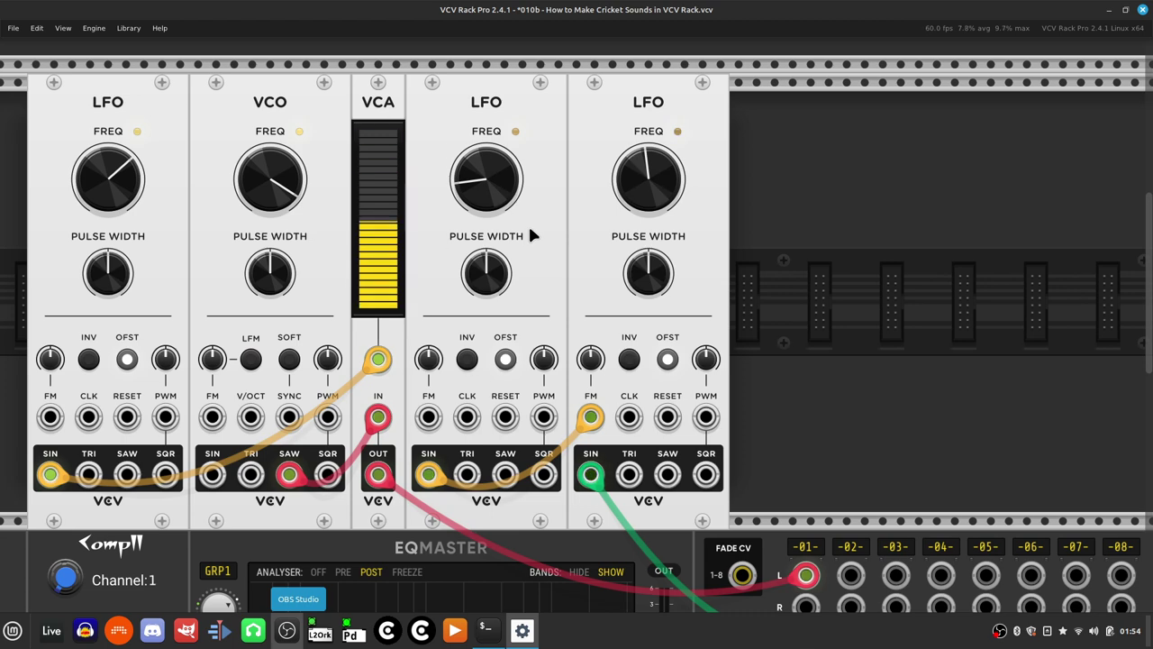
pyautogui.scroll(-6, 530, 234)
pyautogui.hscroll(8, 530, 235)
pyautogui.scroll(-3, 530, 234)
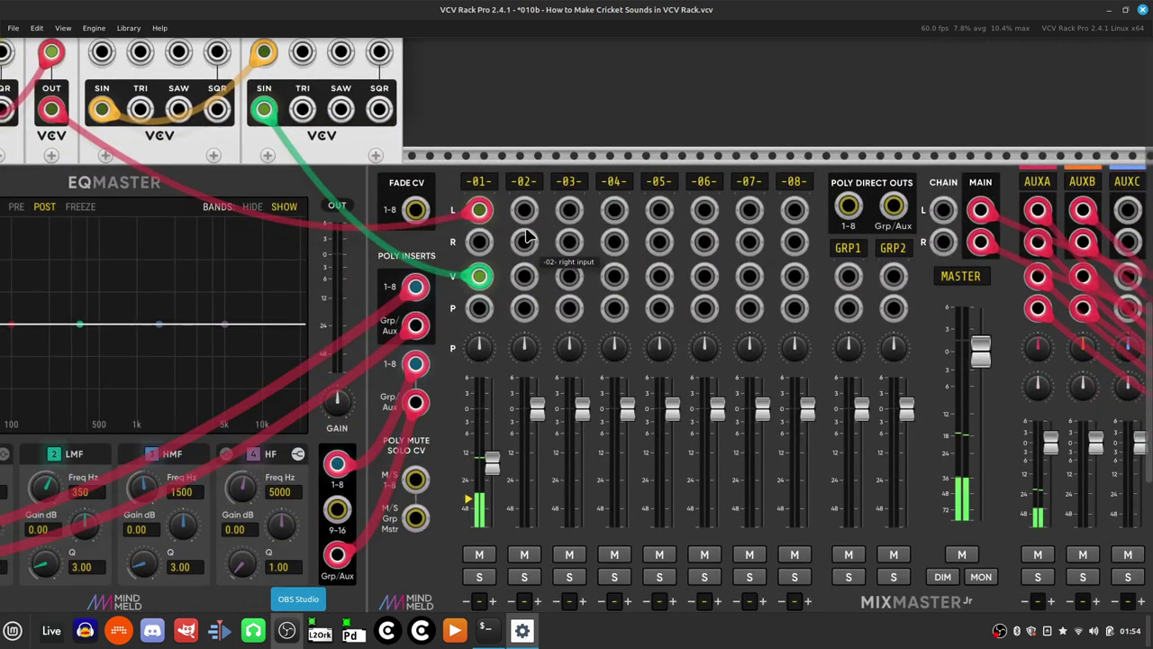
pyautogui.scroll(6, 515, 509)
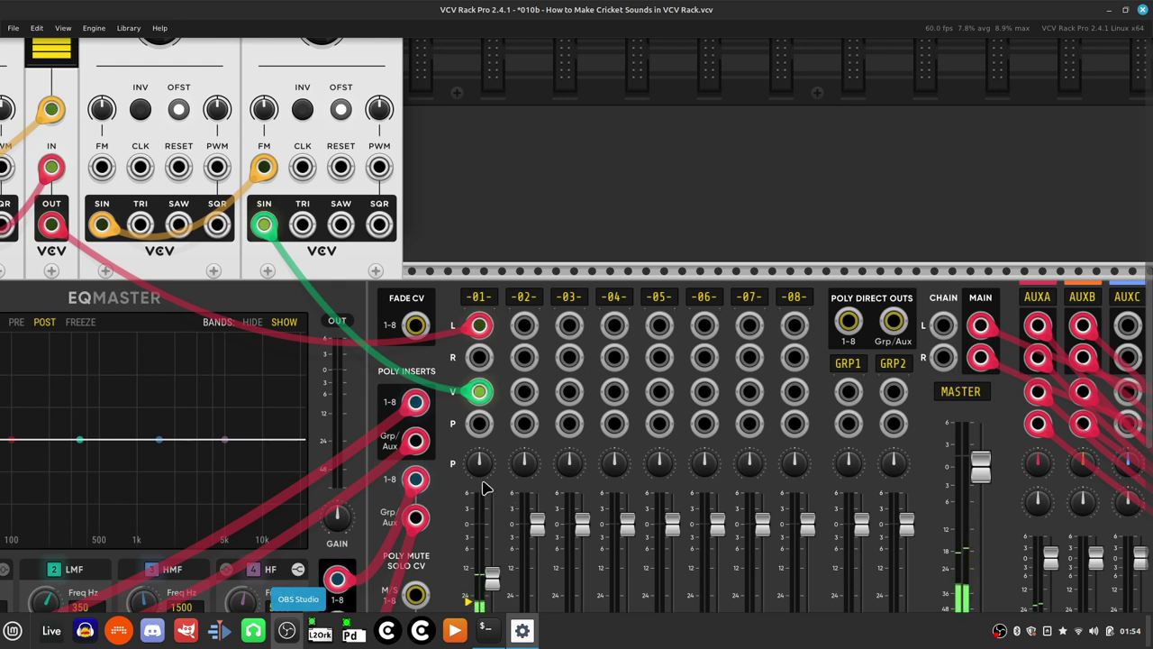
pyautogui.moveTo(480, 462); pyautogui.dragTo(480, 461)
pyautogui.hscroll(-10, 490, 448)
pyautogui.scroll(4, 491, 448)
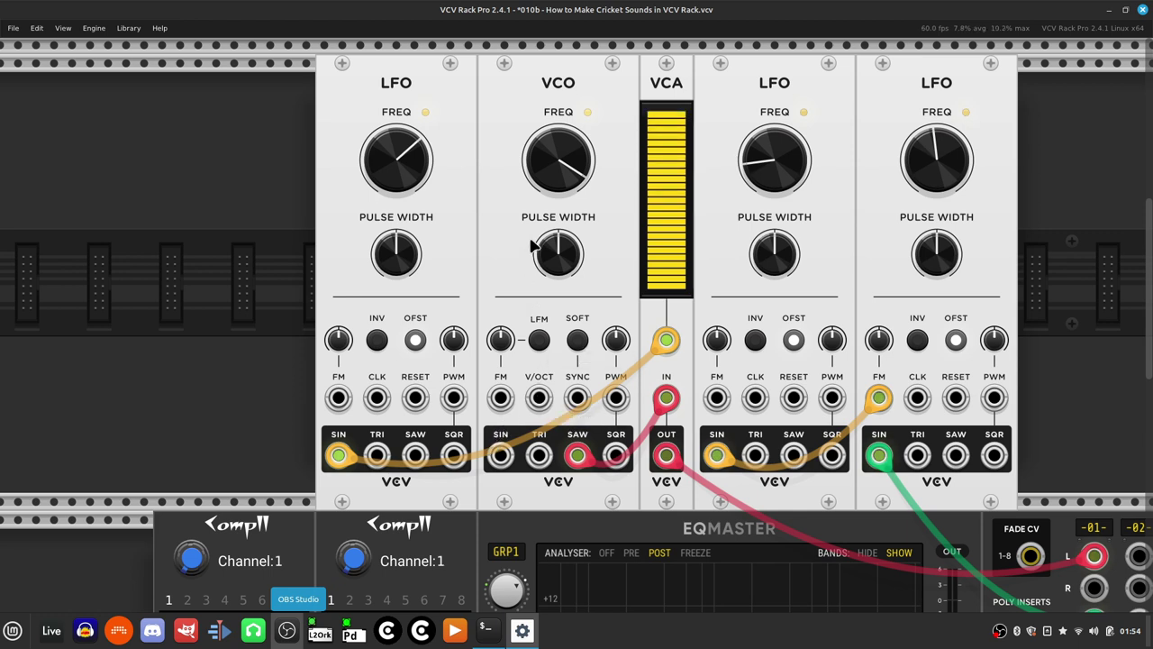
pyautogui.scroll(2, 534, 245)
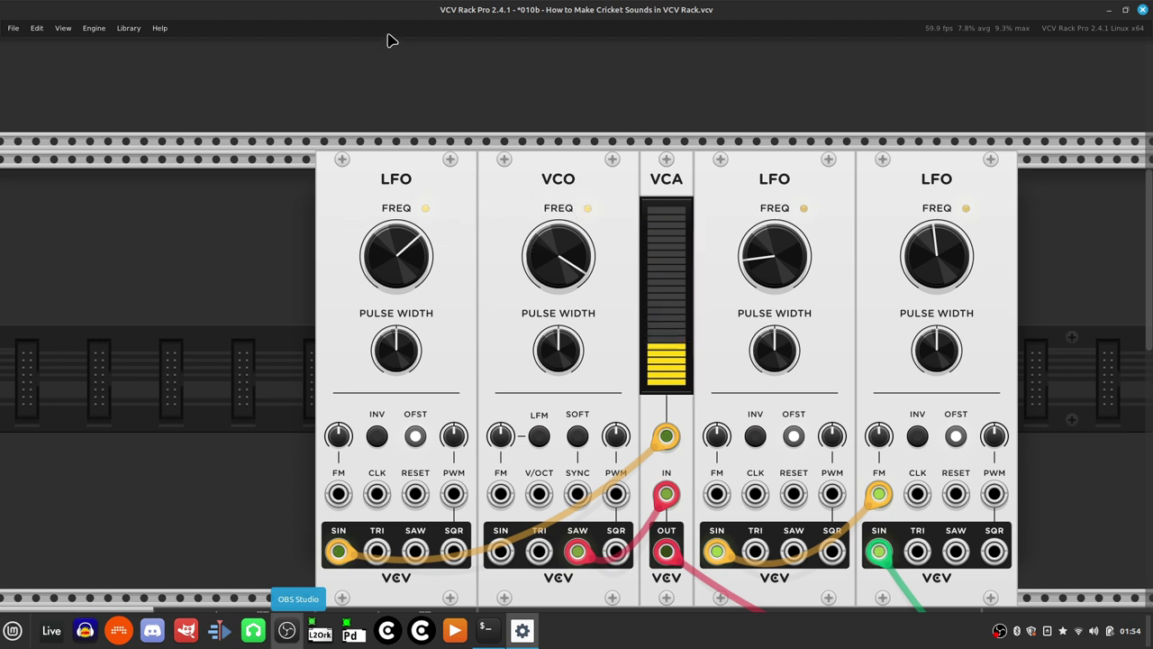
# Step: Box-select the first voice's five modules: LFO, VCO, VCA, LFO and LFO
pyautogui.moveTo(372, 47); pyautogui.dragTo(951, 383)
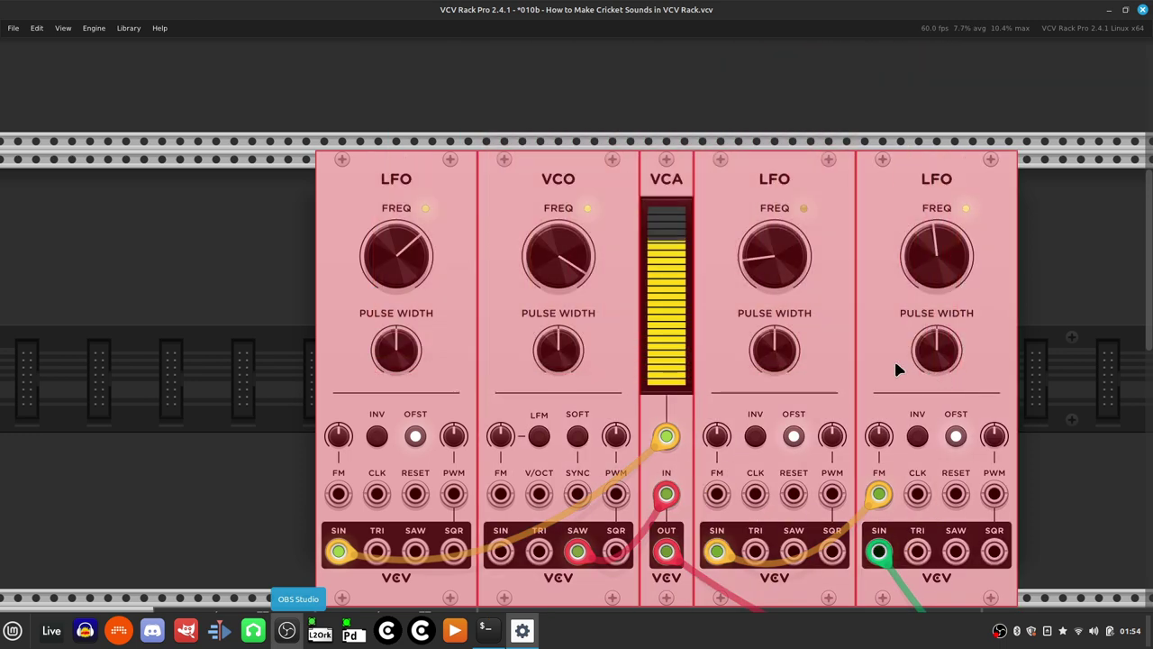
pyautogui.hscroll(5, 896, 370)
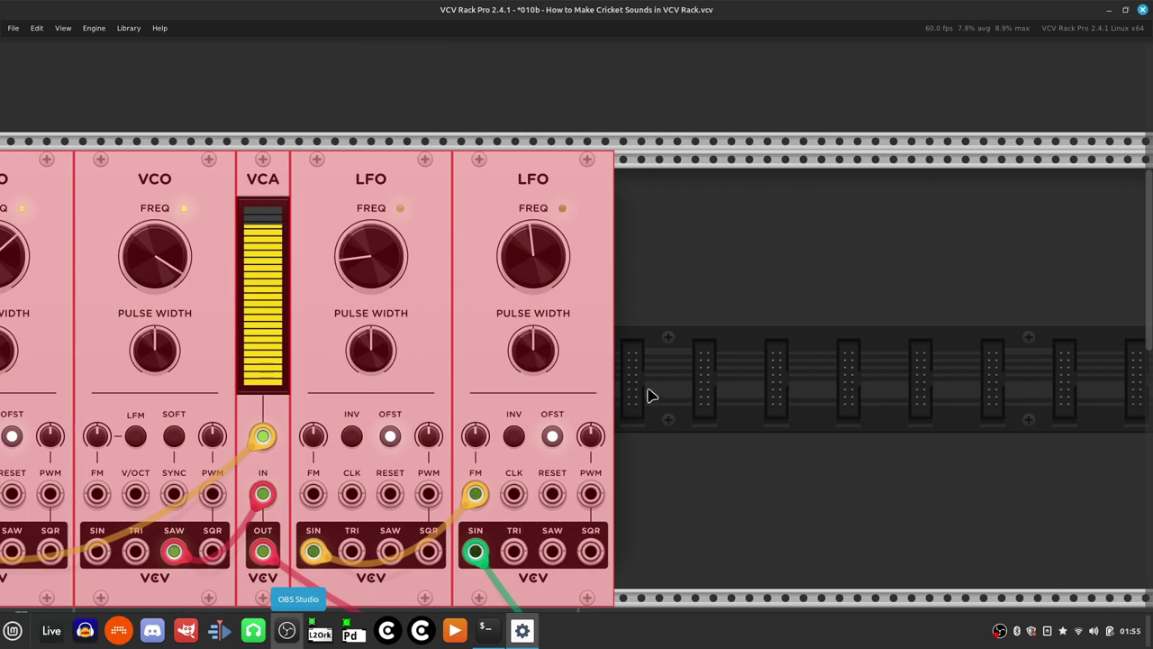
pyautogui.click(652, 394)
# Step: Add a Blank panel to the empty rack space after the first voice
pyautogui.rightClick(690, 393)
pyautogui.press('BackSpace')
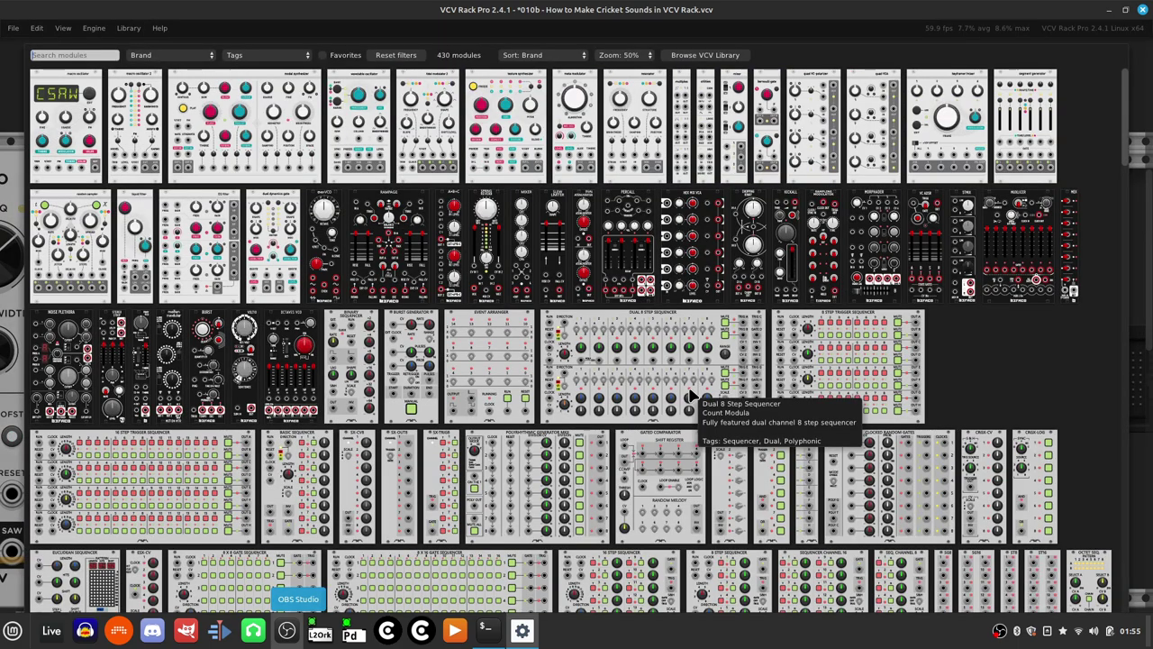
pyautogui.write('blank')
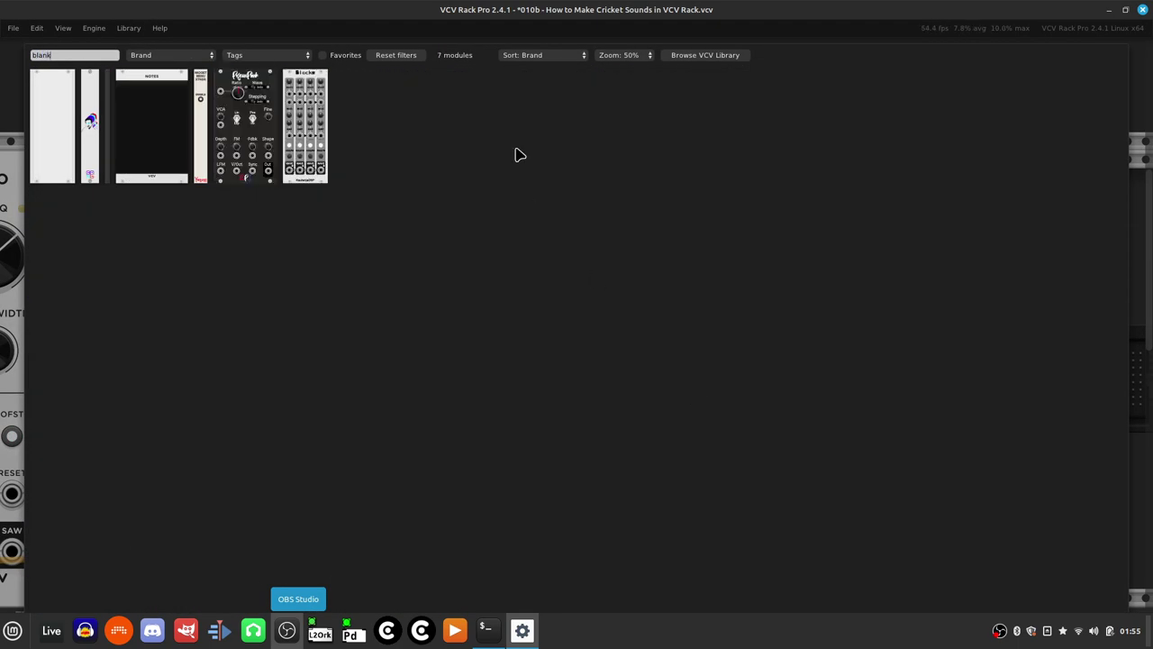
pyautogui.click(45, 144)
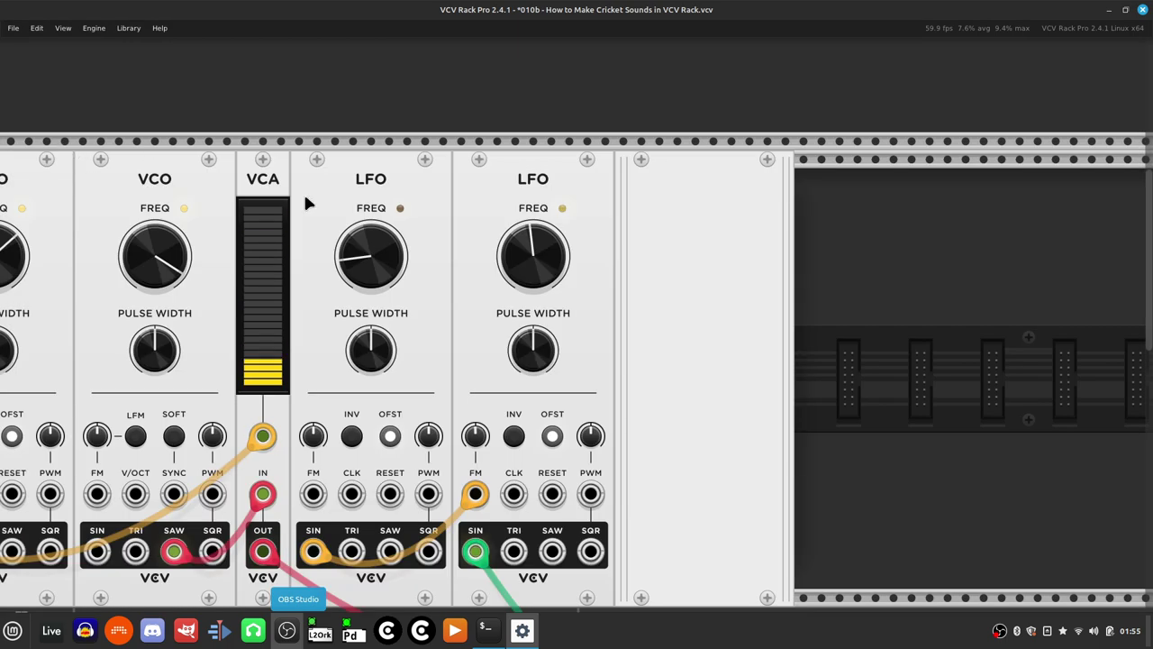
# Step: Paste a copy of the five voice modules after the blank panel
pyautogui.hscroll(5, 541, 315)
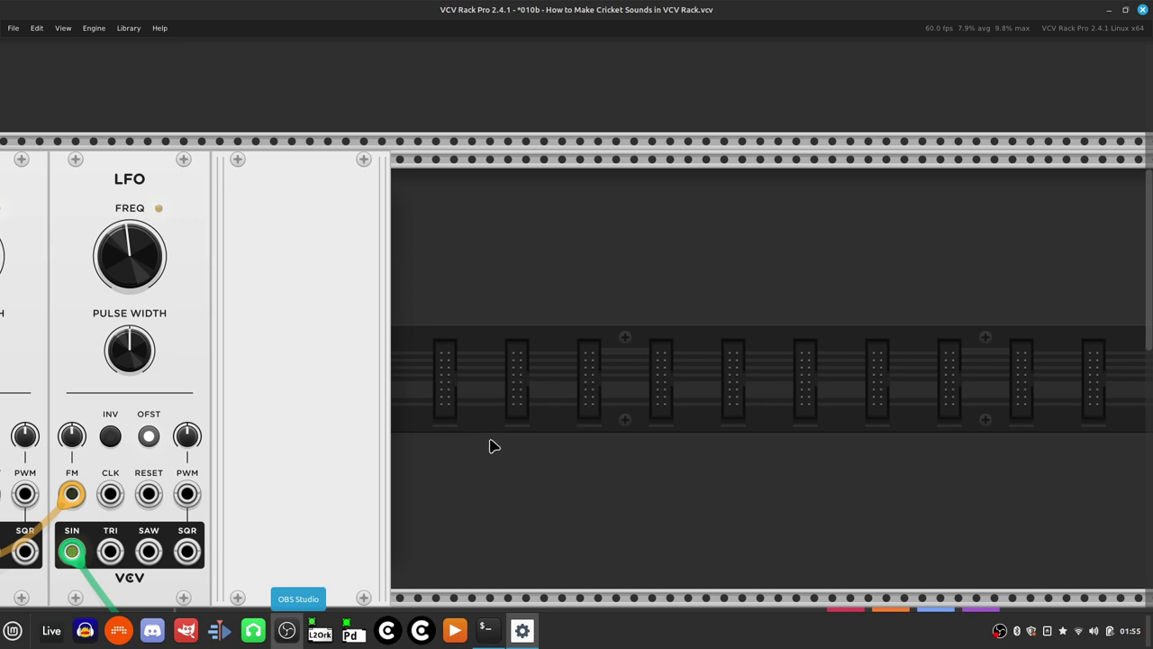
pyautogui.hotkey('ctrl', 'v')
pyautogui.hscroll(7, 508, 440)
pyautogui.click(559, 423)
pyautogui.scroll(-3, 595, 406)
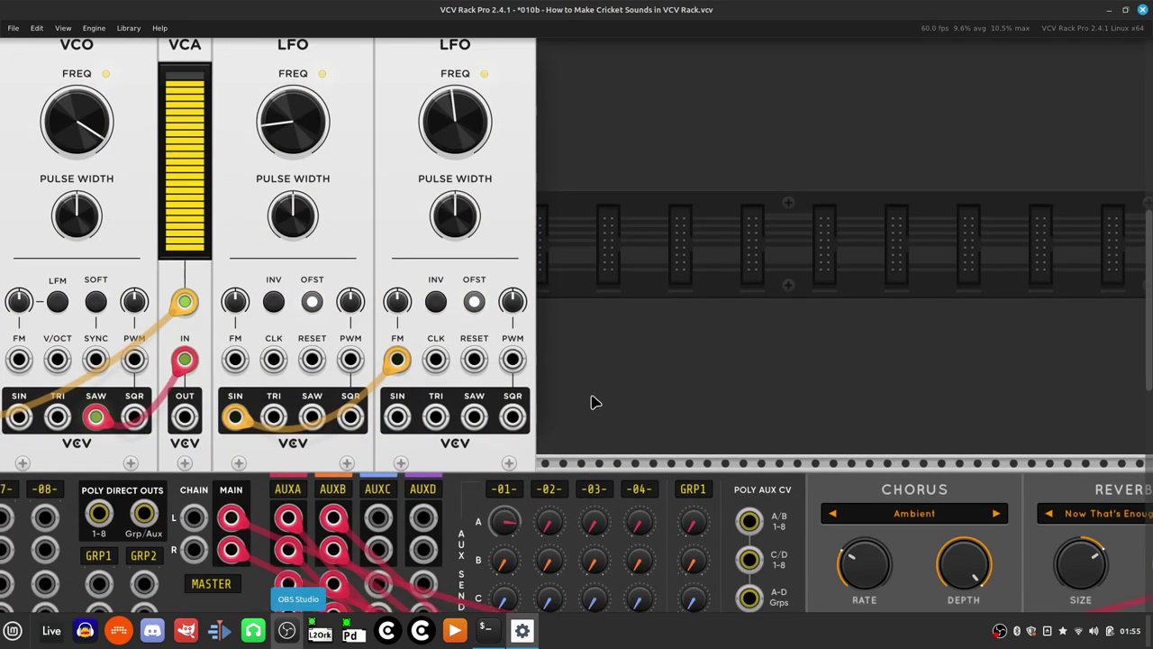
pyautogui.hscroll(-5, 594, 379)
pyautogui.hscroll(-3, 600, 361)
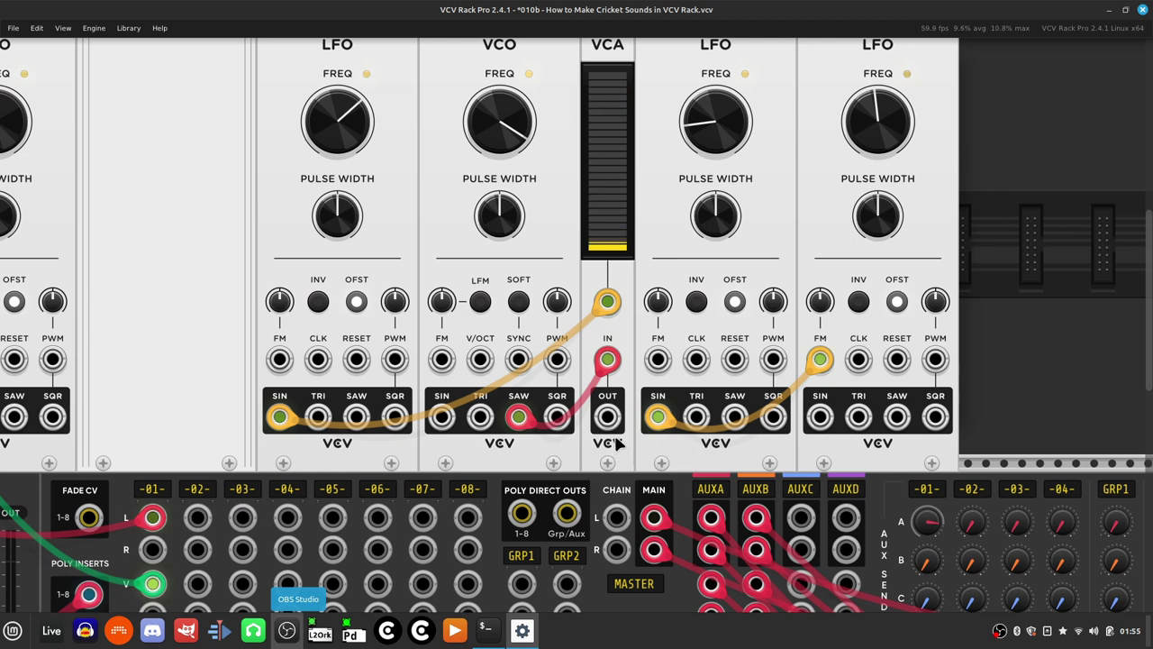
# Step: Retune the copied voice's VCO from 3400 Hz to 3409 Hz through its value field
pyautogui.scroll(5, 576, 360)
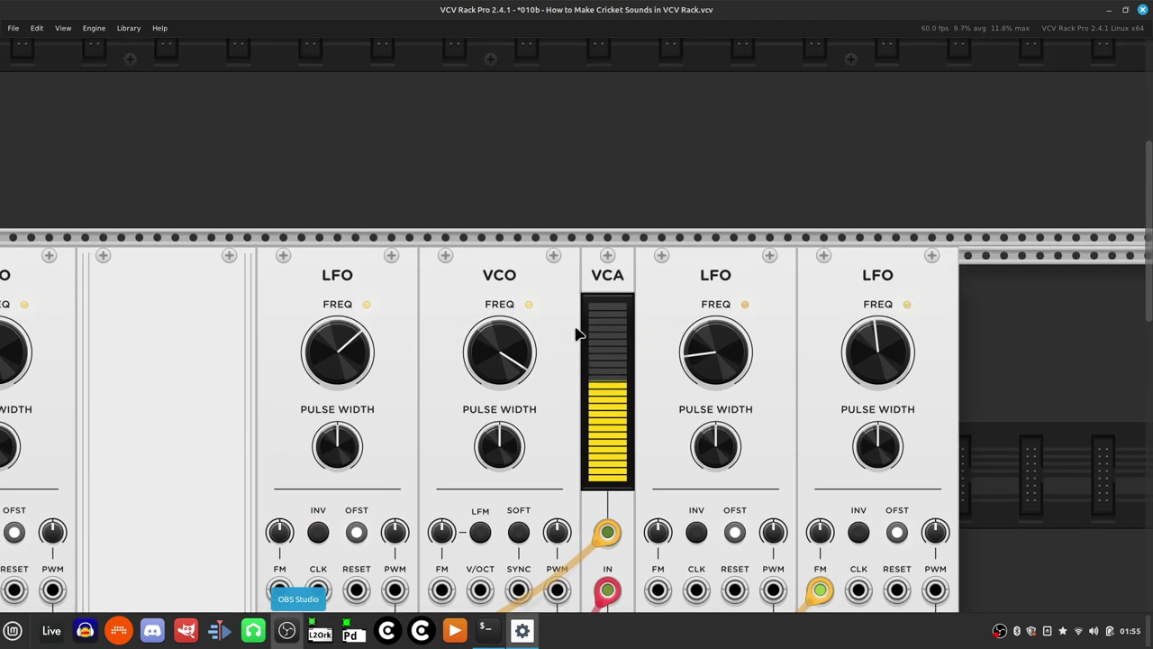
pyautogui.hscroll(-3, 622, 347)
pyautogui.hscroll(-6, 550, 387)
pyautogui.hscroll(7, 535, 389)
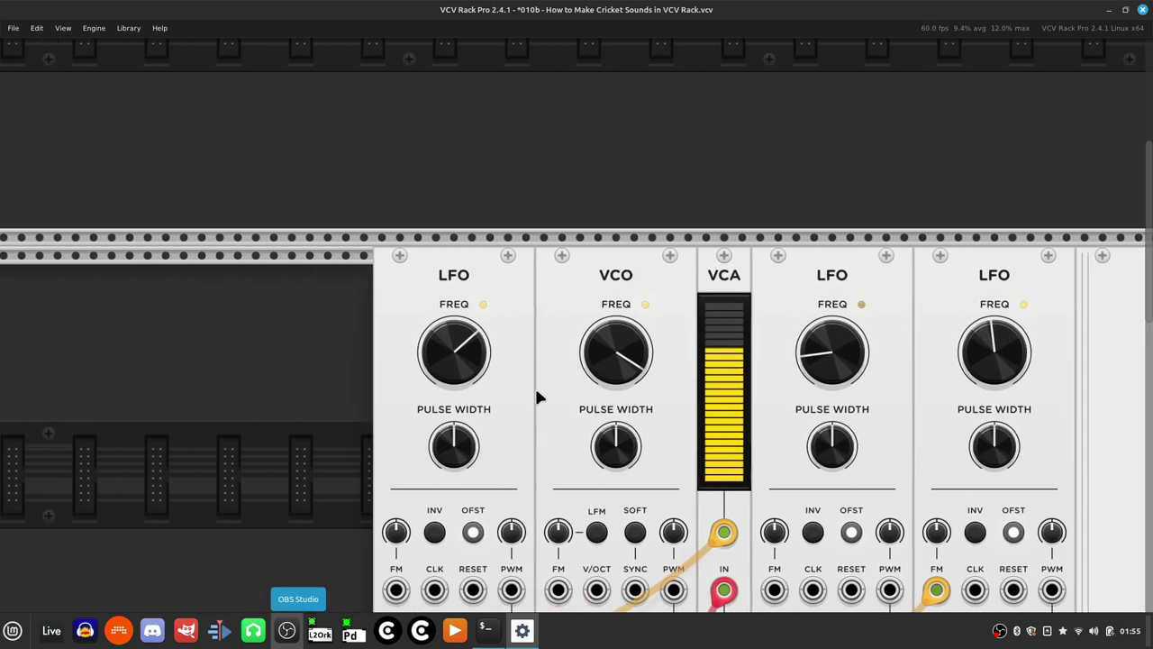
pyautogui.hscroll(5, 688, 371)
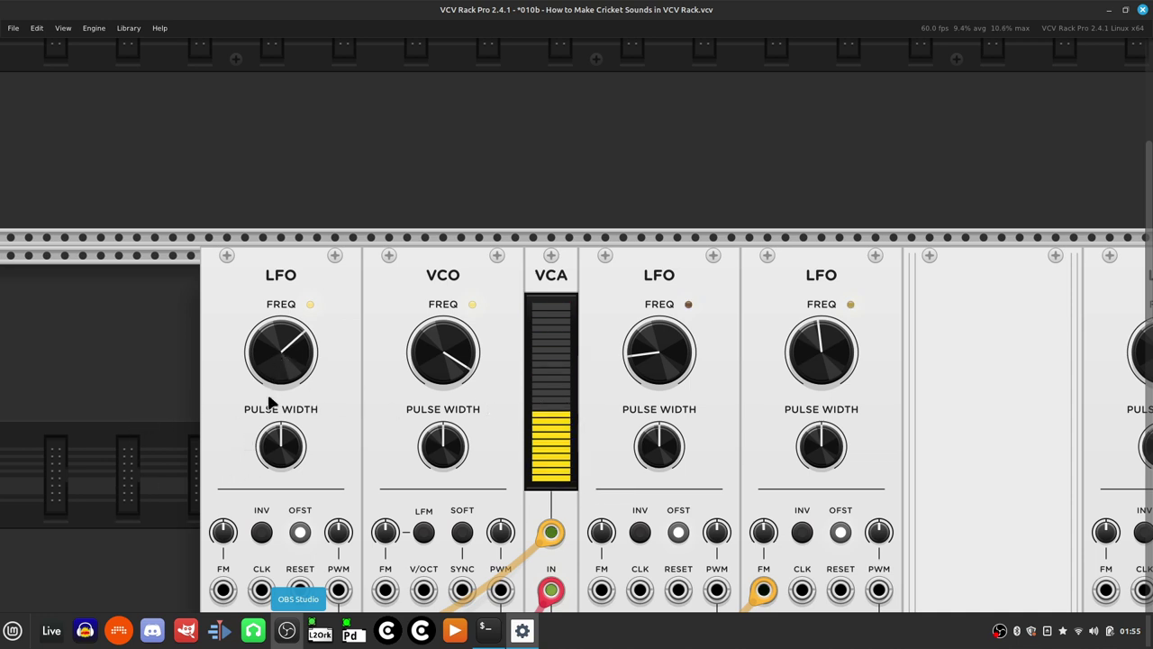
pyautogui.hscroll(5, 375, 445)
pyautogui.hscroll(-10, 372, 436)
pyautogui.hscroll(3, 399, 427)
pyautogui.scroll(-1, 467, 407)
pyautogui.scroll(-1, 467, 408)
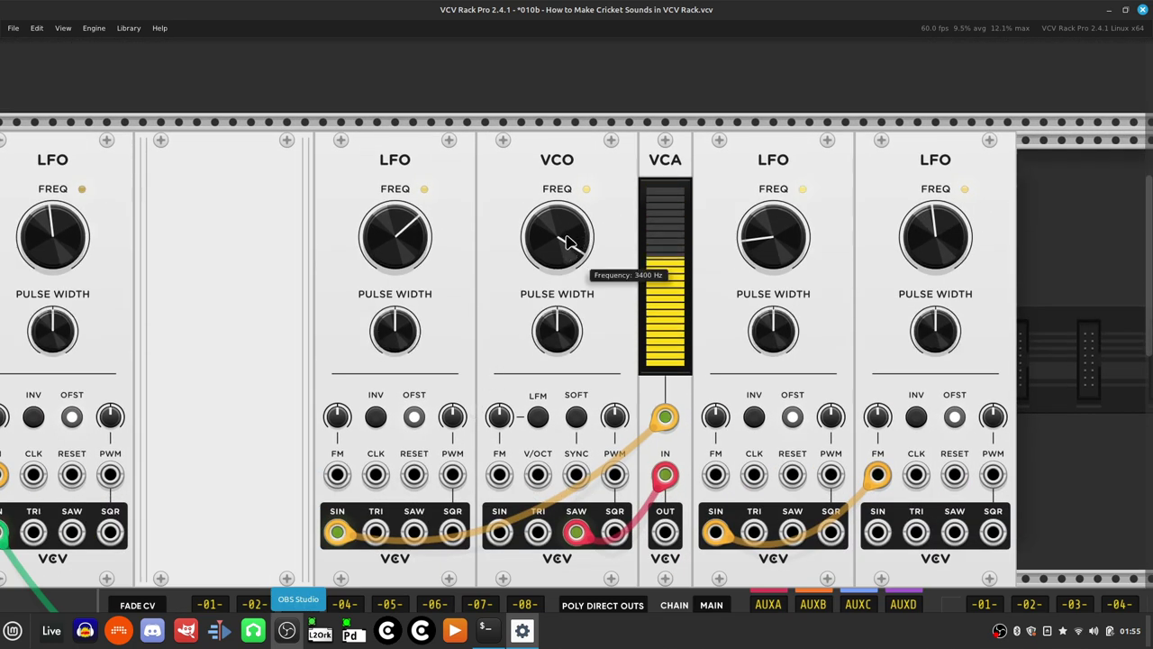
pyautogui.rightClick(567, 241)
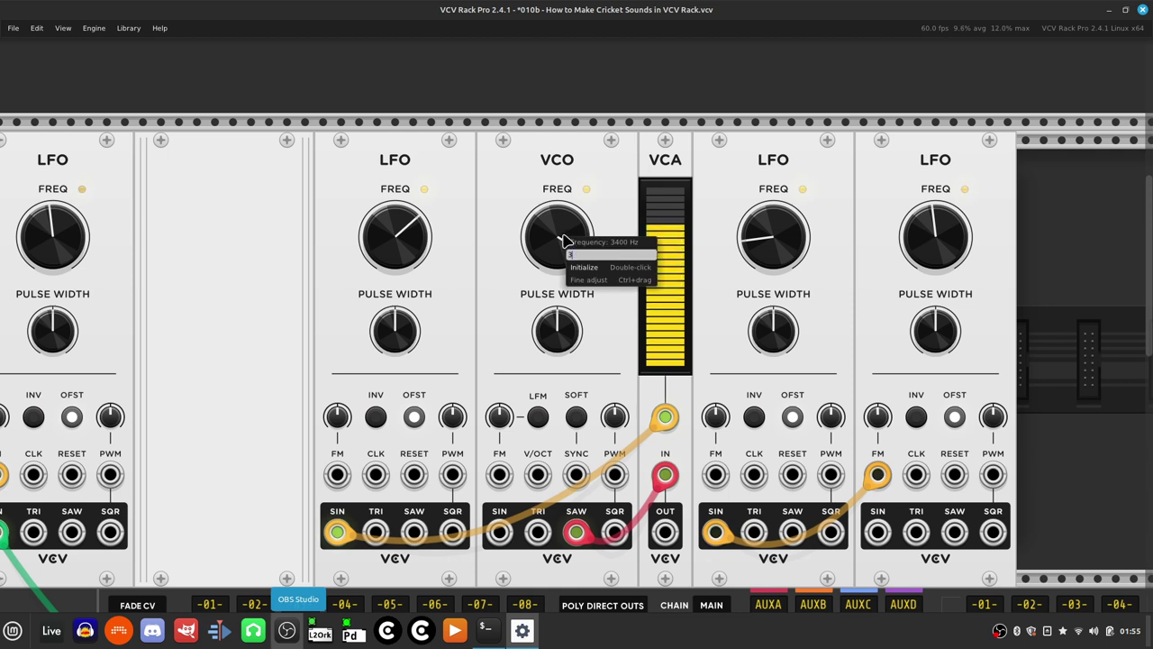
pyautogui.write('34')
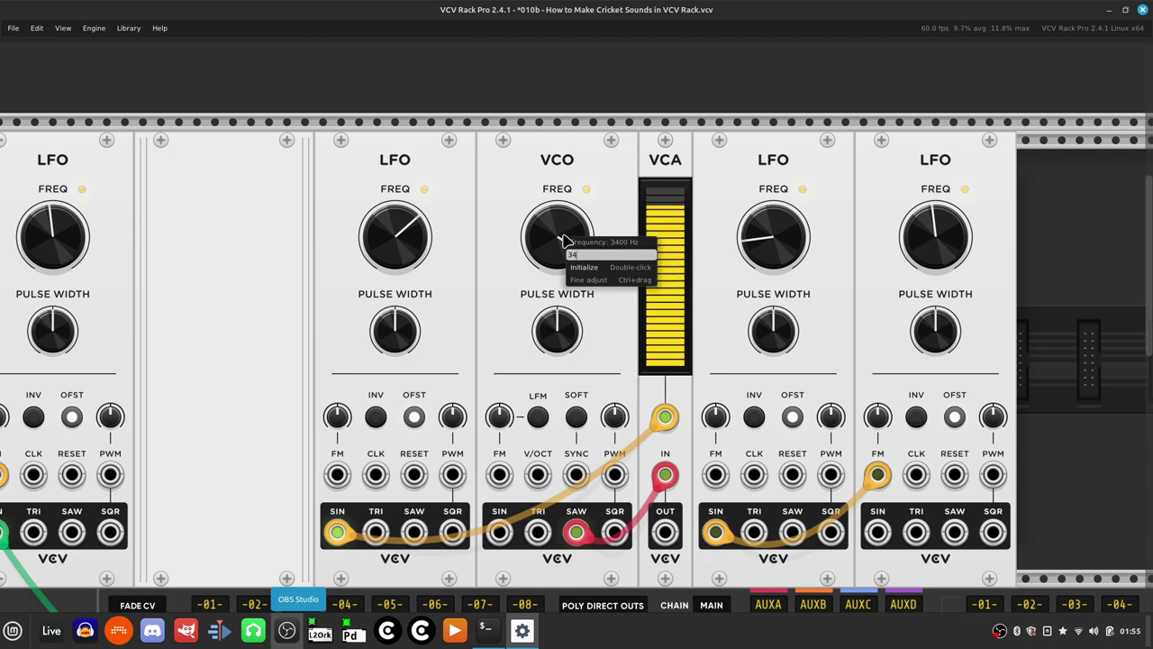
pyautogui.write('00')
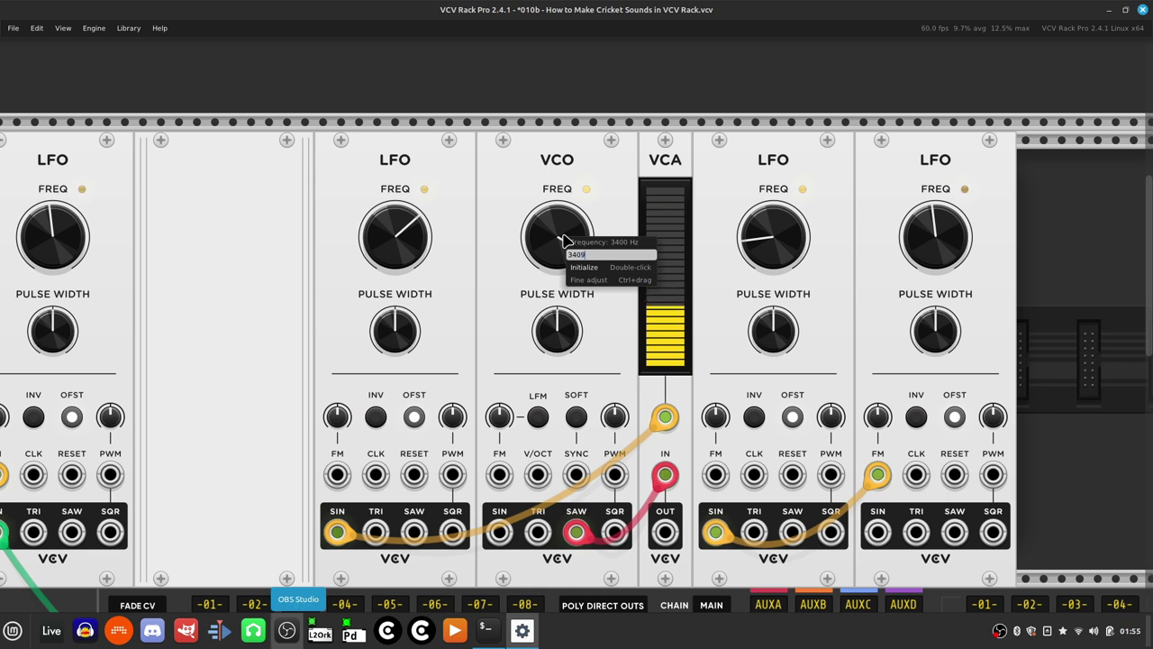
pyautogui.press('Return')
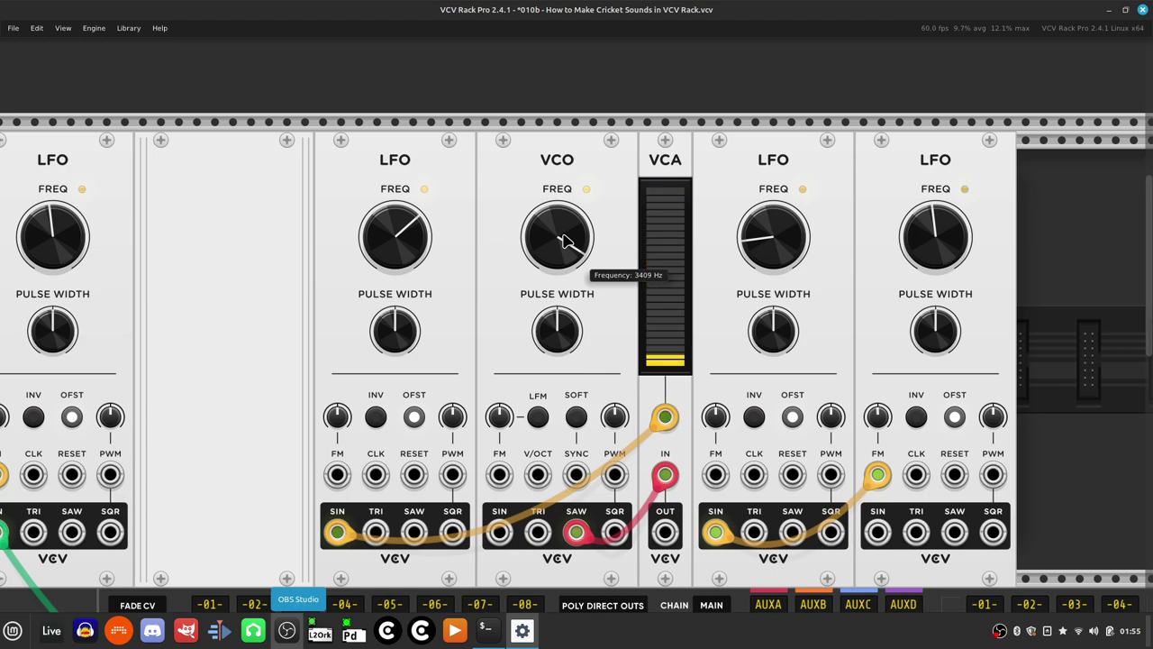
# Step: Cable the second VCA's OUT into MixMaster channel 02's left input
pyautogui.scroll(-4, 564, 241)
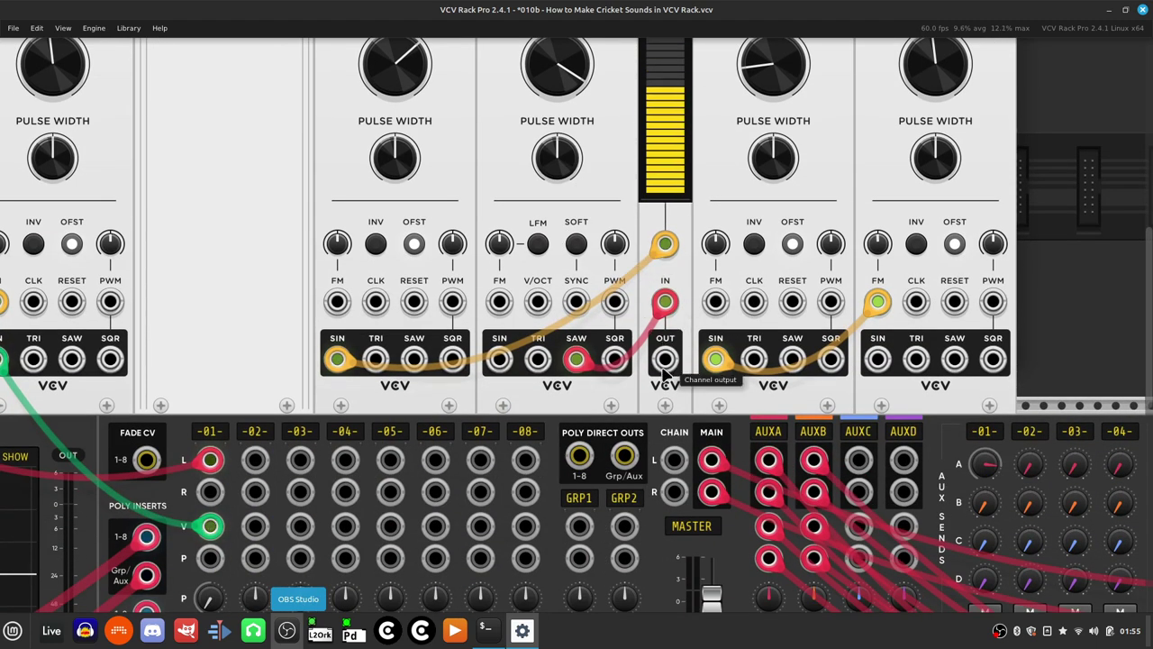
pyautogui.rightClick(664, 369)
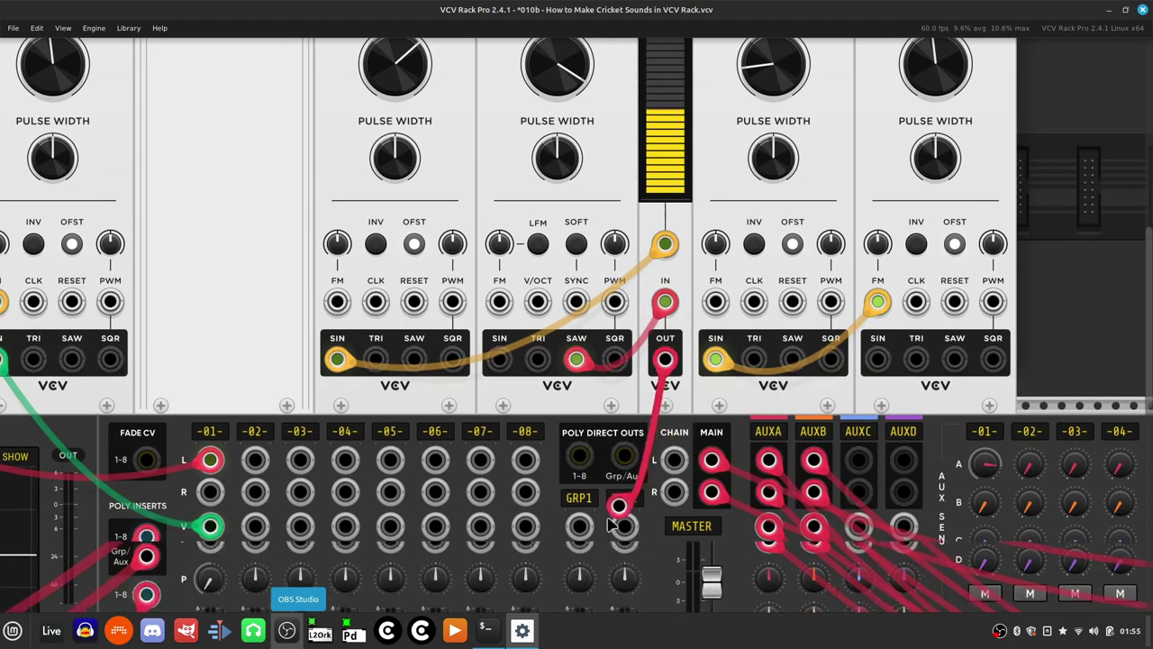
pyautogui.click(703, 403)
pyautogui.click(624, 526)
pyautogui.scroll(-1, 601, 531)
pyautogui.hscroll(-10, 602, 532)
pyautogui.moveTo(1047, 467); pyautogui.dragTo(677, 402)
# Step: Pull channel 02's fader down to about -13.6 dB
pyautogui.hscroll(4, 656, 441)
pyautogui.hscroll(8, 656, 442)
pyautogui.scroll(-7, 656, 441)
pyautogui.hscroll(-8, 613, 370)
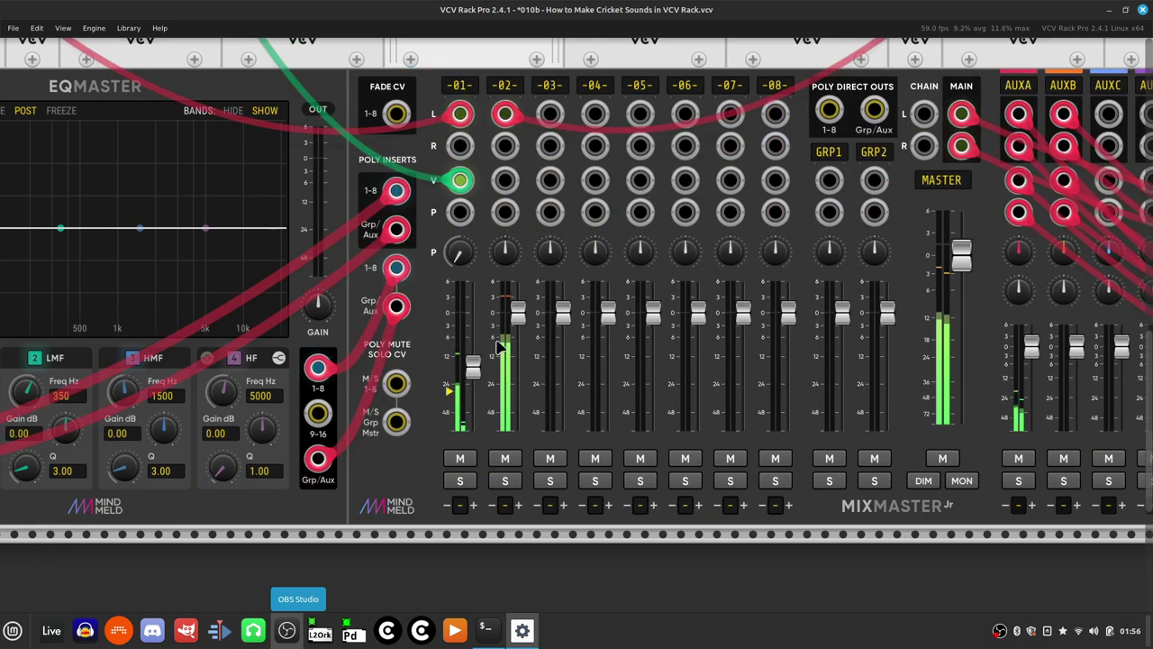
pyautogui.moveTo(518, 312); pyautogui.dragTo(518, 347)
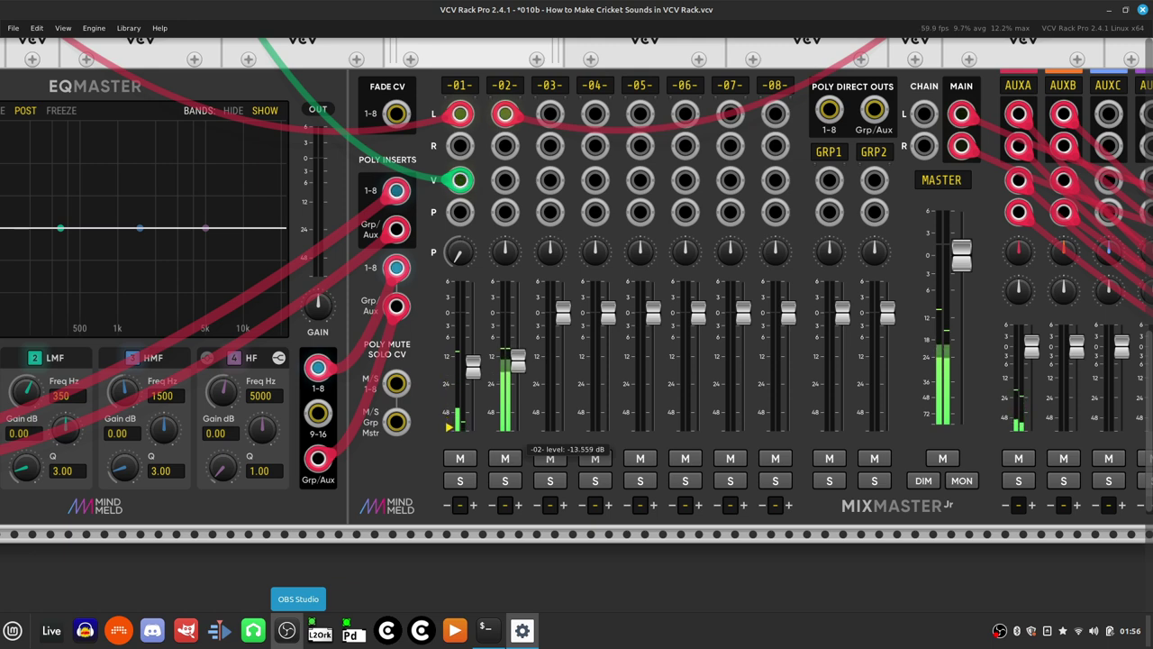
# Step: Patch the last LFO's SIN output into channel 02's V input
pyautogui.scroll(4, 502, 362)
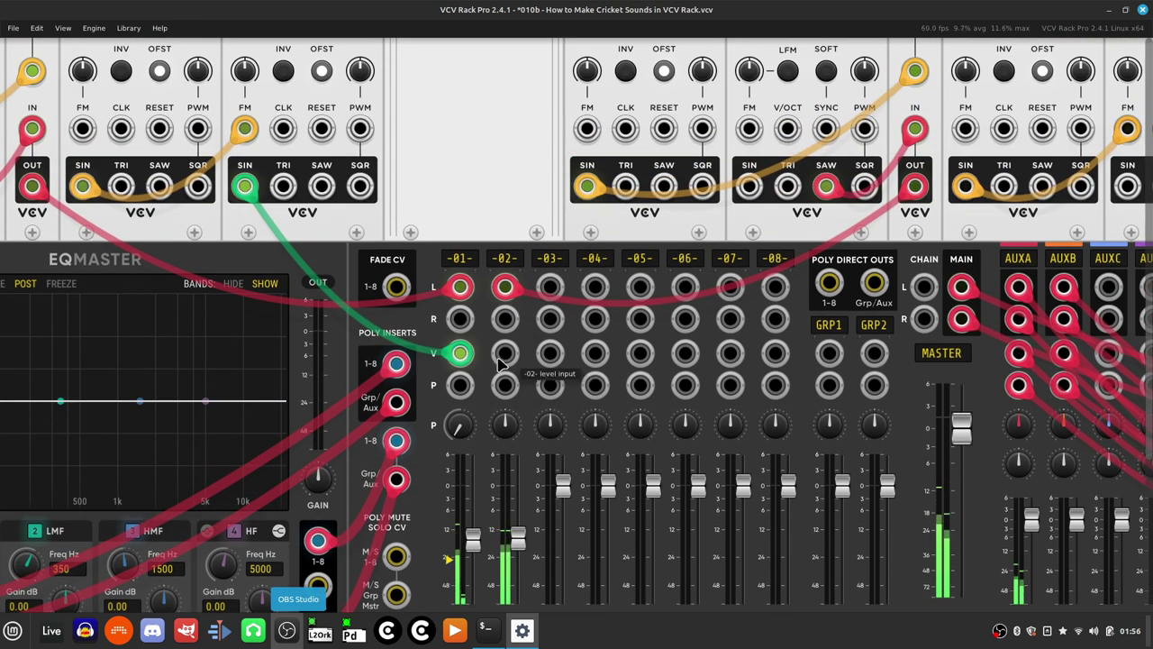
pyautogui.rightClick(502, 361)
pyautogui.click(525, 439)
pyautogui.hscroll(10, 525, 438)
pyautogui.scroll(2, 586, 352)
pyautogui.click(474, 282)
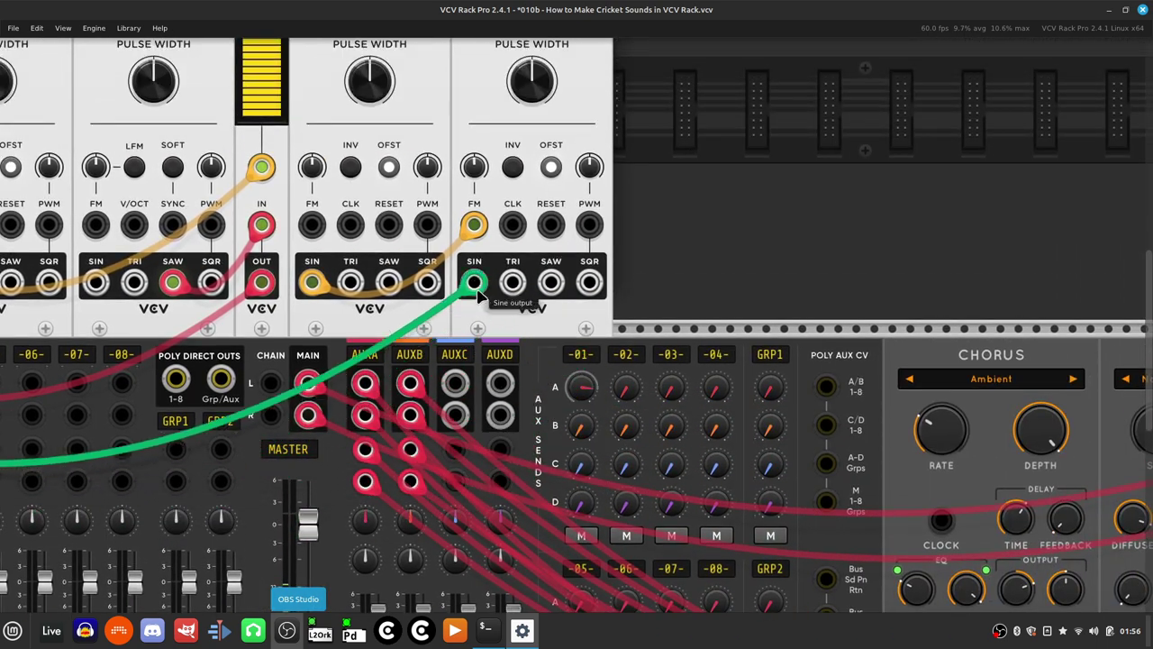
pyautogui.hscroll(-5, 595, 271)
pyautogui.scroll(3, 594, 270)
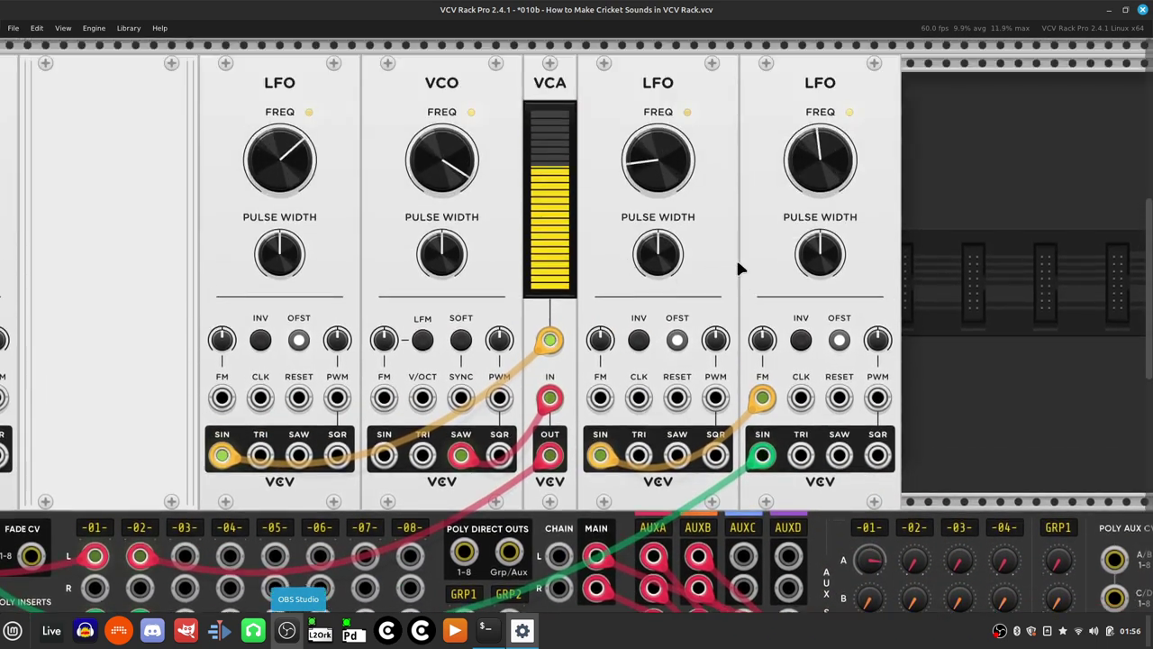
pyautogui.scroll(2, 753, 236)
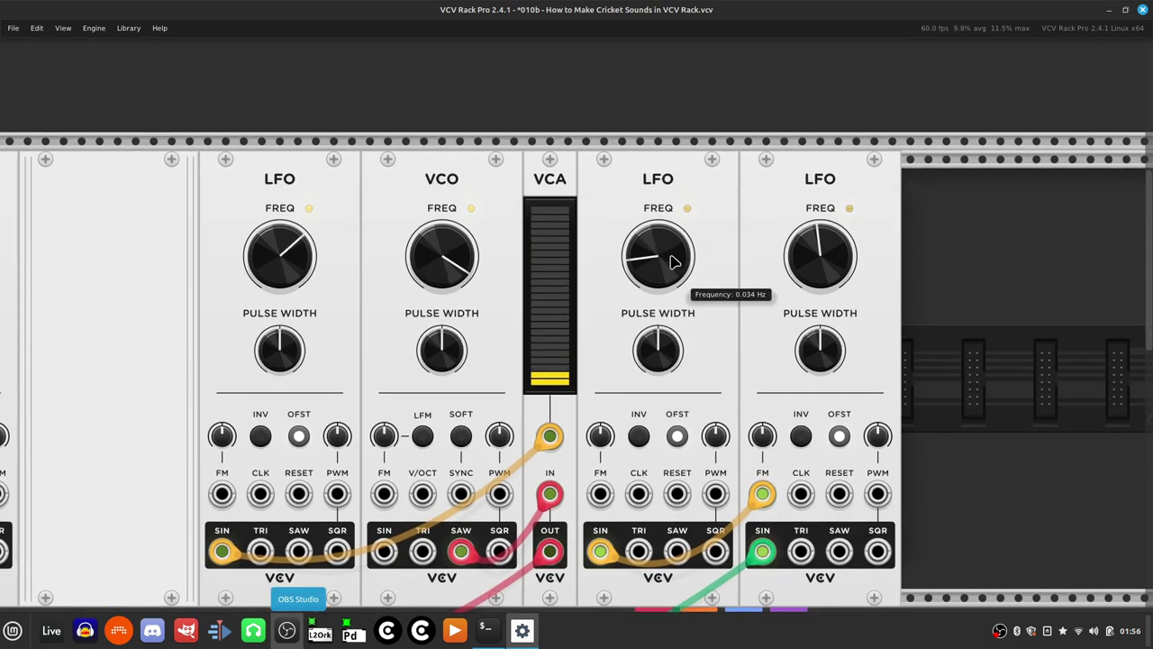
pyautogui.rightClick(646, 274)
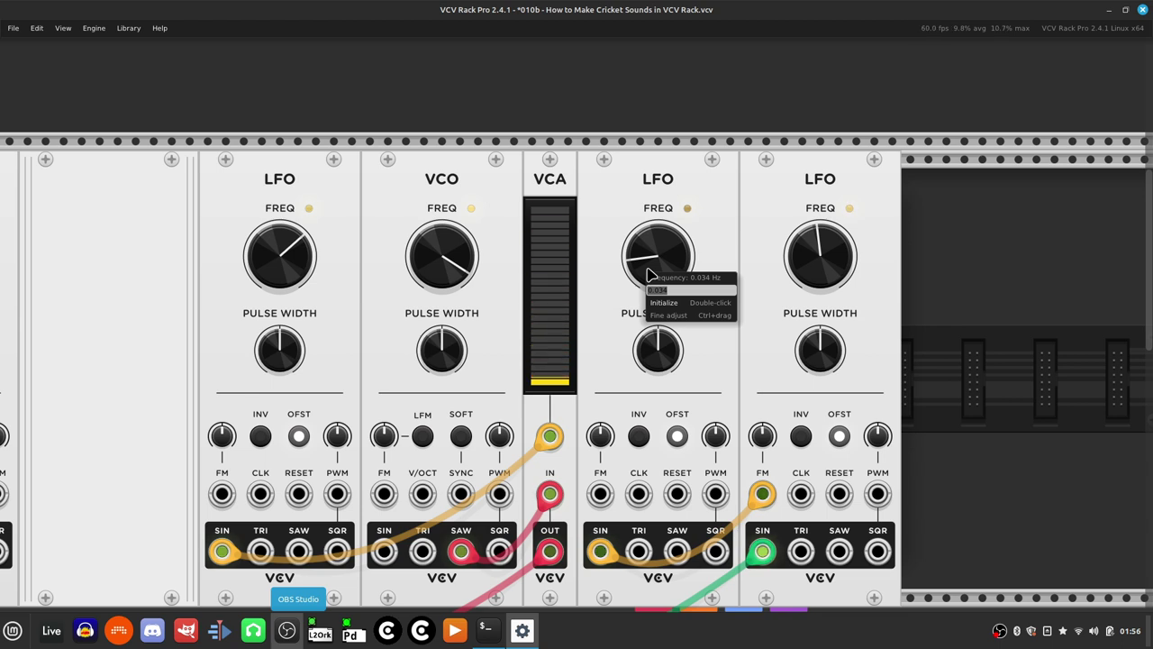
pyautogui.write('0.03')
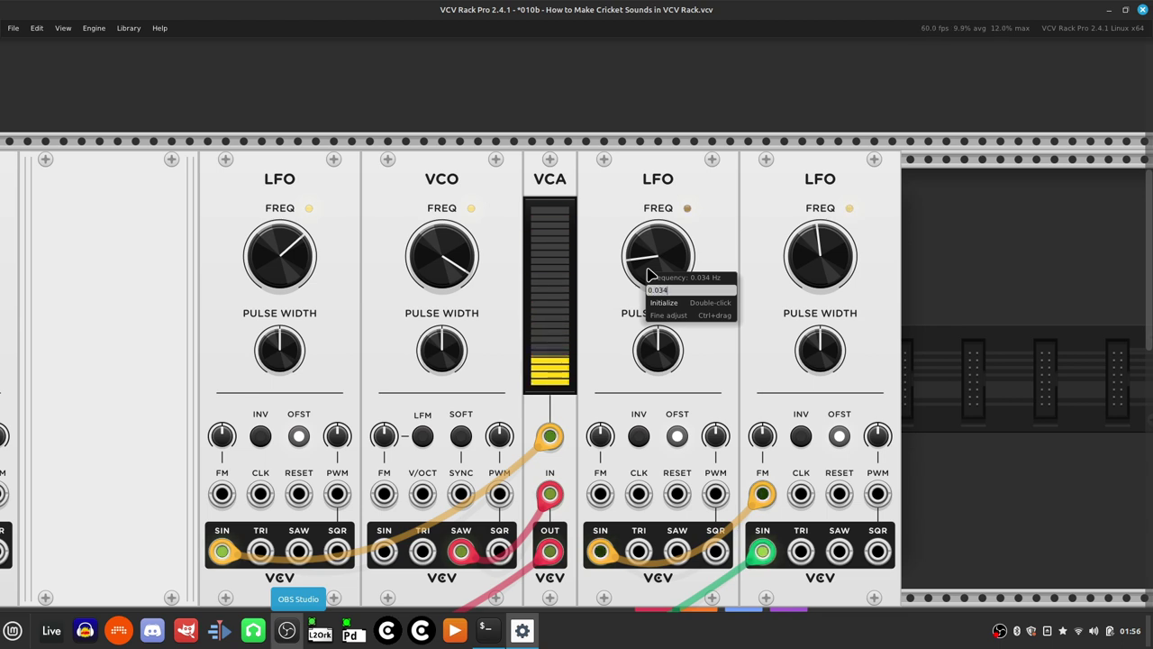
pyautogui.press('Escape')
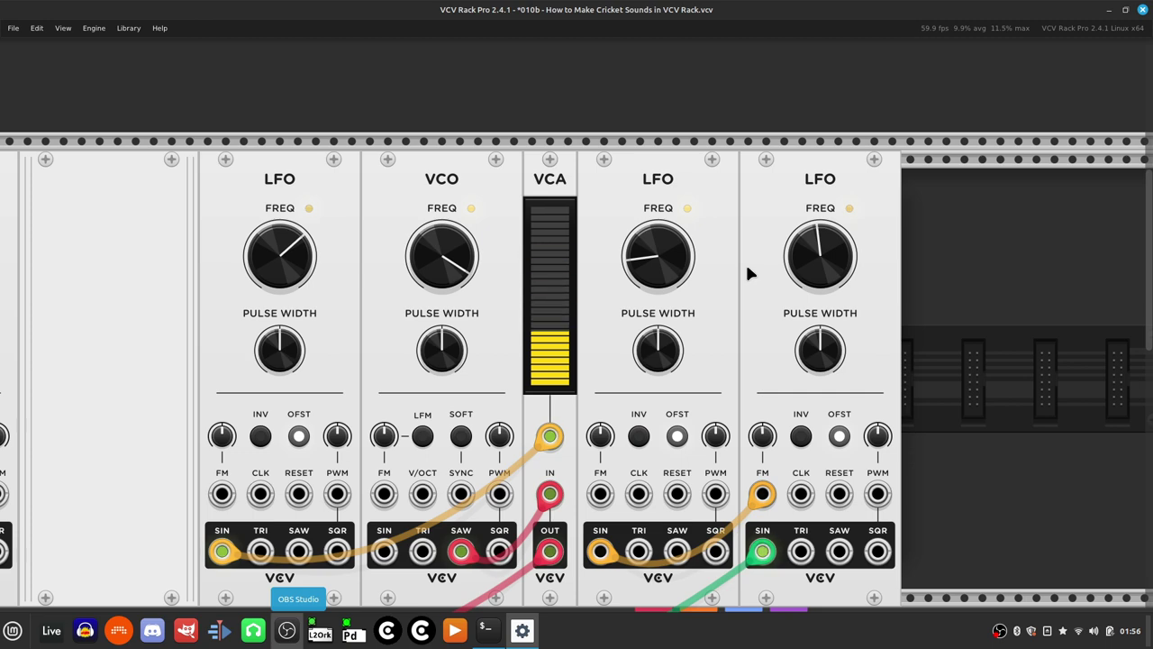
pyautogui.scroll(-5, 748, 270)
# Step: Turn MixMaster channel 02's pan knob left to roughly -17%
pyautogui.hscroll(-4, 748, 270)
pyautogui.scroll(-2, 747, 271)
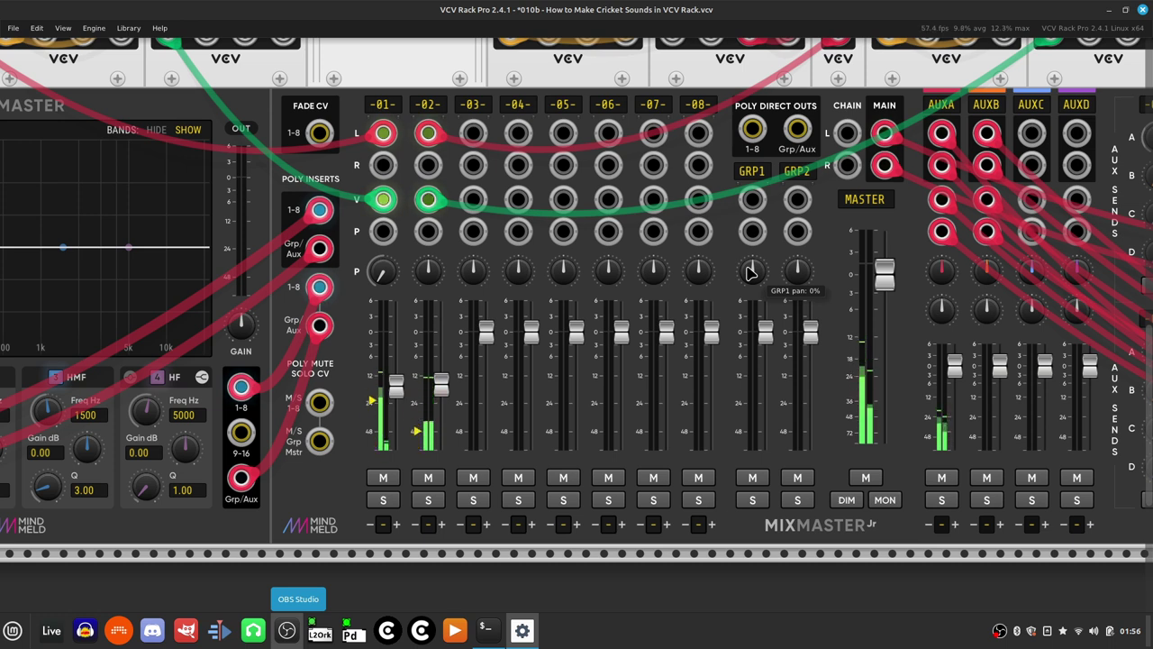
pyautogui.scroll(3, 678, 360)
pyautogui.hscroll(1, 677, 361)
pyautogui.hscroll(10, 677, 361)
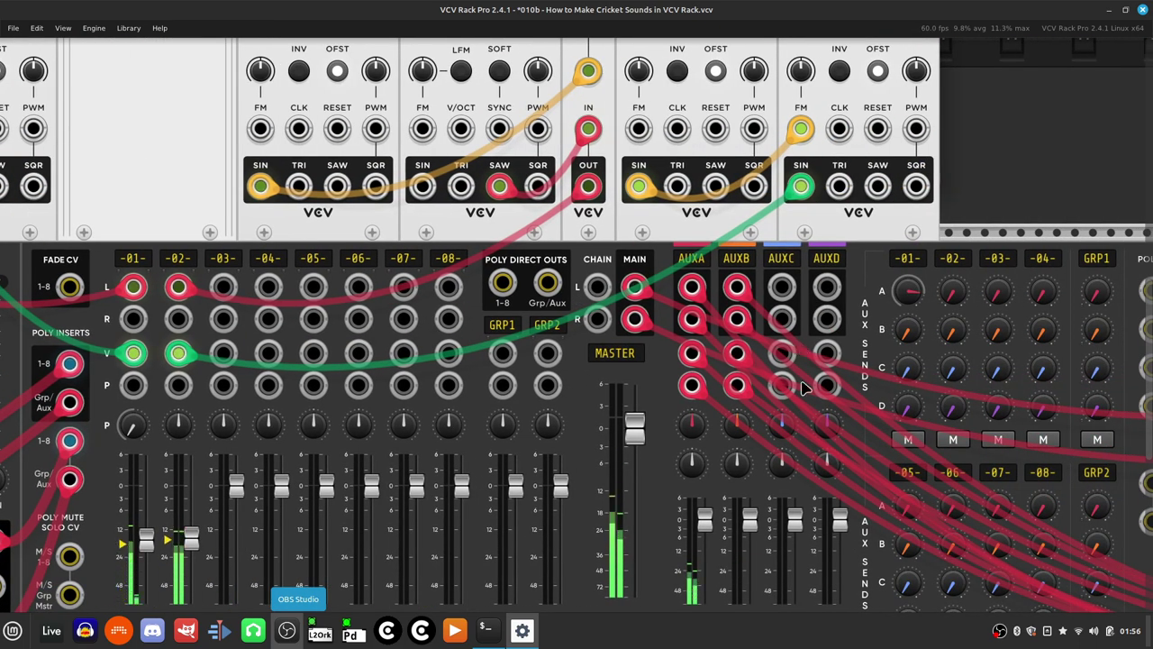
pyautogui.scroll(-2, 720, 360)
pyautogui.scroll(3, 833, 353)
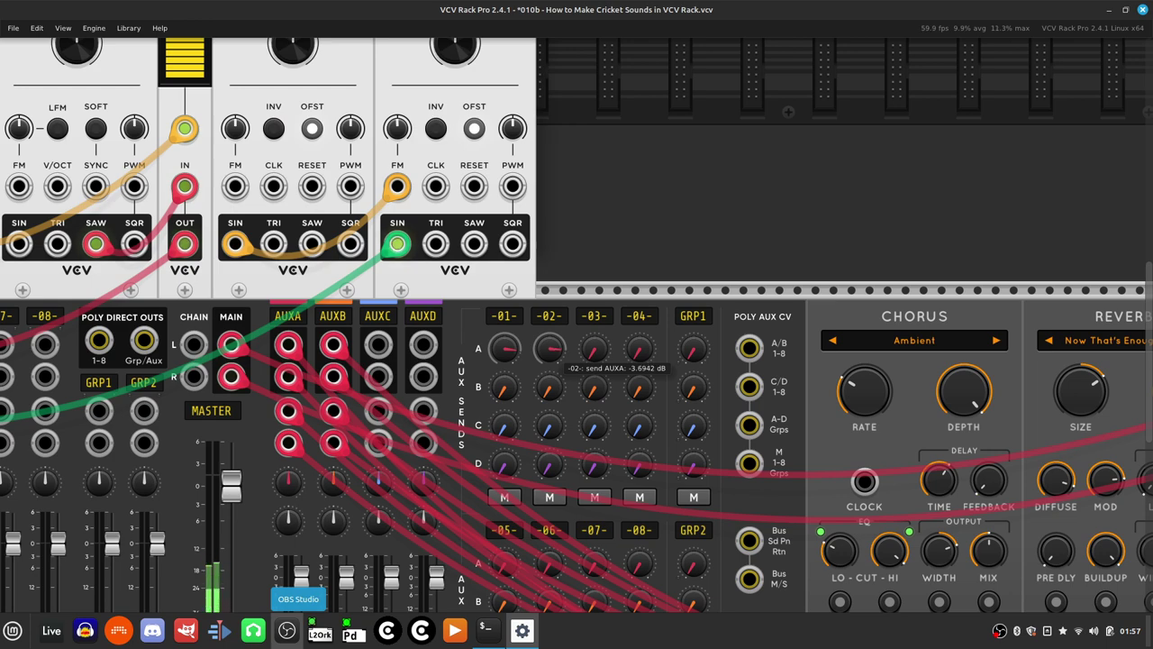
pyautogui.scroll(-3, 548, 358)
pyautogui.scroll(5, 548, 358)
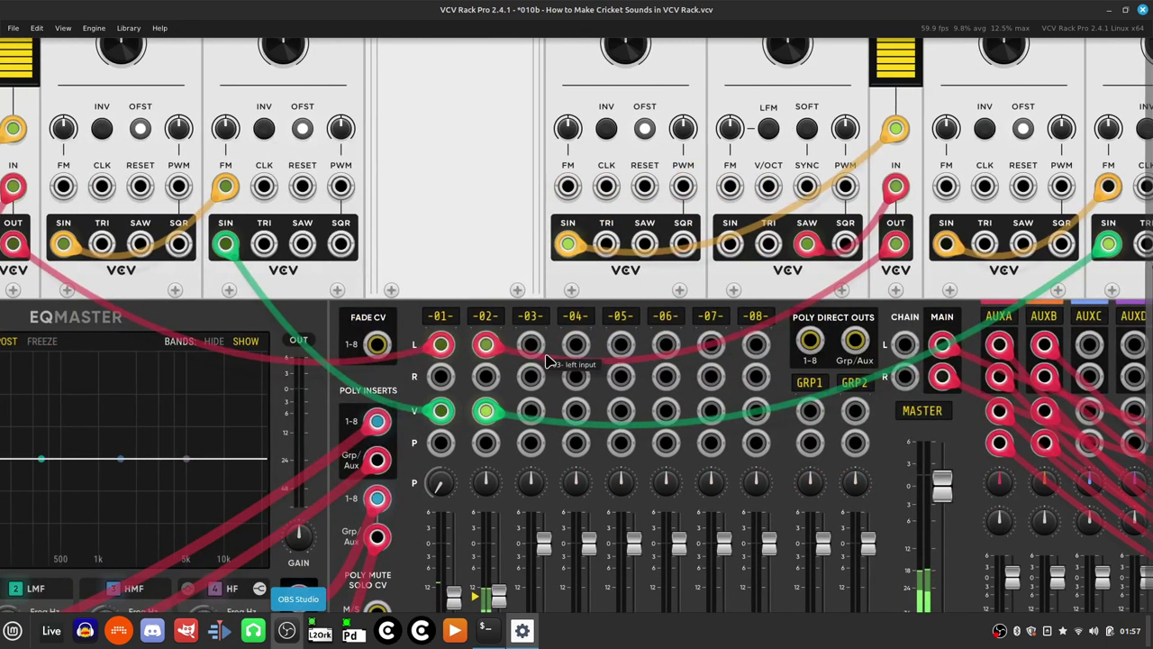
pyautogui.scroll(2, 548, 359)
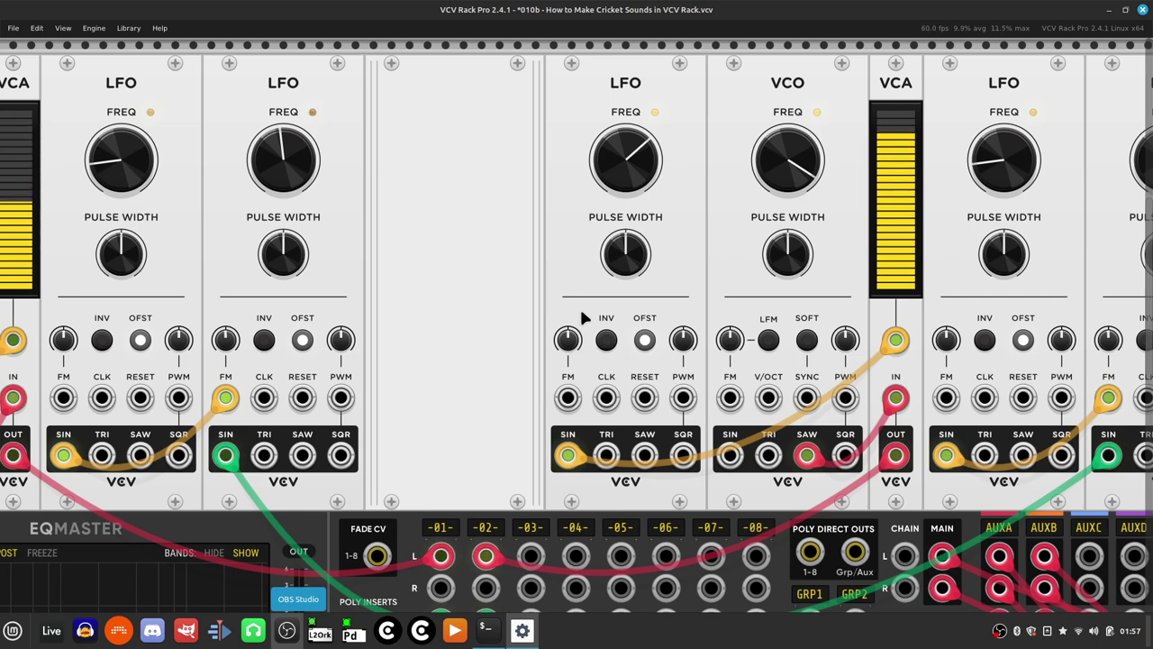
pyautogui.scroll(-5, 581, 317)
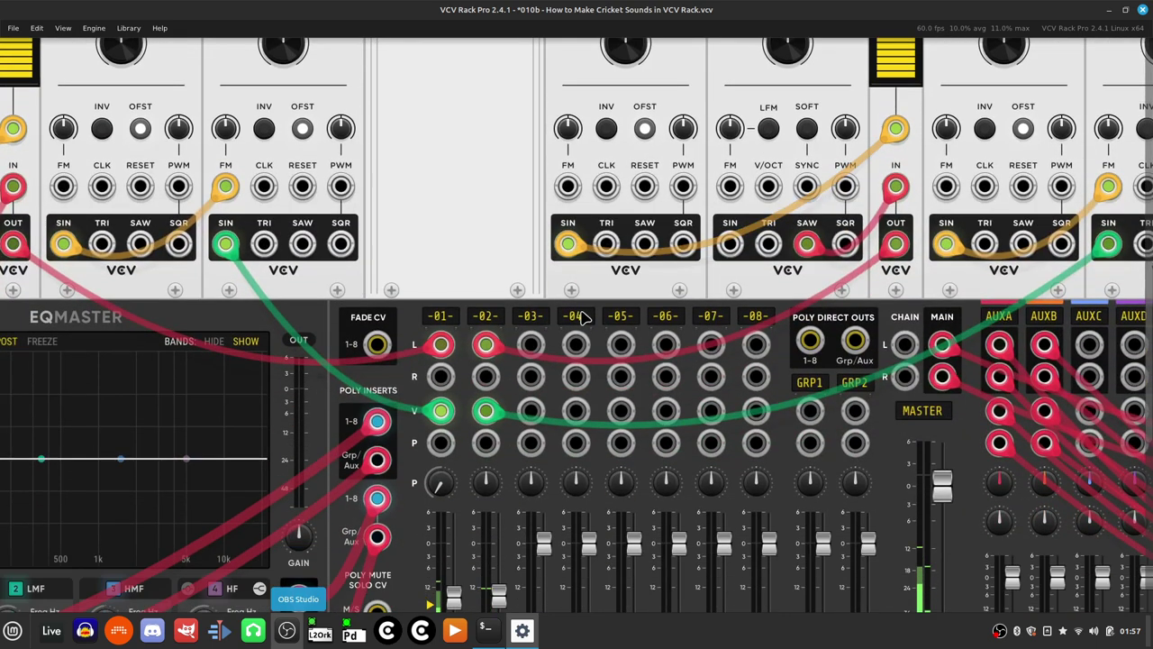
pyautogui.hscroll(5, 583, 316)
pyautogui.scroll(-5, 581, 318)
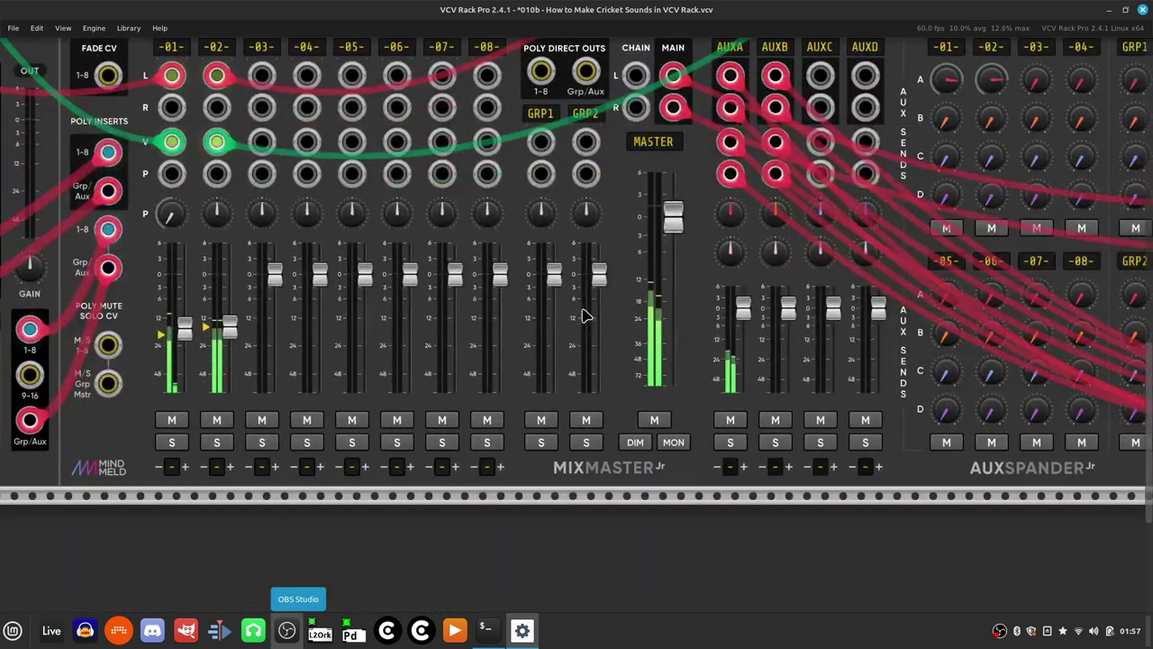
pyautogui.scroll(-3, 581, 318)
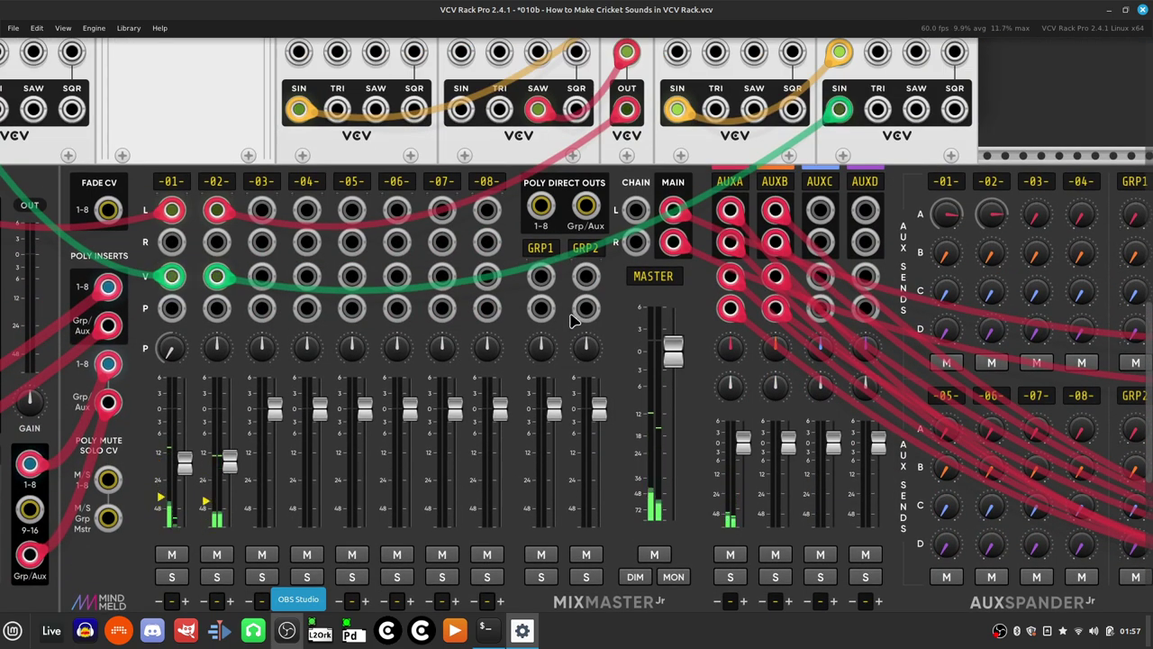
pyautogui.scroll(3, 570, 320)
pyautogui.scroll(-5, 570, 320)
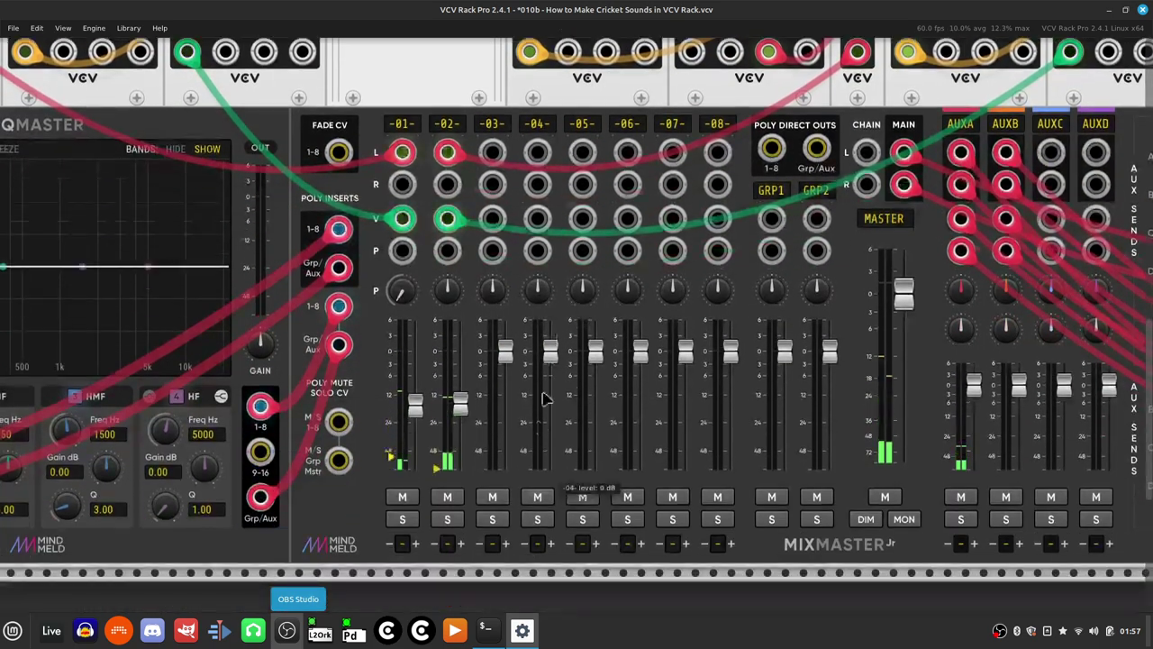
pyautogui.moveTo(448, 291)
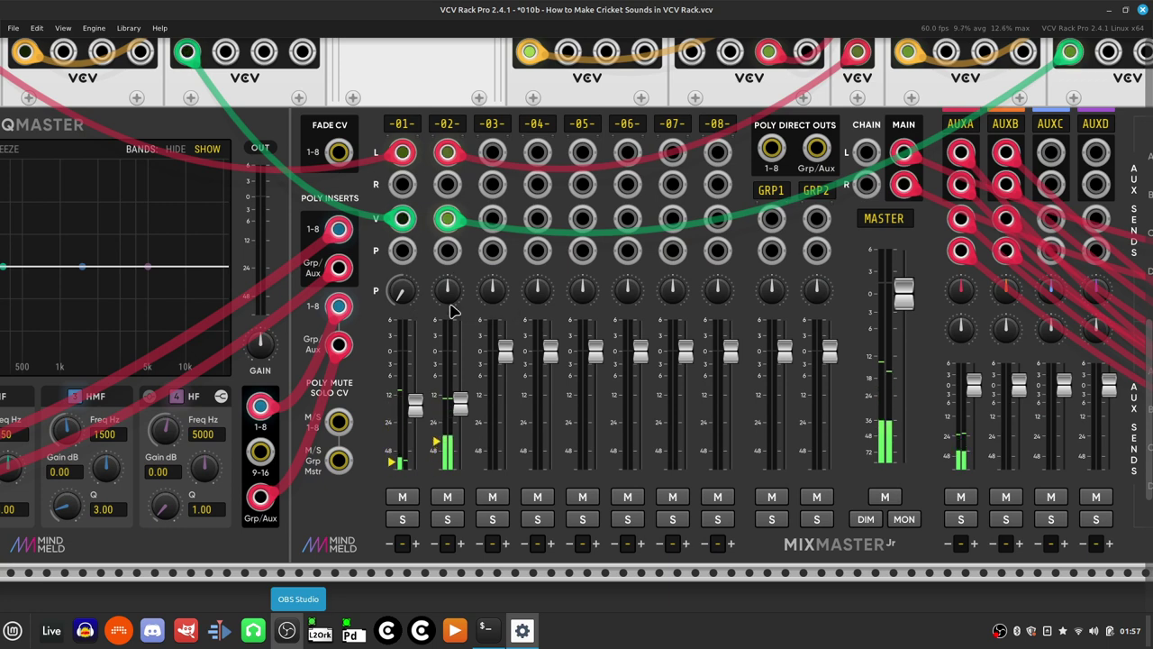
pyautogui.moveTo(448, 291); pyautogui.dragTo(448, 304)
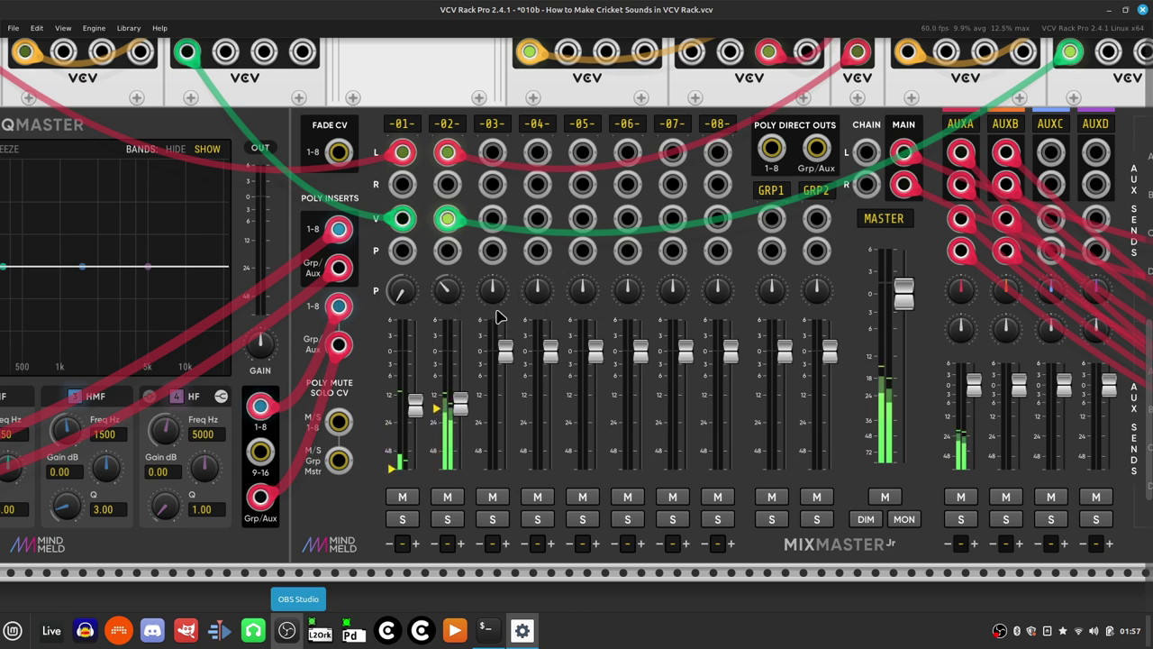
pyautogui.scroll(3, 509, 378)
pyautogui.scroll(3, 504, 436)
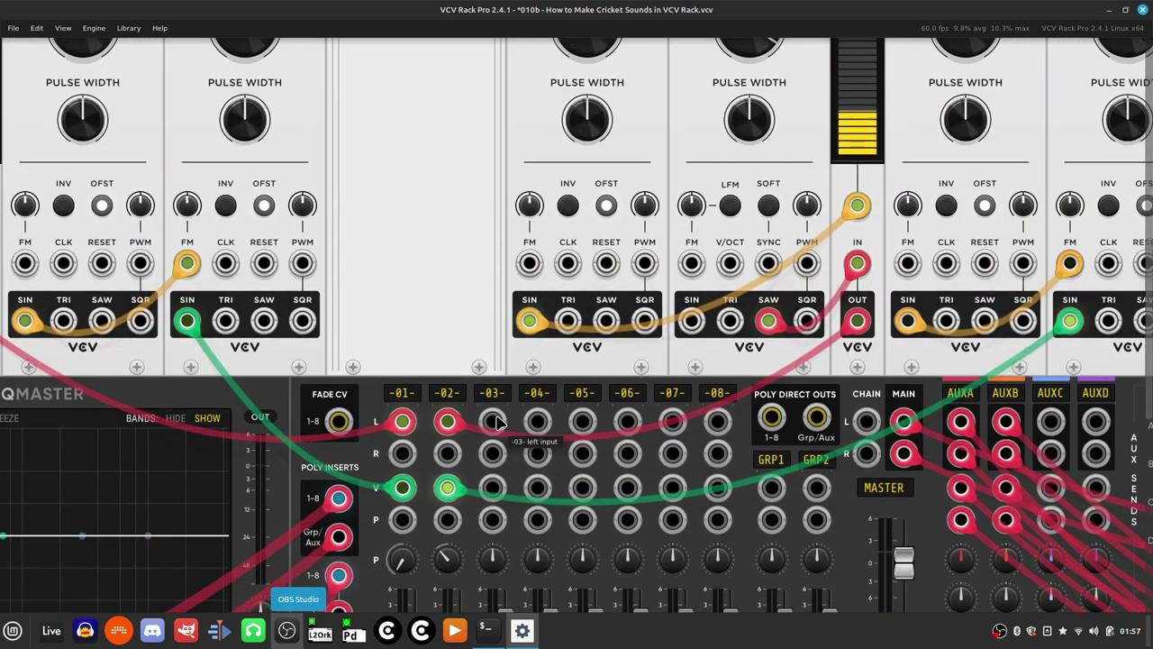
pyautogui.scroll(6, 499, 423)
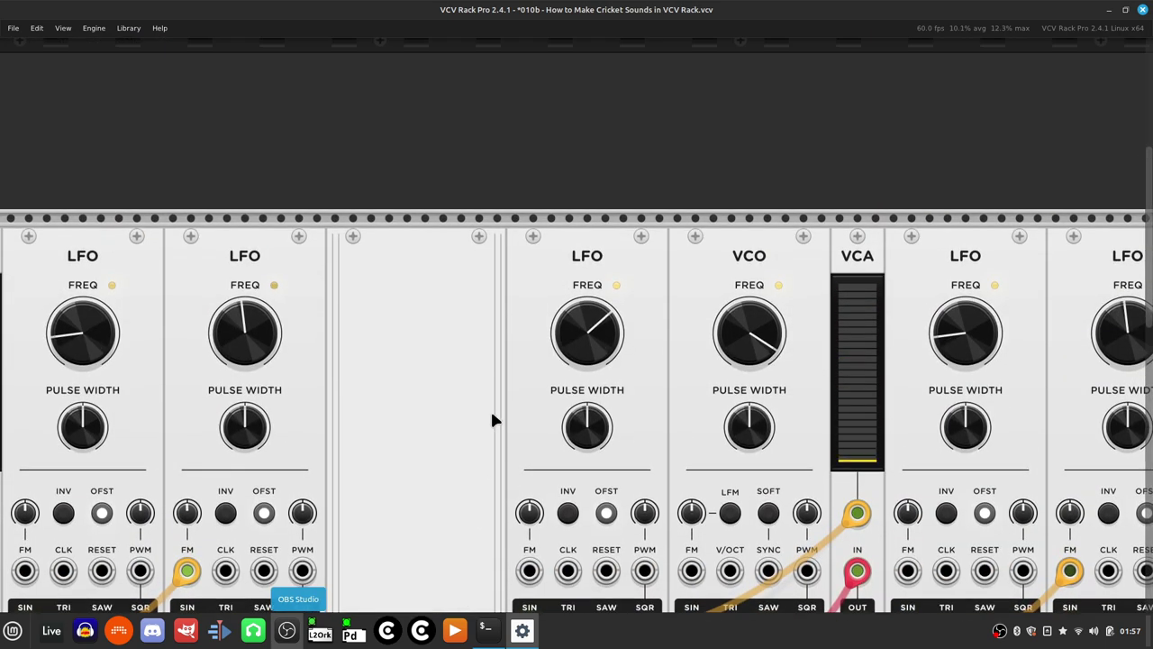
# Step: Box-select all the cricket voice modules together
pyautogui.scroll(-2, 491, 419)
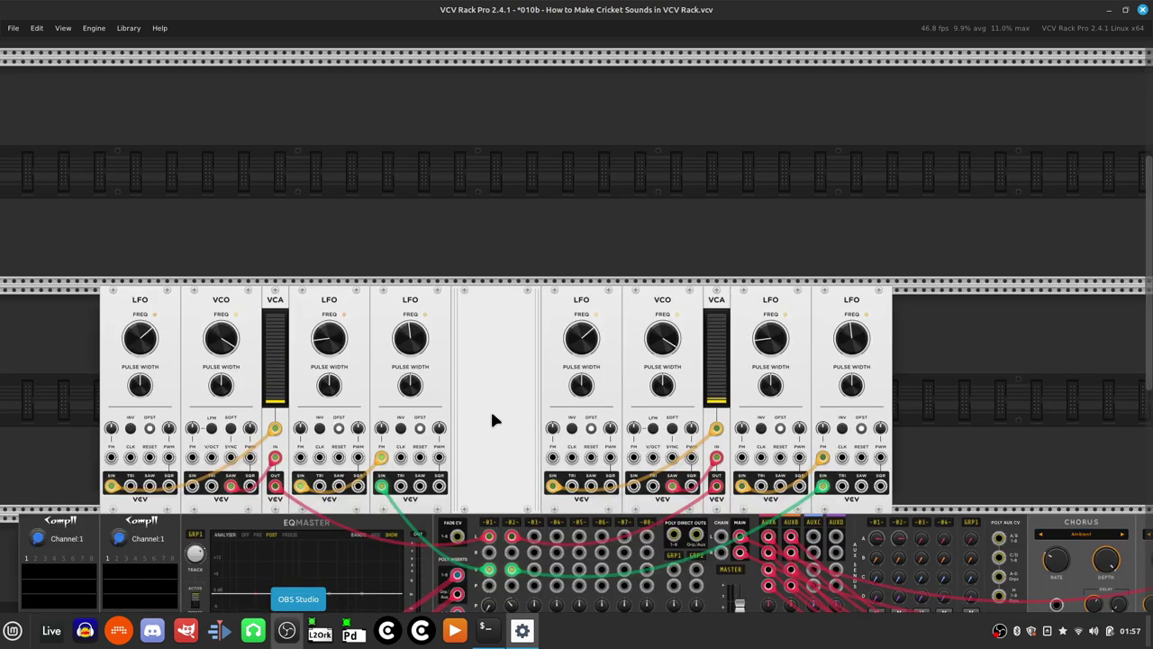
pyautogui.moveTo(911, 180); pyautogui.dragTo(162, 487)
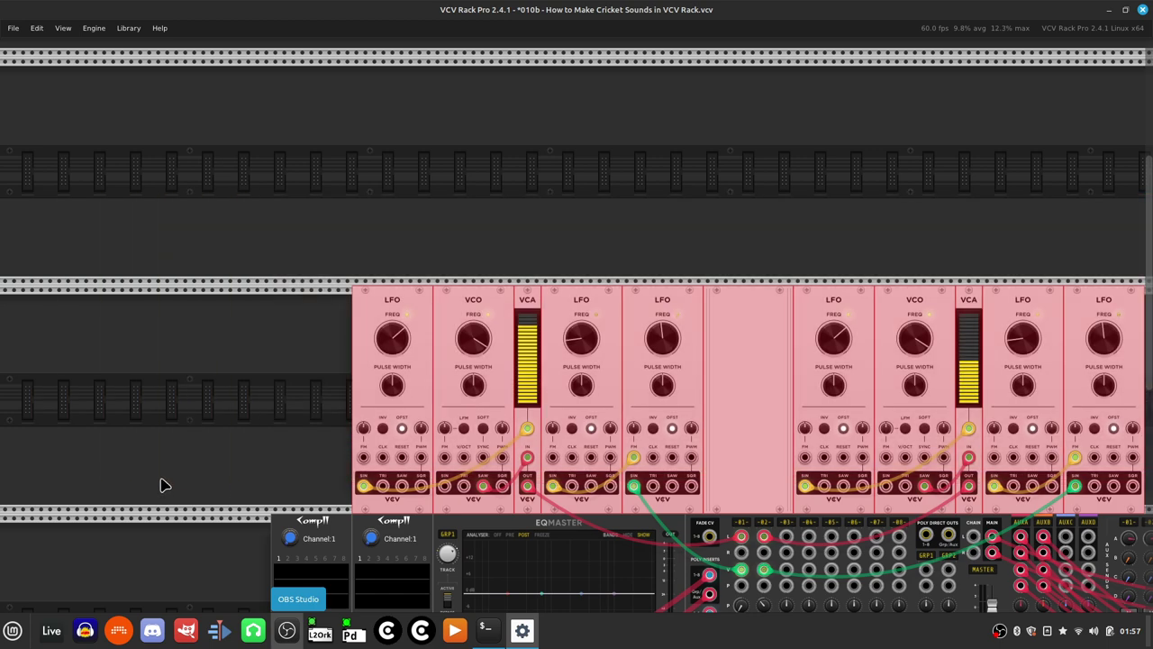
pyautogui.hscroll(10, 162, 486)
pyautogui.click(414, 449)
# Step: Add a Blank panel against the last LFO and paste the copied voices after it
pyautogui.rightClick(423, 454)
pyautogui.press('BackSpace')
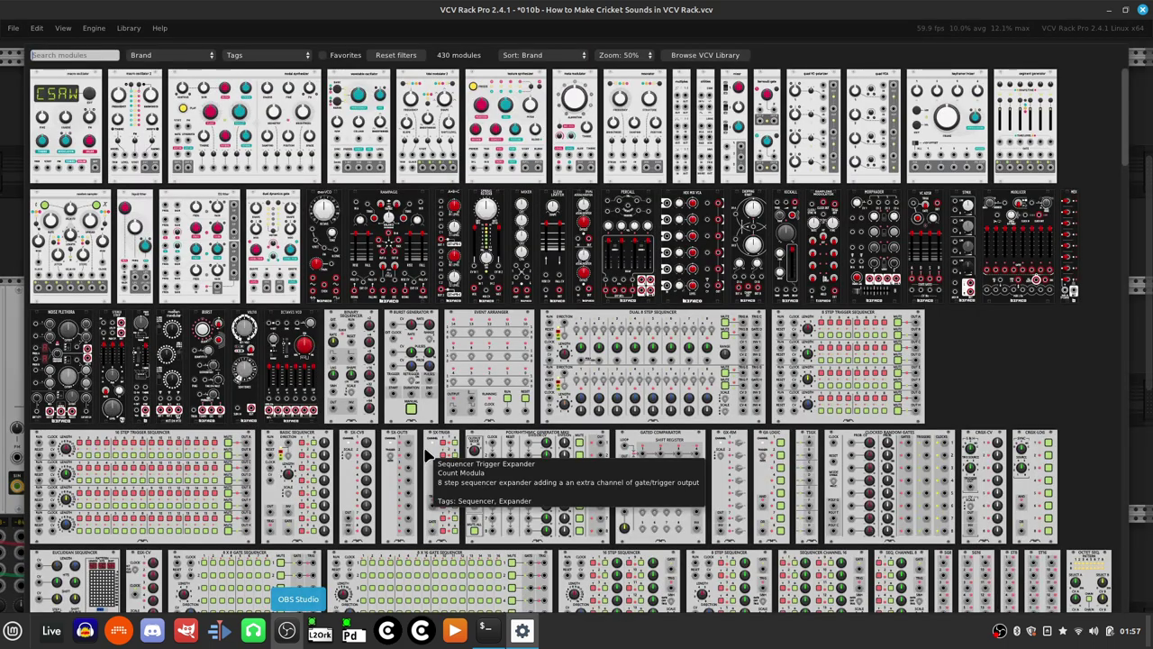
pyautogui.write('blank')
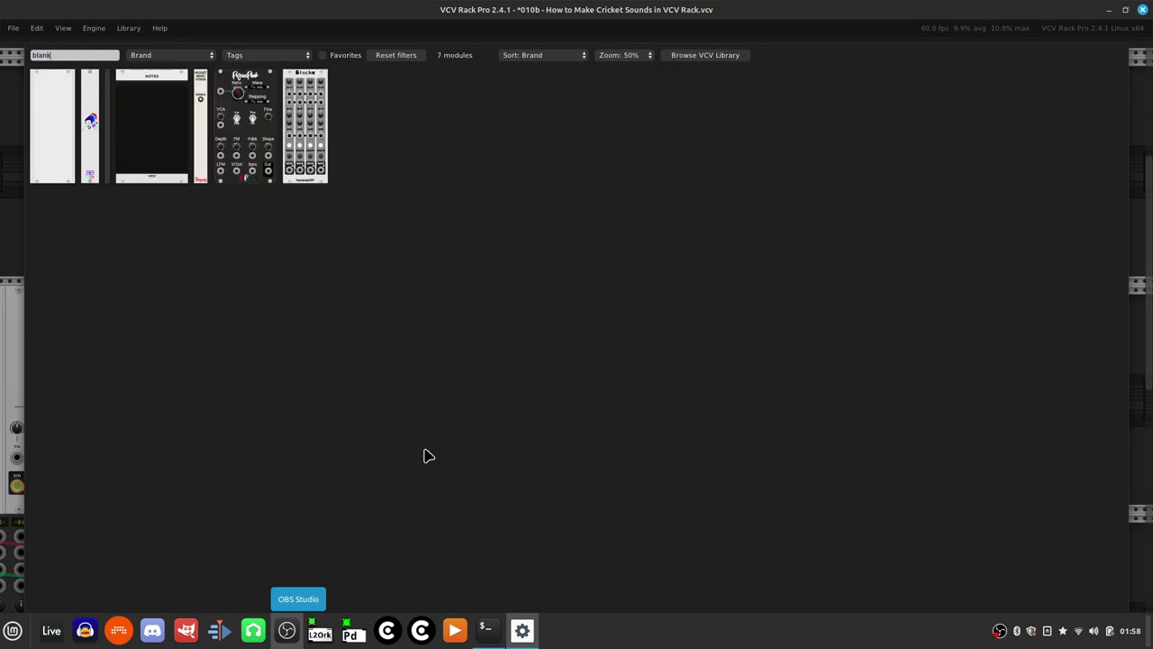
pyautogui.click(38, 167)
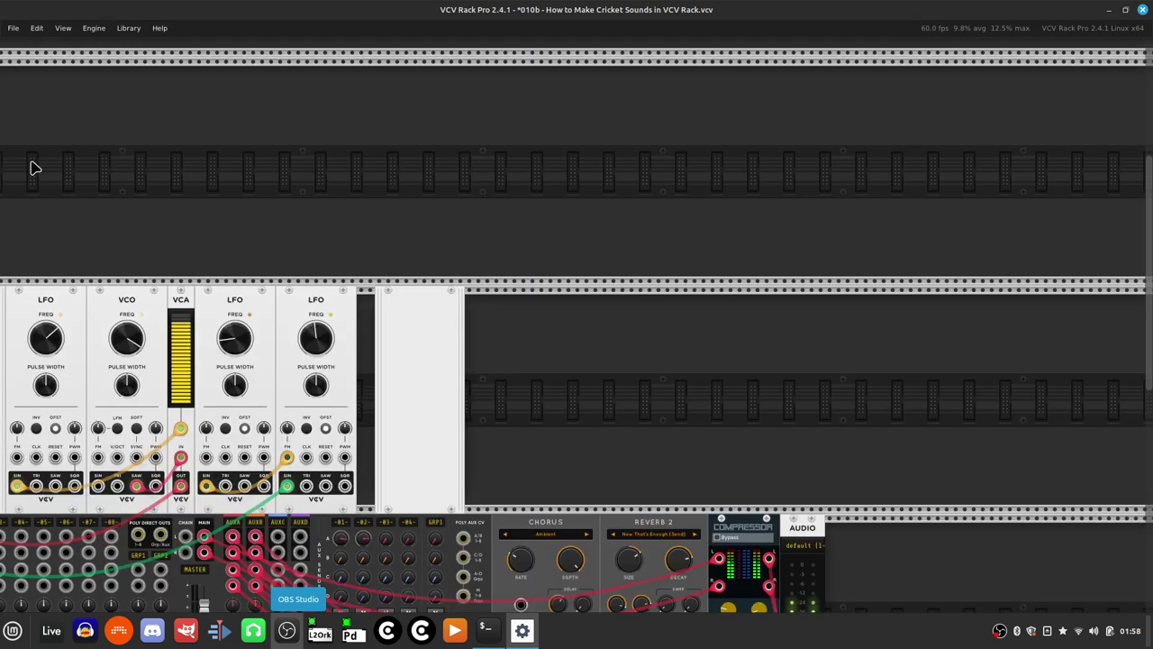
pyautogui.moveTo(460, 392); pyautogui.dragTo(510, 396)
pyautogui.press('Delete')
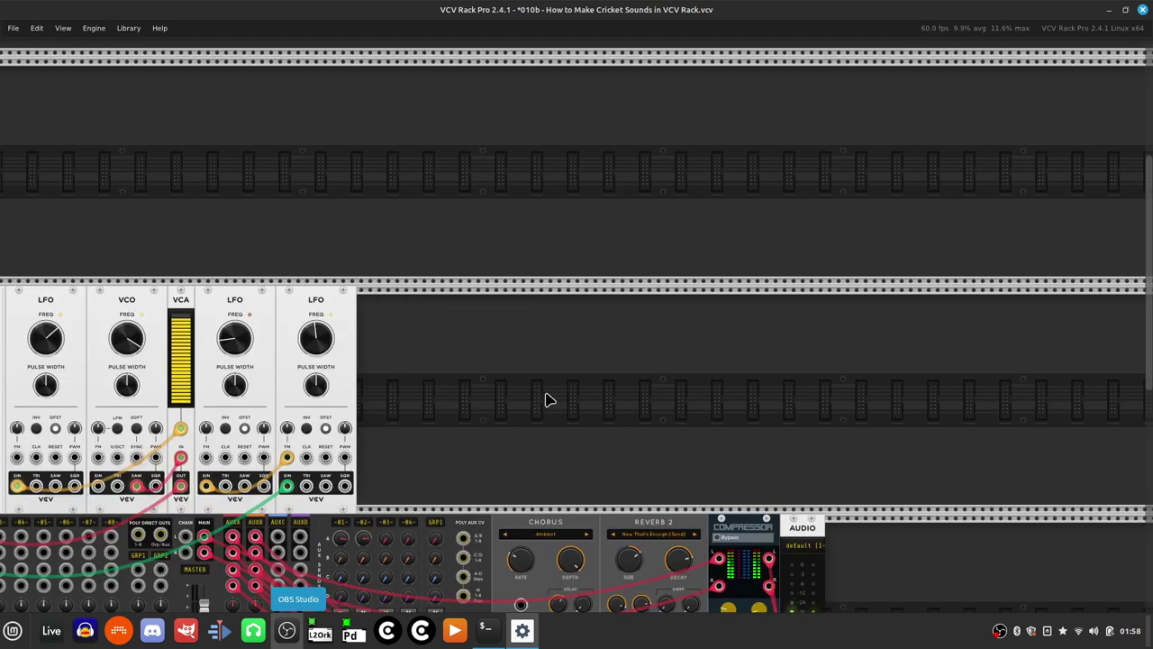
pyautogui.rightClick(480, 403)
pyautogui.click(58, 157)
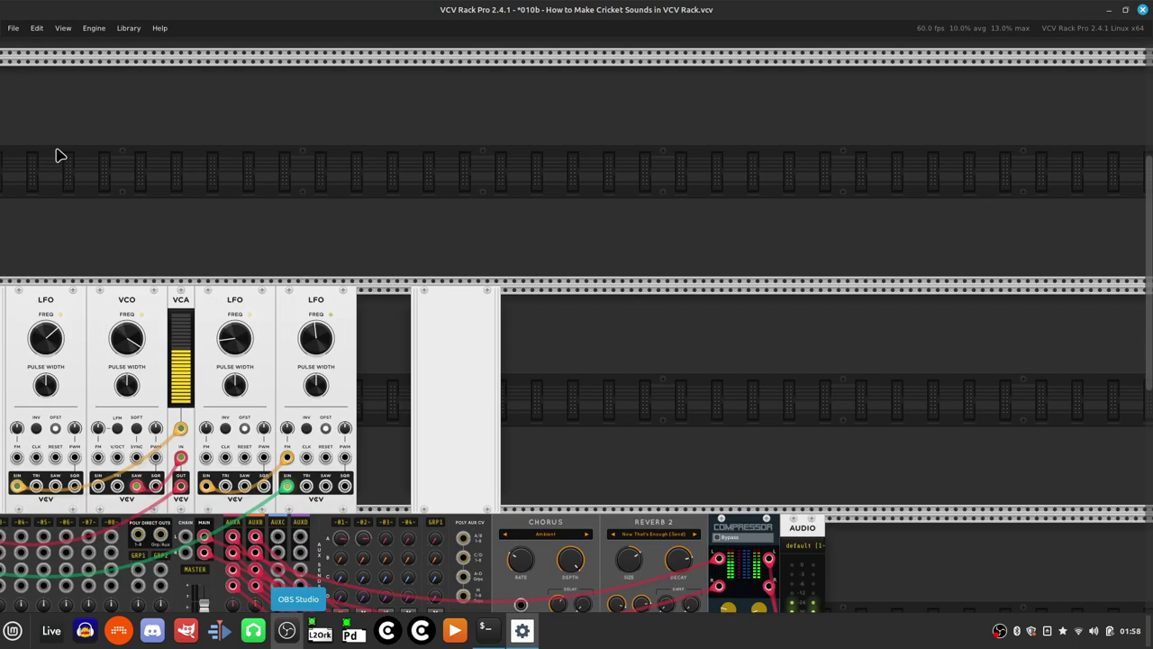
pyautogui.moveTo(478, 389); pyautogui.dragTo(413, 380)
pyautogui.hotkey('ctrl', 'v')
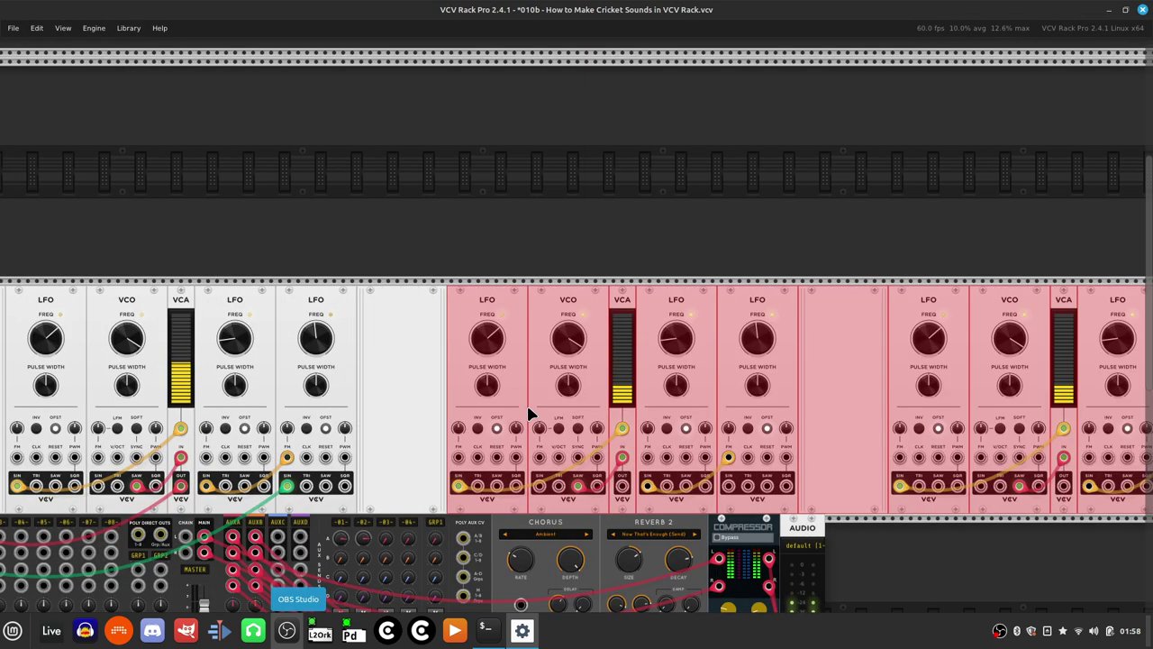
pyautogui.click(556, 173)
# Step: Lower MixMaster channel 03's fader to about -16.7 dB and pan channel 04 off centre
pyautogui.hscroll(3, 552, 171)
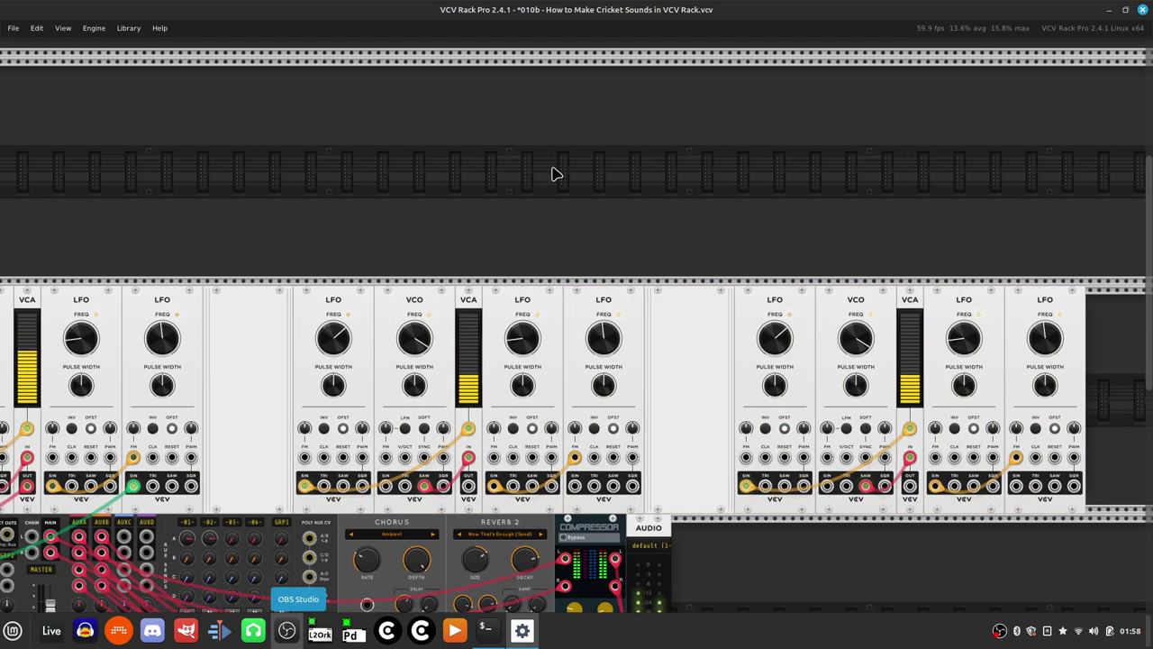
pyautogui.scroll(-6, 540, 149)
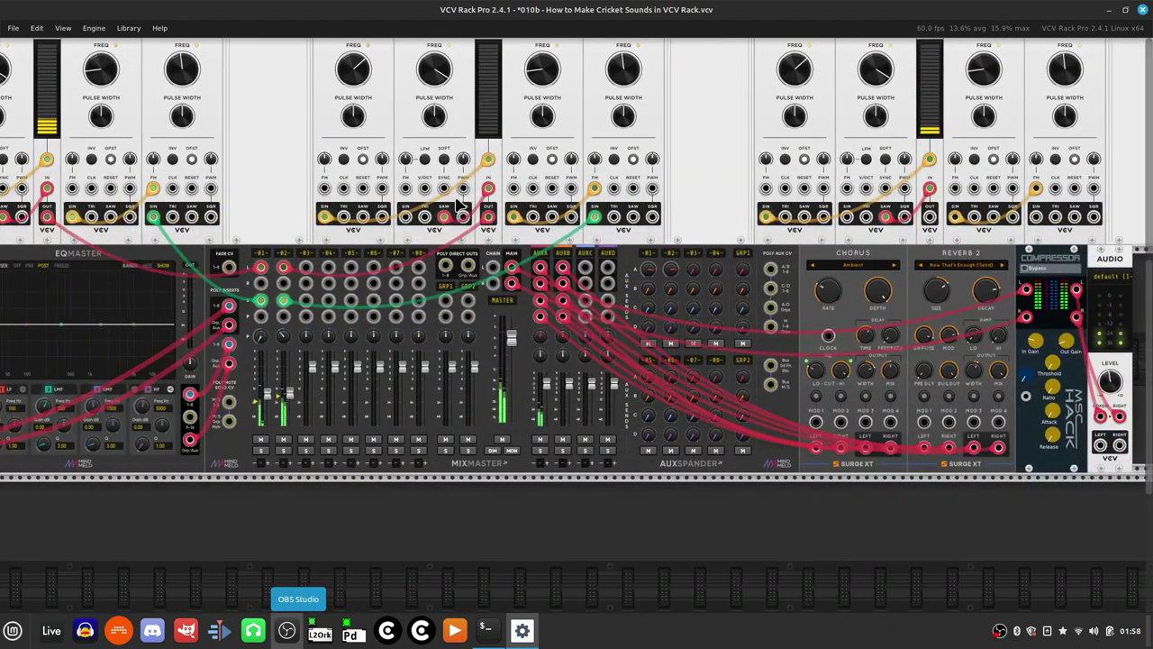
pyautogui.scroll(5, 464, 198)
pyautogui.scroll(3, 456, 205)
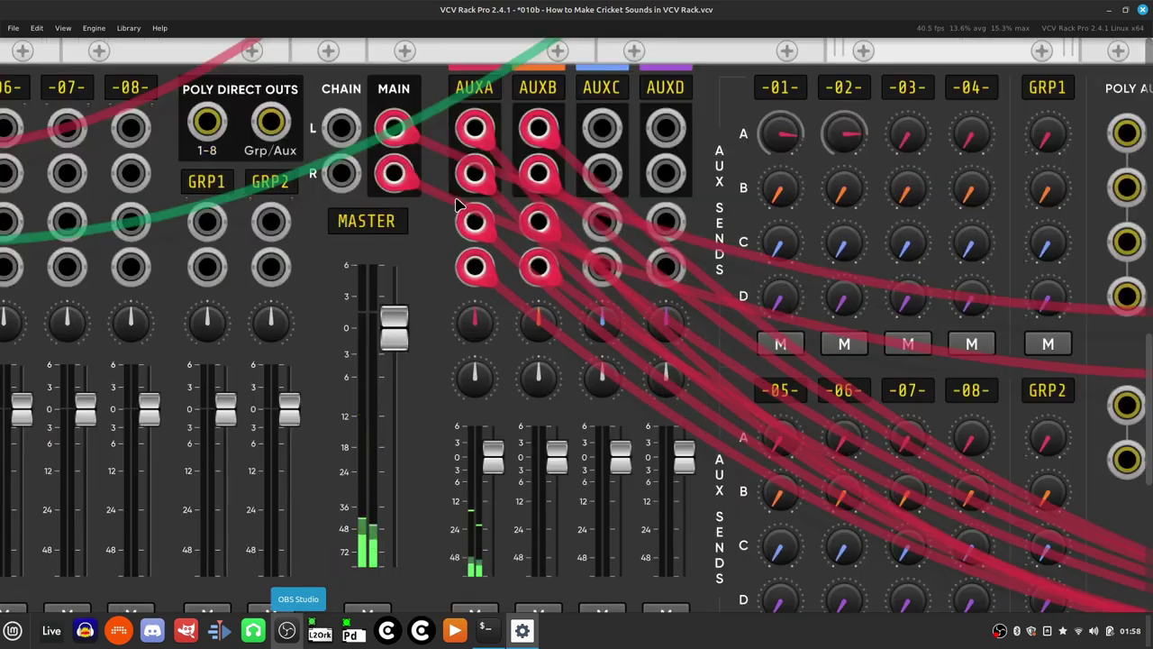
pyautogui.hscroll(-5, 456, 204)
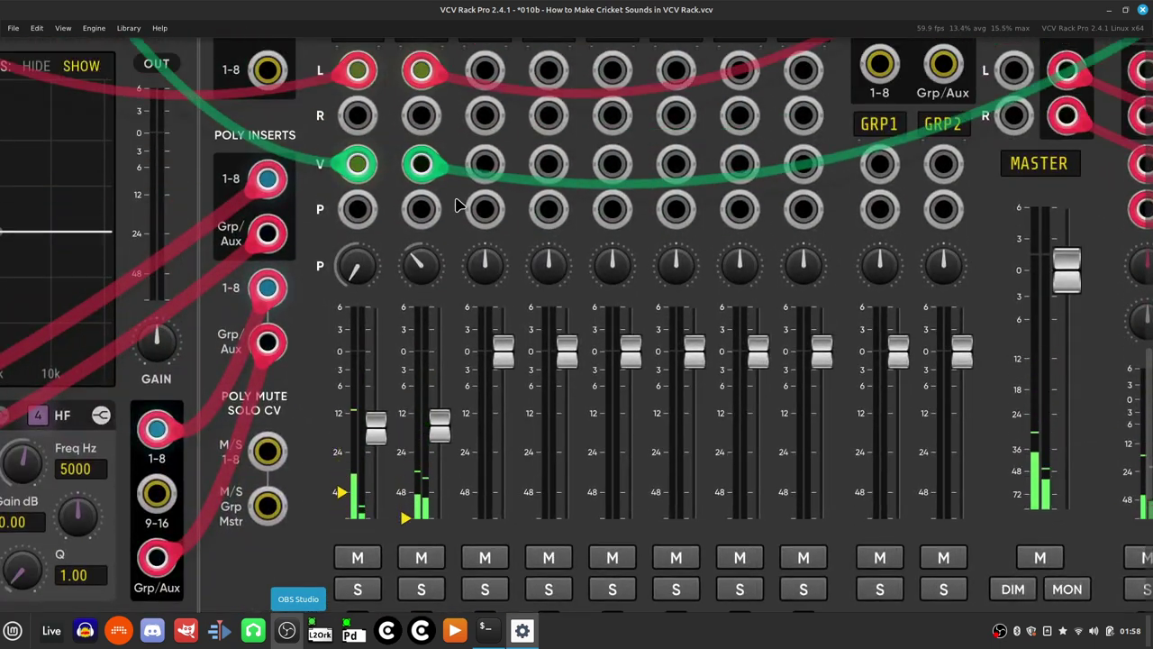
pyautogui.moveTo(504, 528); pyautogui.dragTo(504, 540)
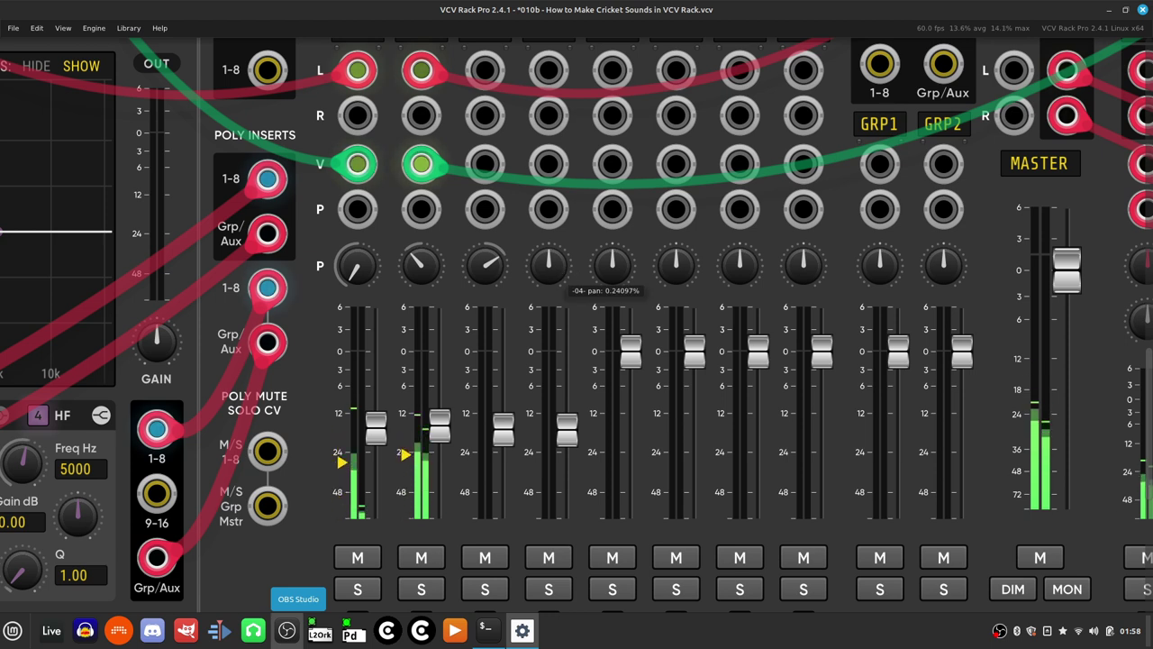
pyautogui.moveTo(549, 264); pyautogui.dragTo(548, 279)
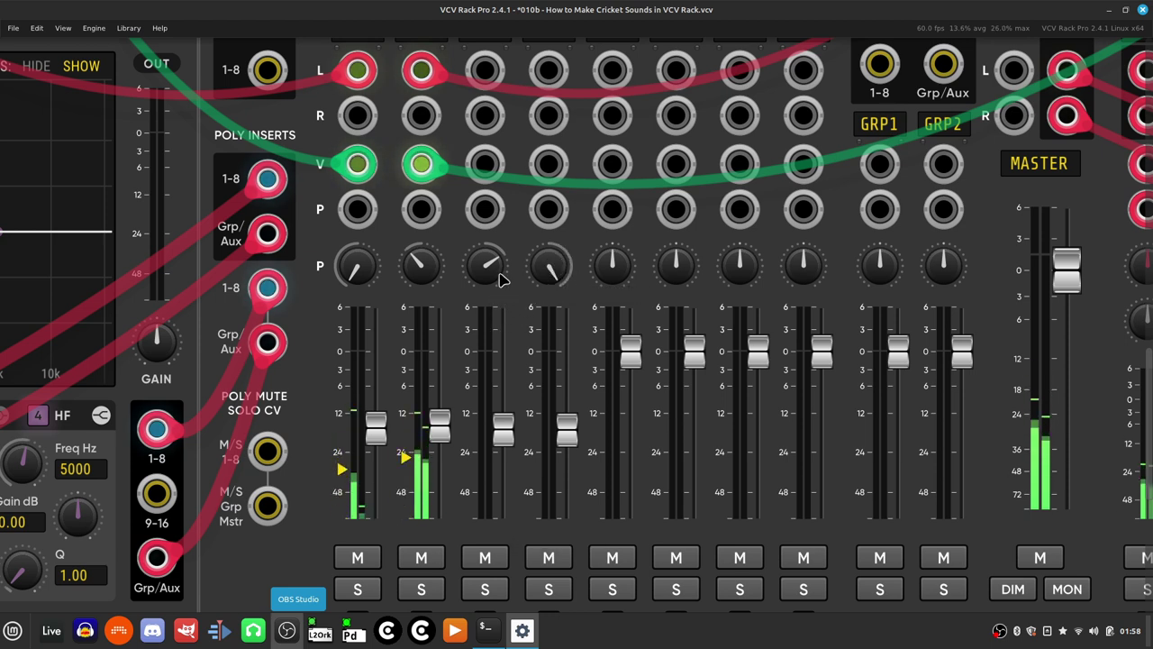
# Step: Nudge channel 03's pan, then patch a green cable from its level input to an LFO sine output
pyautogui.moveTo(487, 263); pyautogui.dragTo(489, 260)
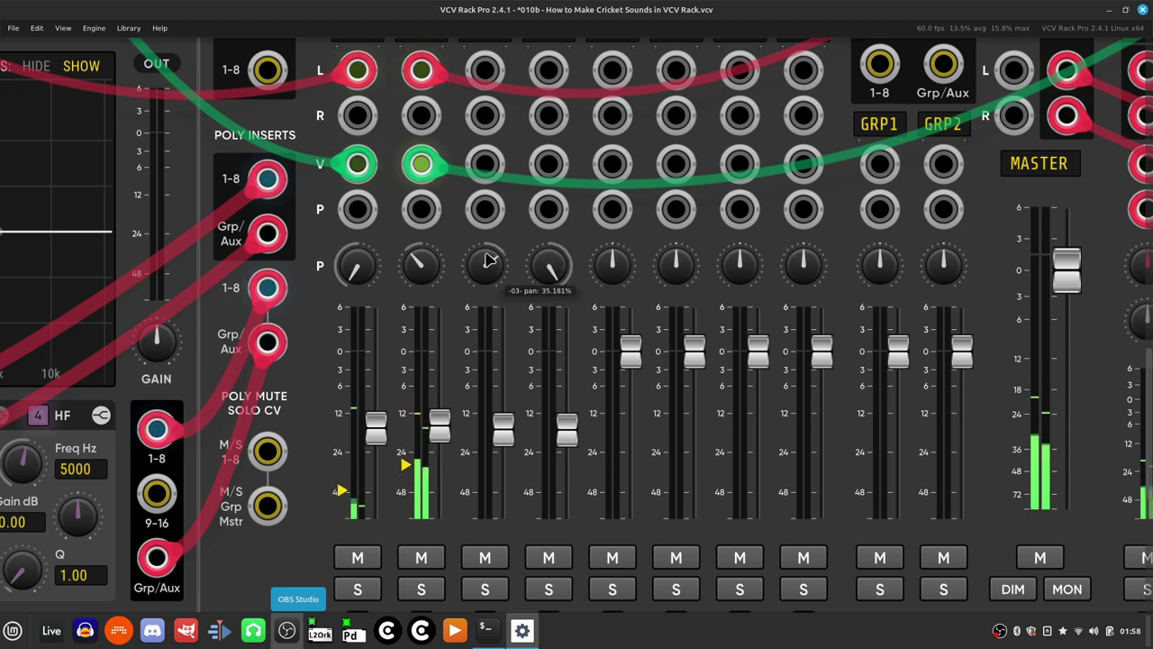
pyautogui.scroll(5, 489, 260)
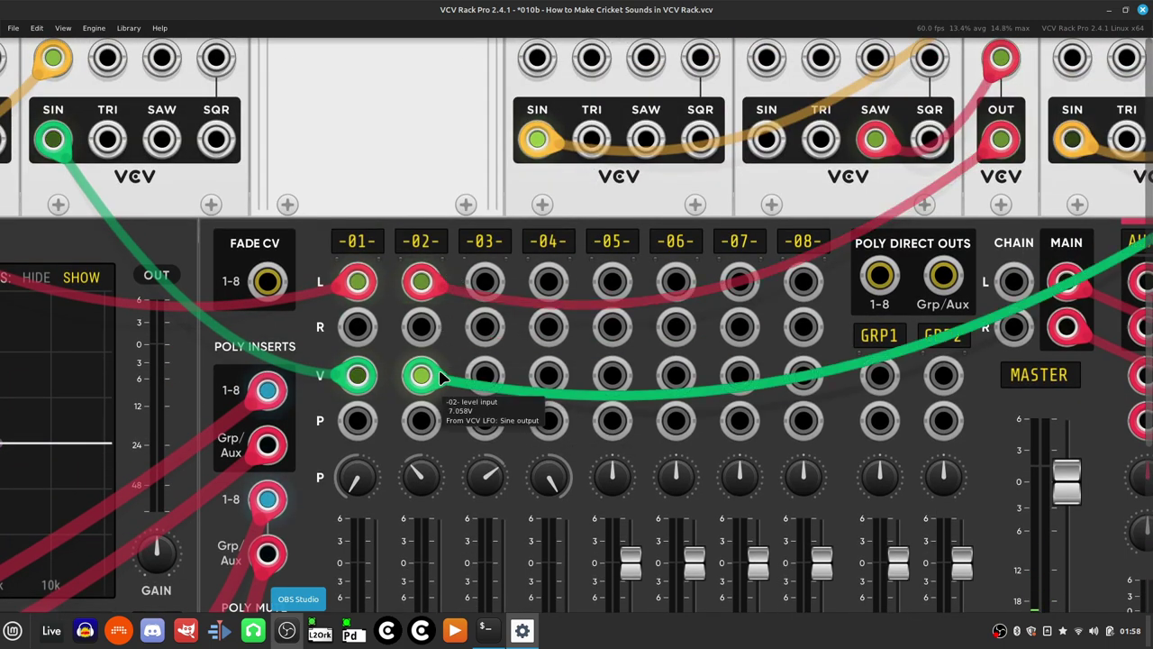
pyautogui.rightClick(486, 382)
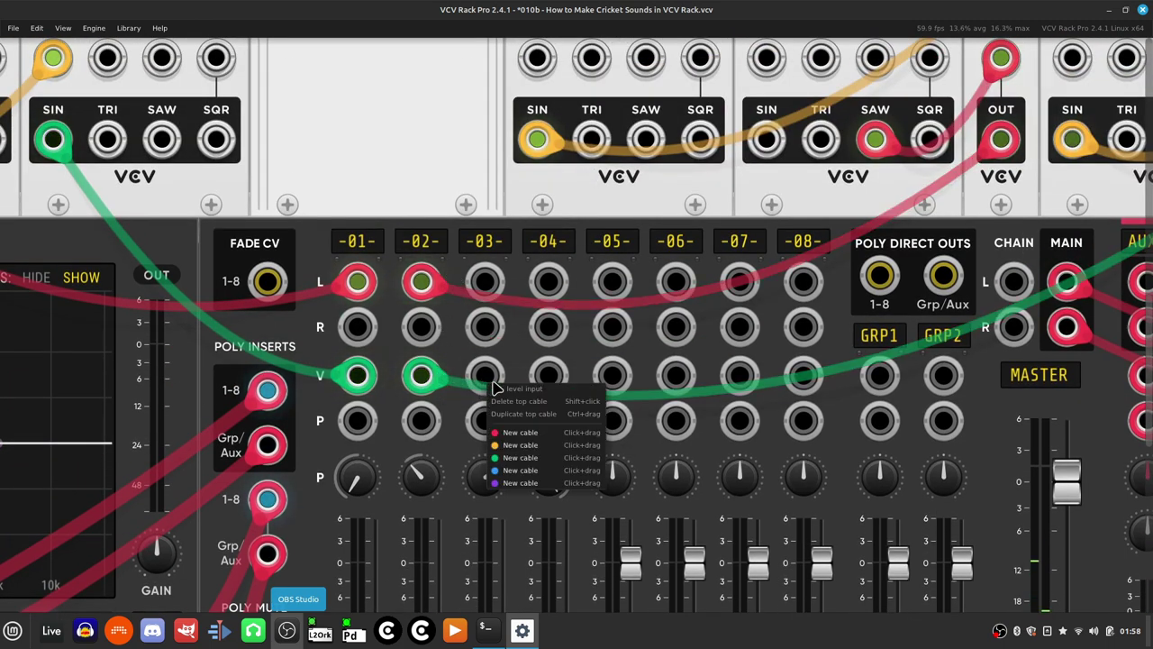
pyautogui.click(531, 458)
pyautogui.hscroll(15, 643, 438)
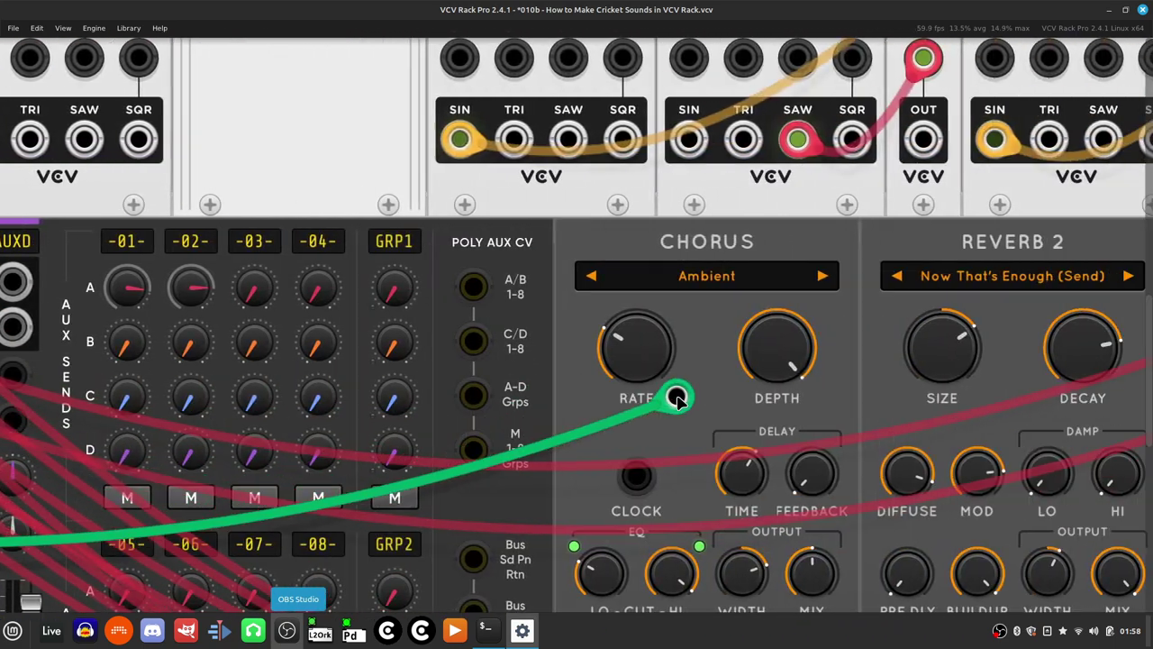
pyautogui.hscroll(10, 678, 400)
pyautogui.scroll(6, 661, 394)
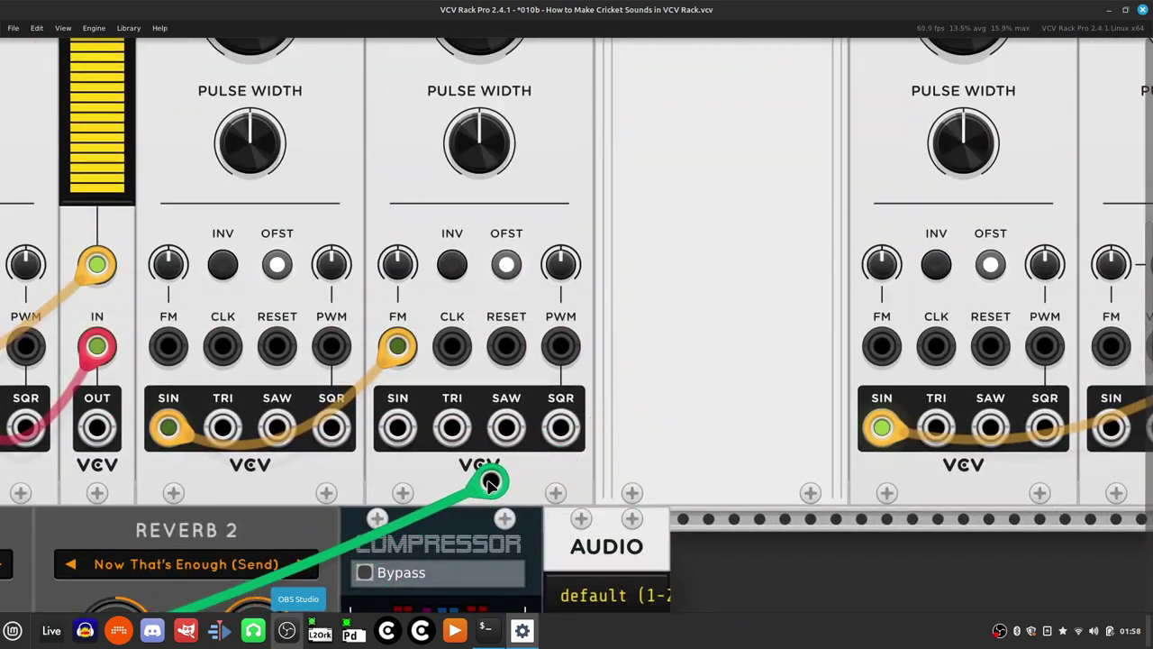
pyautogui.click(401, 433)
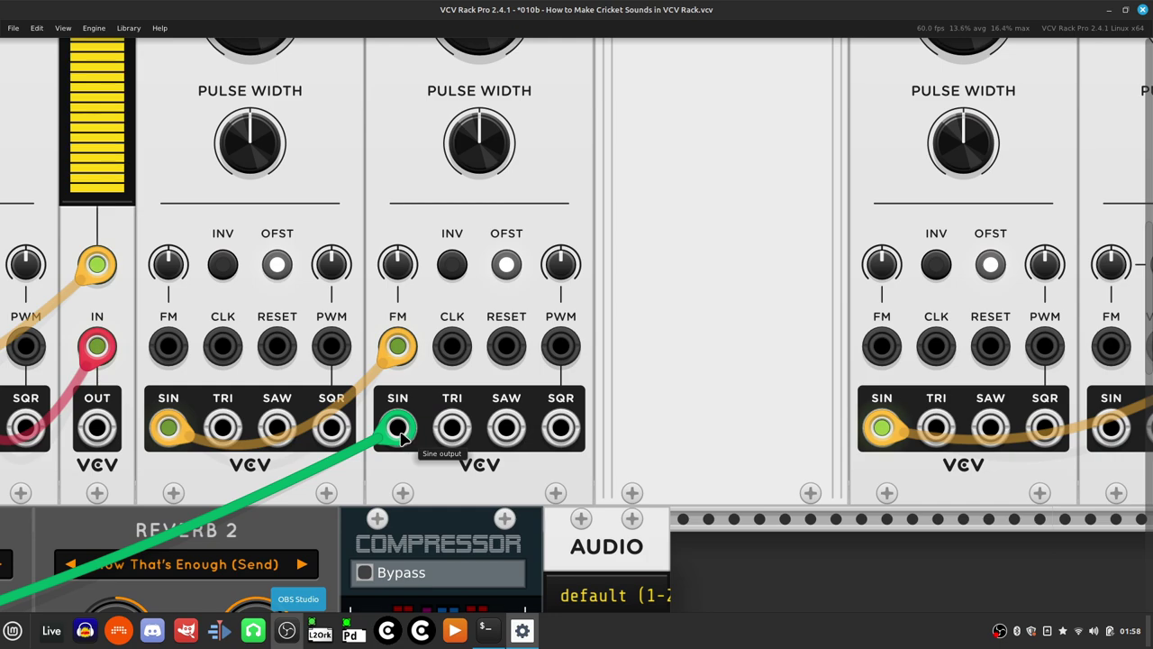
# Step: Pull a new green cable out of channel 04's level input toward the LFO modules
pyautogui.scroll(-5, 358, 471)
pyautogui.hscroll(-10, 359, 472)
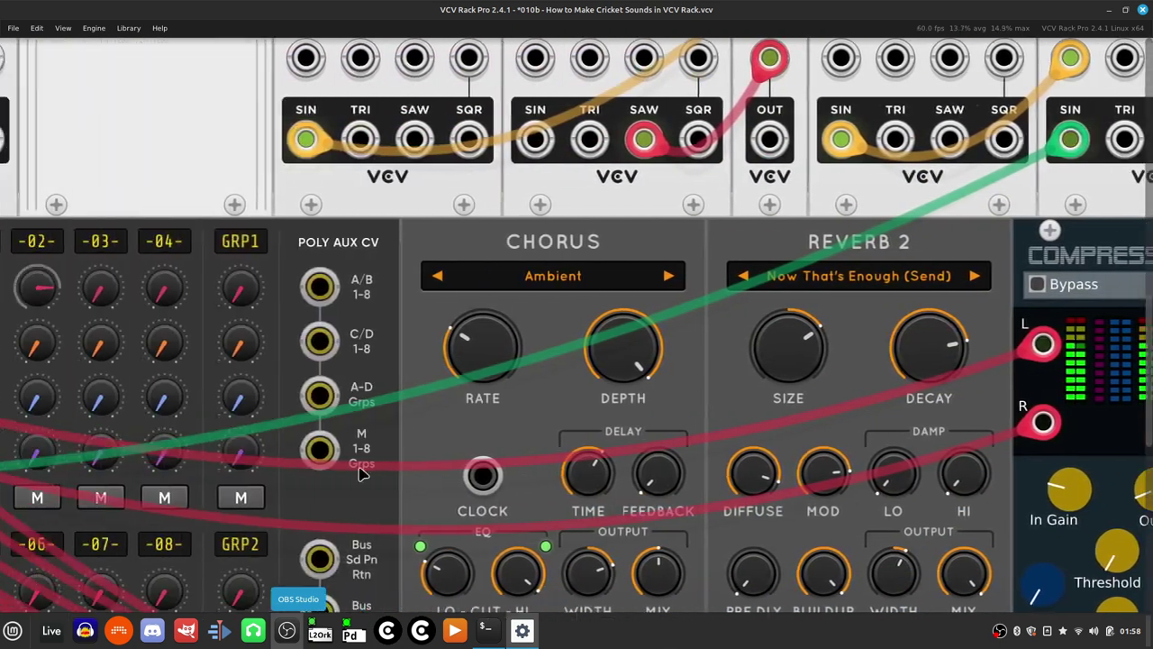
pyautogui.hscroll(-15, 359, 471)
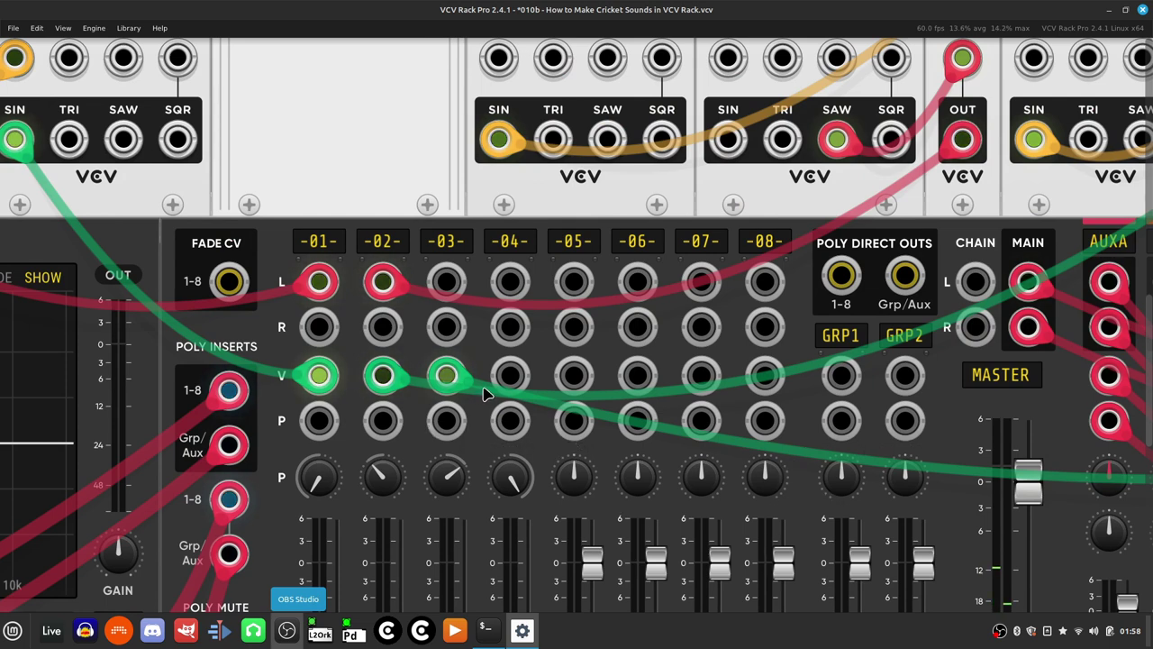
pyautogui.rightClick(517, 384)
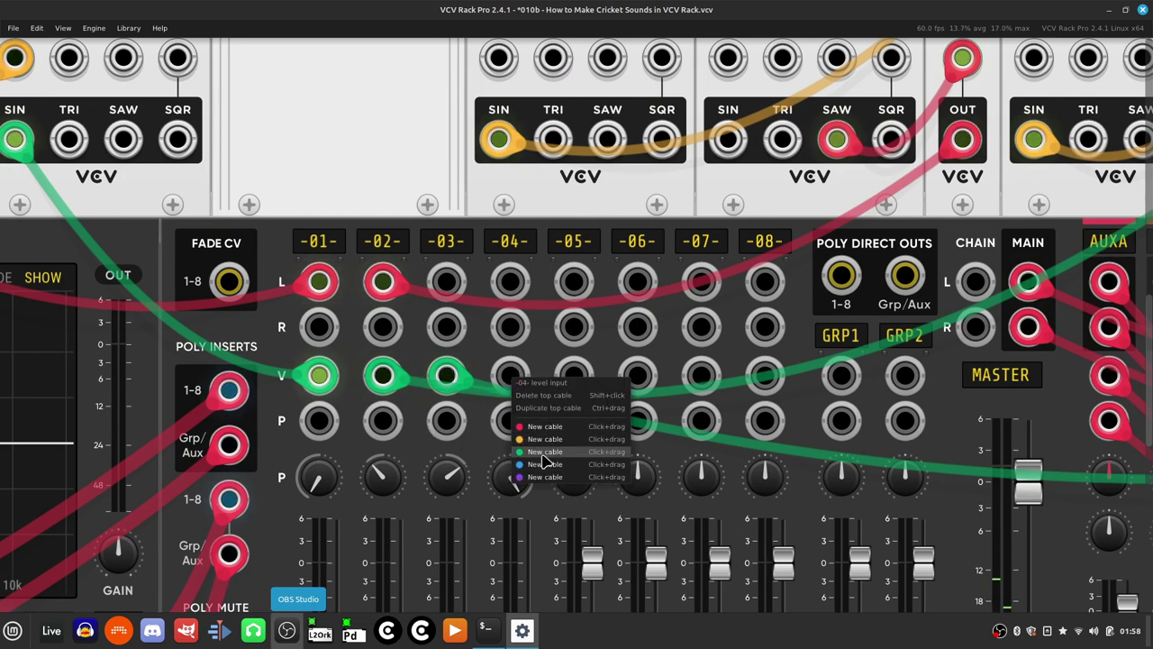
pyautogui.moveTo(545, 460); pyautogui.dragTo(453, 401)
# Step: Set the LFO frequency to 0.034 Hz and the neighbouring VCO to 3400 Hz
pyautogui.scroll(5, 642, 440)
pyautogui.hscroll(-4, 595, 360)
pyautogui.scroll(5, 736, 316)
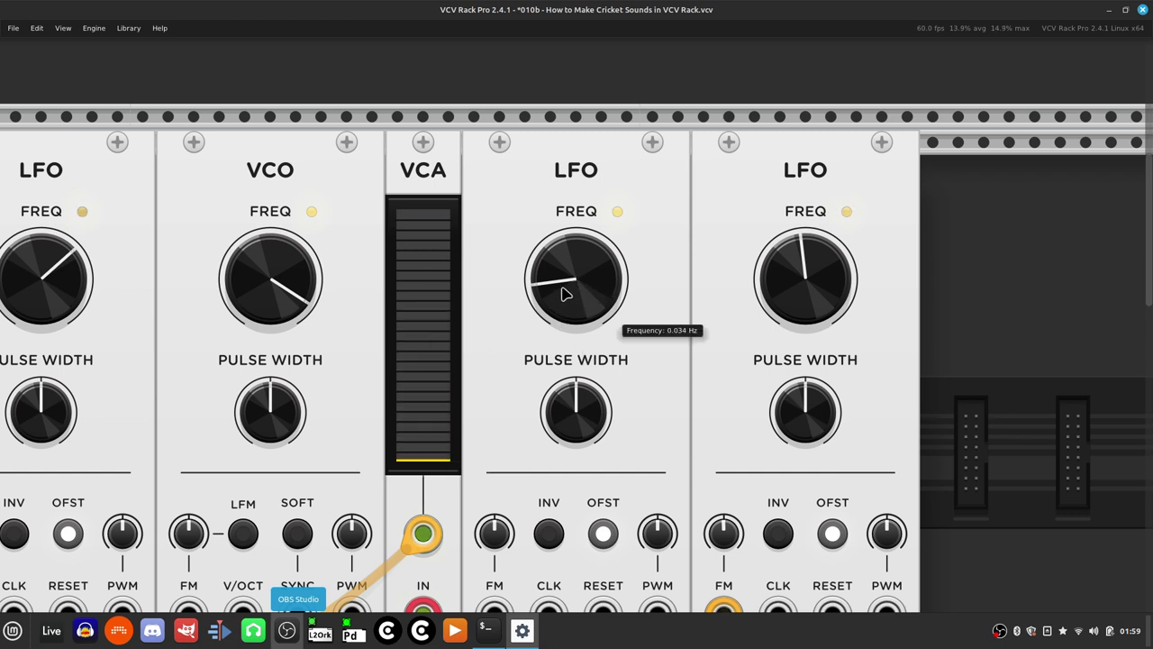
pyautogui.rightClick(562, 291)
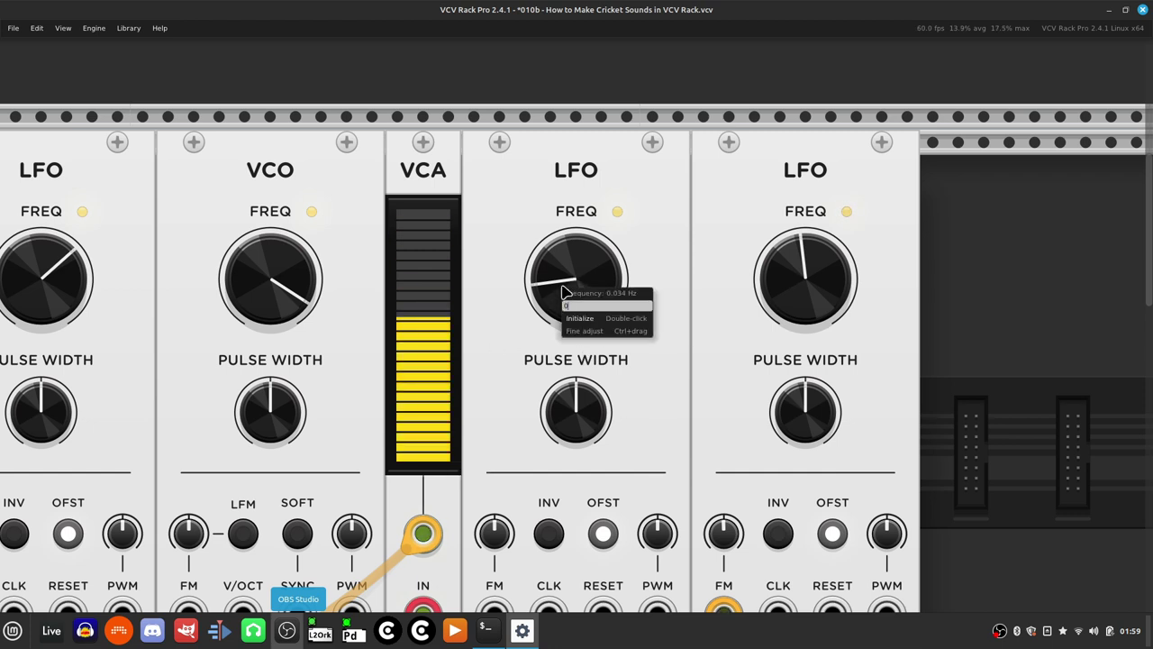
pyautogui.write('.034')
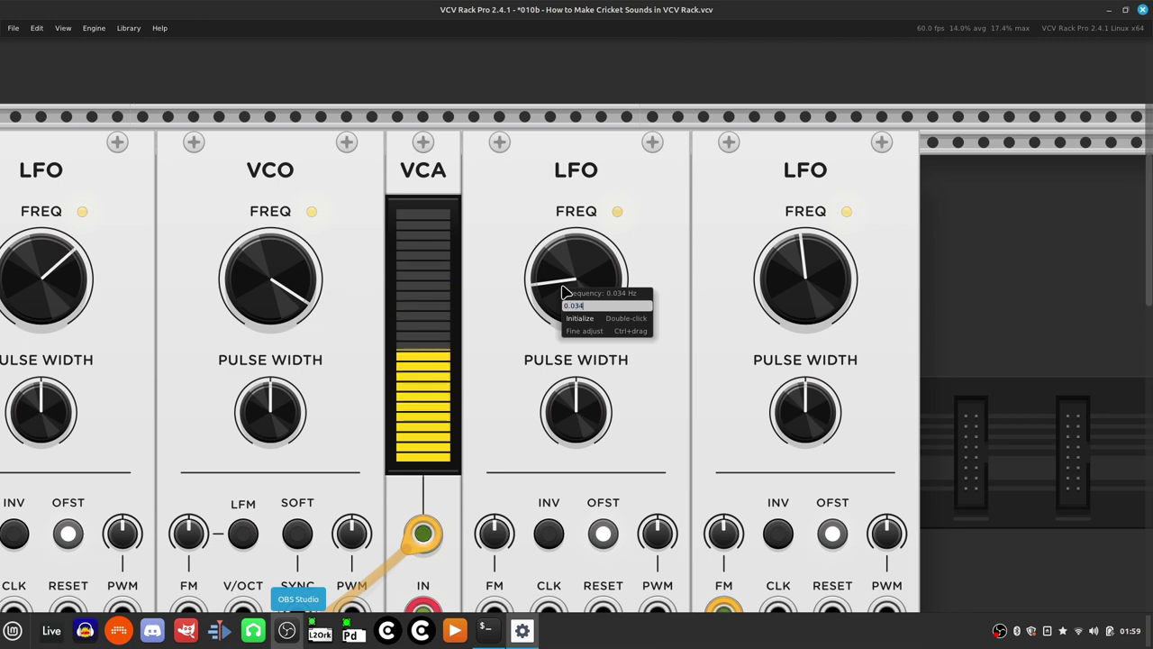
pyautogui.press('Return')
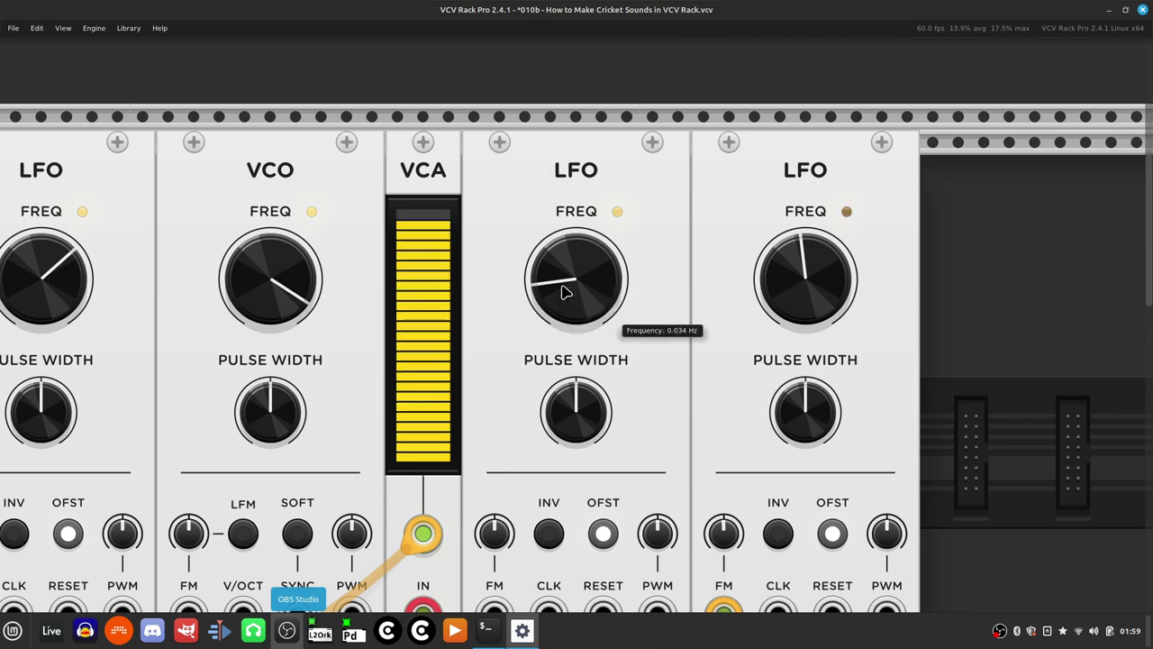
pyautogui.hscroll(-5, 561, 291)
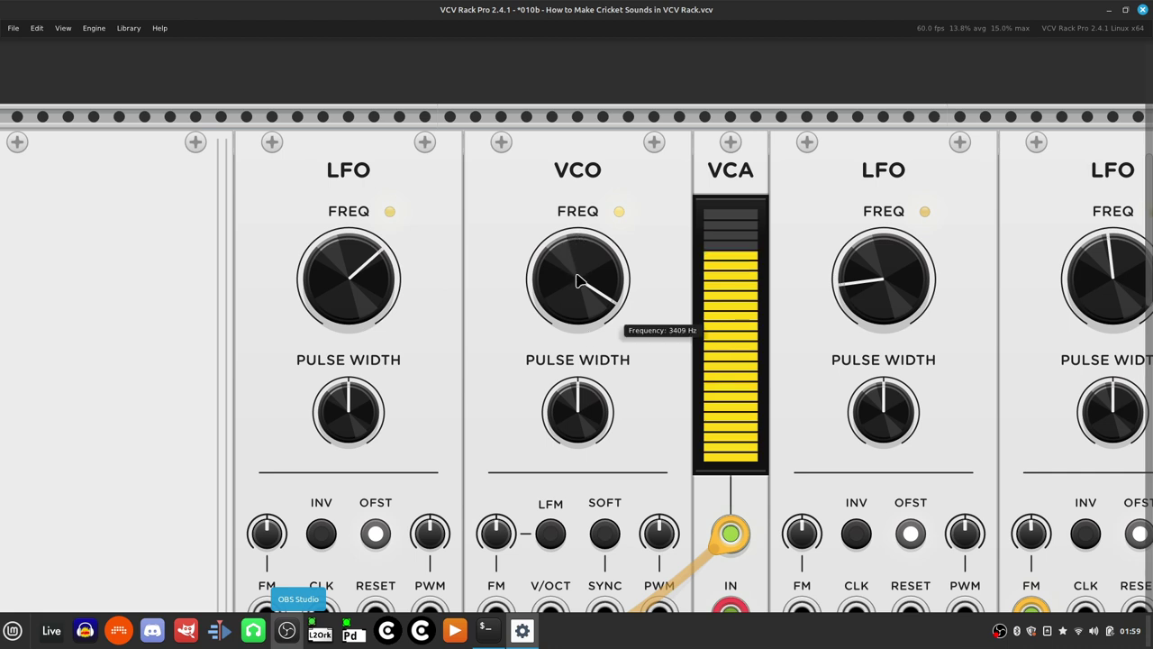
pyautogui.rightClick(571, 276)
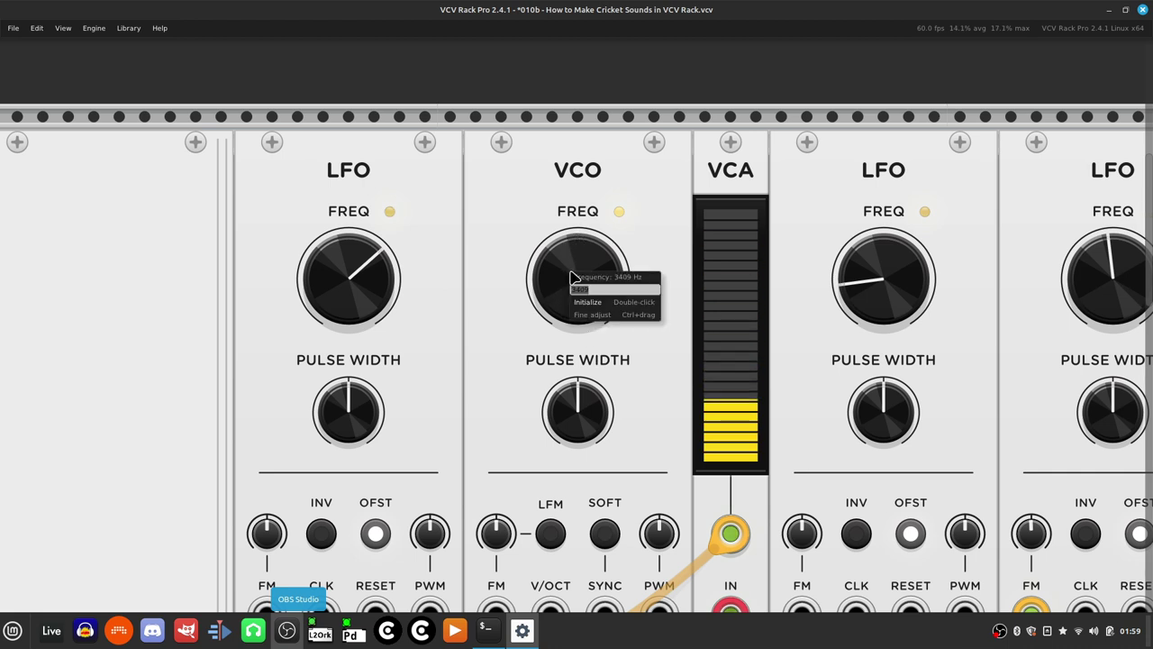
pyautogui.write('3400')
pyautogui.press('Return')
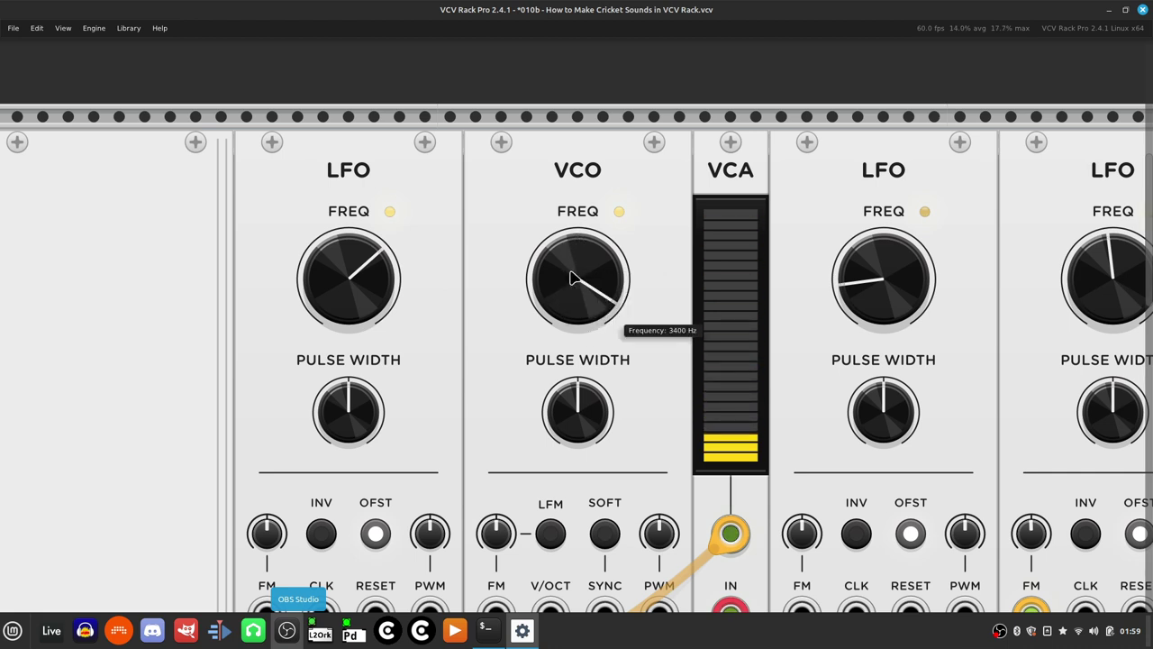
# Step: Correct the LFO frequency to 0.043 Hz and retune the VCO to 3310 Hz
pyautogui.hscroll(10, 567, 265)
pyautogui.hscroll(-6, 561, 278)
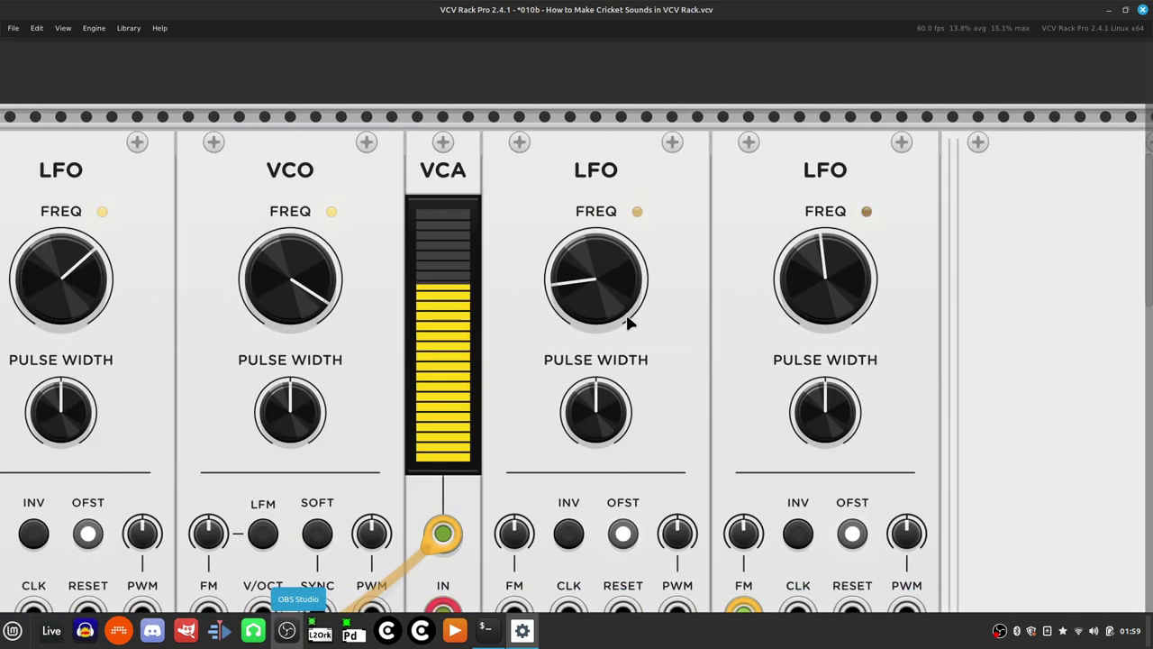
pyautogui.rightClick(602, 286)
pyautogui.write('0.043')
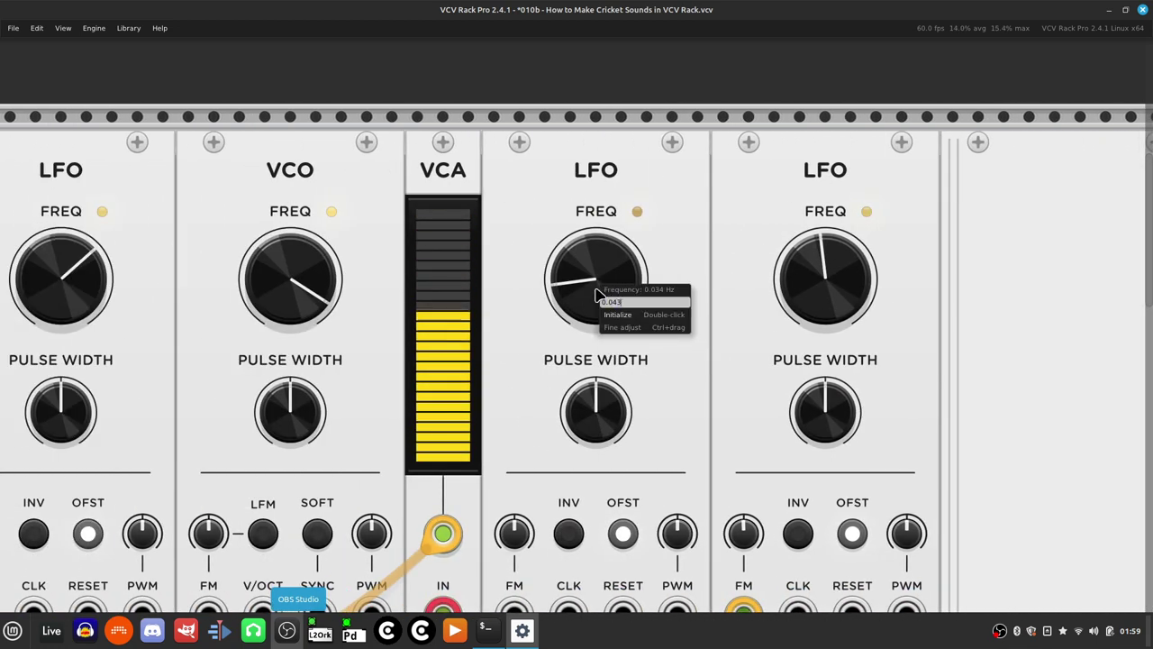
pyautogui.press('Return')
pyautogui.hscroll(-3, 597, 294)
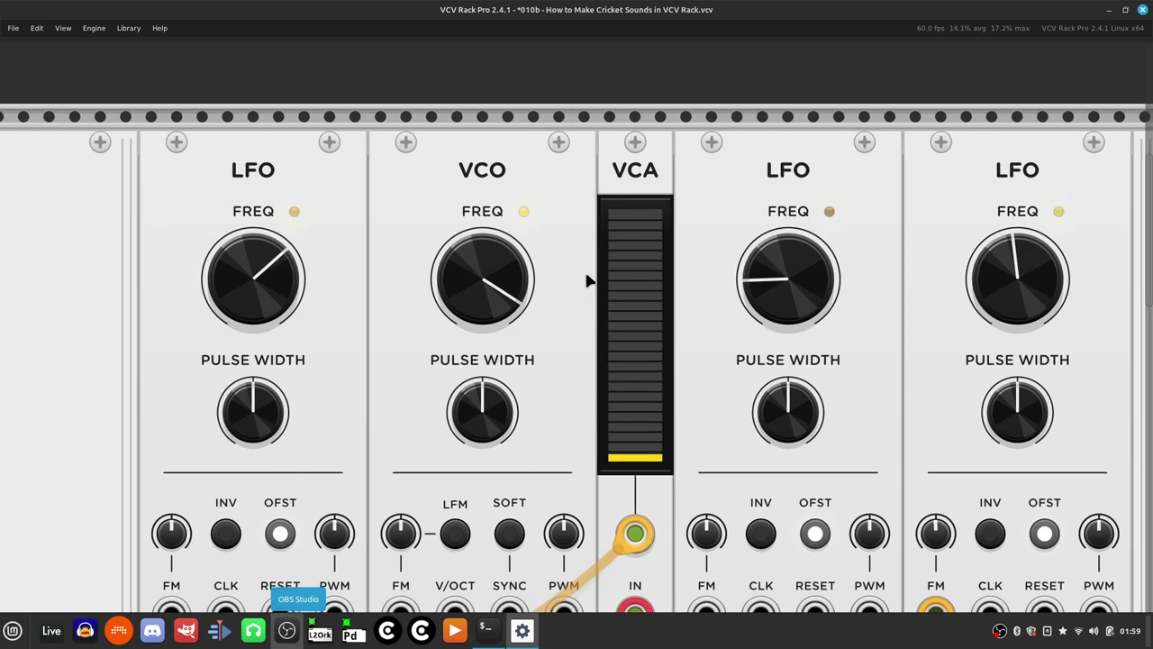
pyautogui.rightClick(463, 286)
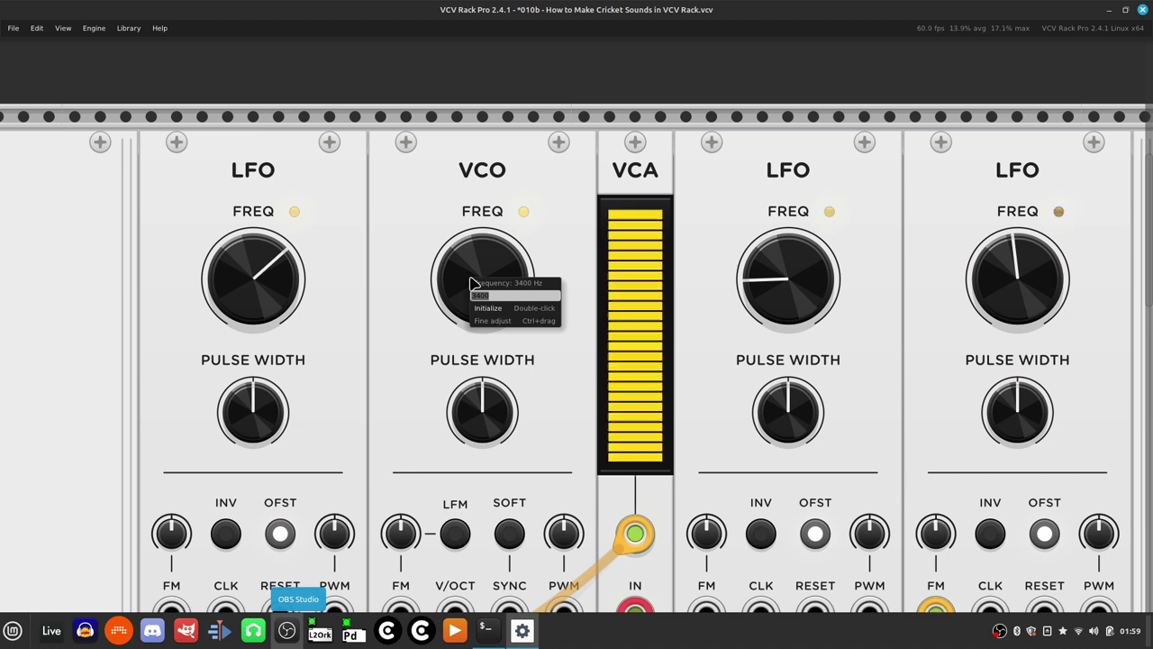
pyautogui.write('3391')
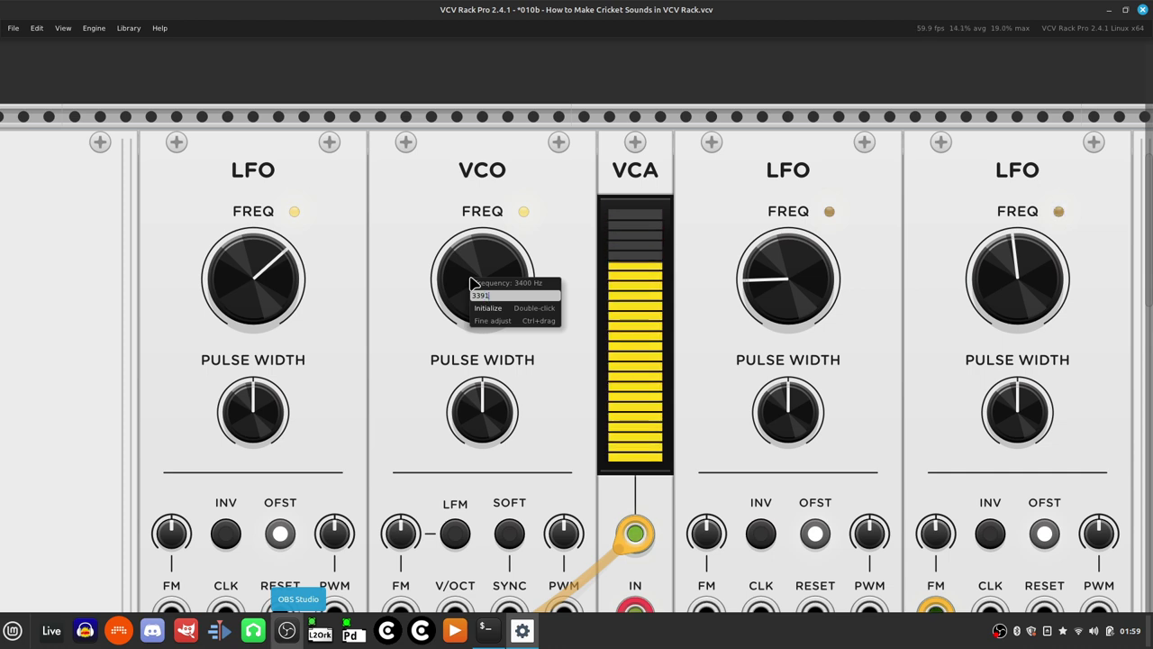
pyautogui.press('BackSpace')
pyautogui.press('BackSpace')
pyautogui.press('BackSpace')
pyautogui.press('BackSpace')
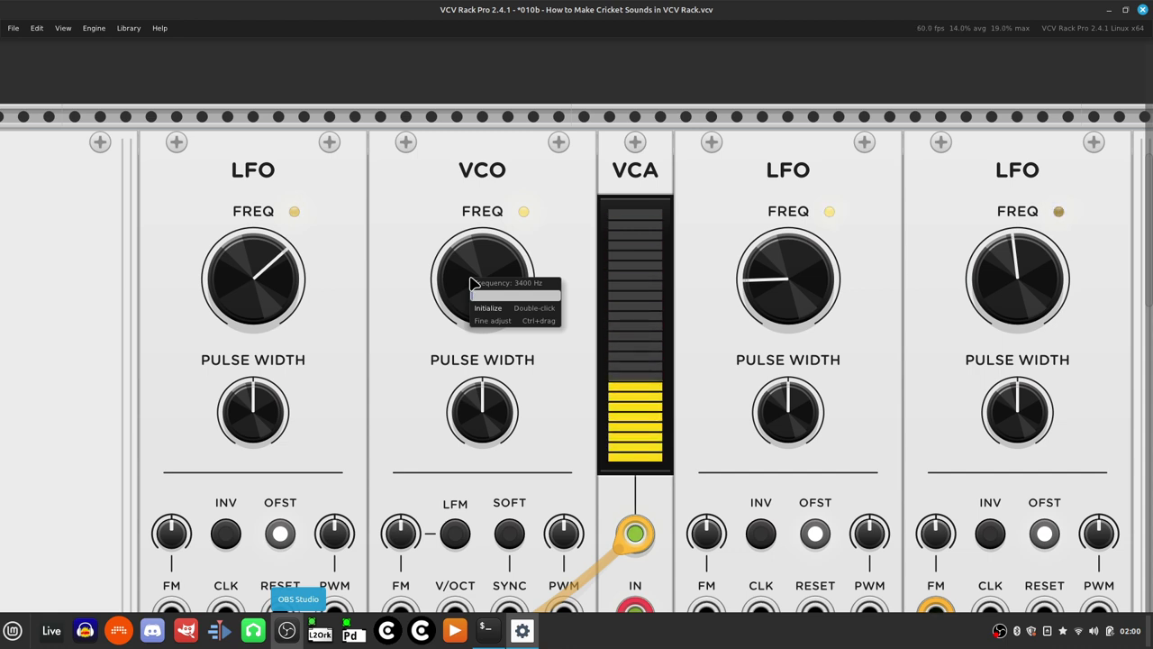
pyautogui.write('3310')
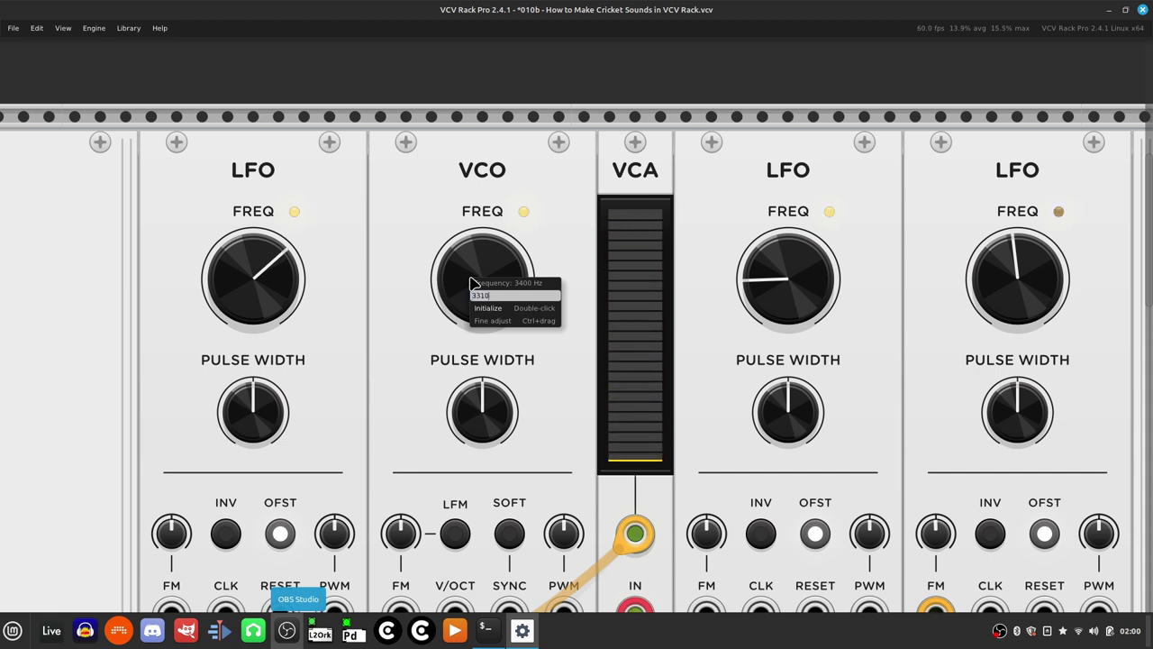
pyautogui.press('Return')
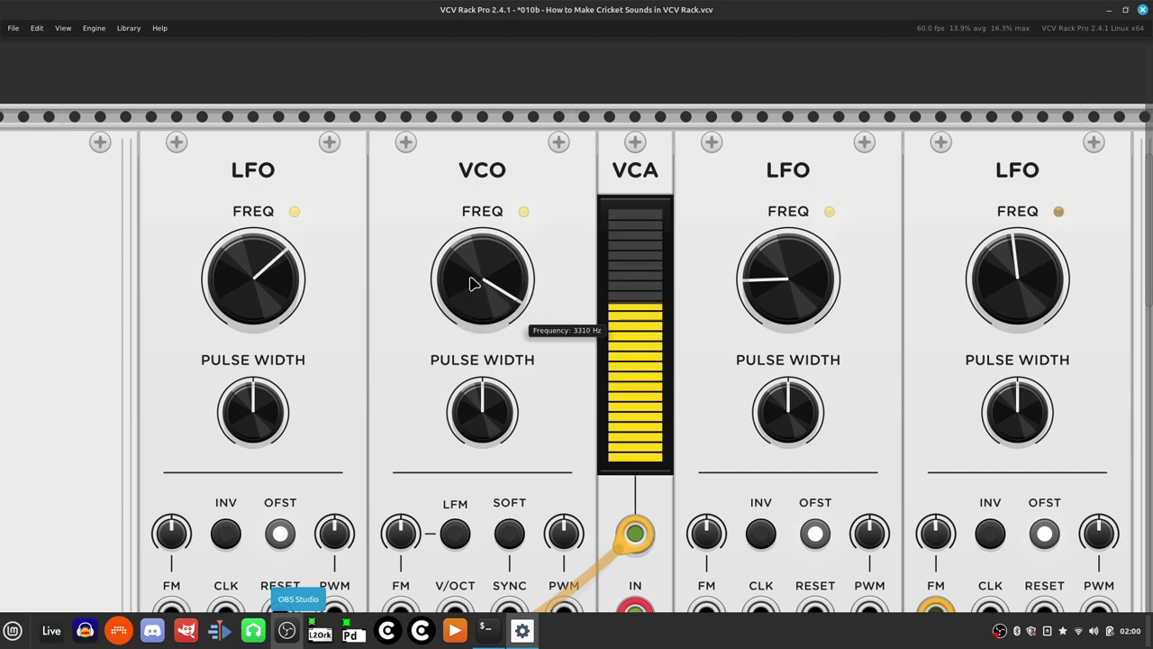
# Step: Tune another VCO to 349 Hz
pyautogui.scroll(-4, 469, 283)
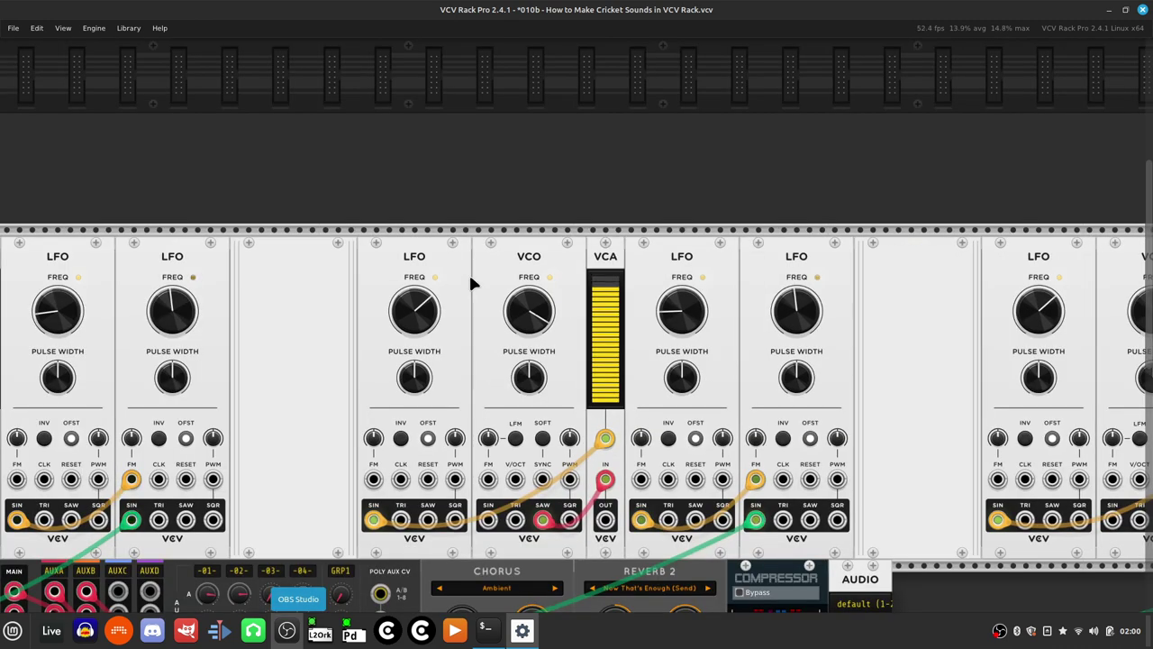
pyautogui.scroll(-2, 469, 272)
pyautogui.scroll(2, 466, 274)
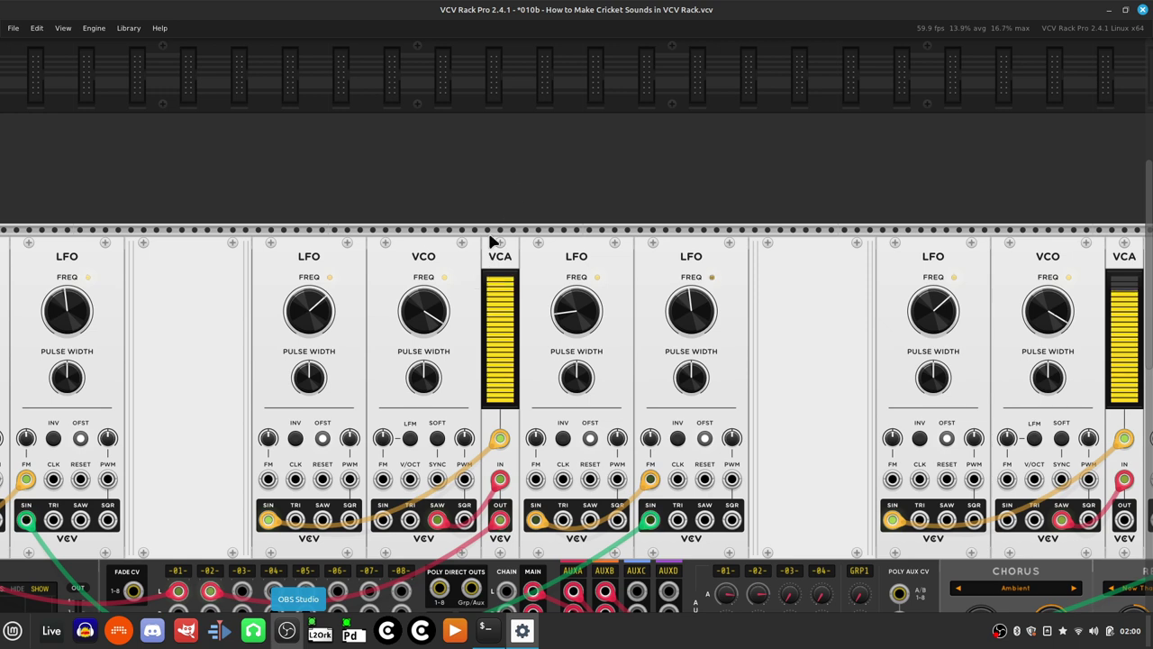
pyautogui.rightClick(419, 315)
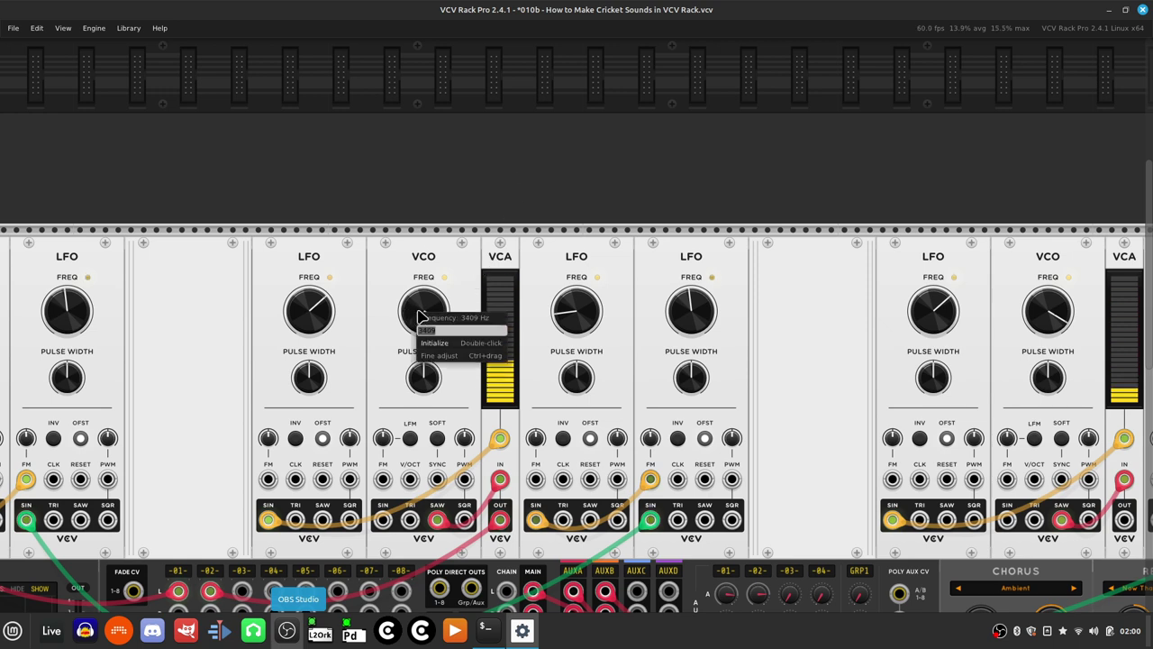
pyautogui.write('349')
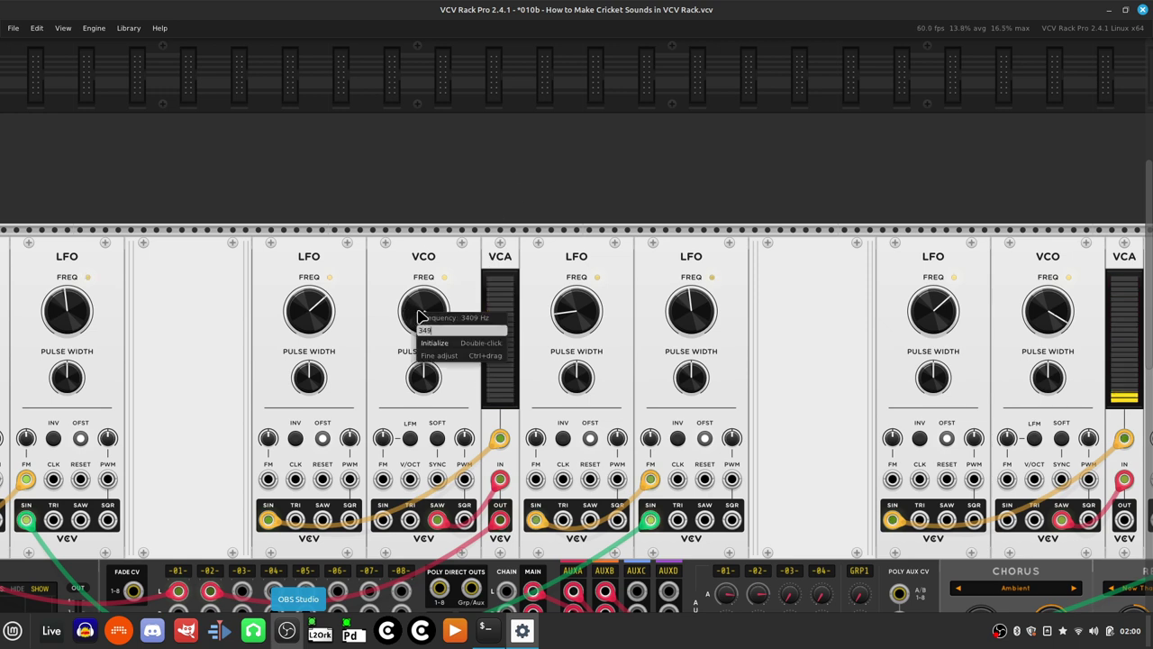
pyautogui.press('Return')
# Step: Run a red cable from a VCA output to mixer channel 03's left input
pyautogui.scroll(-3, 419, 315)
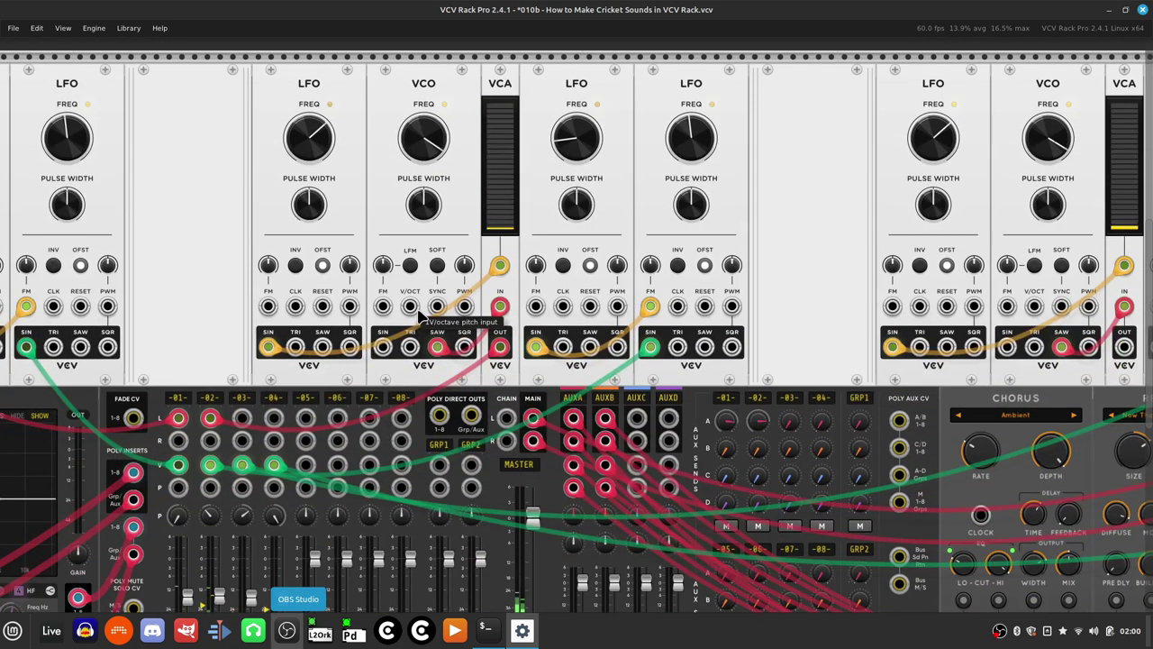
pyautogui.scroll(2, 418, 314)
pyautogui.hscroll(3, 418, 313)
pyautogui.hscroll(-4, 419, 313)
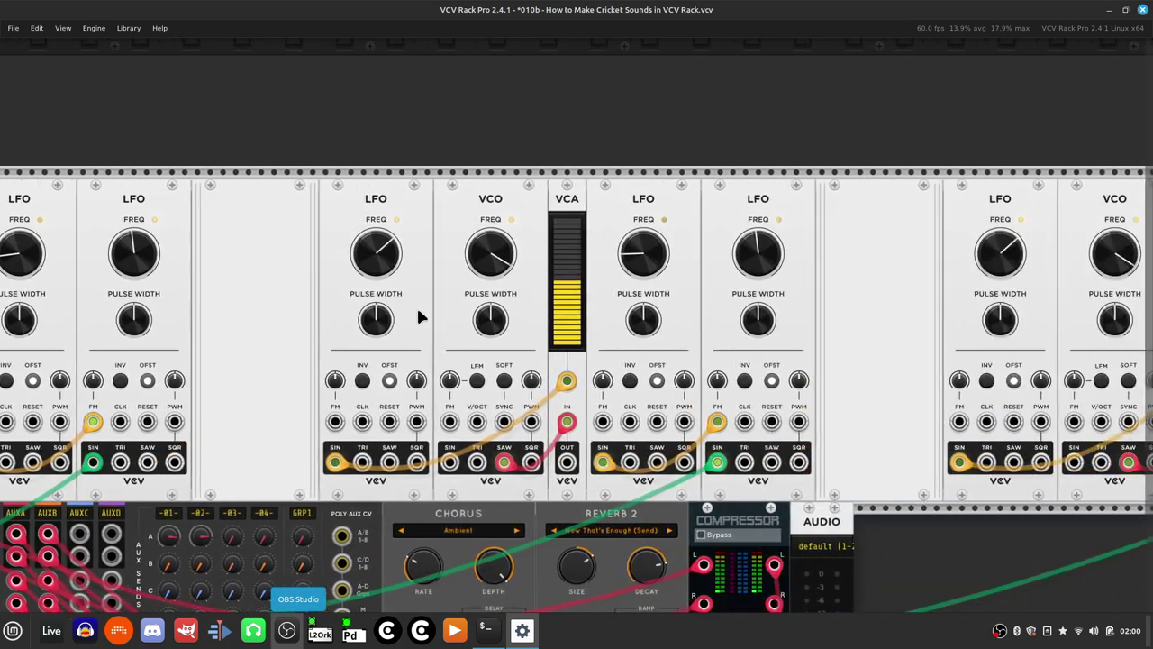
pyautogui.scroll(-3, 418, 314)
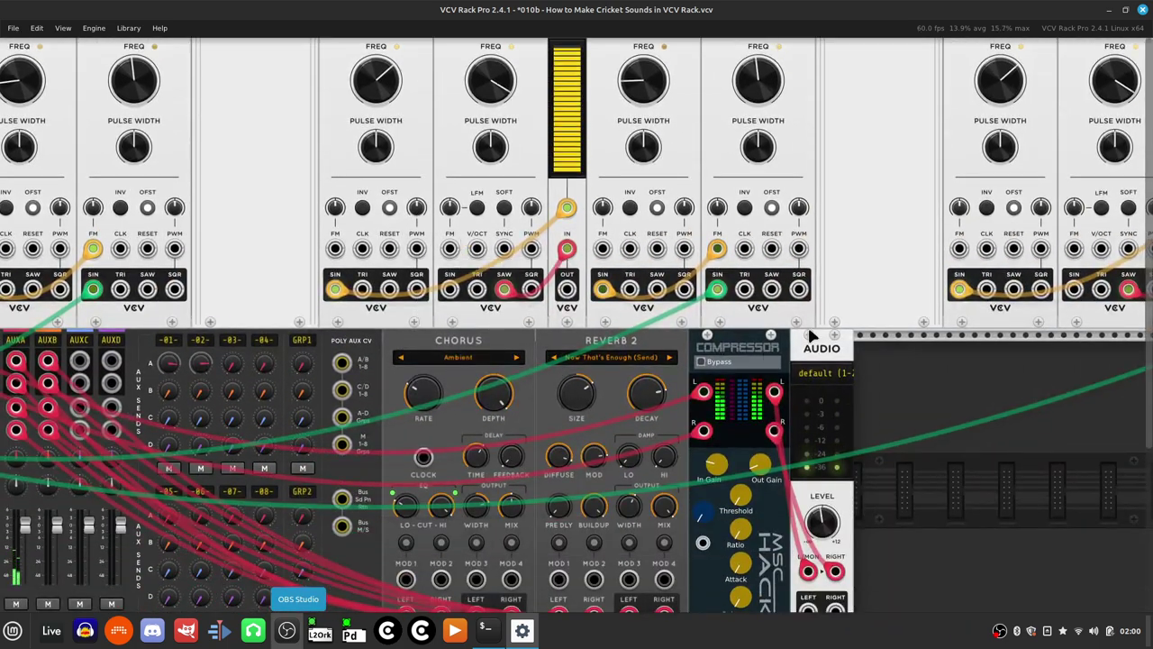
pyautogui.rightClick(565, 289)
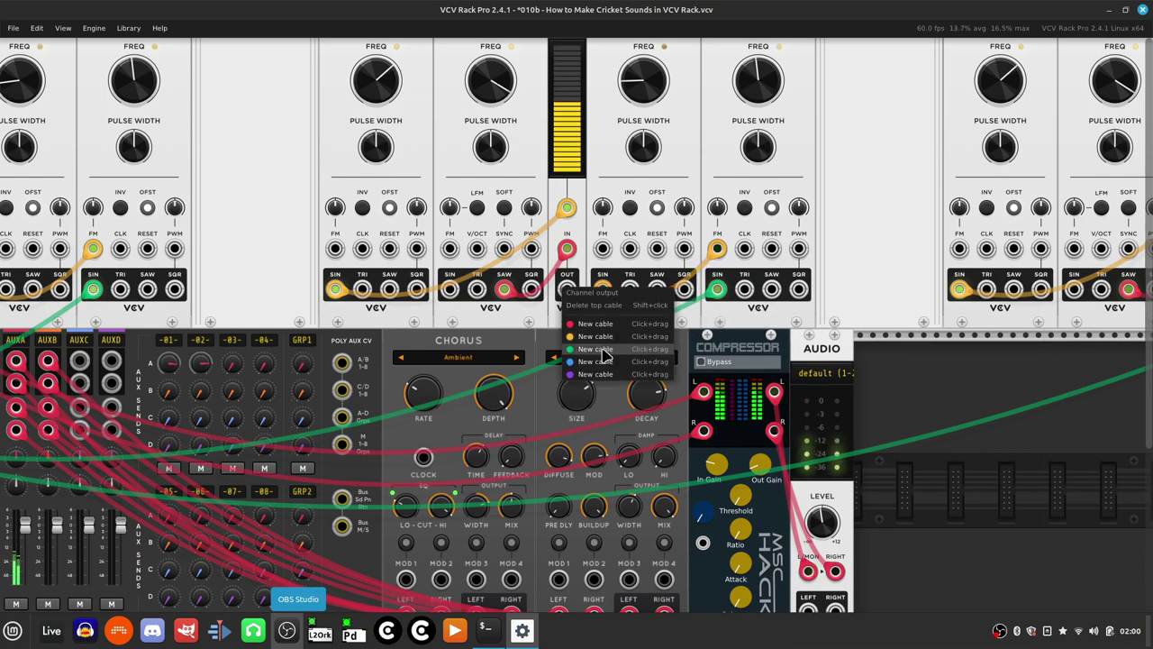
pyautogui.hscroll(-10, 631, 469)
pyautogui.moveTo(604, 349); pyautogui.dragTo(396, 362)
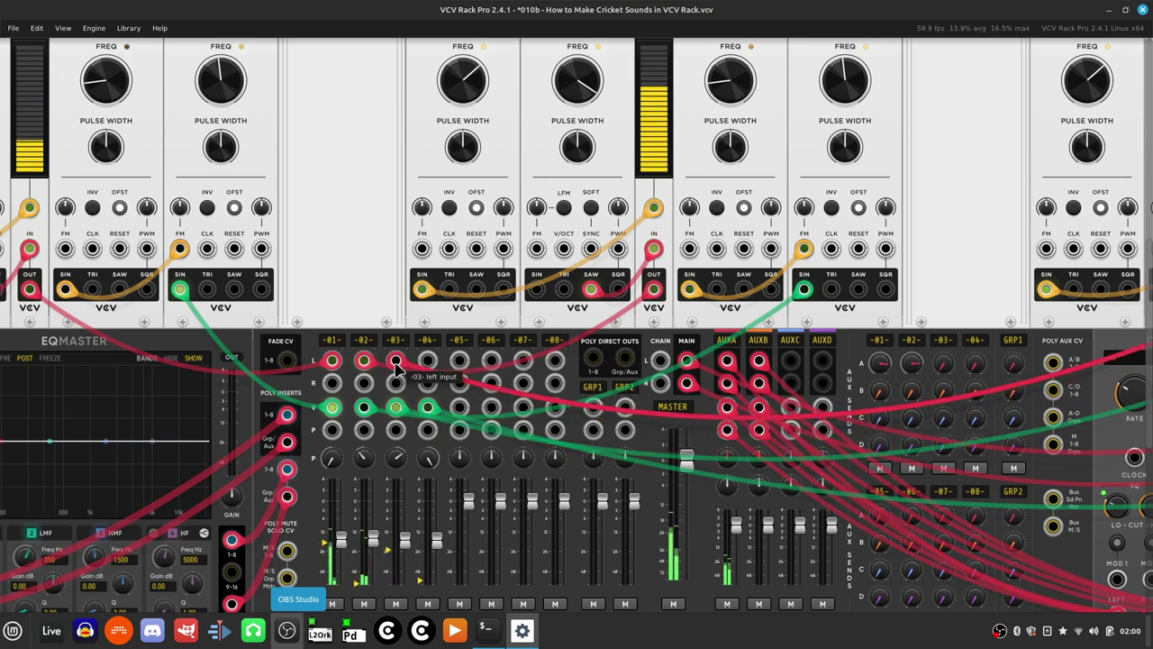
# Step: Patch a red cable from channel 04's left input to the middle VCA's output
pyautogui.rightClick(427, 360)
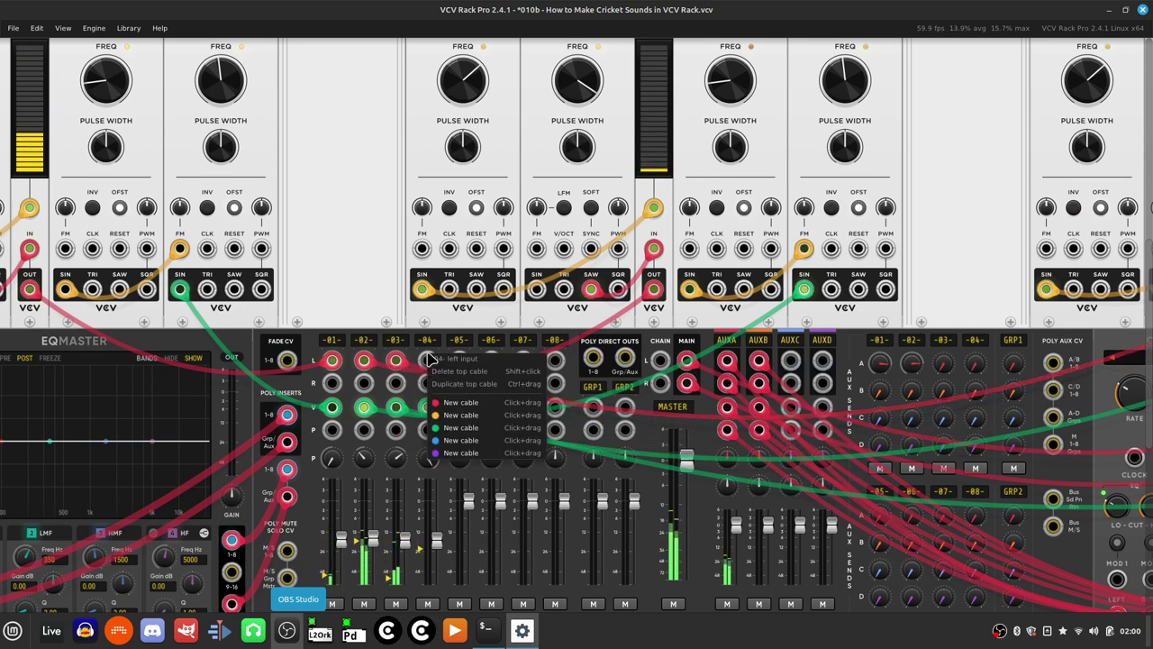
pyautogui.click(464, 402)
pyautogui.hscroll(10, 585, 405)
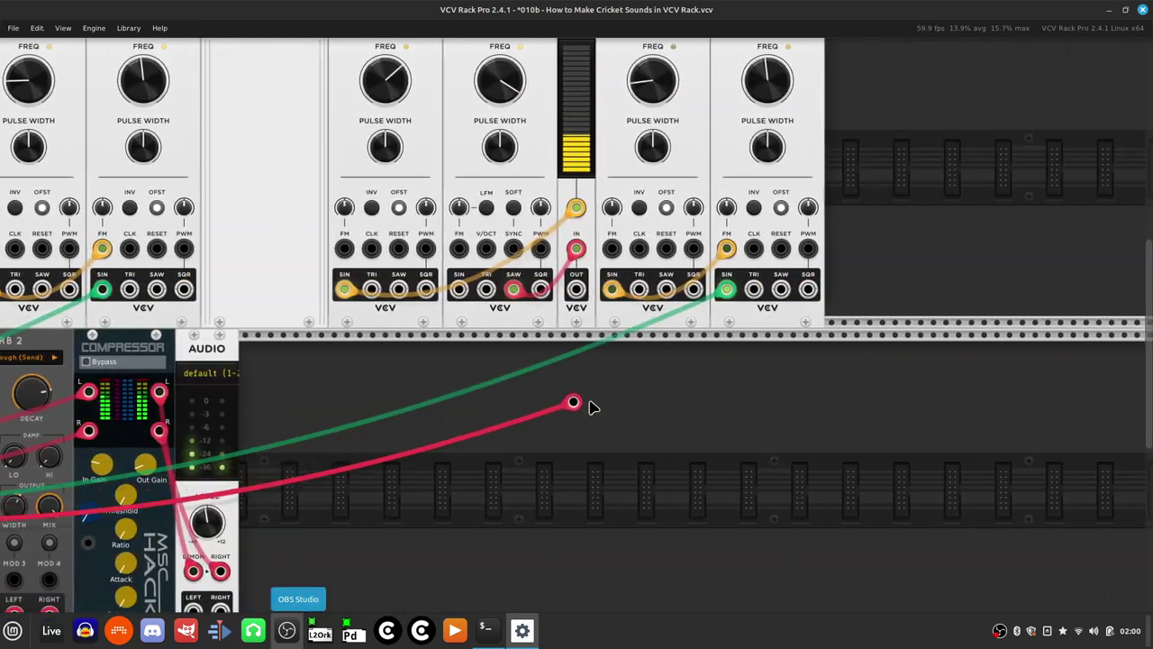
pyautogui.hscroll(1, 590, 407)
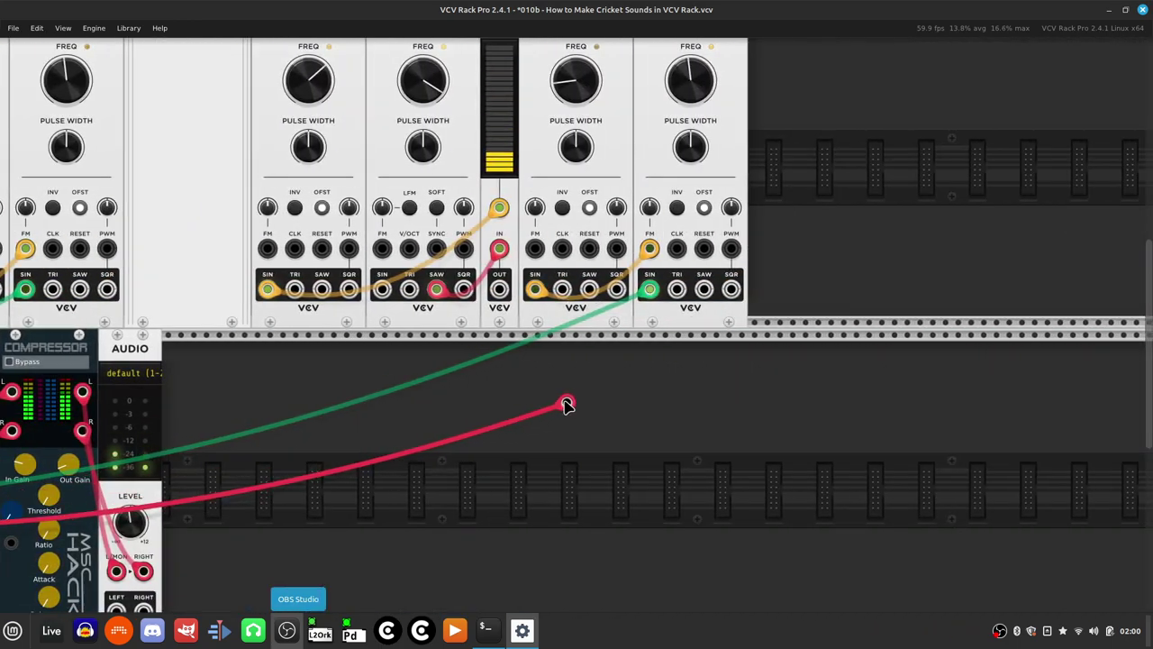
pyautogui.click(500, 290)
pyautogui.hscroll(-10, 325, 351)
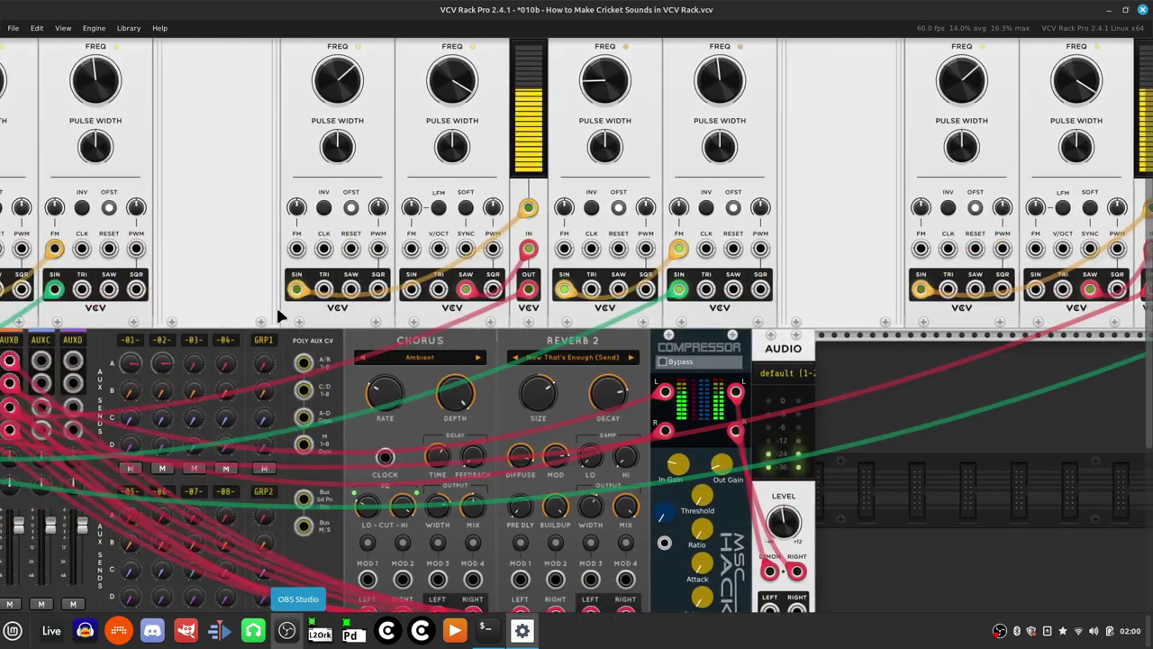
pyautogui.hscroll(-2, 275, 300)
pyautogui.scroll(2, 275, 300)
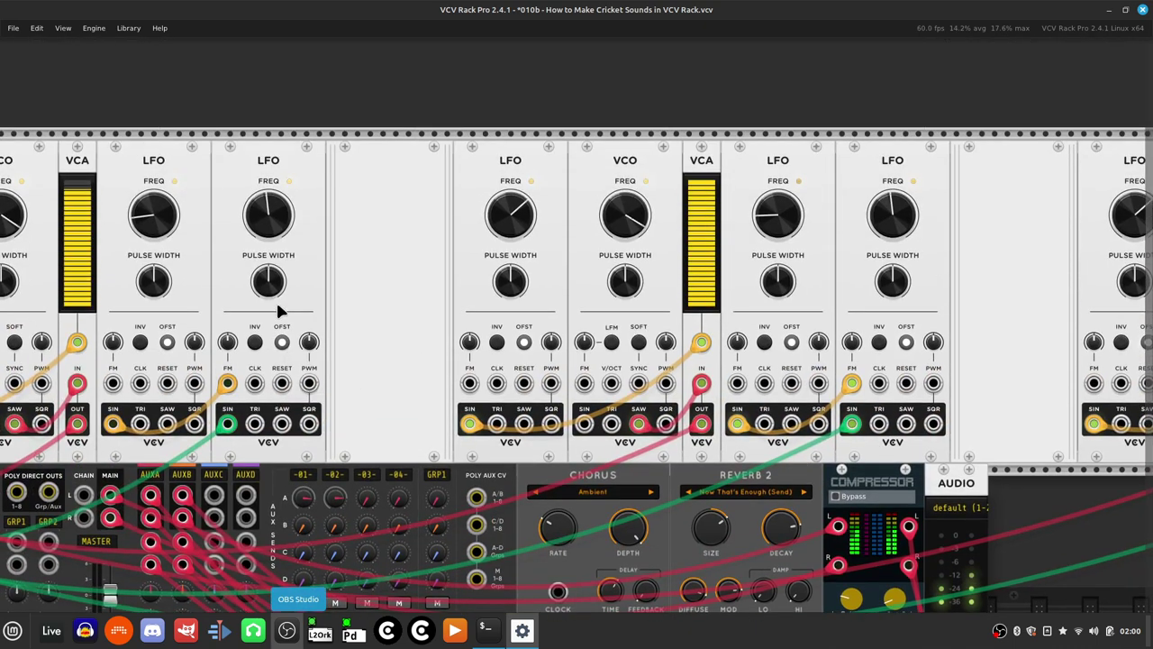
# Step: Raise the first VCO's frequency to 4000 Hz
pyautogui.scroll(-2, 275, 299)
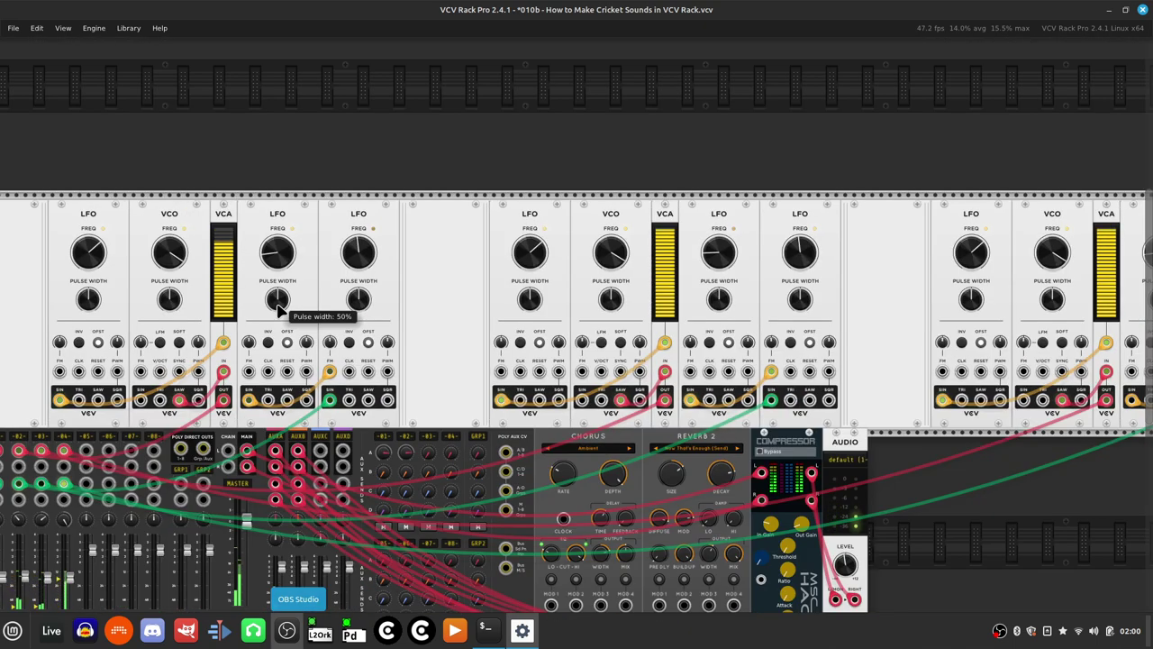
pyautogui.hscroll(-5, 275, 299)
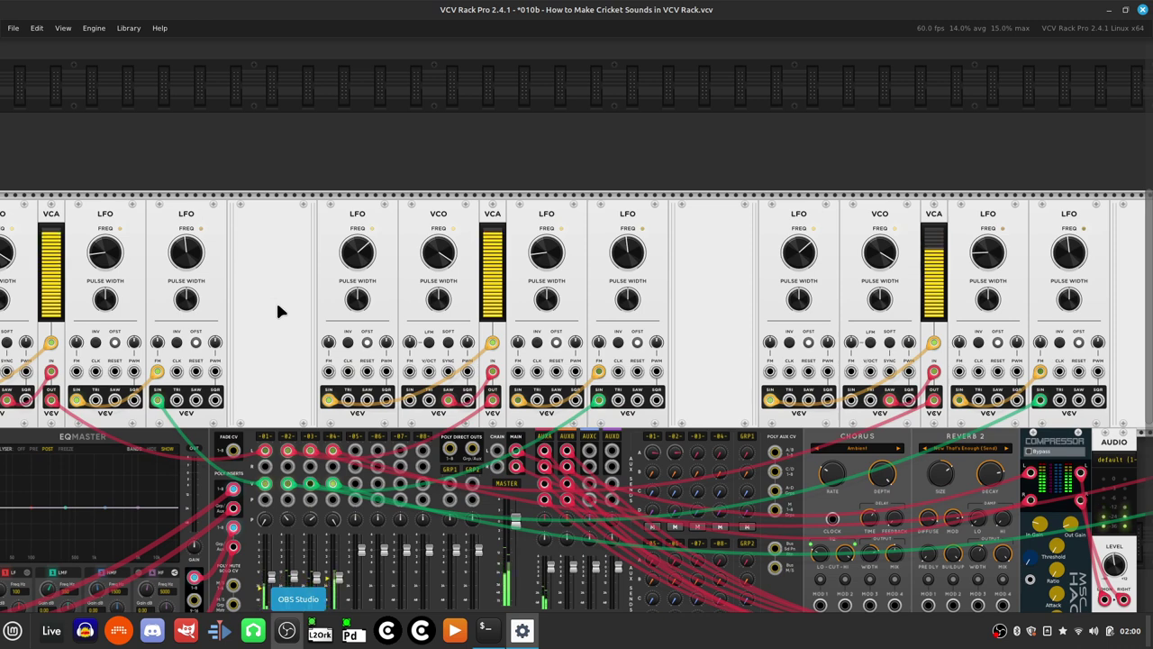
pyautogui.rightClick(430, 245)
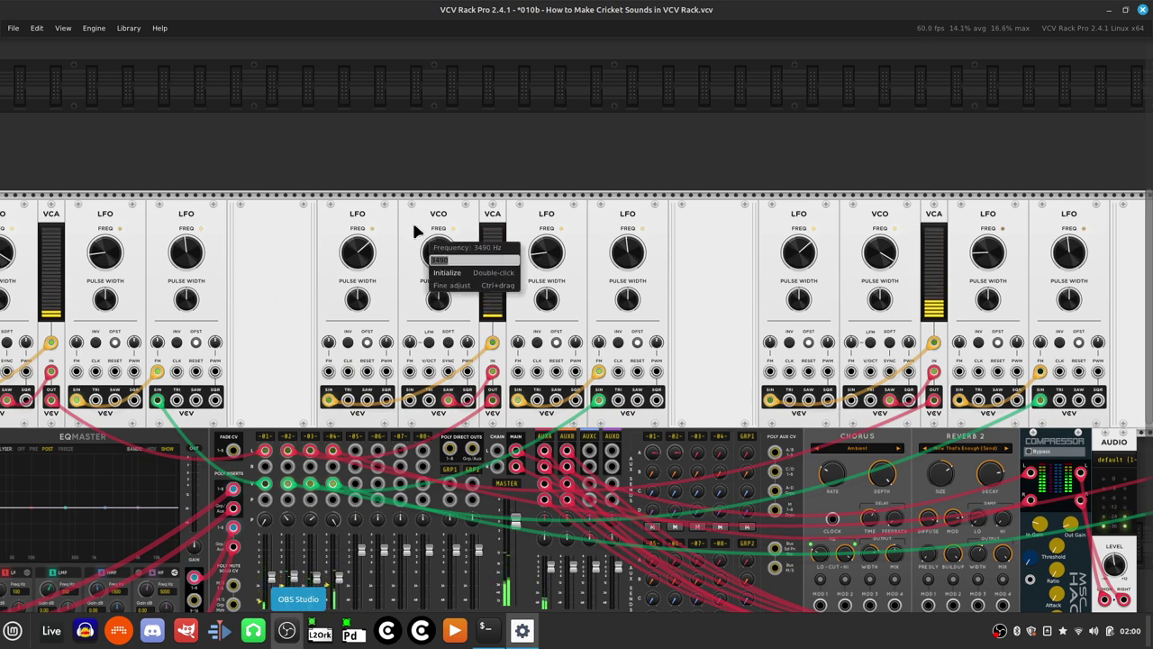
pyautogui.write('4000')
pyautogui.press('Return')
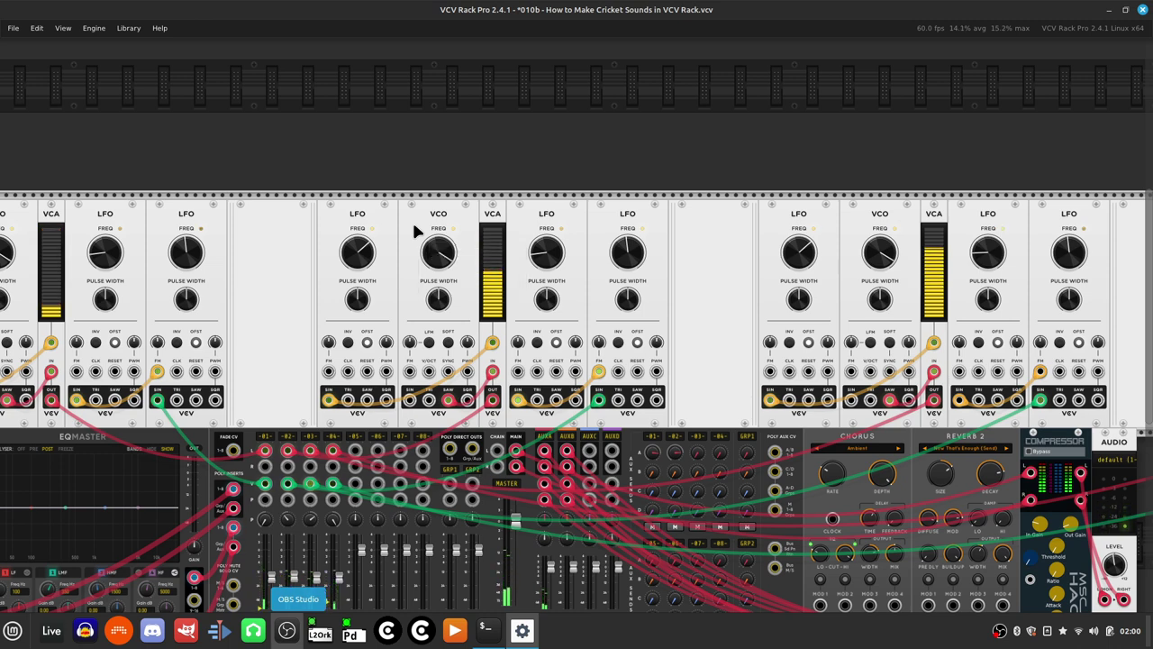
# Step: Enter 3391 as the second VCO's frequency
pyautogui.hscroll(5, 622, 232)
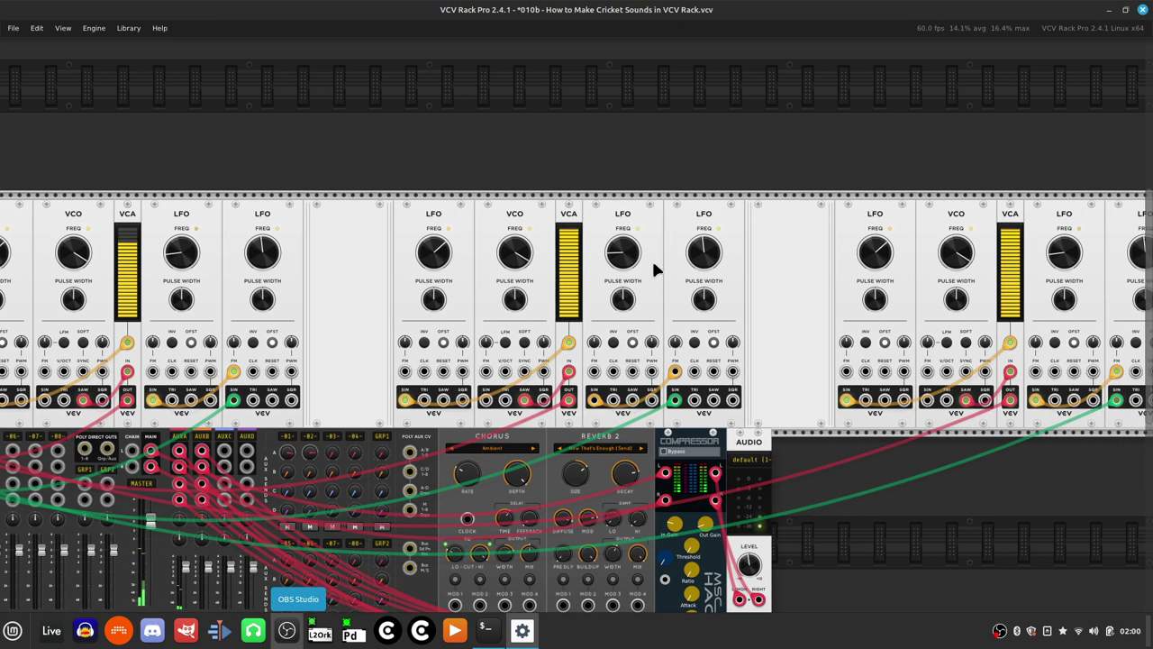
pyautogui.rightClick(518, 257)
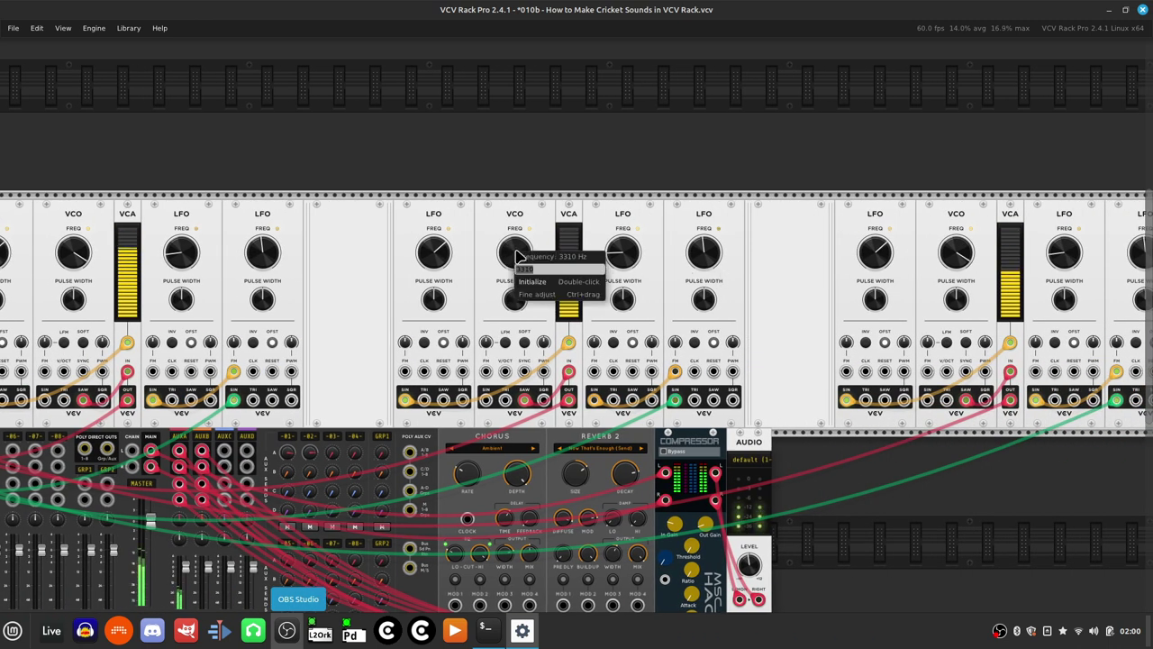
pyautogui.write('33')
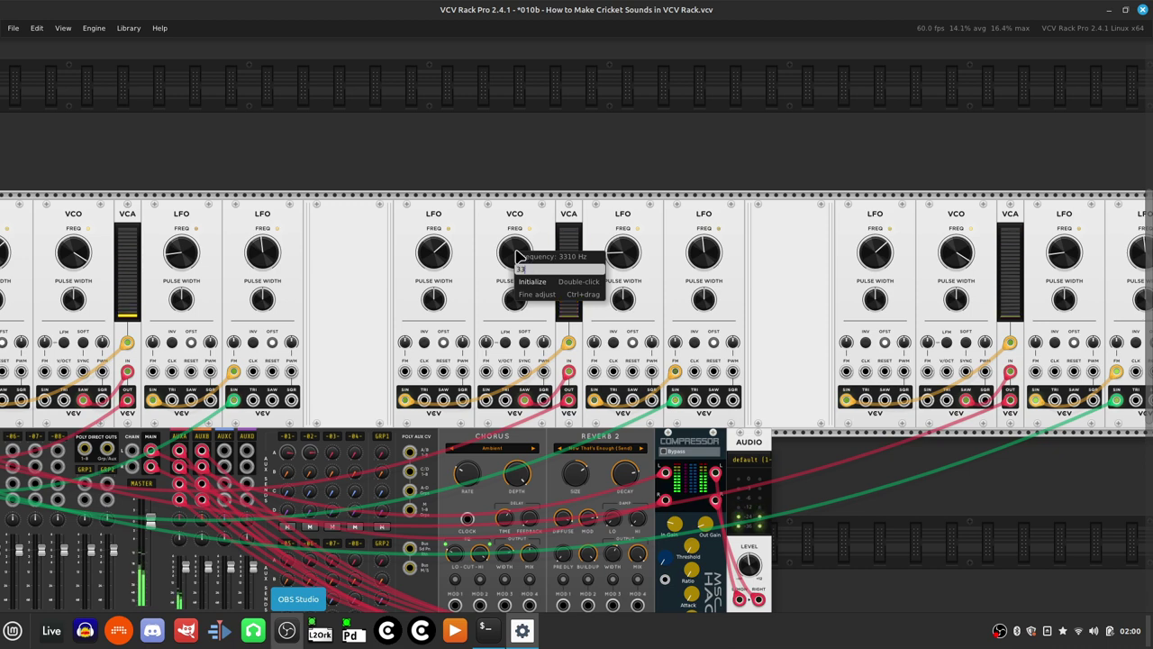
pyautogui.write('91')
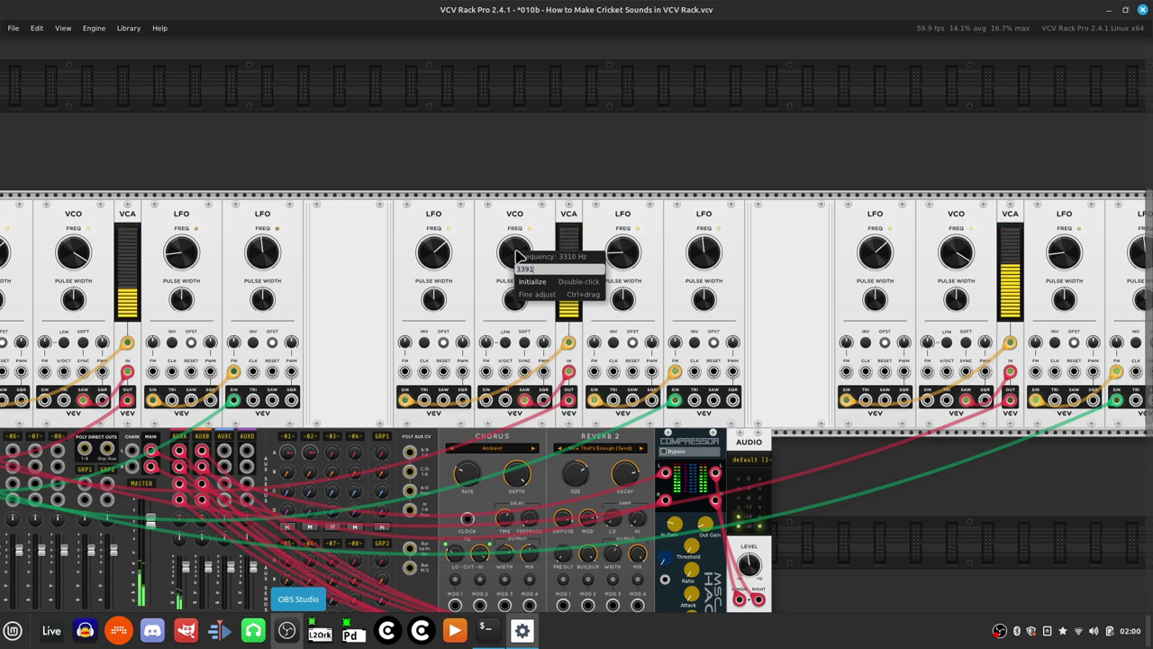
# Step: Commit 3391 Hz on the second VCO and bring the MixMaster channel strips into close view
pyautogui.press('Return')
pyautogui.hscroll(-5, 520, 257)
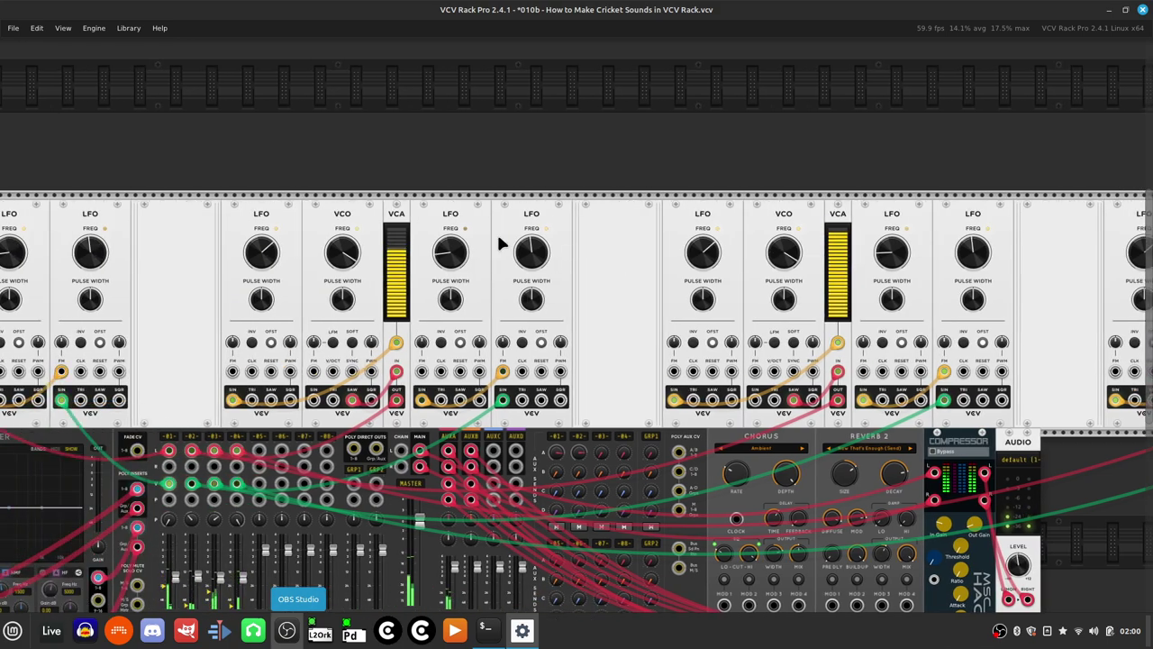
pyautogui.scroll(-2, 456, 319)
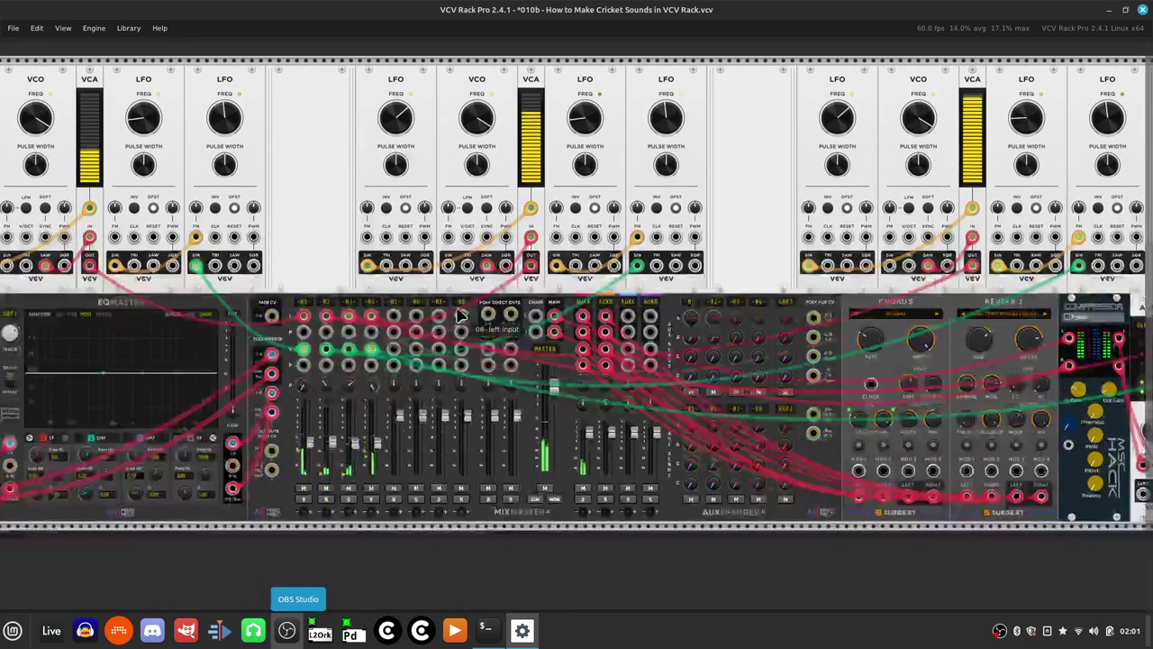
pyautogui.hscroll(1, 360, 194)
pyautogui.hscroll(12, 361, 193)
pyautogui.scroll(2, 703, 307)
pyautogui.hscroll(-9, 580, 373)
pyautogui.scroll(-3, 360, 423)
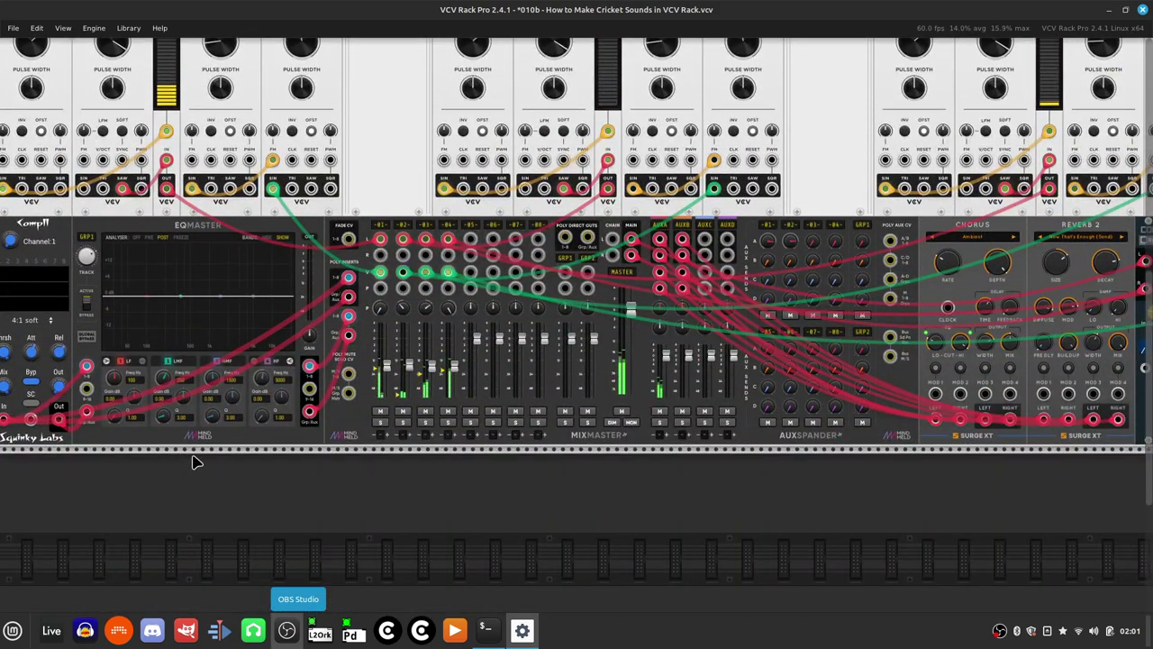
pyautogui.scroll(3, 192, 463)
pyautogui.scroll(2, 191, 463)
pyautogui.hscroll(-3, 192, 463)
pyautogui.scroll(-2, 192, 463)
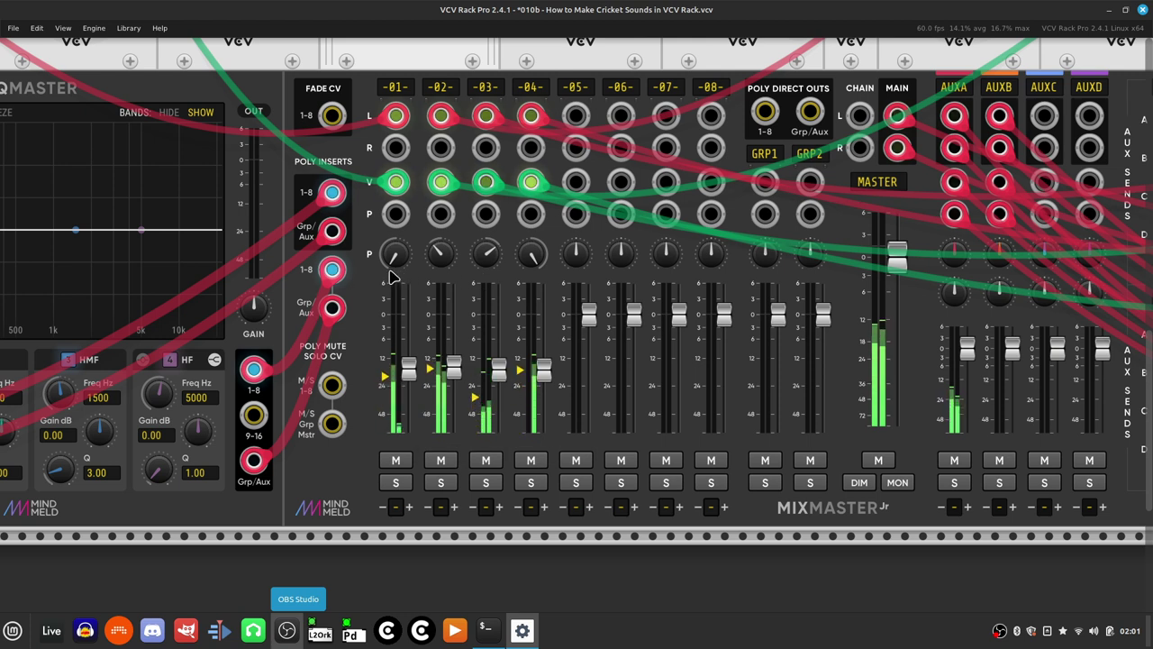
pyautogui.moveTo(442, 267)
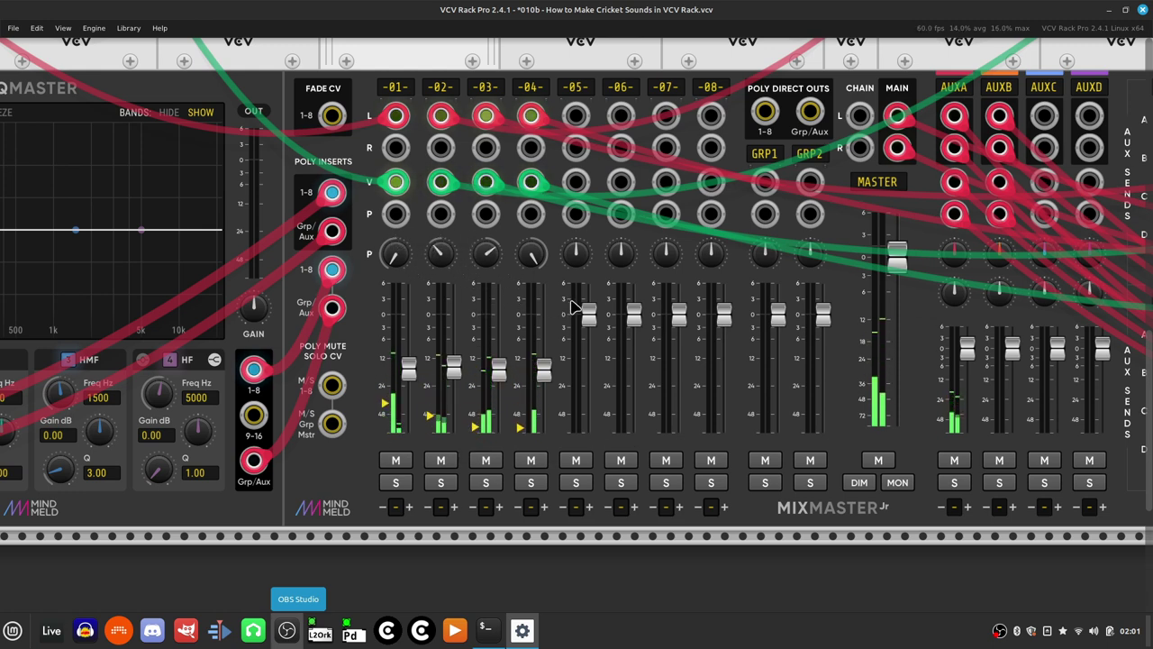
pyautogui.hscroll(10, 505, 306)
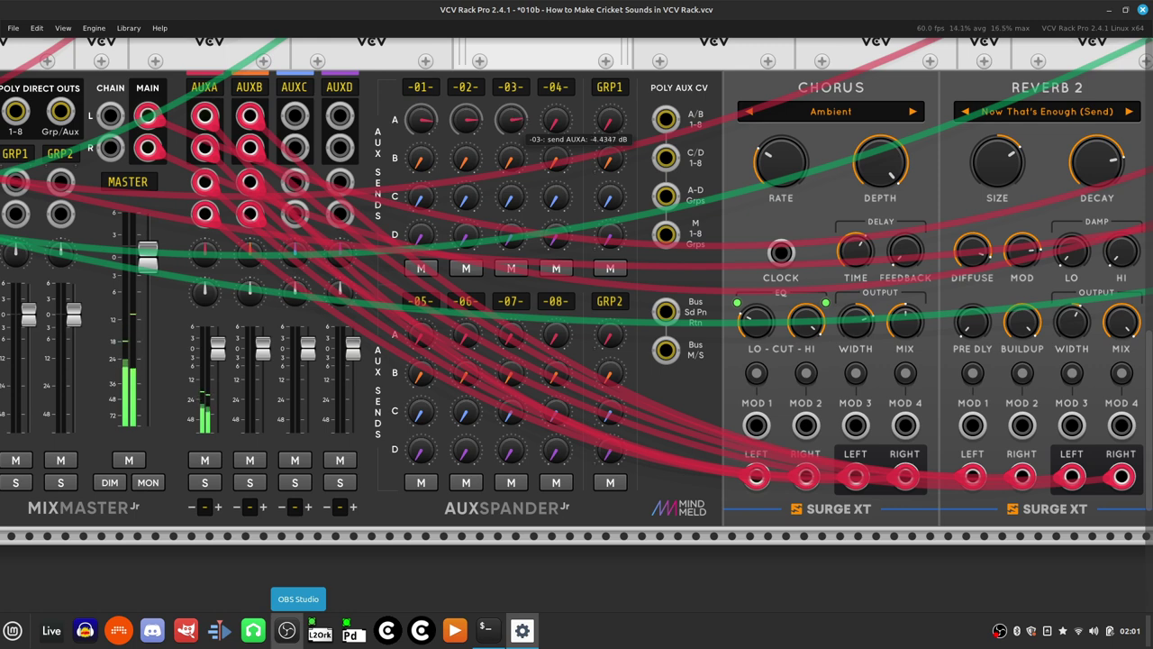
pyautogui.moveTo(558, 129)
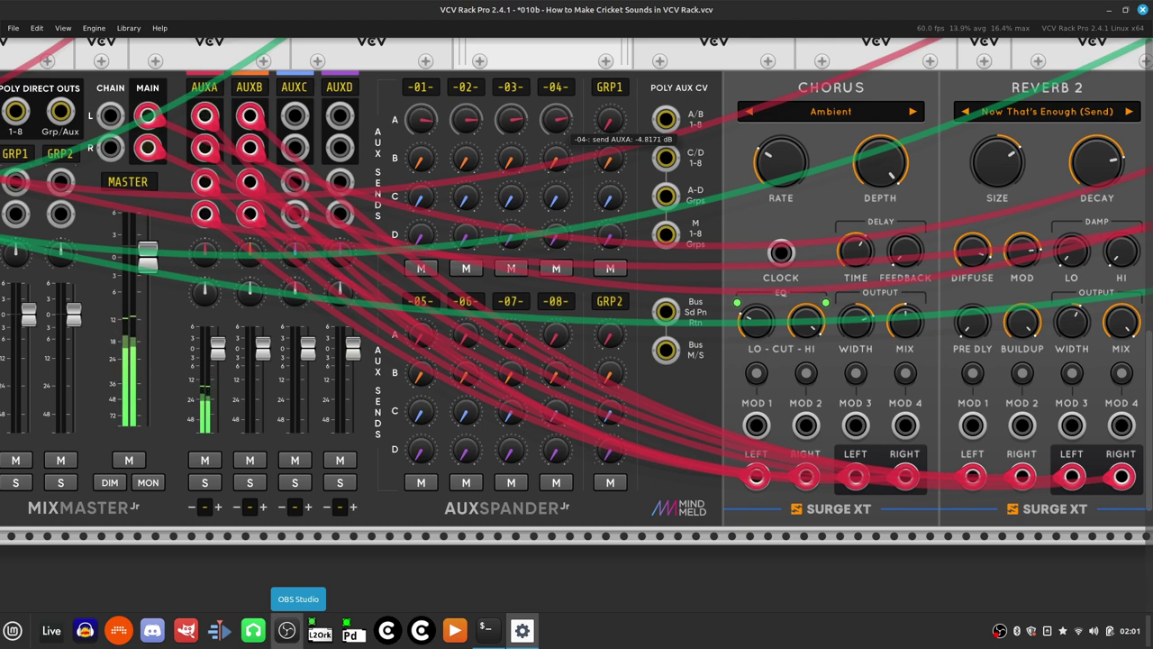
# Step: Check the pan values of mixer channels 03 and 04
pyautogui.hscroll(-15, 551, 569)
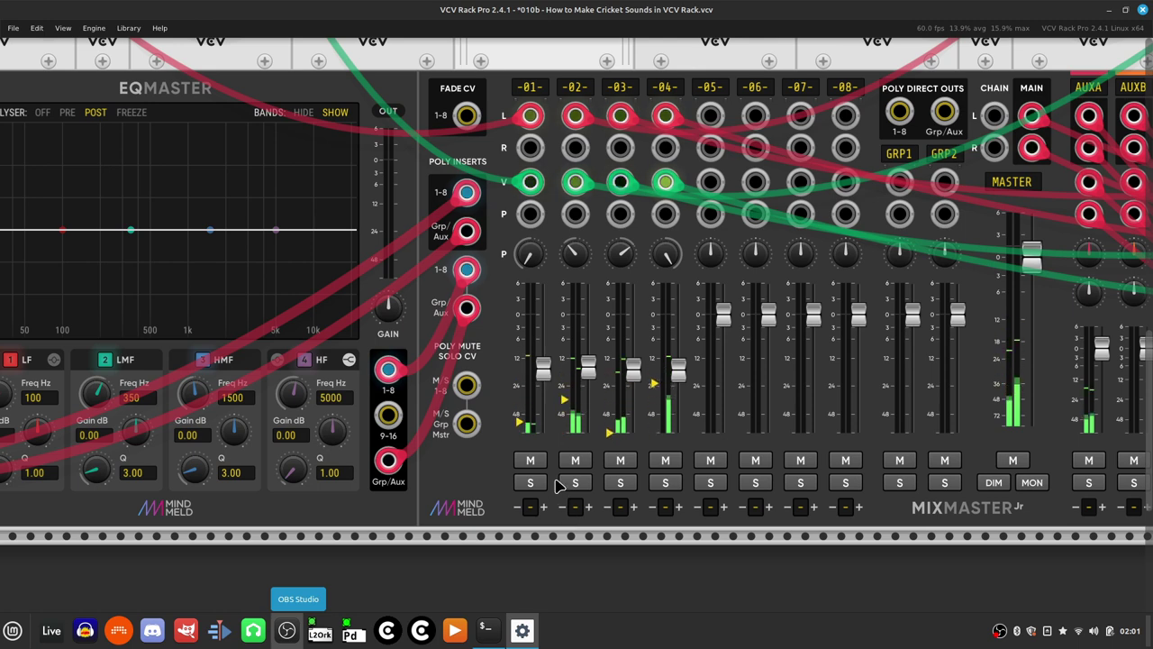
pyautogui.hscroll(3, 547, 464)
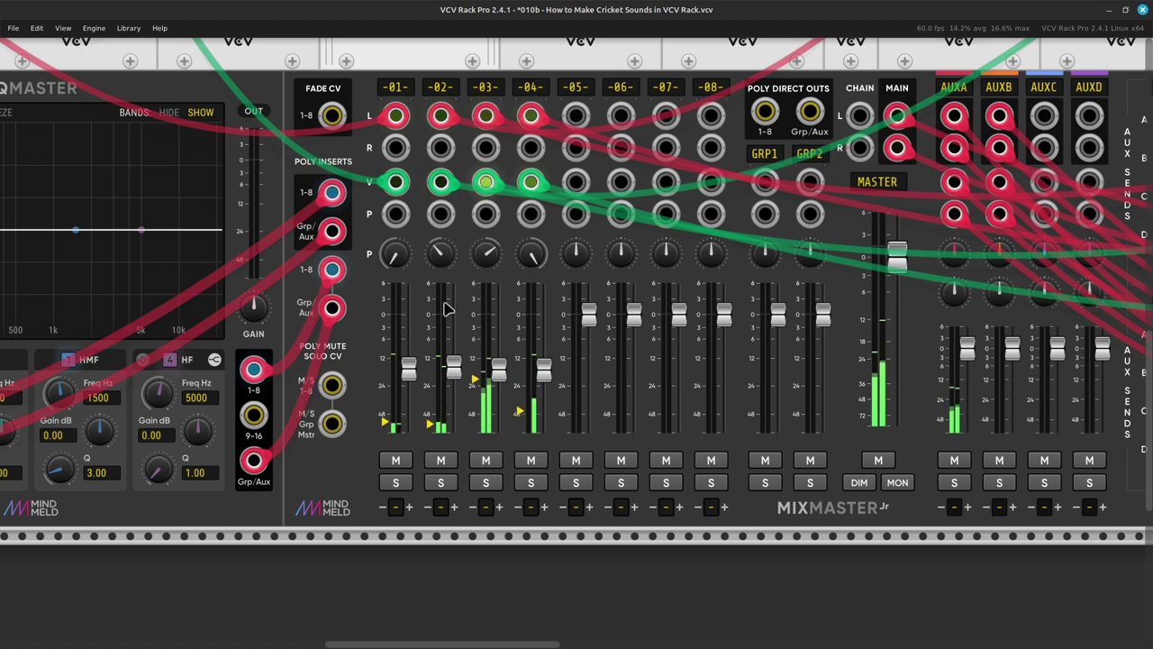
pyautogui.moveTo(490, 258)
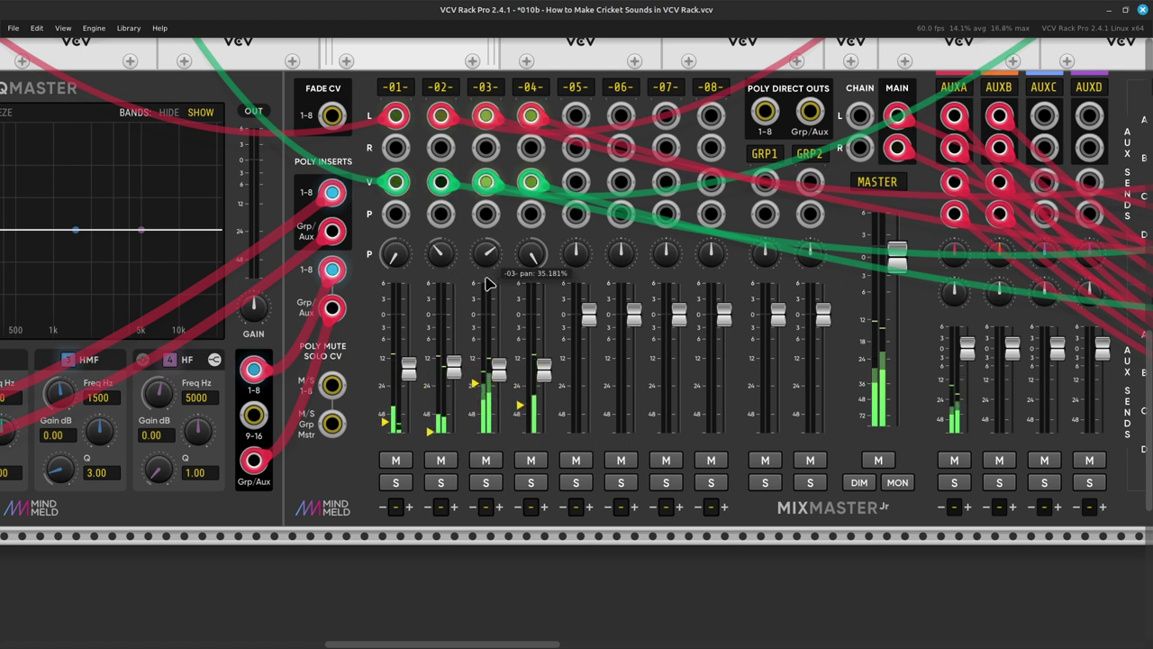
pyautogui.moveTo(530, 260)
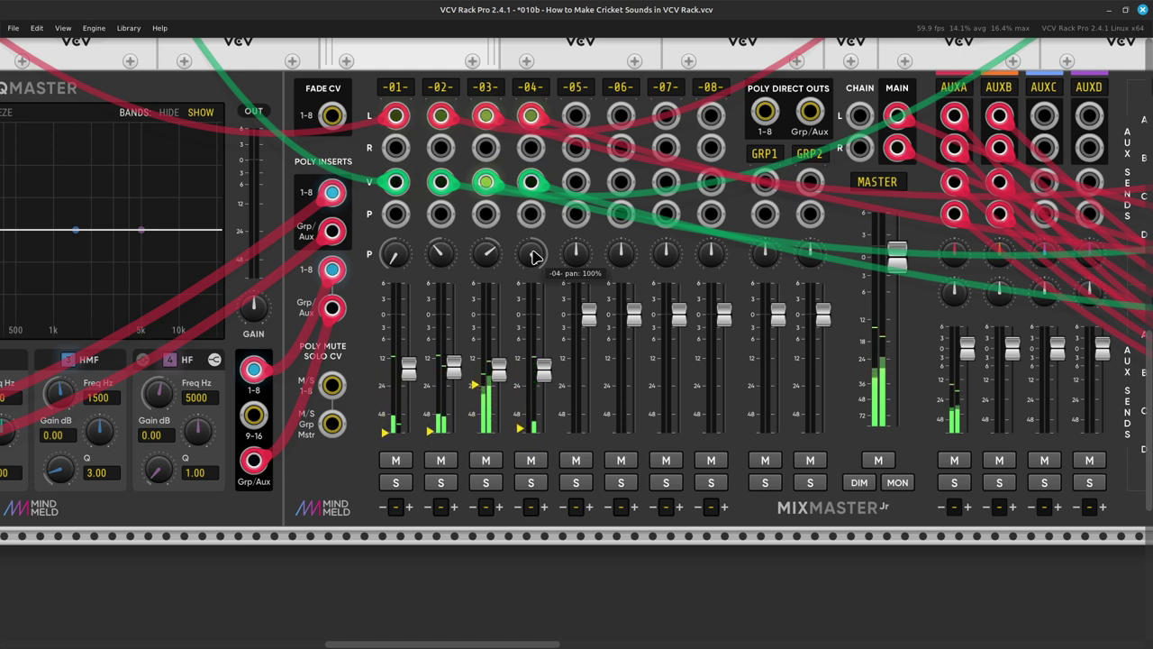
# Step: Save the cricket patch with Ctrl+S
pyautogui.hotkey('ctrl', 's')
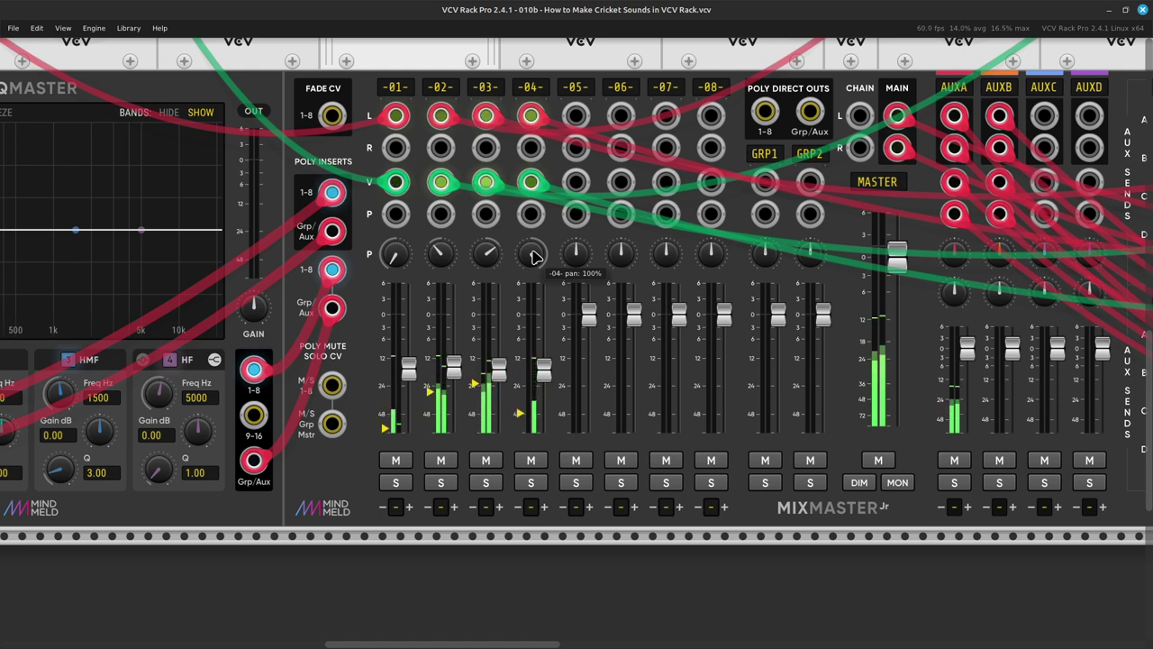
pyautogui.moveTo(493, 181)
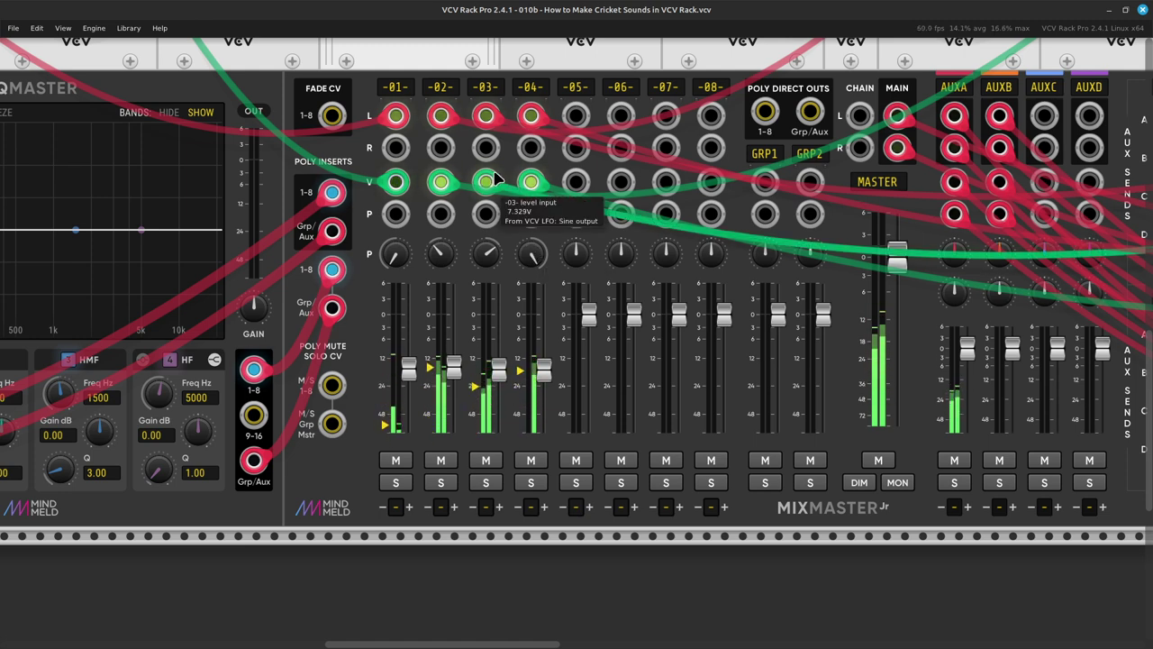
pyautogui.scroll(-8, 492, 178)
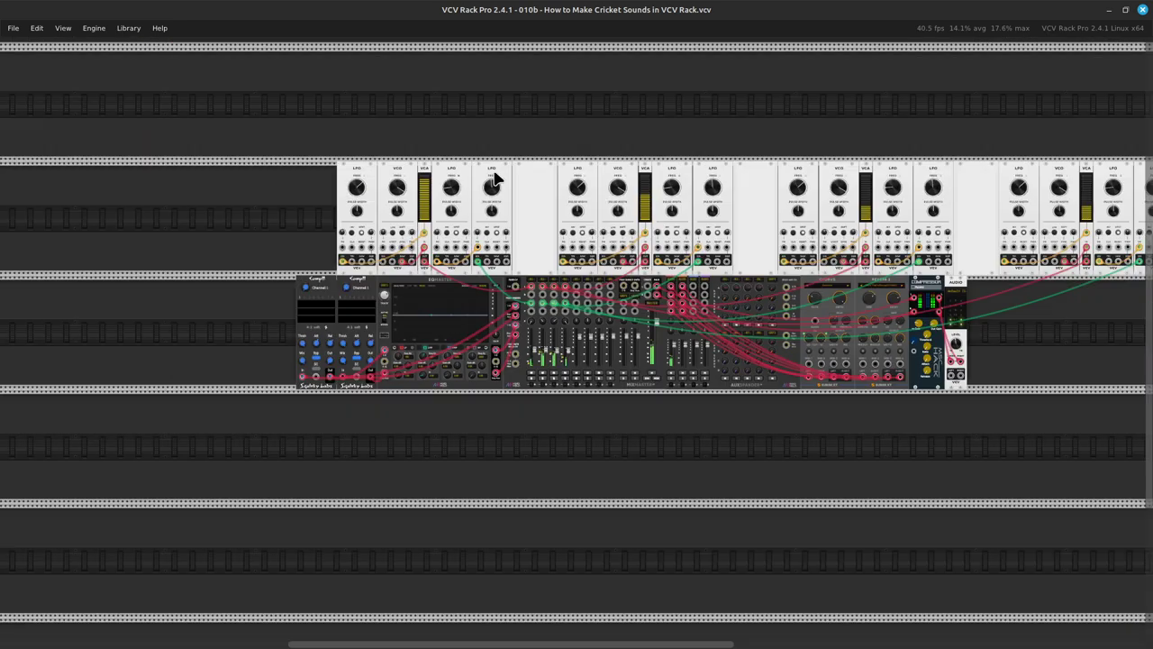
pyautogui.scroll(3, 494, 178)
pyautogui.hscroll(4, 494, 178)
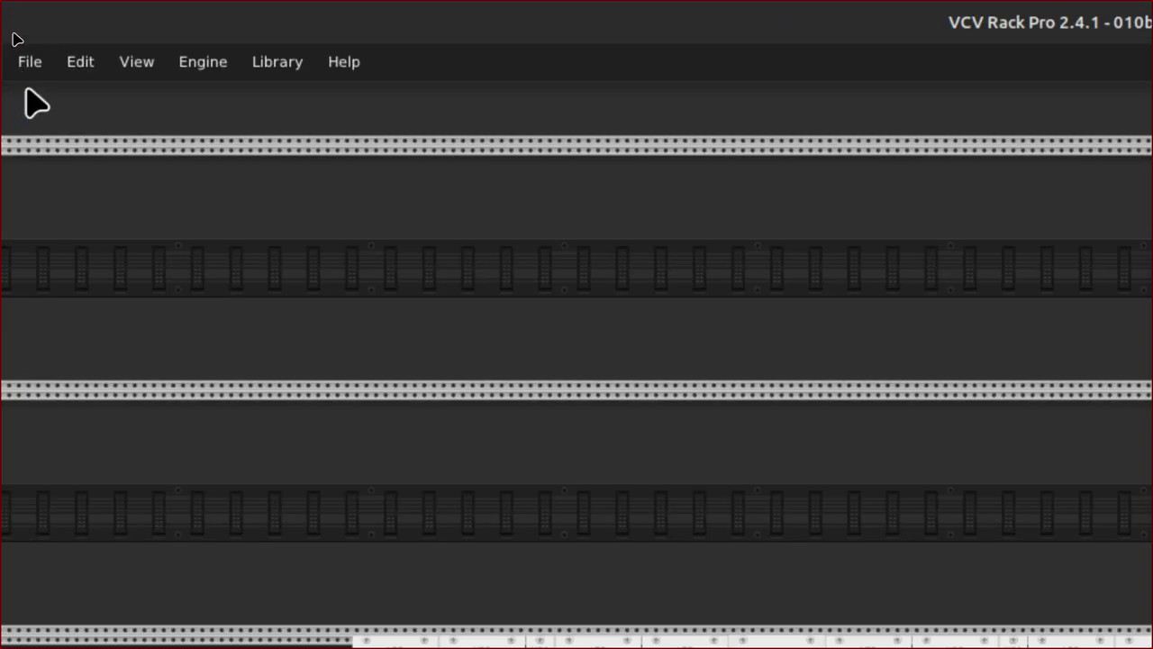
# Step: Reopen 010b - How to Make Cricket Sounds in VCV Rack.vcv from the File menu
pyautogui.click(14, 29)
pyautogui.click(50, 116)
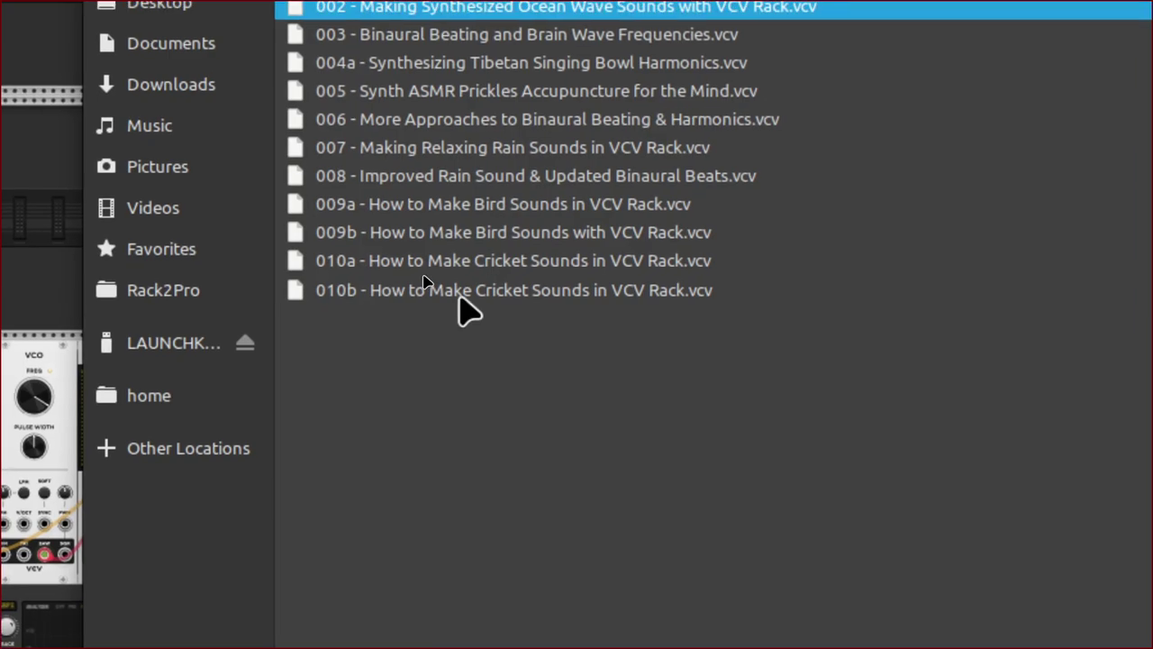
pyautogui.doubleClick(487, 184)
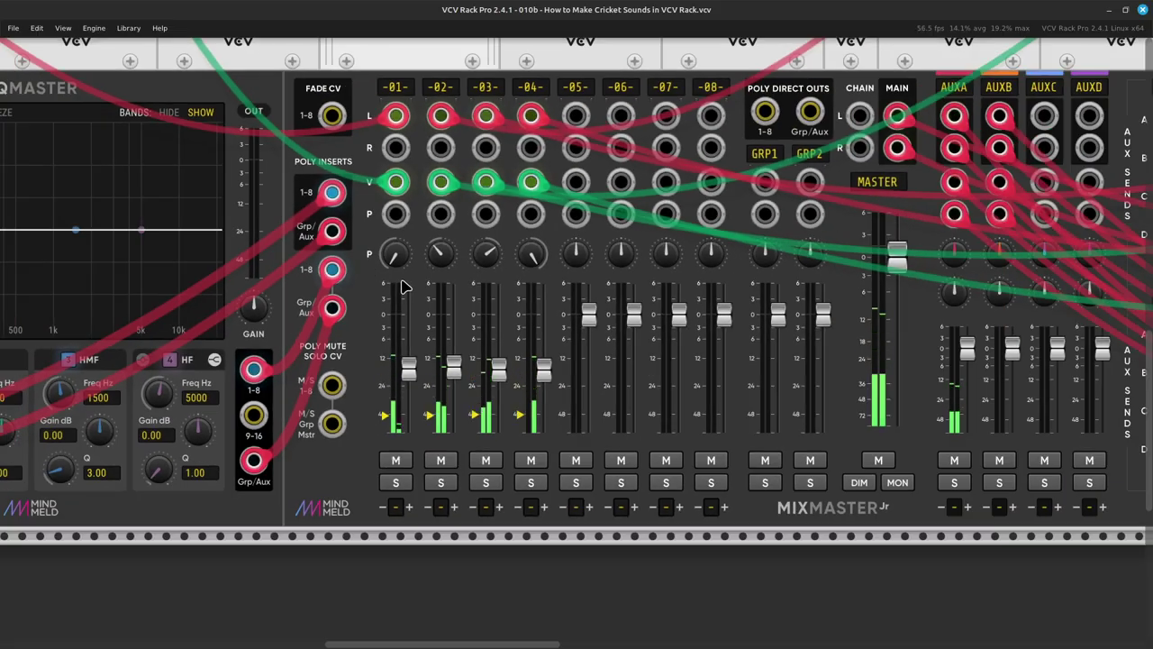
# Step: Zoom out, box-select all the LFO/VCO/VCA voice modules and slide them left as one block
pyautogui.hotkey('ctrl', '-')
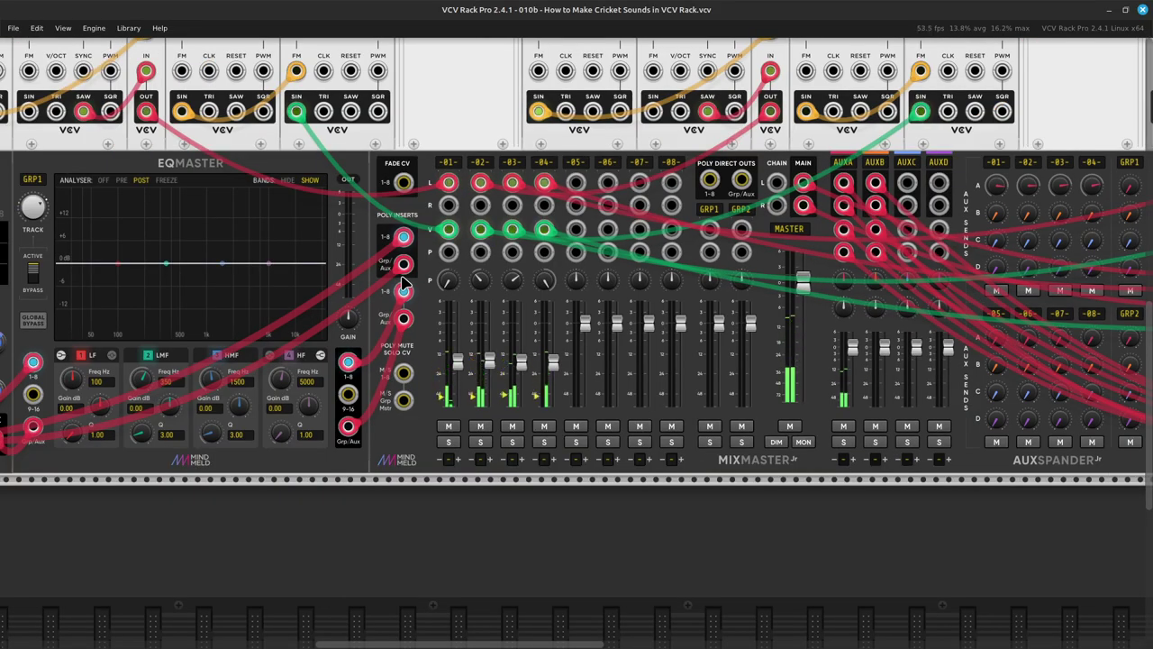
pyautogui.hotkey('ctrl', '-')
pyautogui.hotkey('ctrl', '-')
pyautogui.scroll(3, 403, 286)
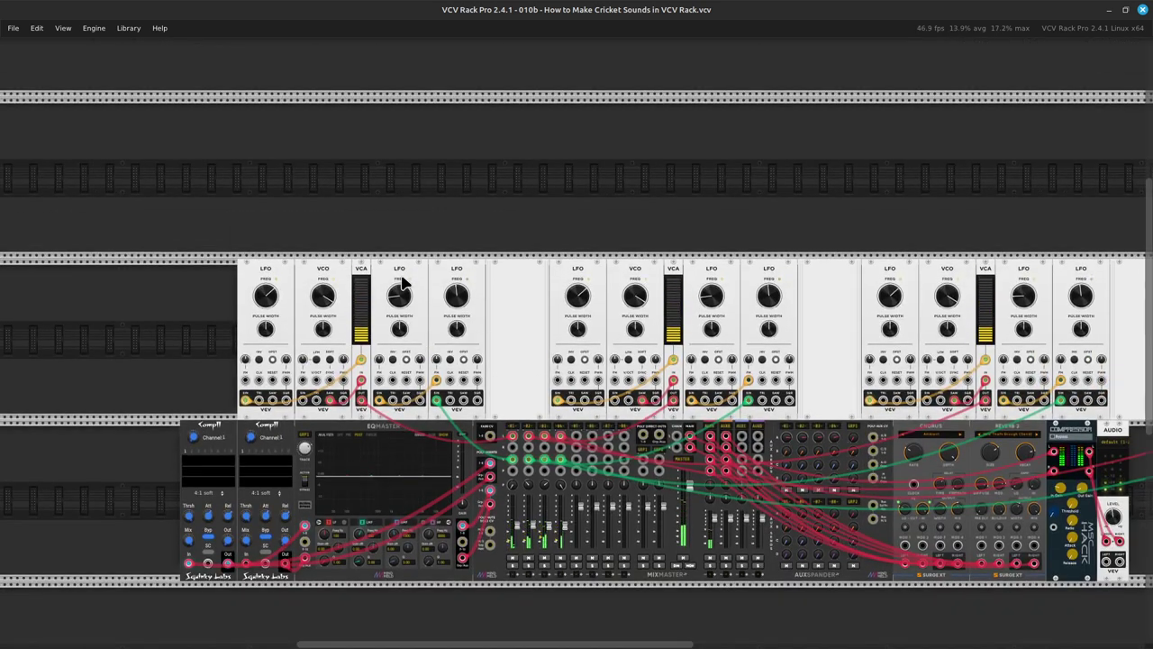
pyautogui.hscroll(3, 403, 283)
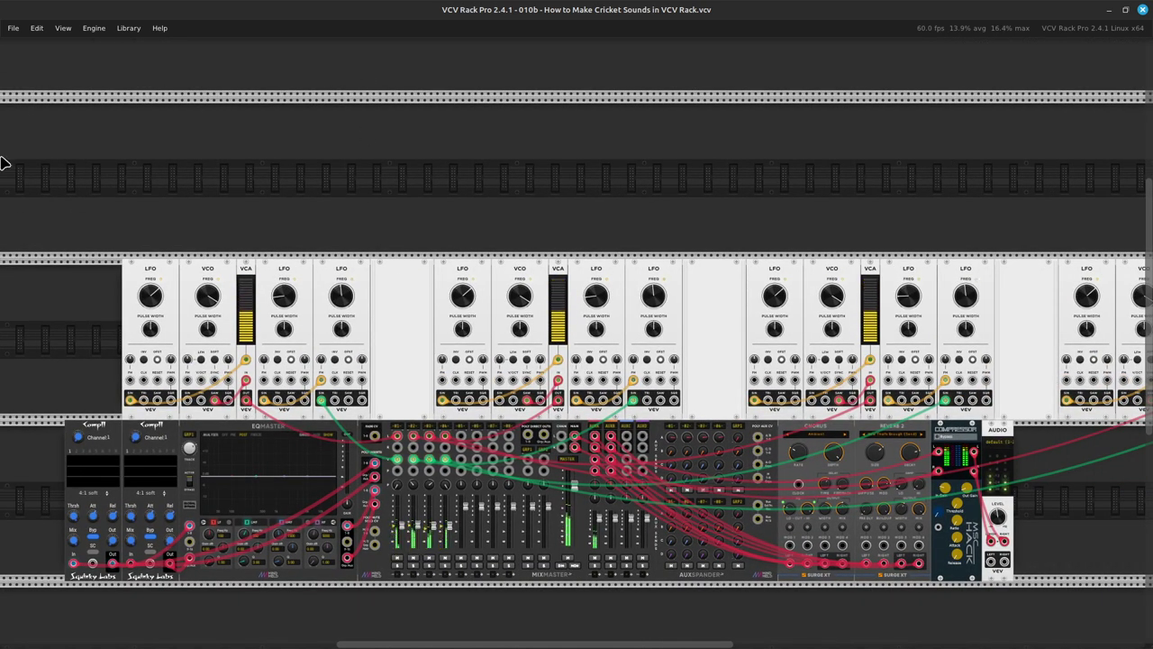
pyautogui.moveTo(116, 167); pyautogui.dragTo(916, 343)
pyautogui.hscroll(-12, 126, 329)
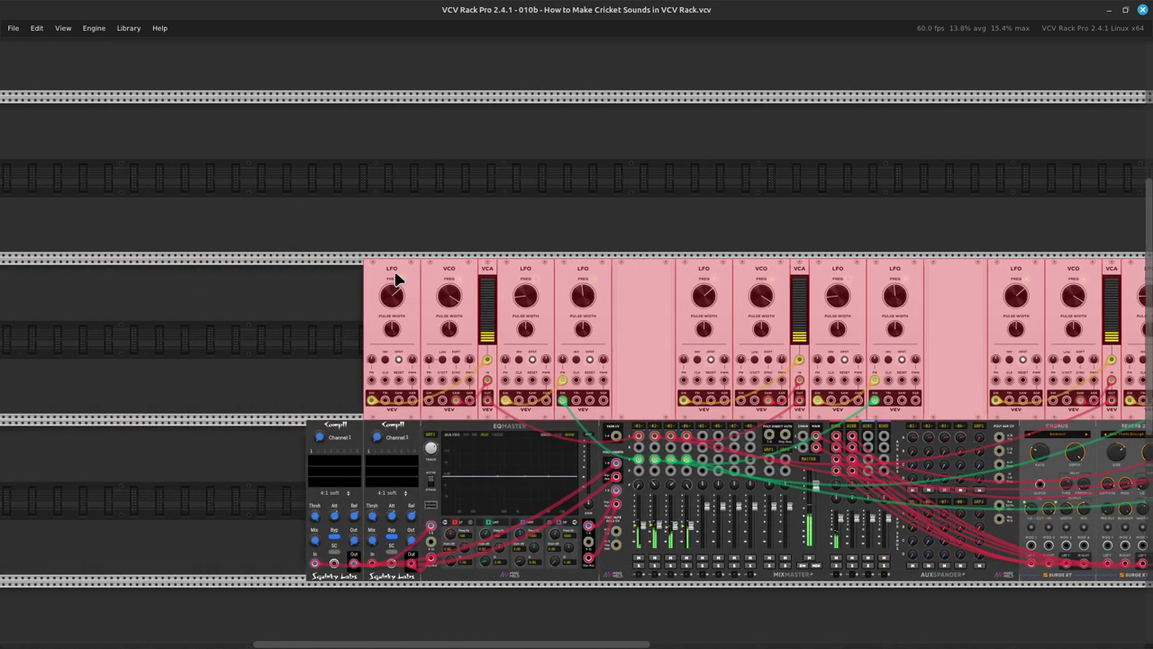
pyautogui.moveTo(367, 281); pyautogui.dragTo(334, 285)
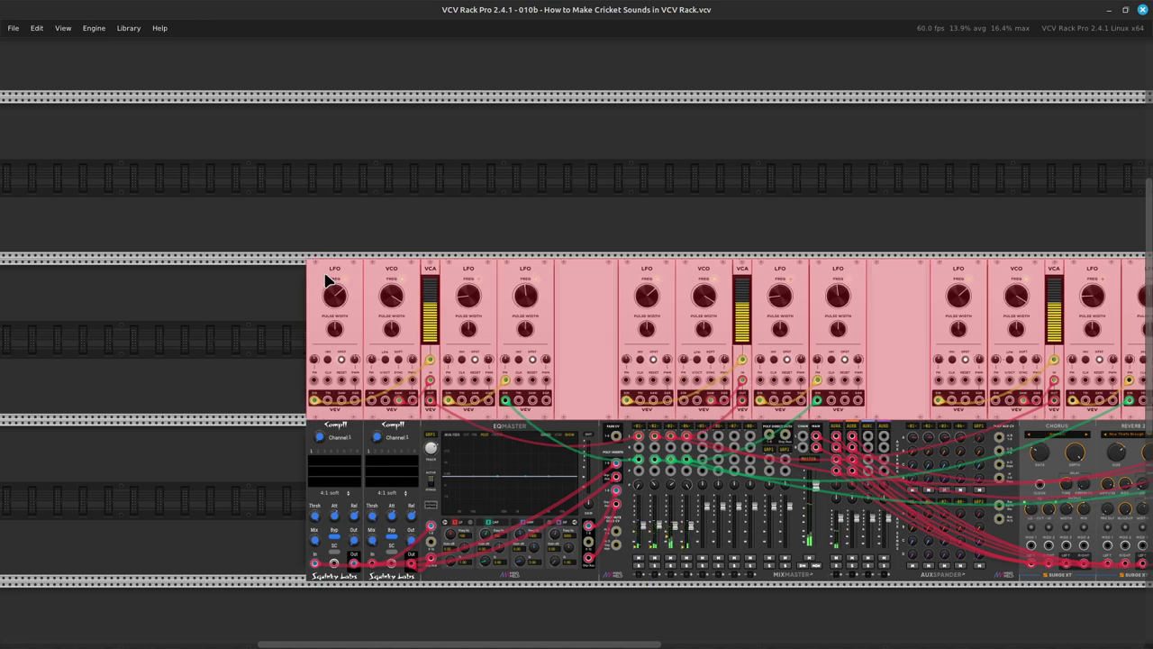
pyautogui.click(223, 324)
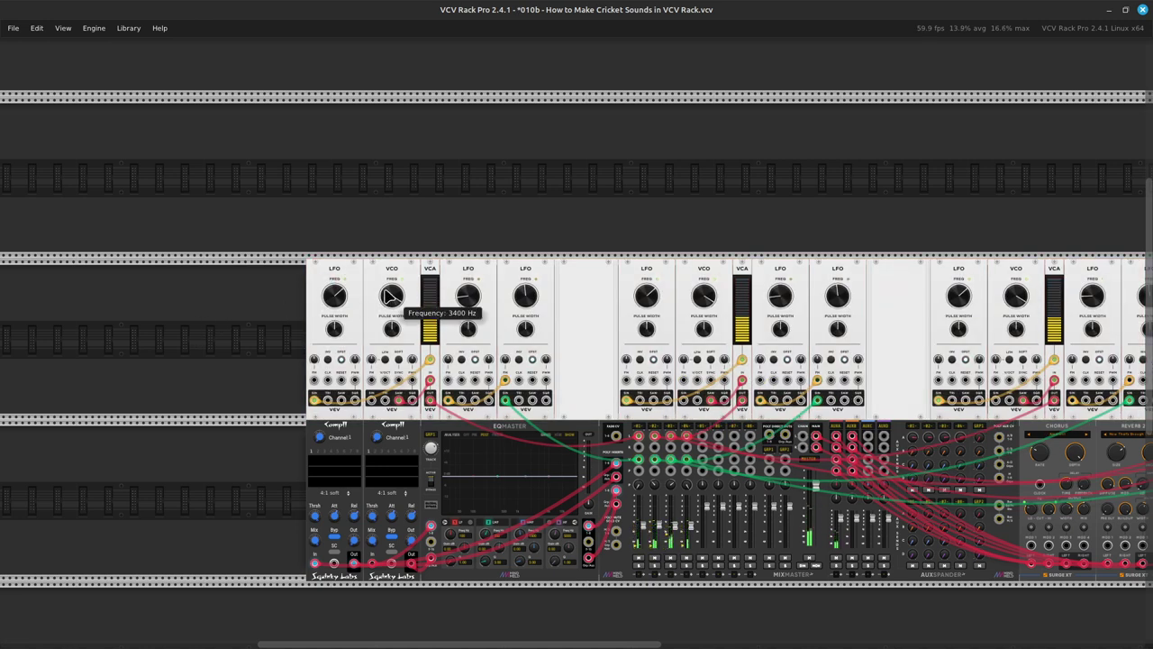
pyautogui.scroll(6, 390, 295)
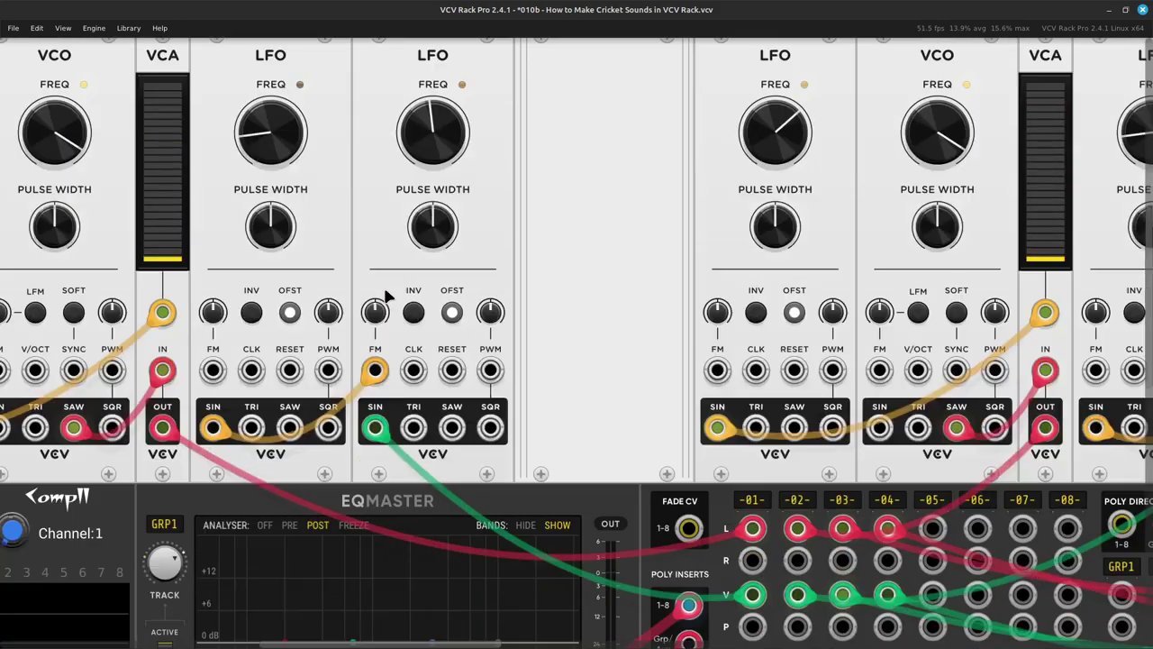
pyautogui.scroll(-5, 385, 295)
pyautogui.hscroll(5, 386, 295)
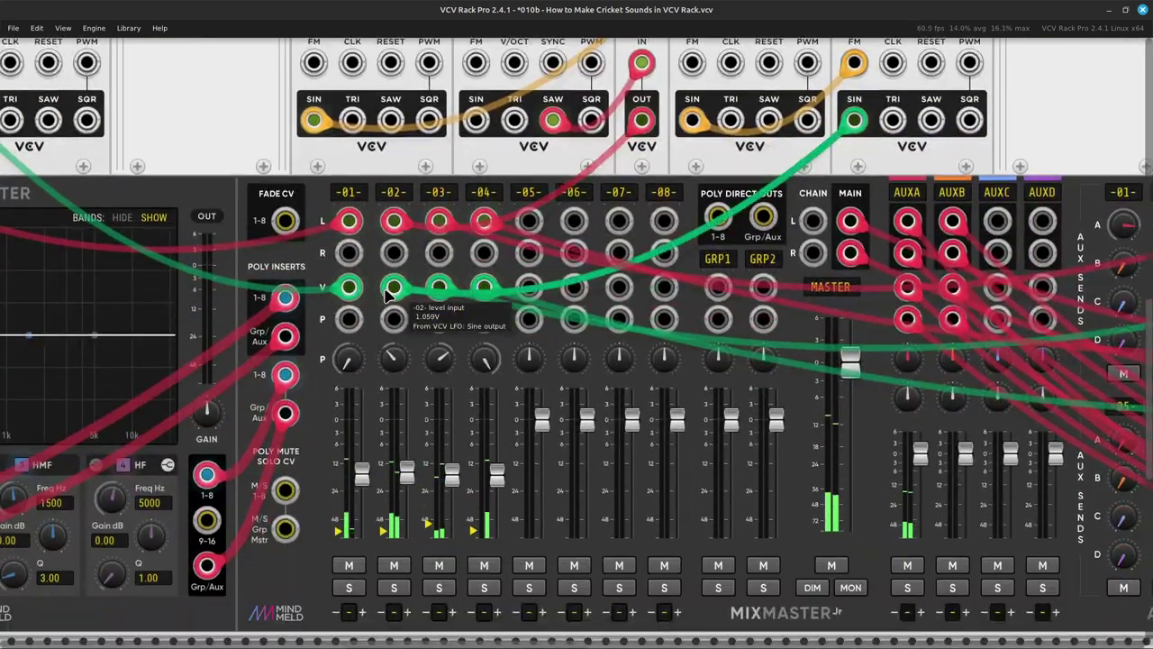
pyautogui.hscroll(3, 387, 294)
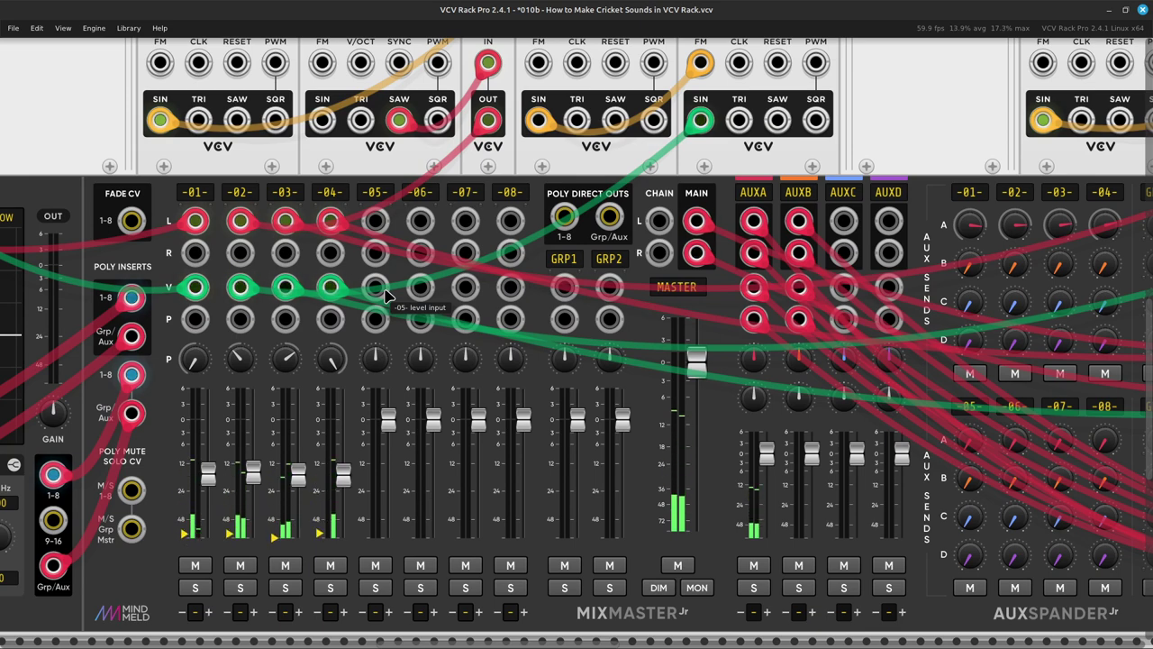
pyautogui.hscroll(-4, 386, 296)
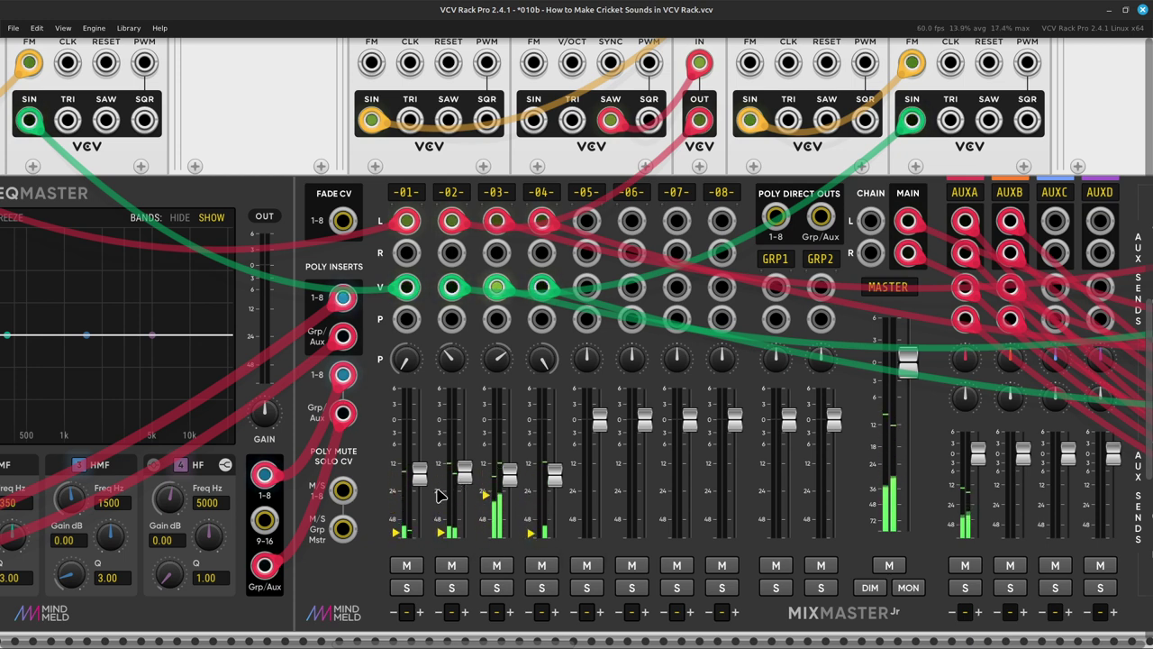
pyautogui.scroll(5, 434, 498)
pyautogui.hscroll(-10, 483, 430)
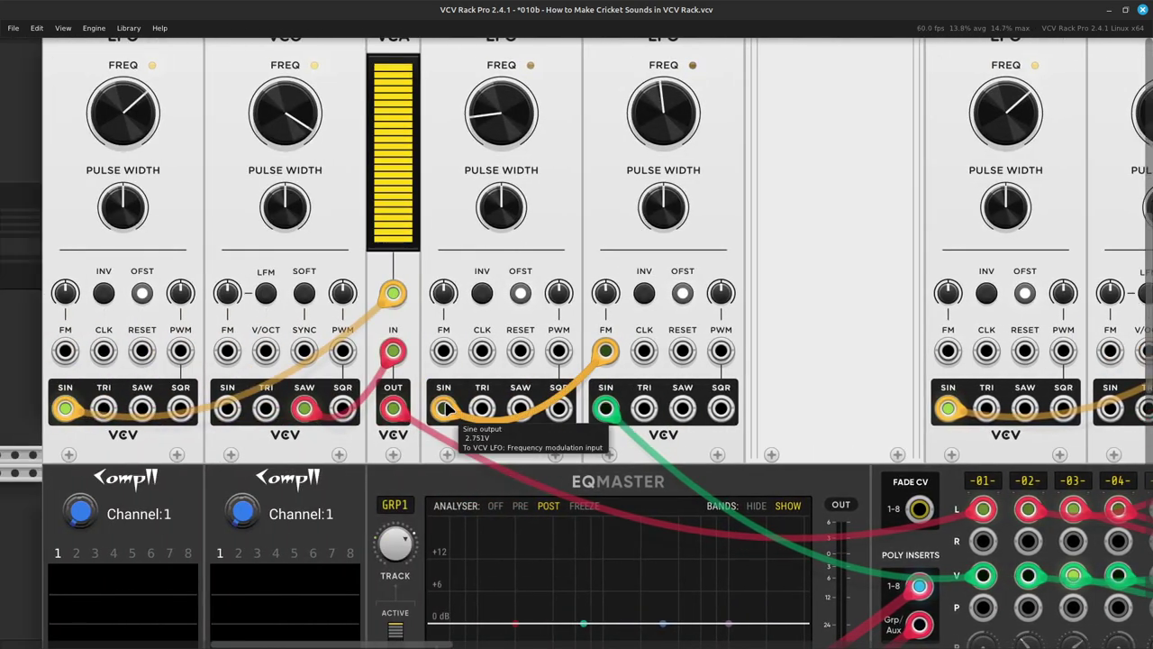
pyautogui.hscroll(-3, 444, 408)
pyautogui.scroll(3, 486, 450)
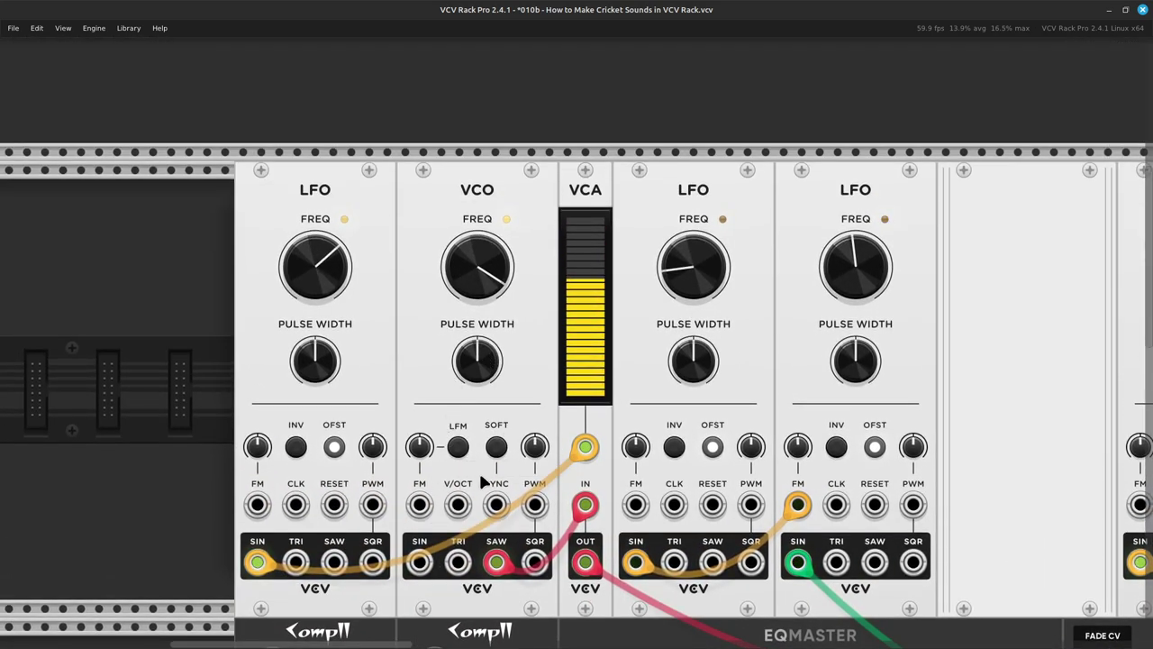
pyautogui.hscroll(5, 453, 342)
# Step: Inspect the first LFO's frequency value without changing it
pyautogui.rightClick(381, 278)
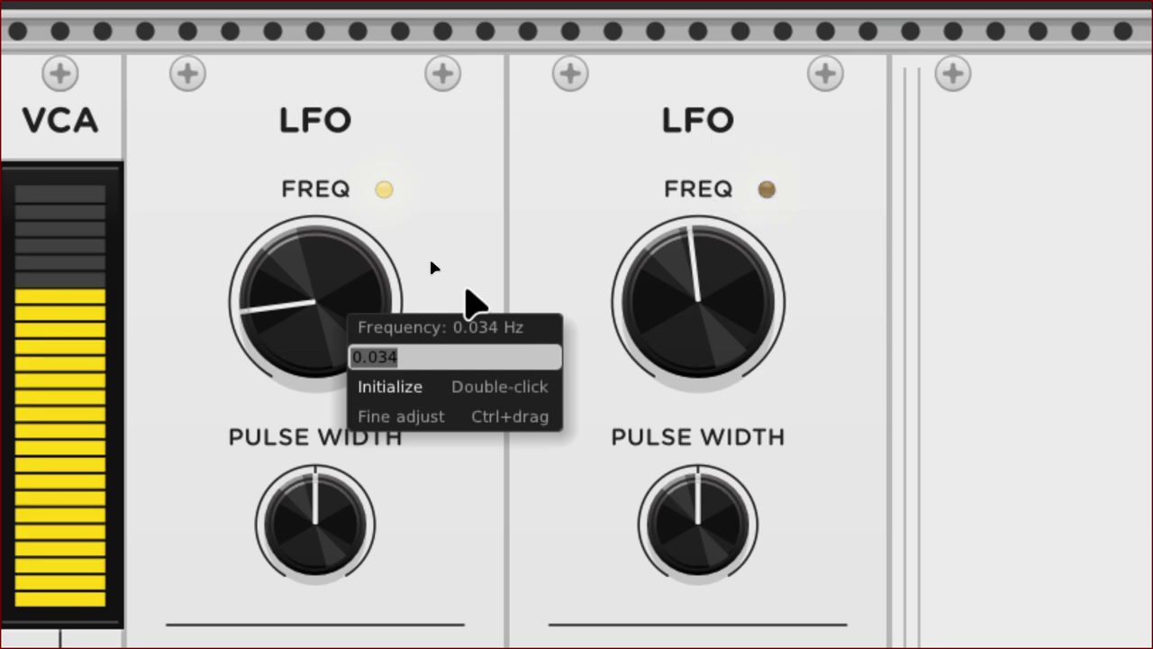
pyautogui.click(466, 290)
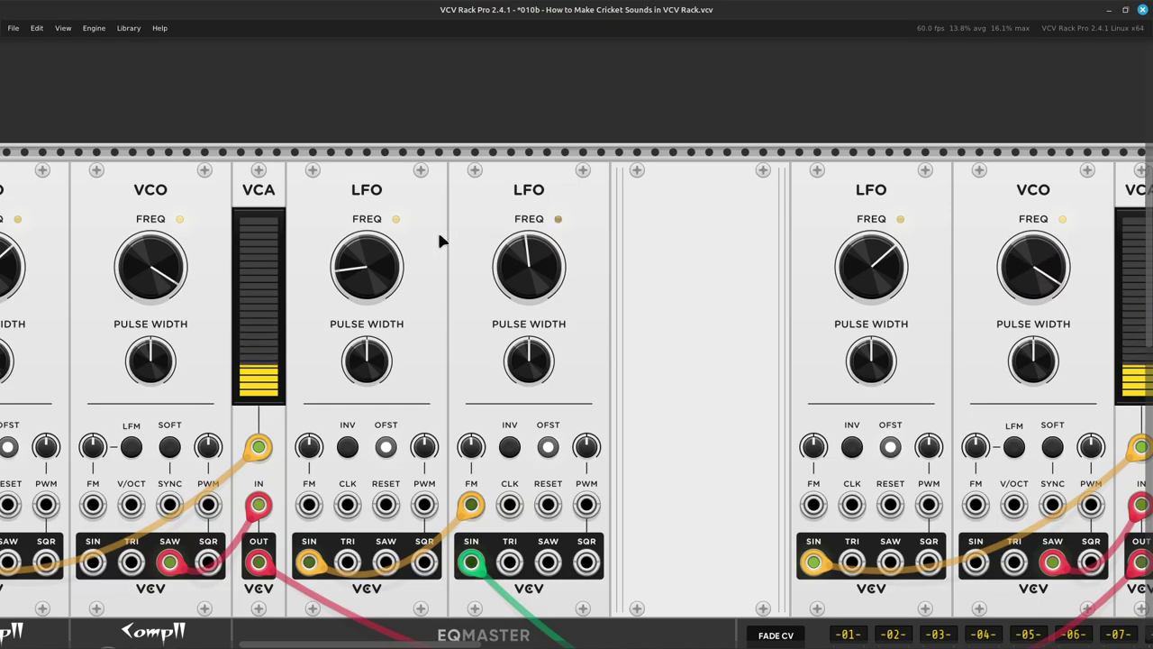
pyautogui.hscroll(5, 459, 345)
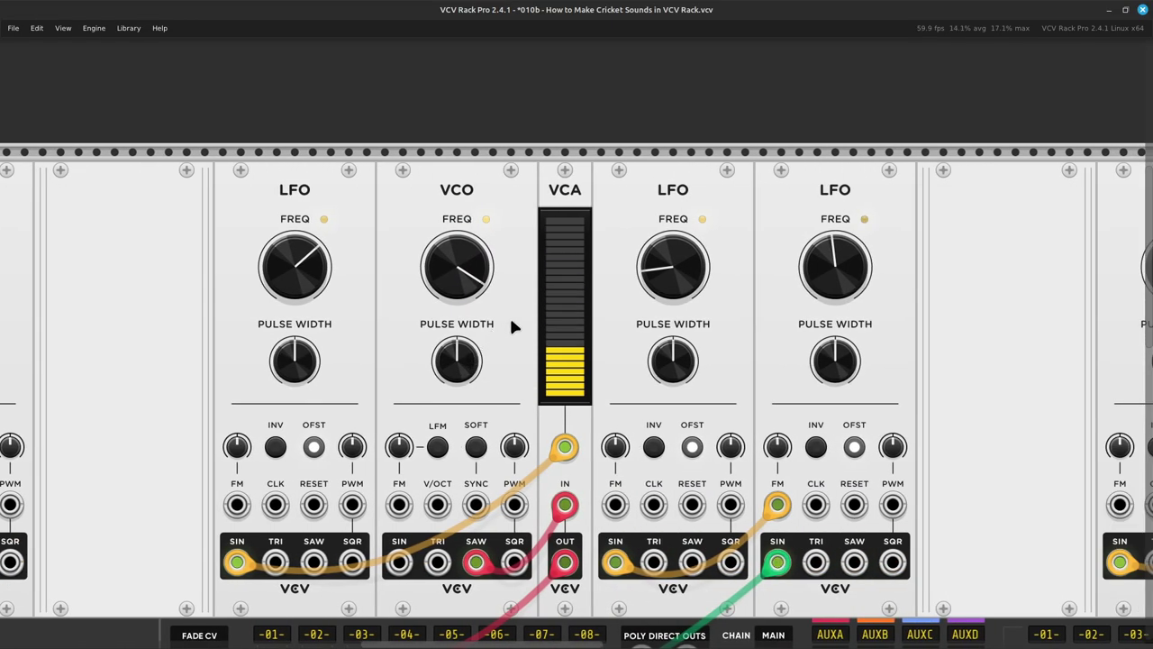
pyautogui.hscroll(2, 540, 311)
# Step: Replace the next LFO's 0.034 Hz frequency with 0.043 Hz
pyautogui.rightClick(519, 290)
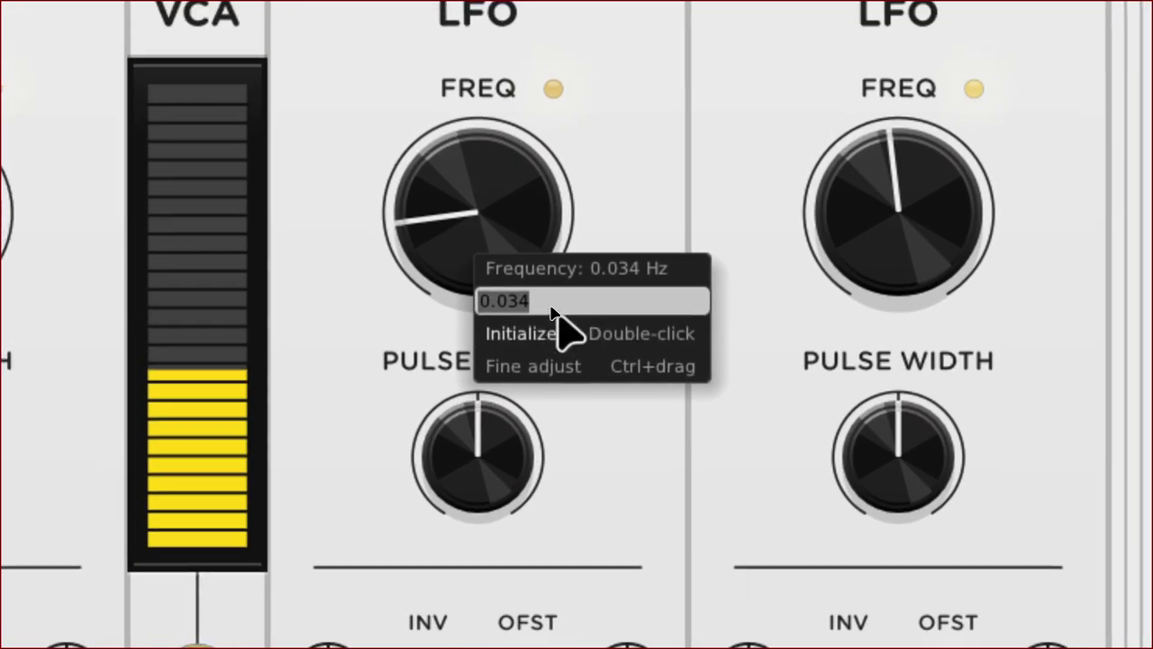
pyautogui.click(557, 306)
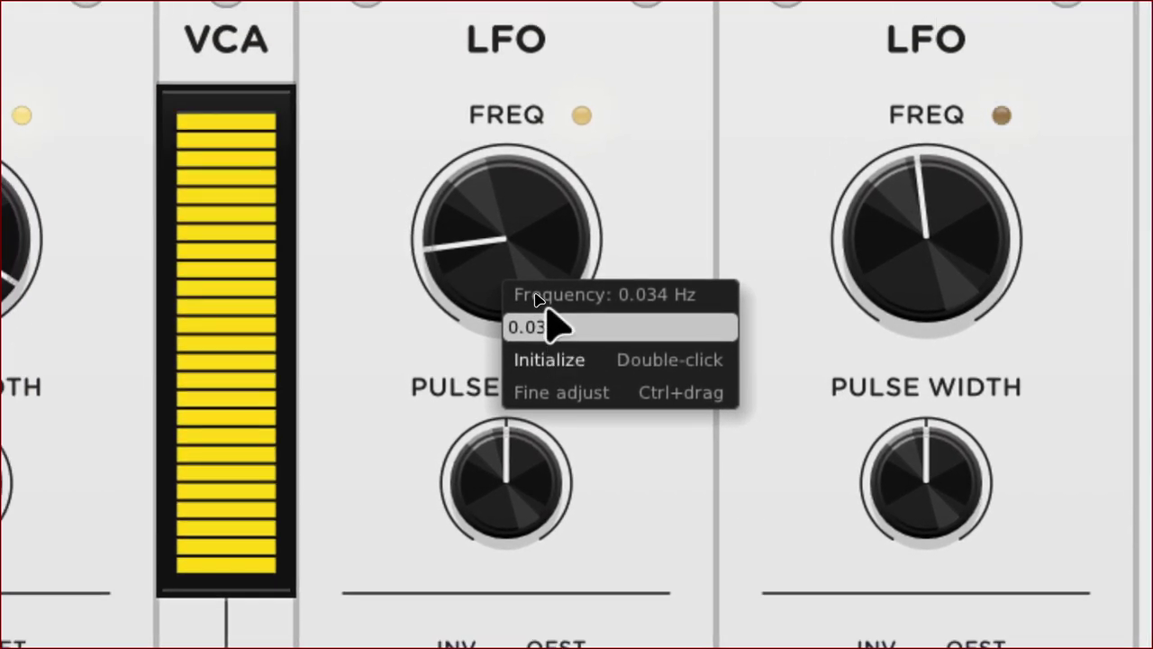
pyautogui.press('BackSpace')
pyautogui.press('BackSpace')
pyautogui.press('BackSpace')
pyautogui.press('BackSpace')
pyautogui.press('BackSpace')
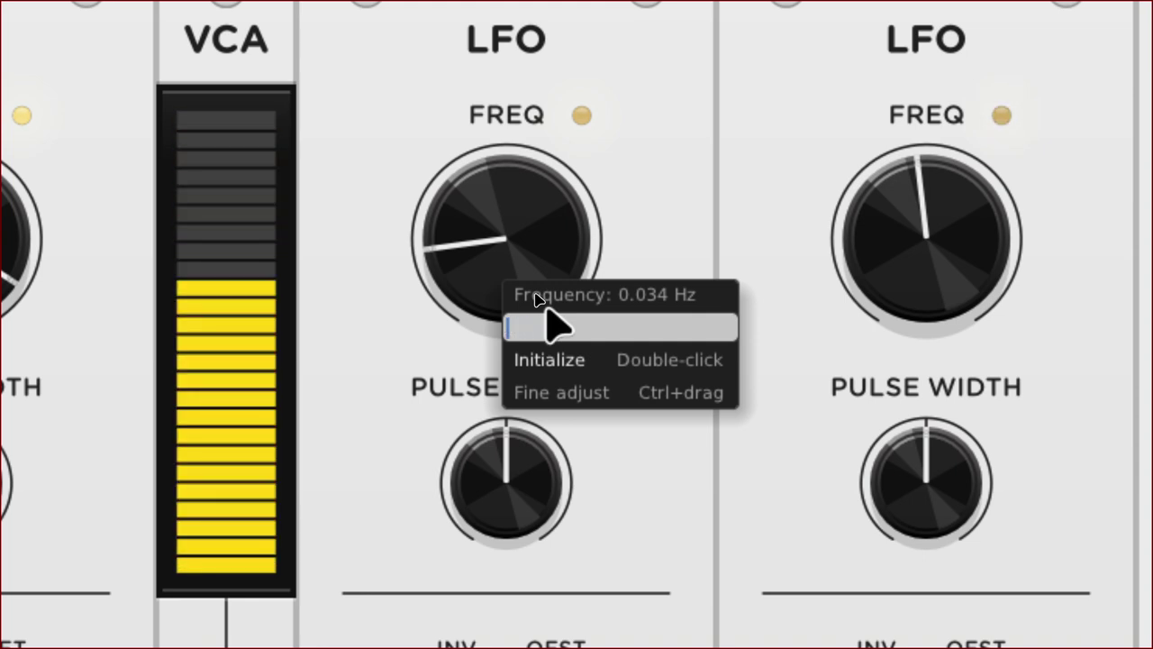
pyautogui.write('0.')
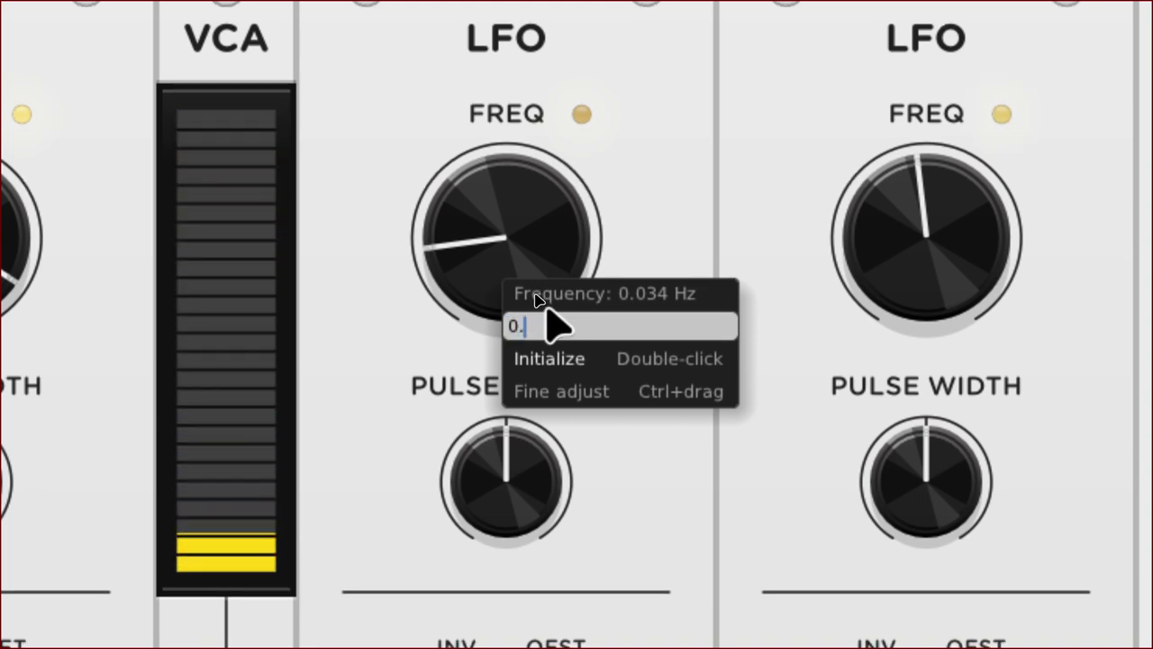
pyautogui.write('043')
pyautogui.press('Return')
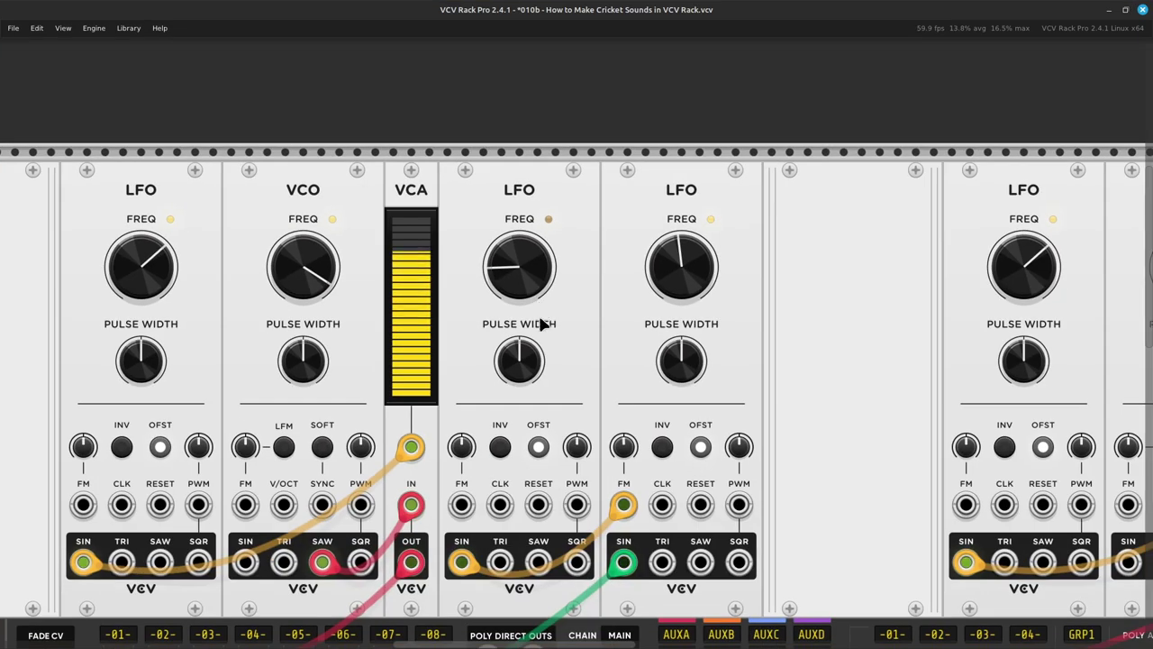
pyautogui.scroll(-5, 540, 333)
pyautogui.hscroll(-4, 527, 350)
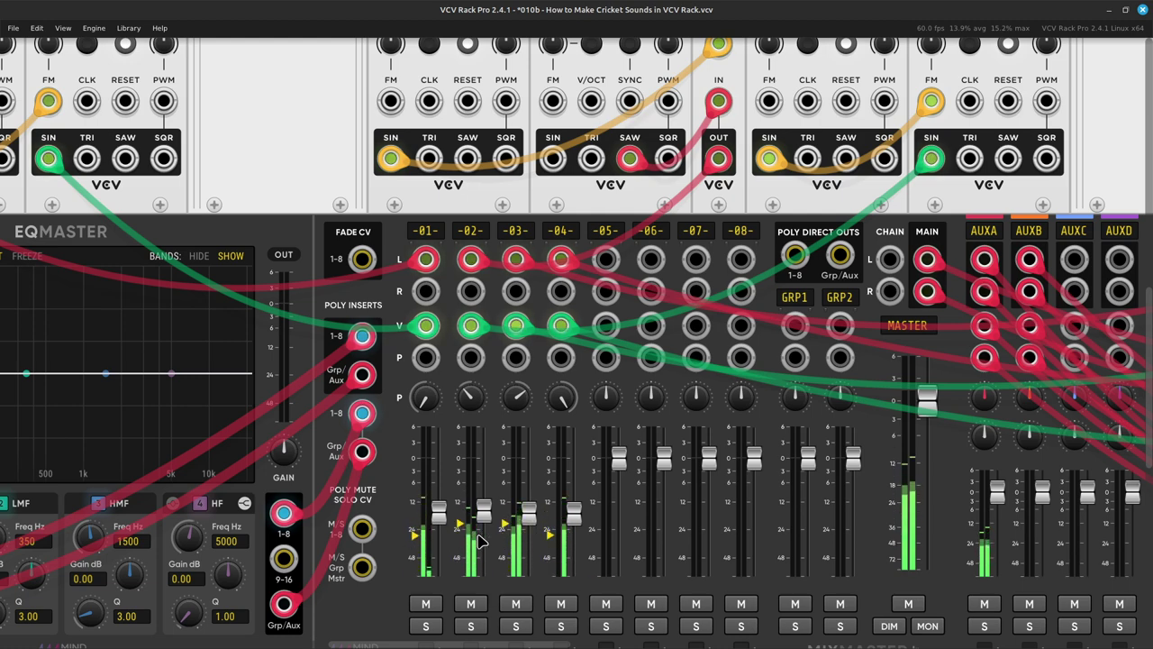
pyautogui.hscroll(10, 504, 546)
pyautogui.scroll(5, 513, 505)
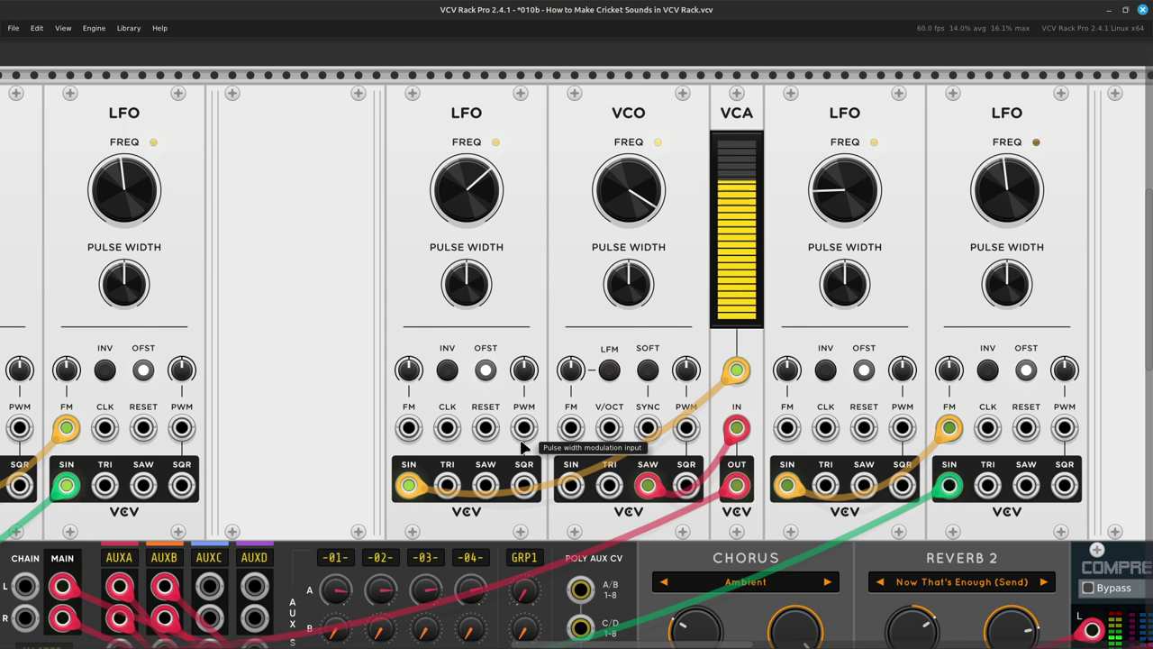
pyautogui.hscroll(8, 522, 448)
pyautogui.scroll(3, 434, 459)
pyautogui.rightClick(443, 326)
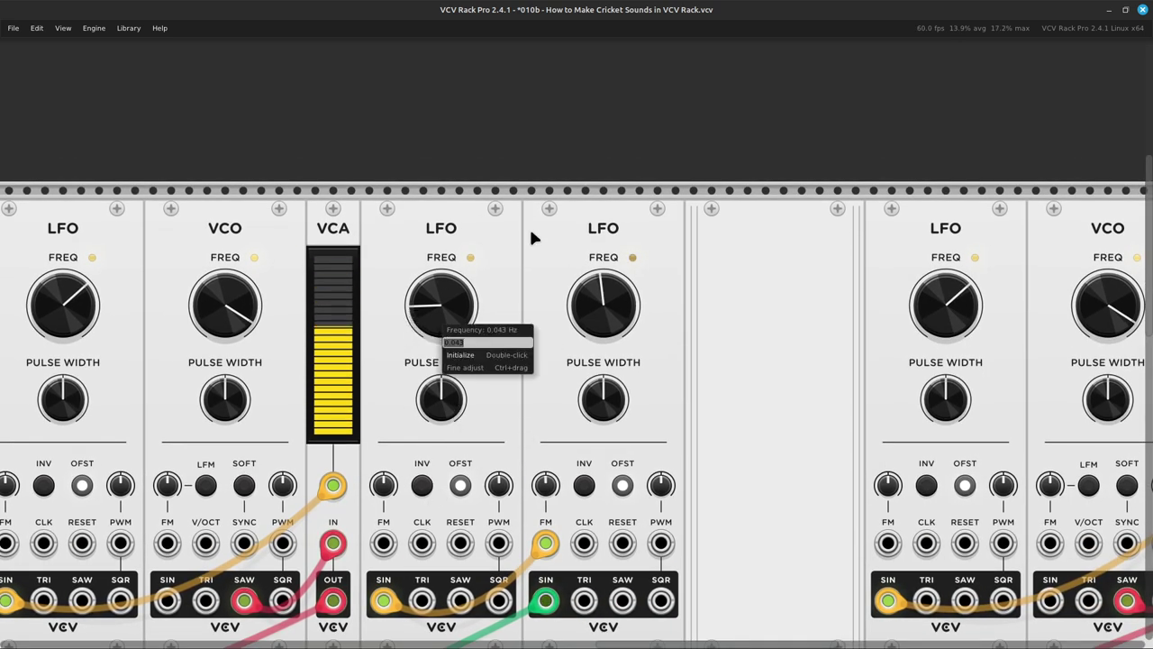
pyautogui.click(547, 245)
pyautogui.hscroll(4, 505, 360)
pyautogui.hscroll(10, 501, 377)
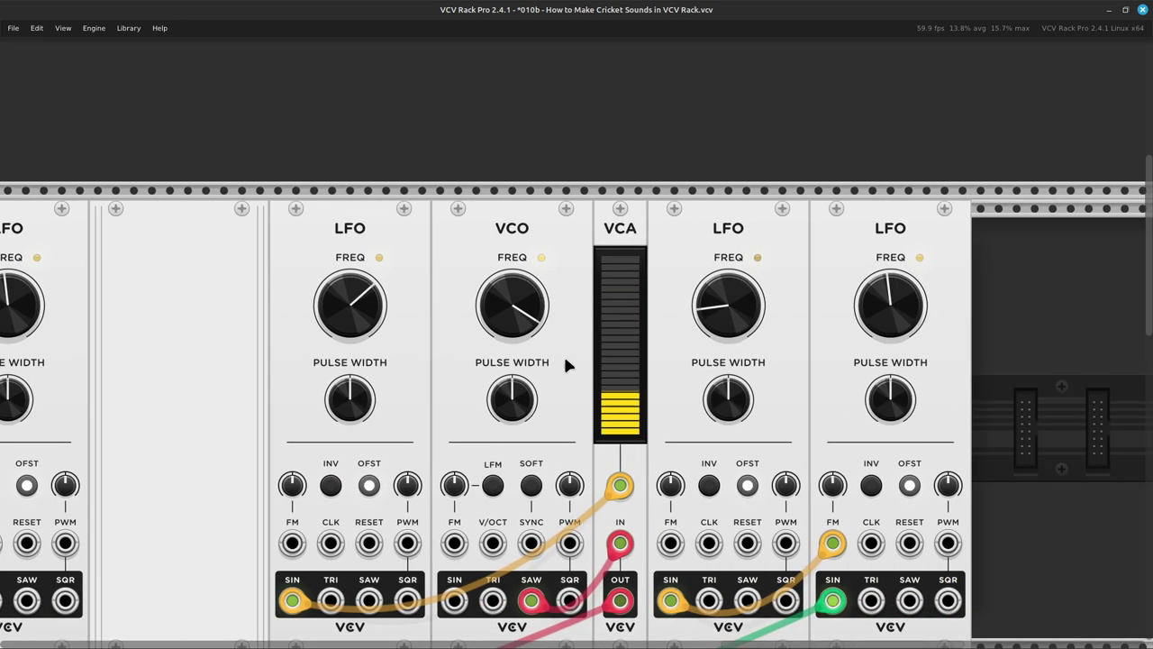
pyautogui.moveTo(714, 334)
pyautogui.scroll(-10, 690, 324)
pyautogui.hscroll(-20, 217, 472)
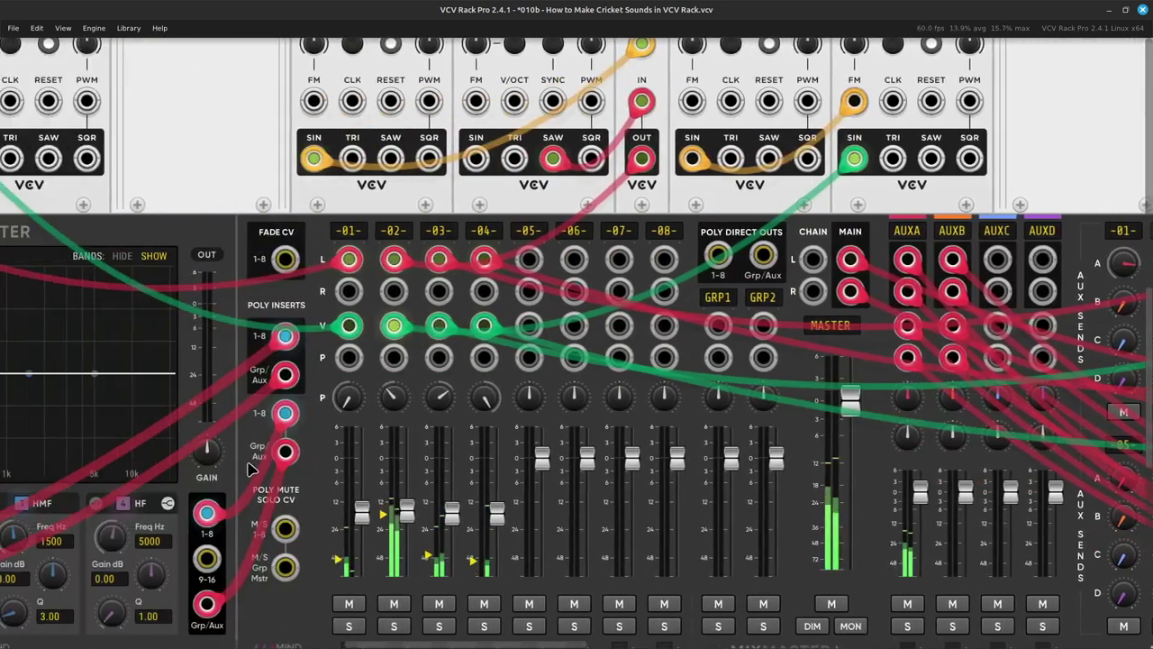
# Step: Zoom out over the whole rack and save the 010b patch with Ctrl+S
pyautogui.scroll(-4, 342, 463)
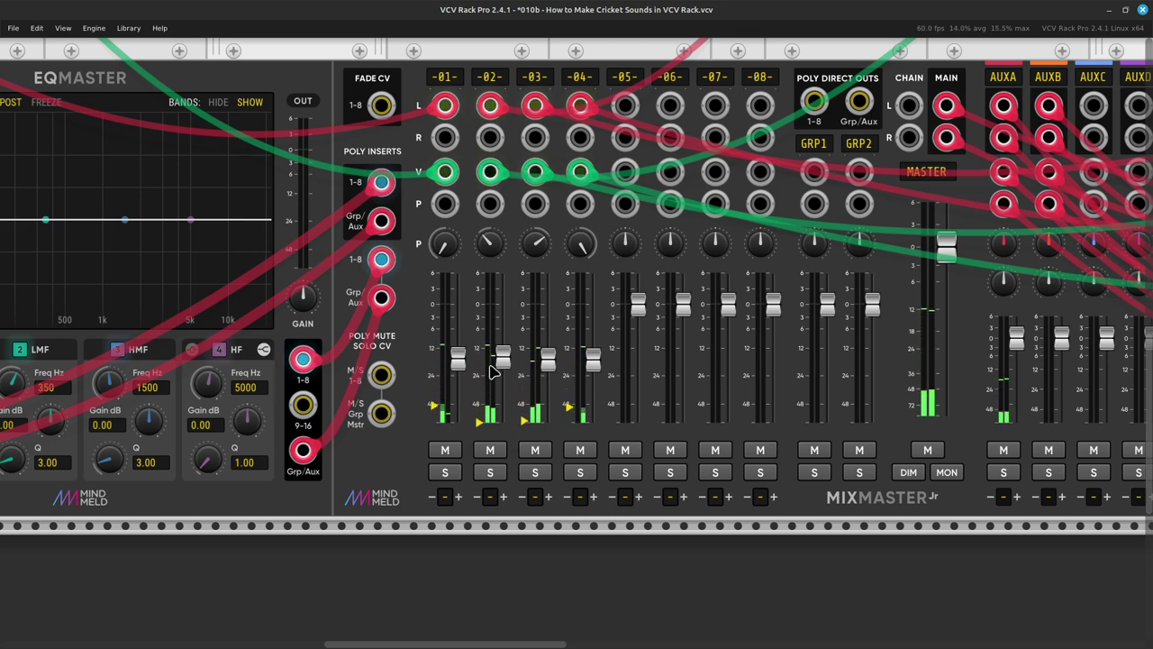
pyautogui.scroll(-3, 491, 372)
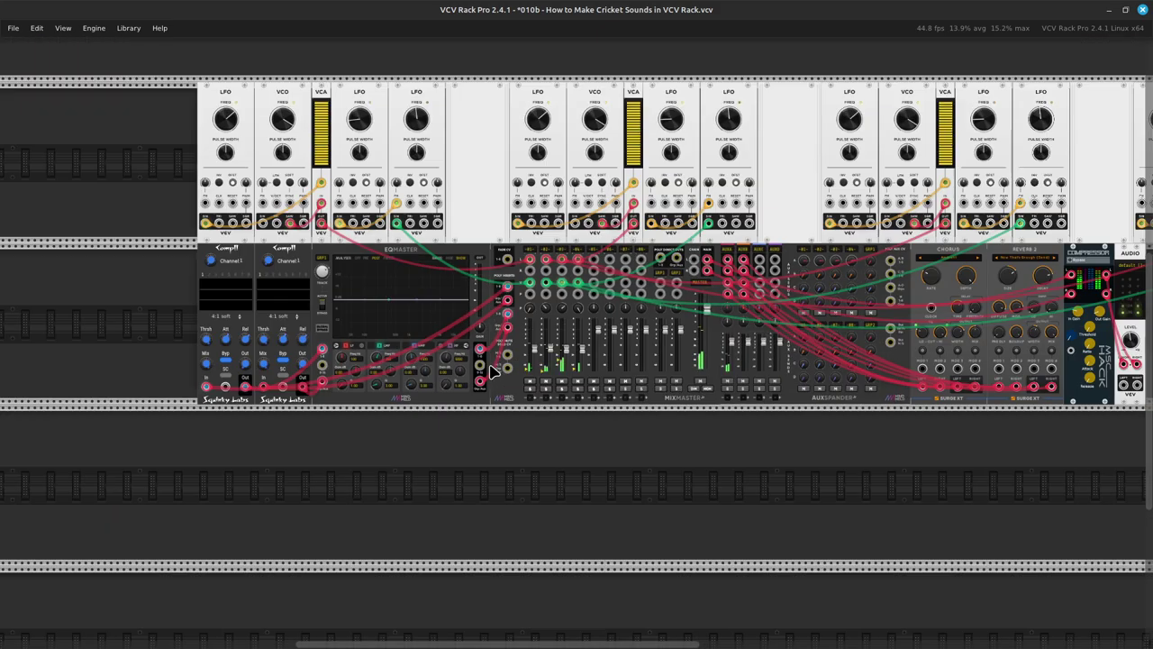
pyautogui.scroll(3, 491, 372)
pyautogui.scroll(-2, 491, 372)
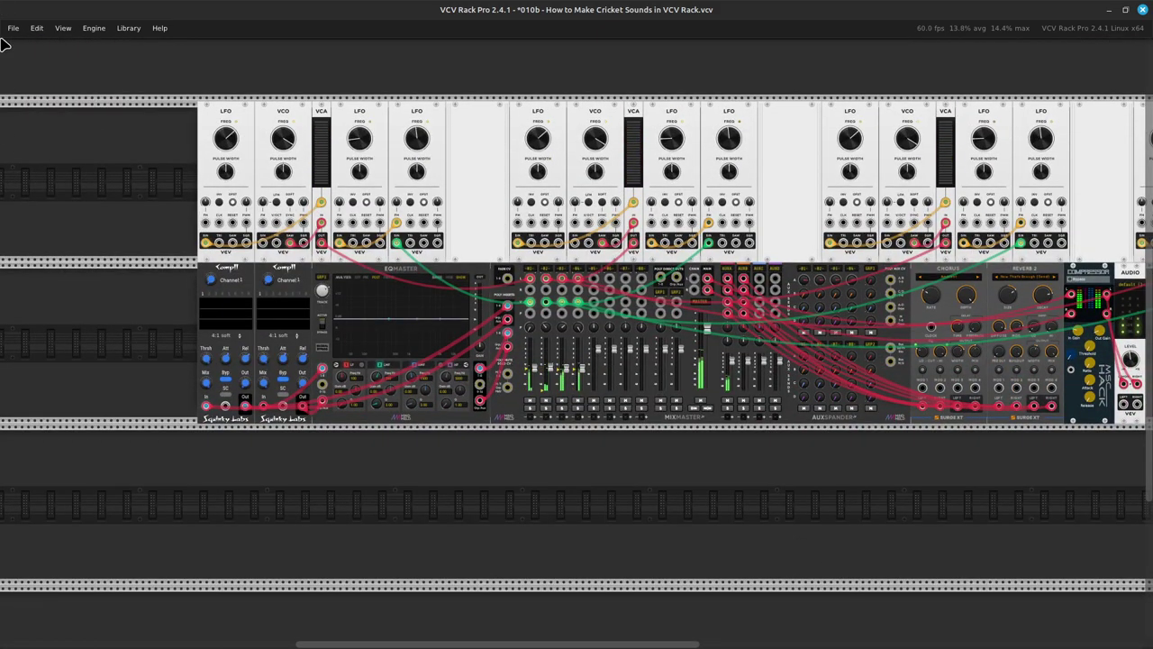
pyautogui.hotkey('ctrl', 's')
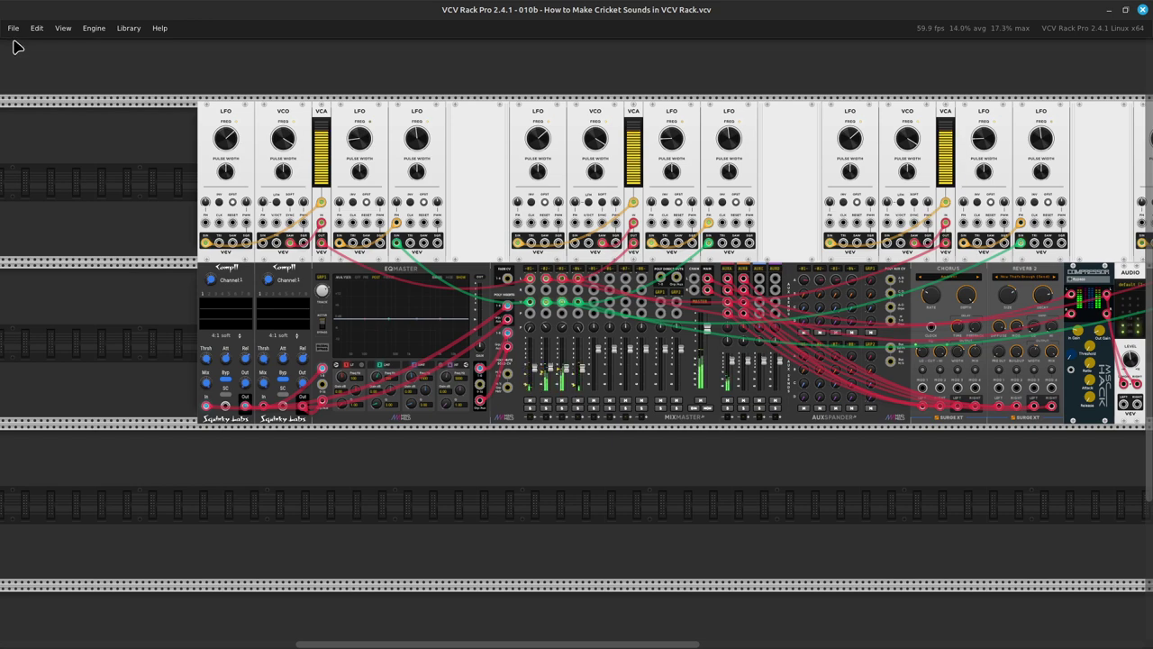
pyautogui.scroll(1, 13, 45)
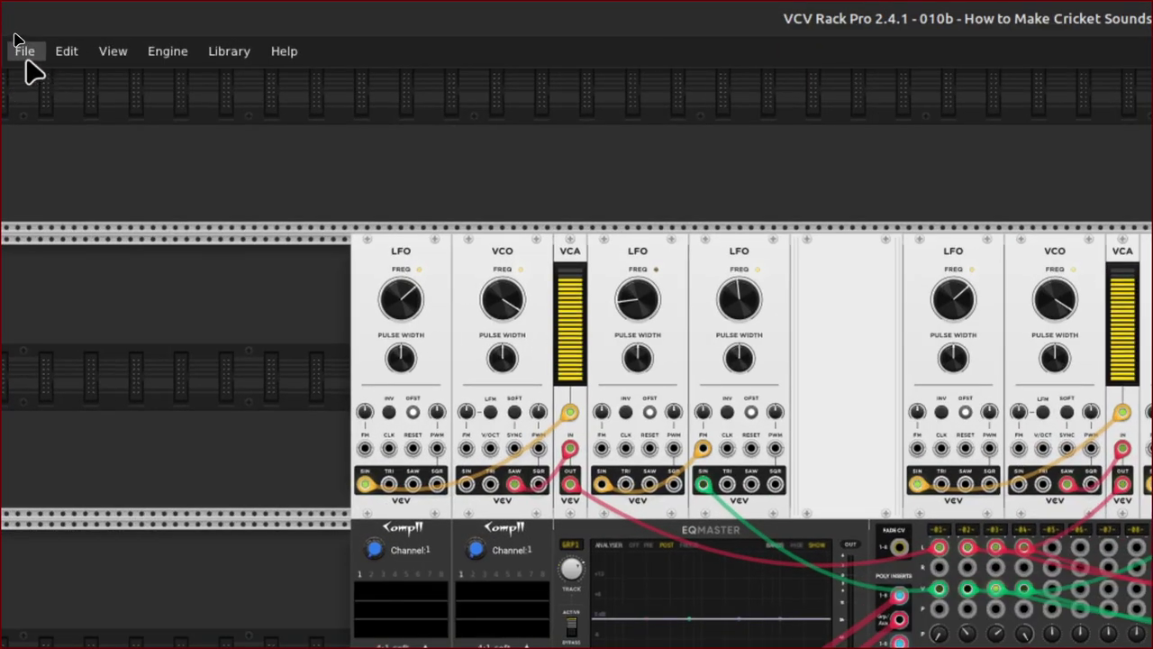
# Step: Reopen '010b - How to Make Cricket Sounds in VCV Rack.vcv' from disk and zoom into the mixer
pyautogui.click(24, 51)
pyautogui.moveTo(36, 118)
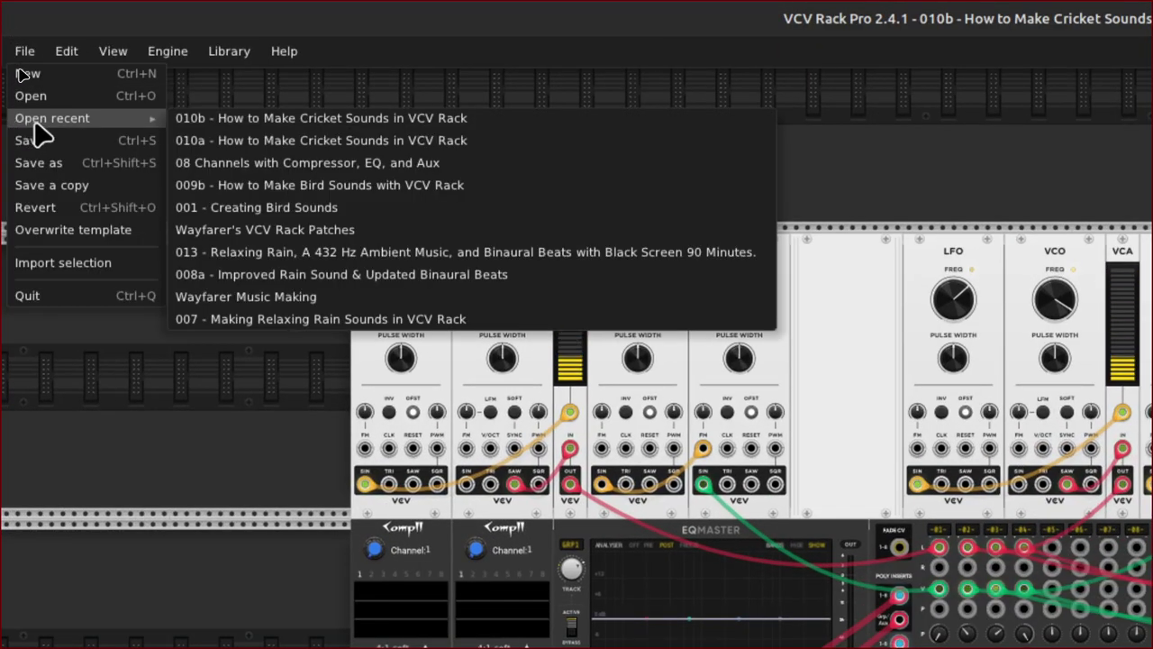
pyautogui.click(61, 90)
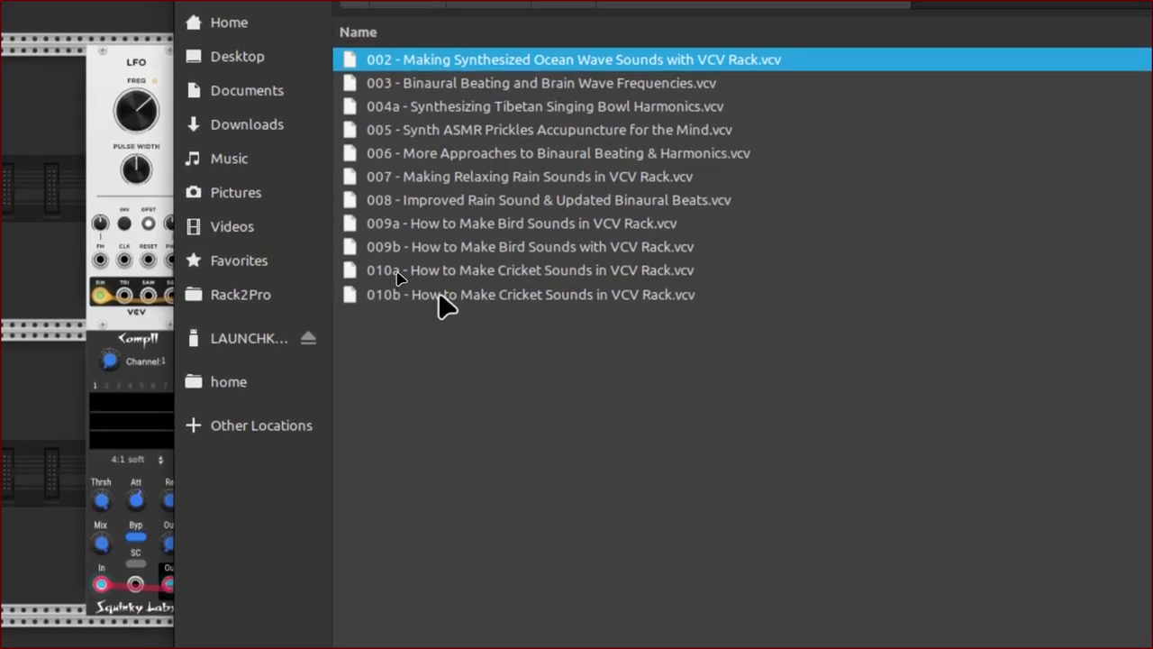
pyautogui.doubleClick(440, 297)
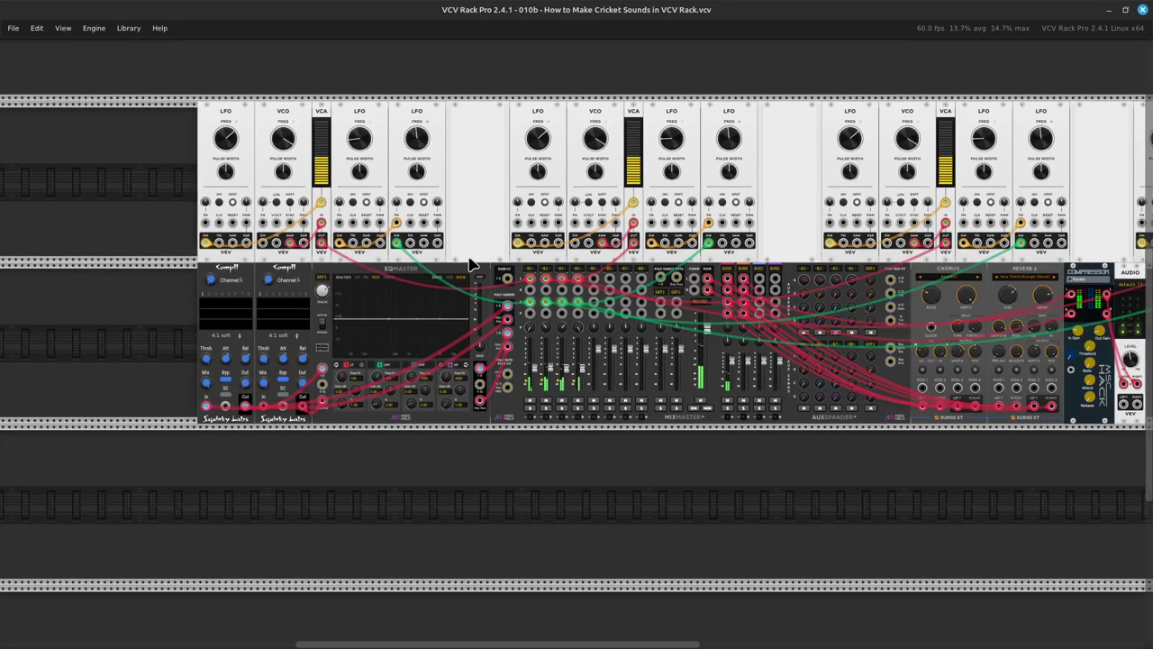
pyautogui.scroll(5, 468, 264)
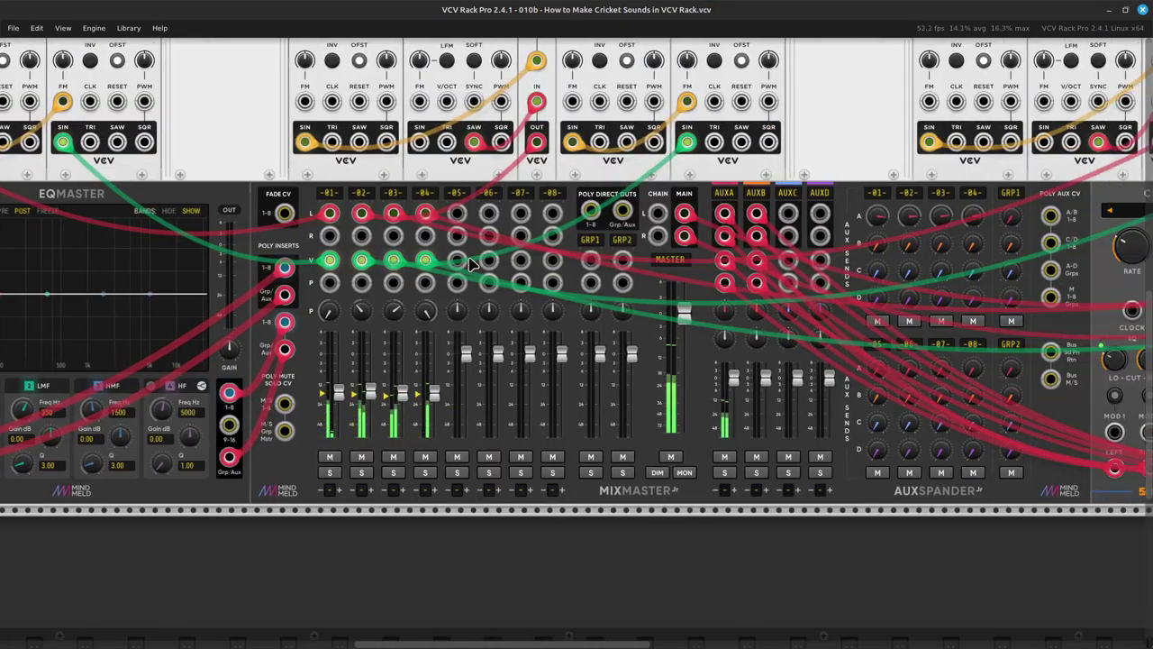
pyautogui.scroll(5, 469, 264)
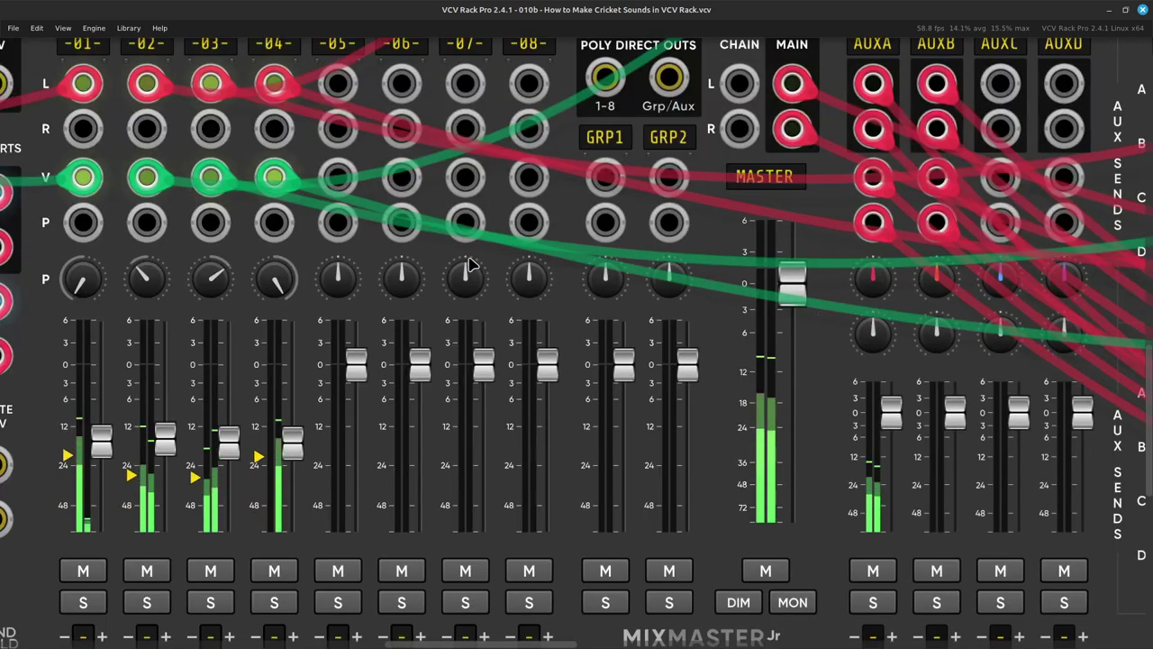
pyautogui.scroll(-3, 468, 264)
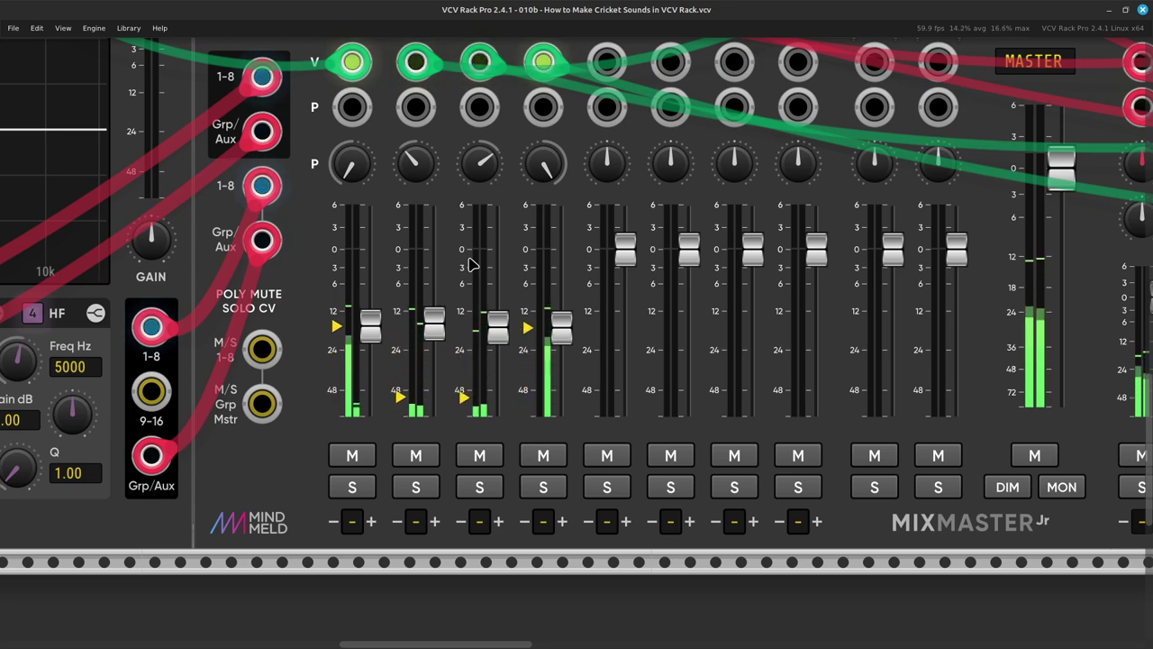
# Step: Mute MixMaster channels 3 and 4
pyautogui.scroll(-5, 469, 264)
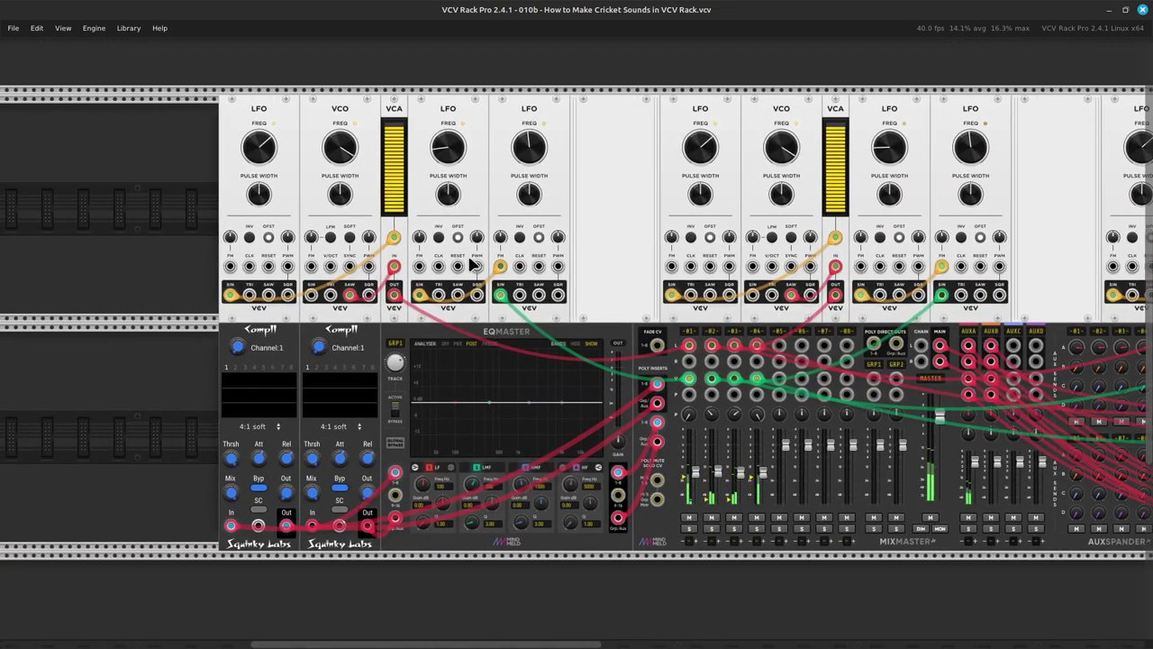
pyautogui.scroll(5, 473, 264)
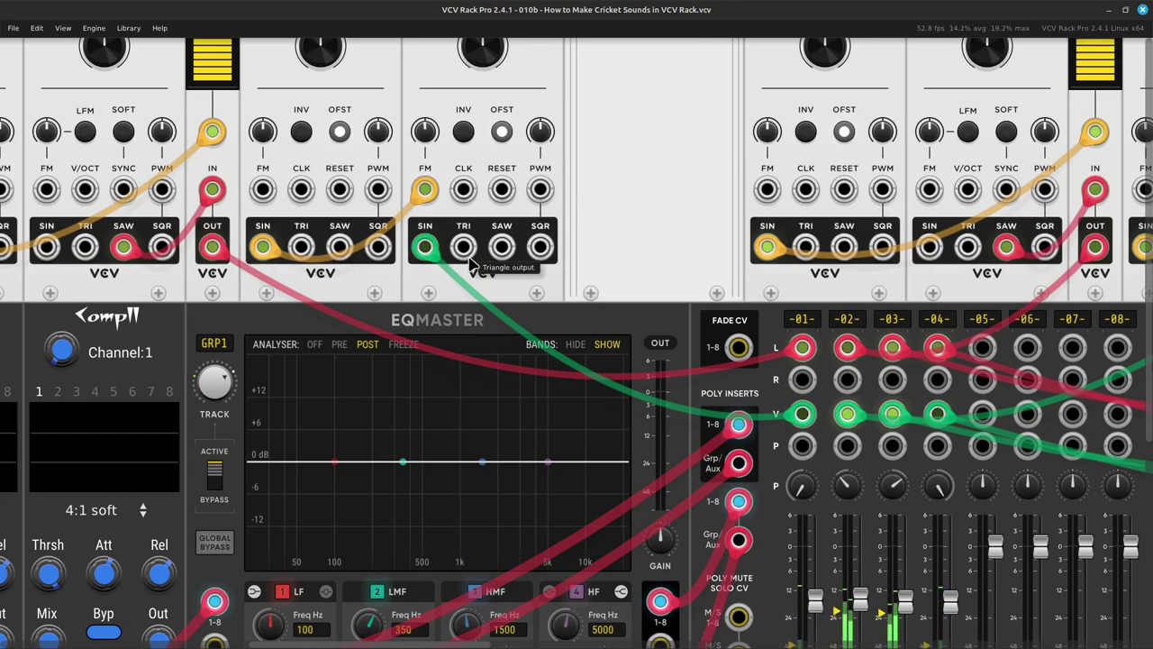
pyautogui.scroll(-5, 469, 264)
pyautogui.hscroll(3, 468, 264)
pyautogui.hscroll(3, 302, 162)
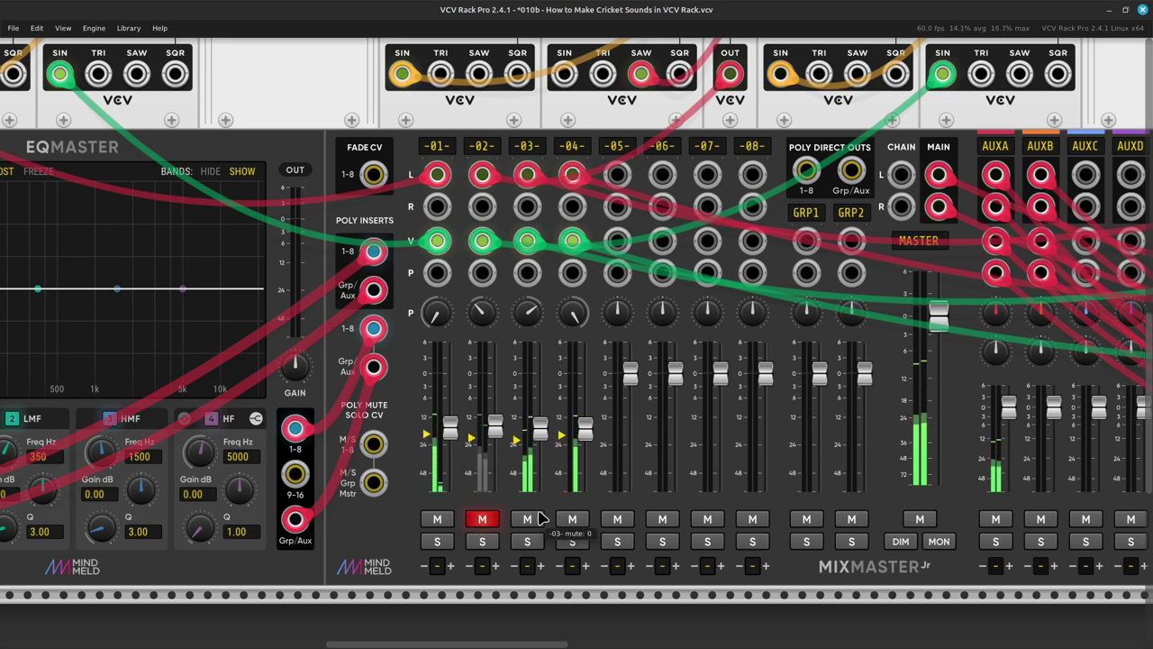
pyautogui.click(529, 519)
pyautogui.click(565, 520)
# Step: Move the first voice's VCA input cable from the VCO SAW output to SIN
pyautogui.scroll(5, 406, 431)
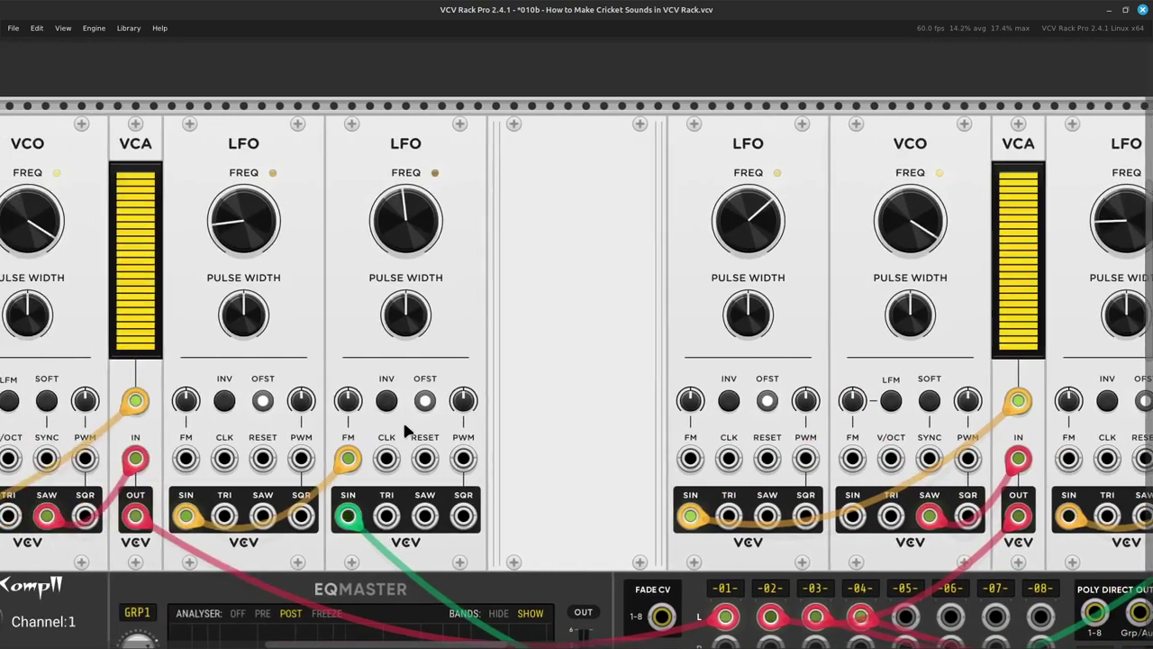
pyautogui.hscroll(-6, 405, 429)
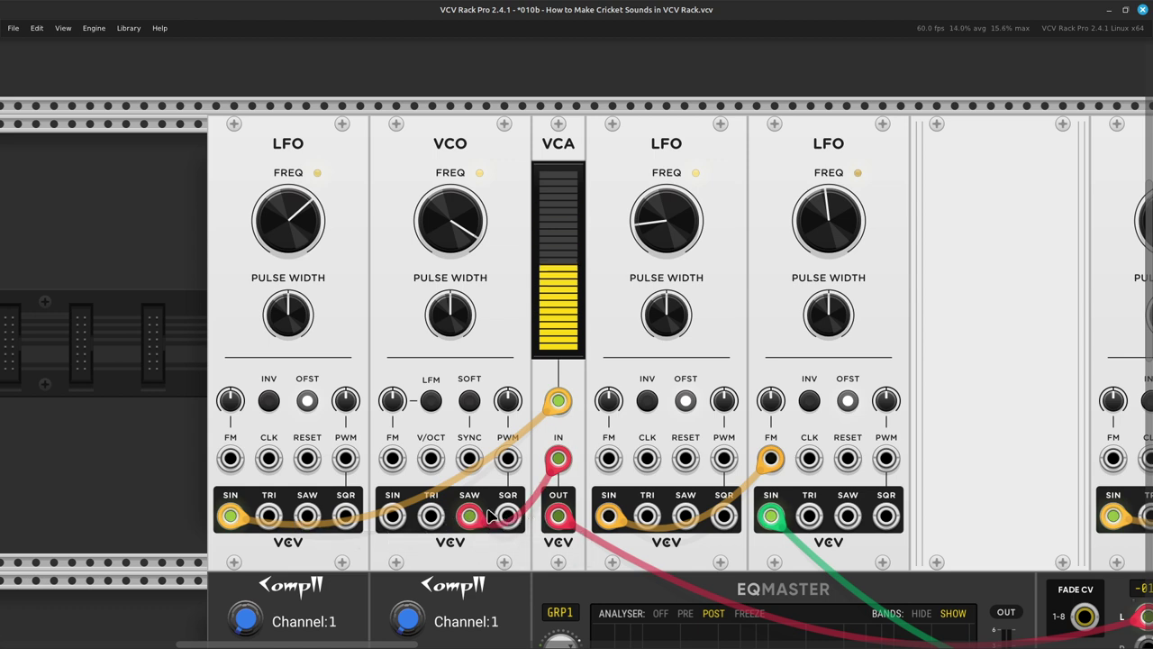
pyautogui.moveTo(470, 515); pyautogui.dragTo(394, 517)
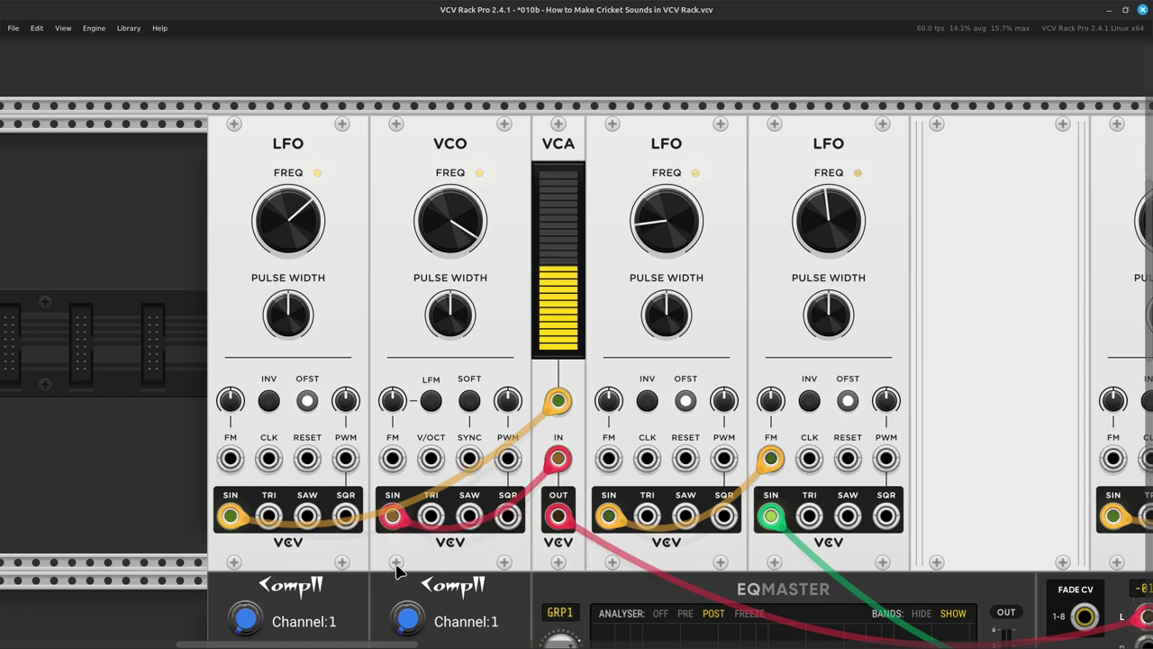
pyautogui.scroll(-5, 442, 553)
pyautogui.hscroll(3, 438, 546)
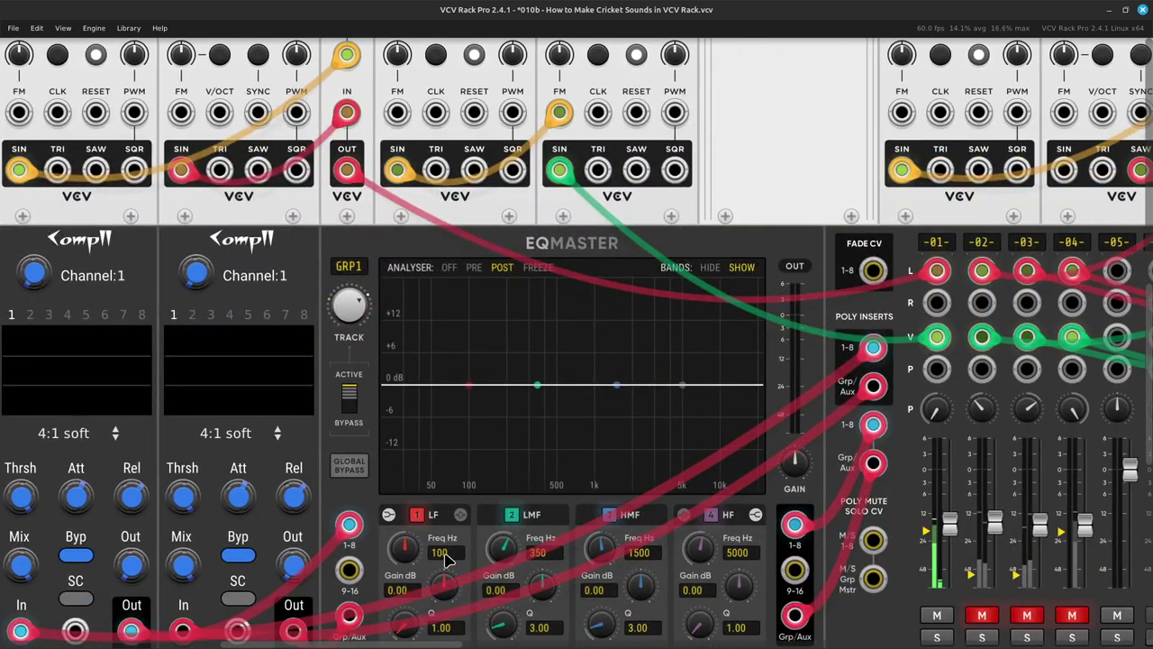
# Step: Set EQMaster's TRACK to 1 so it follows mixer channel -01- instead of GRP1
pyautogui.rightClick(358, 312)
pyautogui.write('1')
pyautogui.press('Return')
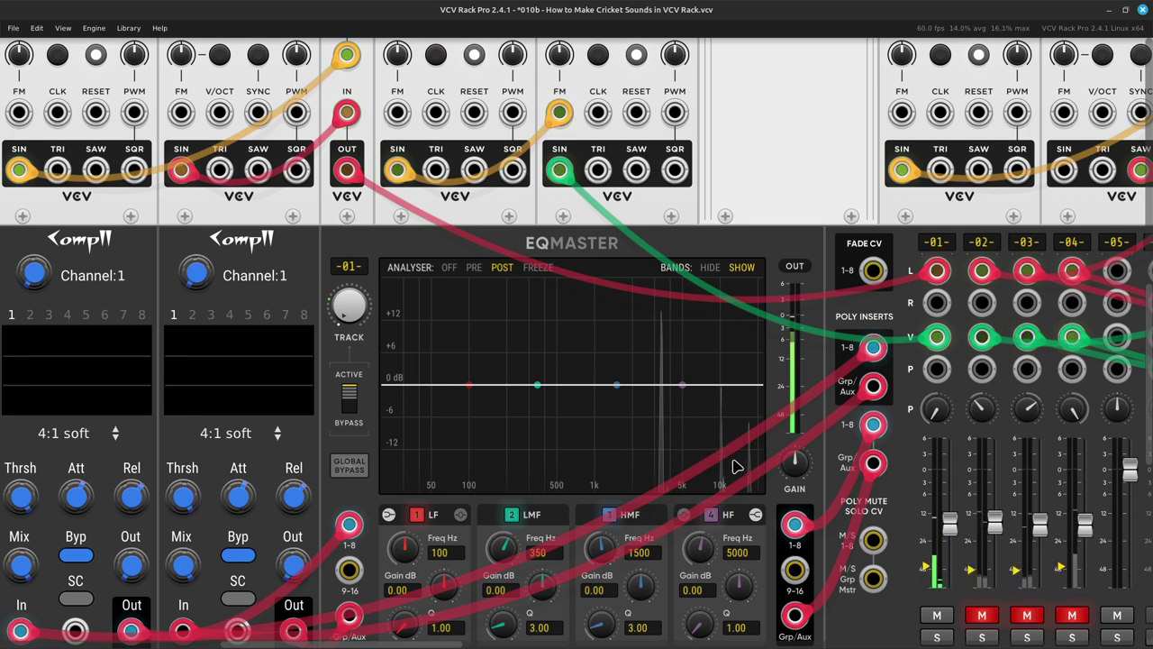
pyautogui.scroll(4, 732, 455)
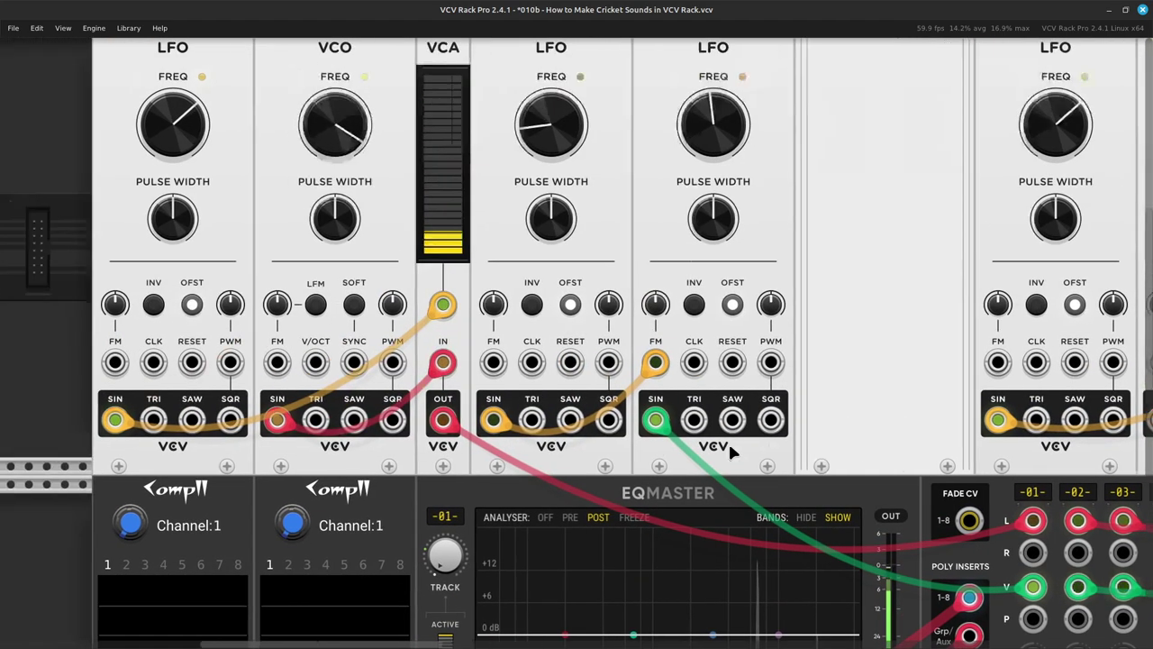
pyautogui.scroll(-4, 731, 451)
pyautogui.hscroll(3, 730, 451)
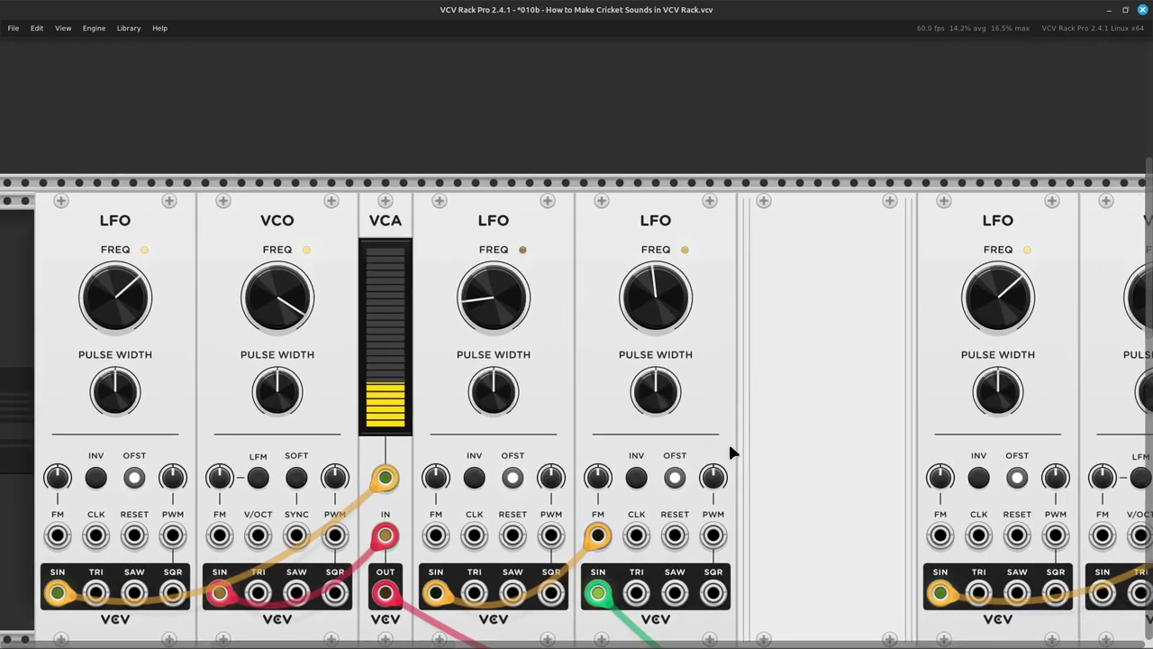
pyautogui.scroll(4, 730, 451)
pyautogui.scroll(-4, 730, 451)
pyautogui.hscroll(2, 730, 450)
pyautogui.scroll(4, 730, 450)
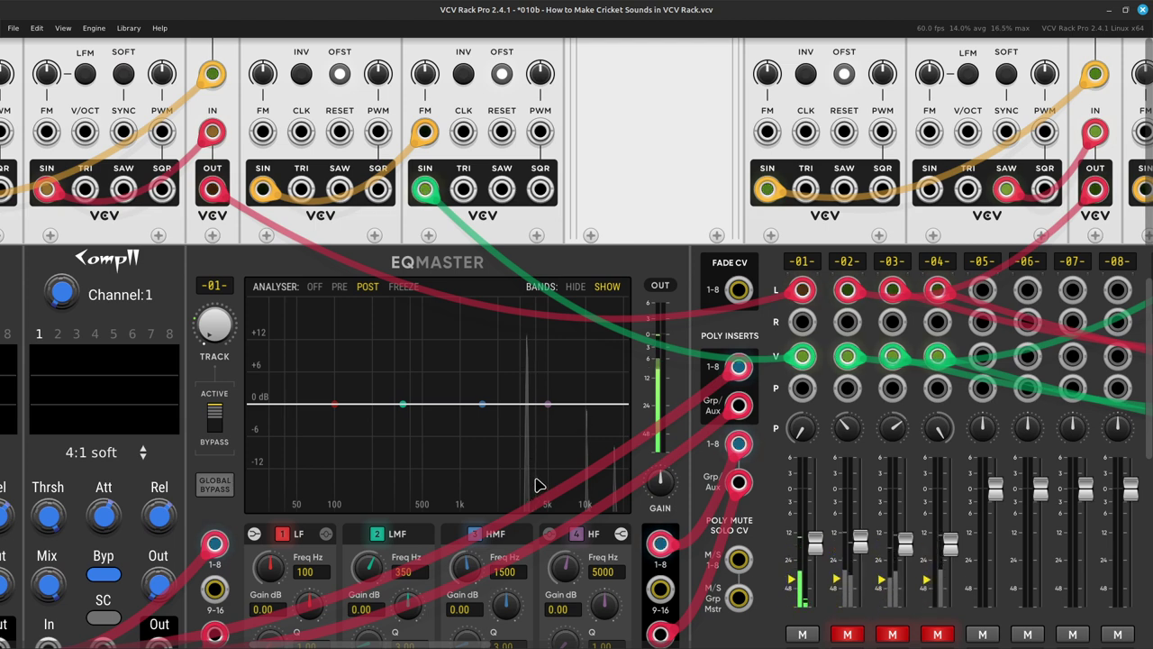
pyautogui.hscroll(-5, 535, 488)
pyautogui.scroll(4, 535, 486)
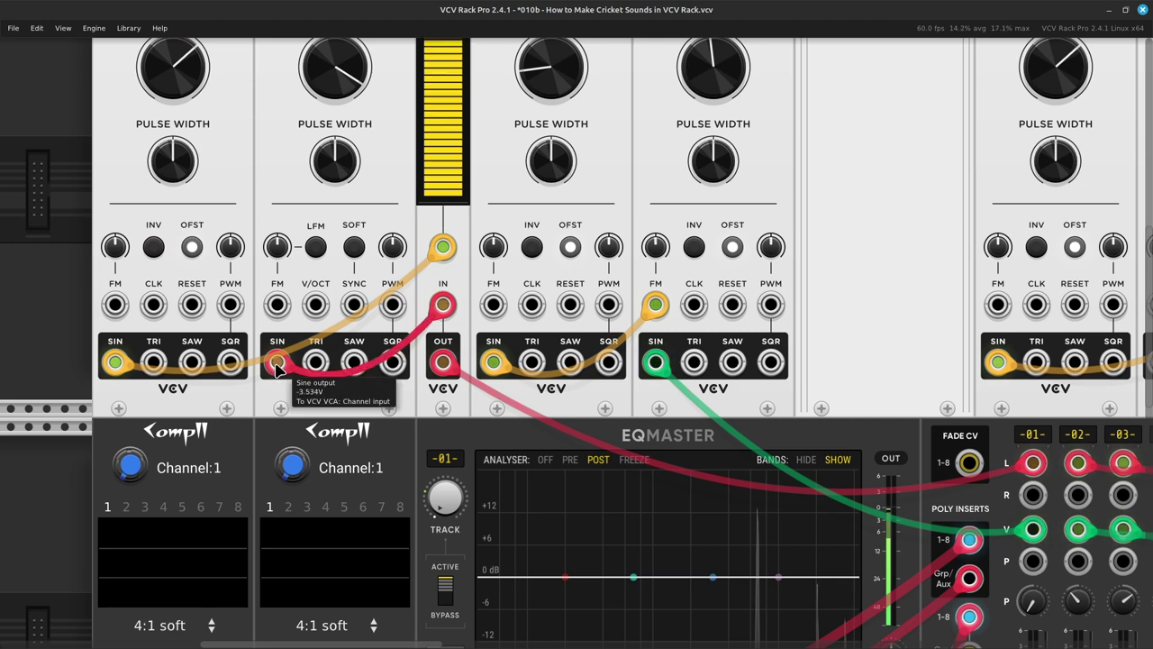
# Step: Try the VCA cable on the VCO's SAW and TRI jacks, then plug it into SQR
pyautogui.moveTo(277, 363); pyautogui.dragTo(354, 362)
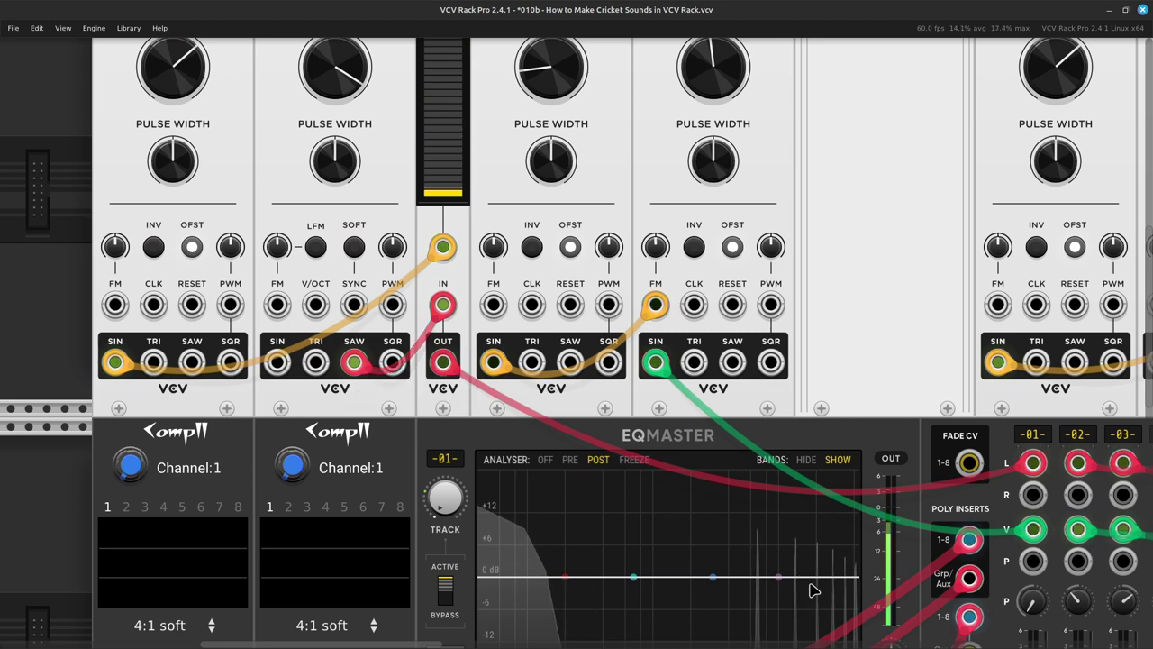
pyautogui.scroll(-3, 576, 523)
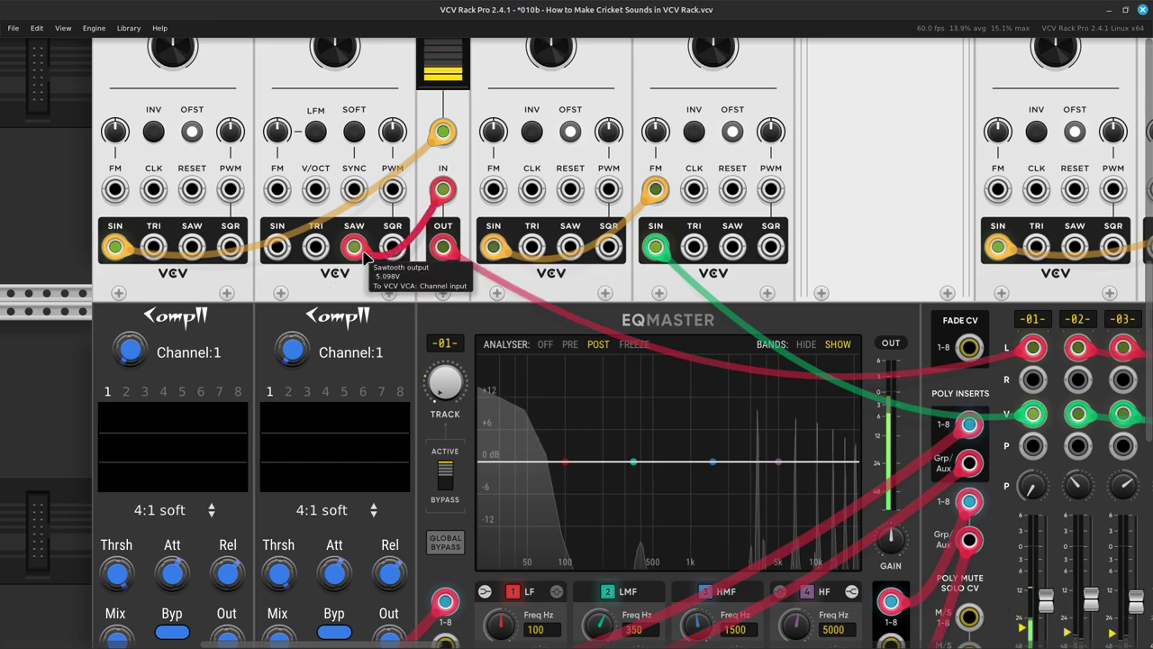
pyautogui.moveTo(354, 246); pyautogui.dragTo(315, 246)
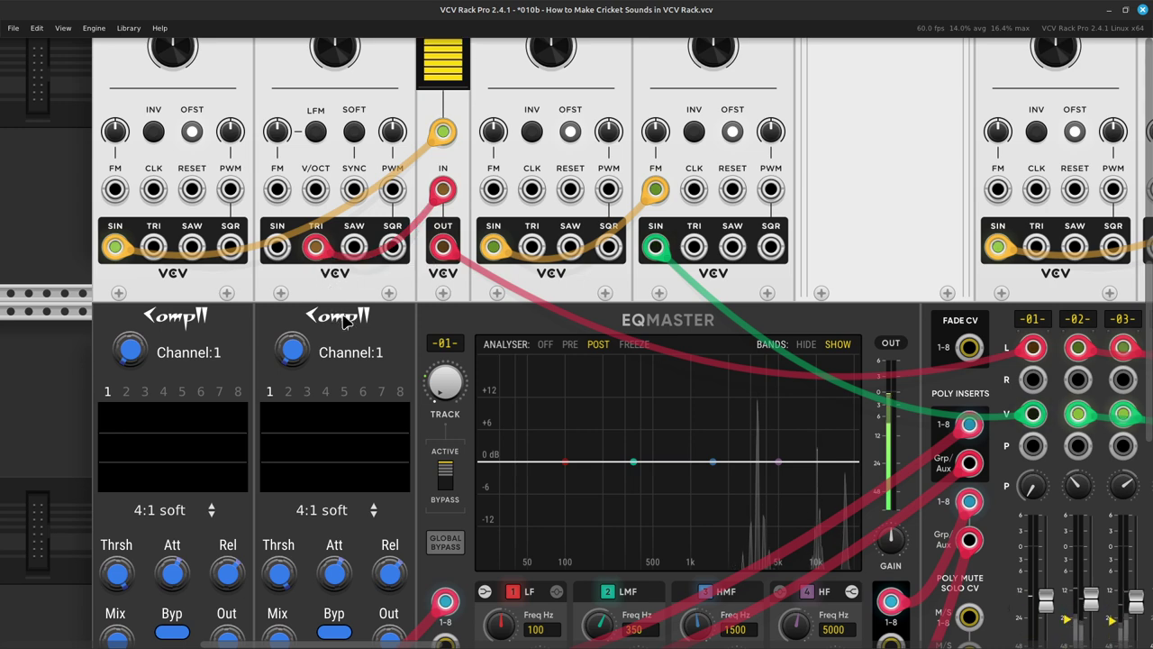
pyautogui.moveTo(315, 245); pyautogui.dragTo(392, 247)
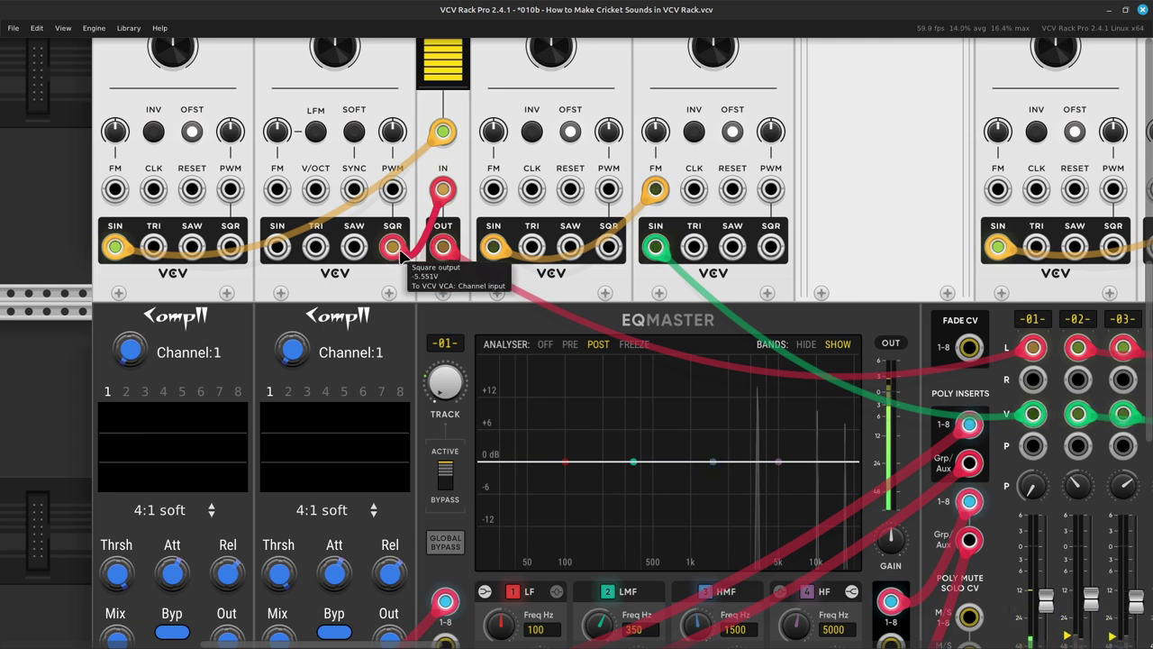
pyautogui.moveTo(393, 248)
pyautogui.mouseDown()
pyautogui.moveTo(278, 247)
pyautogui.moveTo(392, 250)
pyautogui.mouseUp()
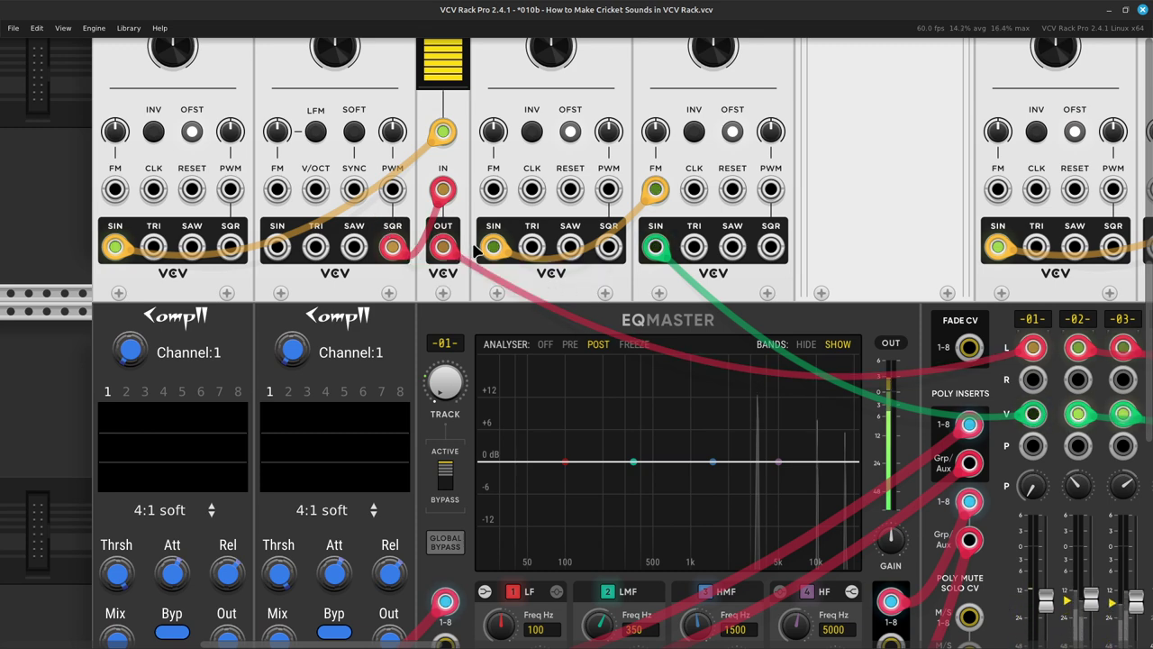
# Step: Move the second voice's VCA cable from the VCO SAW jack to SQR
pyautogui.hscroll(10, 468, 245)
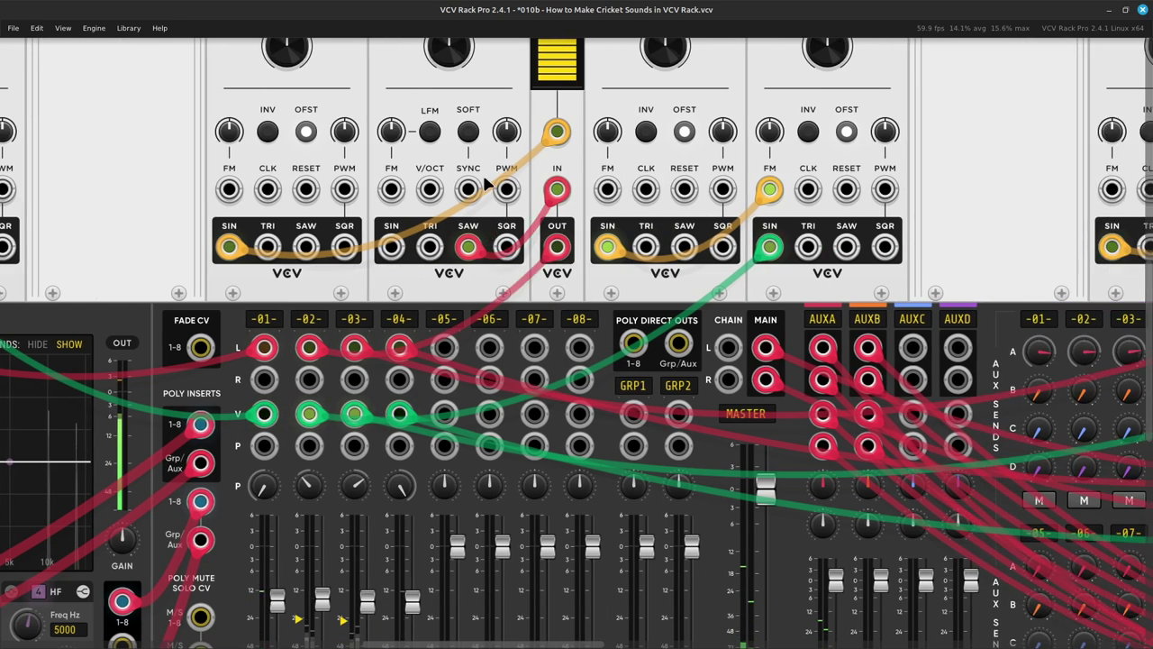
pyautogui.moveTo(468, 247); pyautogui.dragTo(506, 247)
pyautogui.hscroll(10, 509, 316)
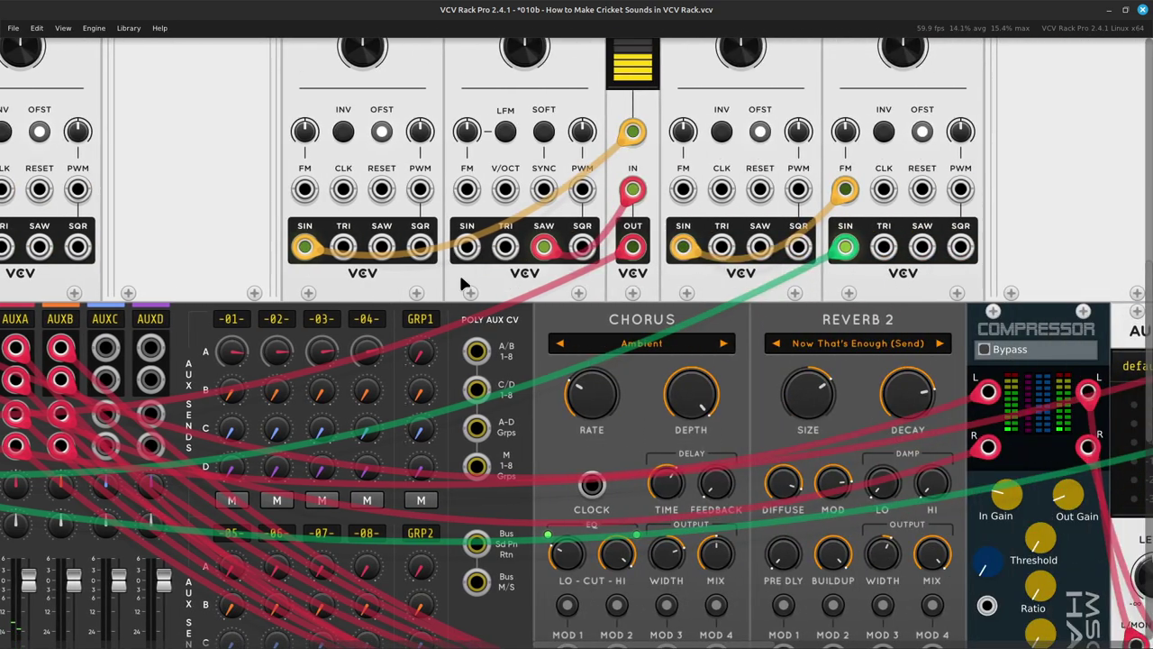
pyautogui.moveTo(543, 246); pyautogui.dragTo(579, 251)
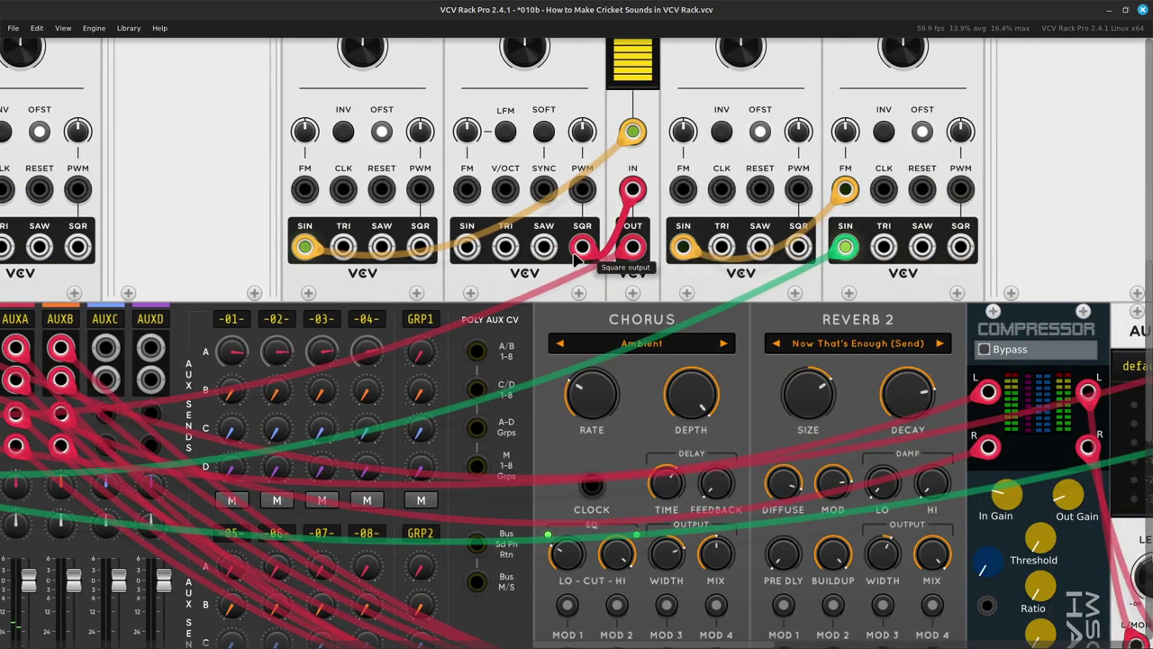
# Step: Switch the next voice's VCA source to the VCO square output
pyautogui.hscroll(4, 550, 286)
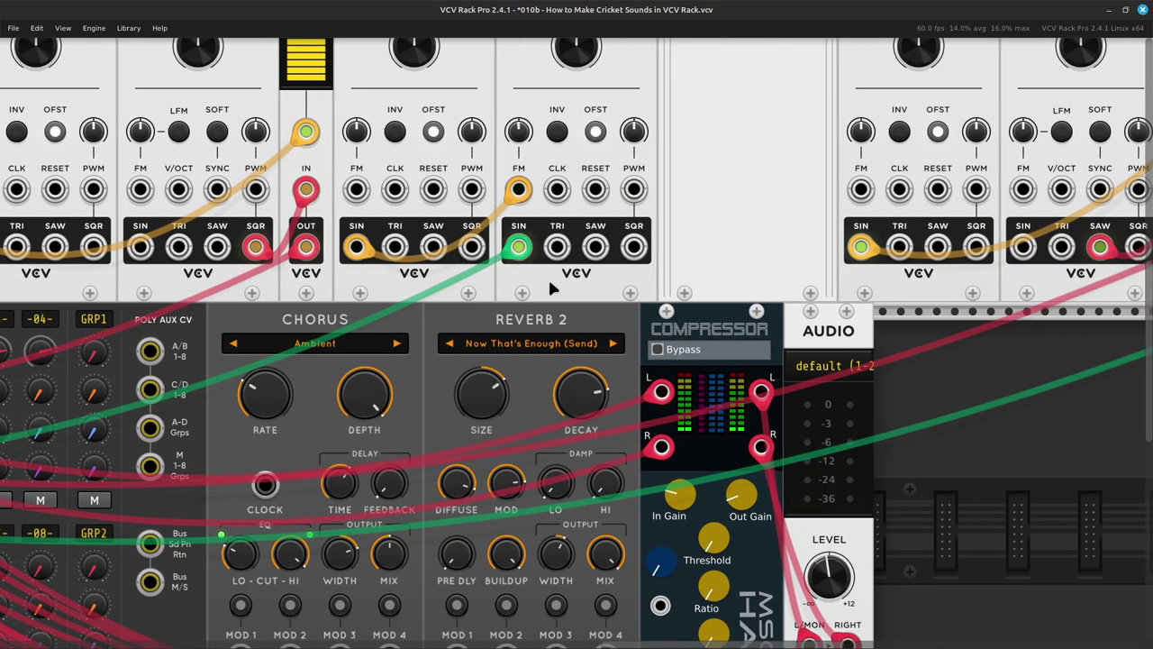
pyautogui.hscroll(-4, 548, 277)
pyautogui.hscroll(4, 550, 273)
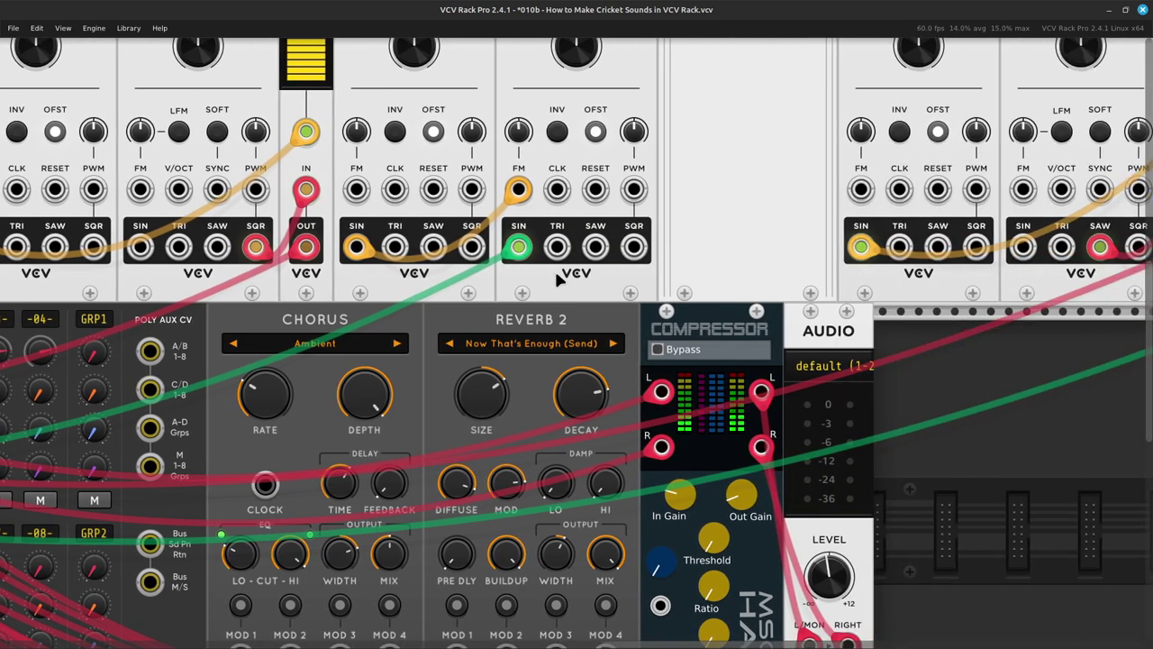
pyautogui.hscroll(8, 560, 281)
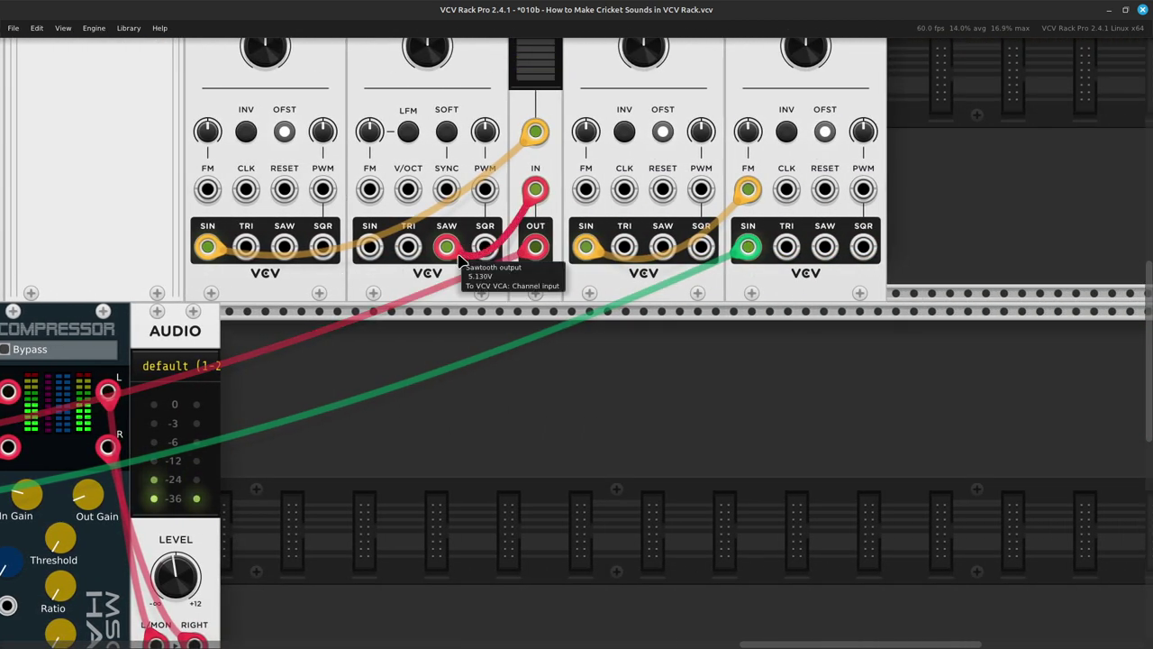
pyautogui.moveTo(459, 257); pyautogui.dragTo(369, 247)
# Step: Move the first voice's VCA cable back to the VCO sine output
pyautogui.hscroll(-3, 320, 295)
pyautogui.hscroll(-20, 320, 295)
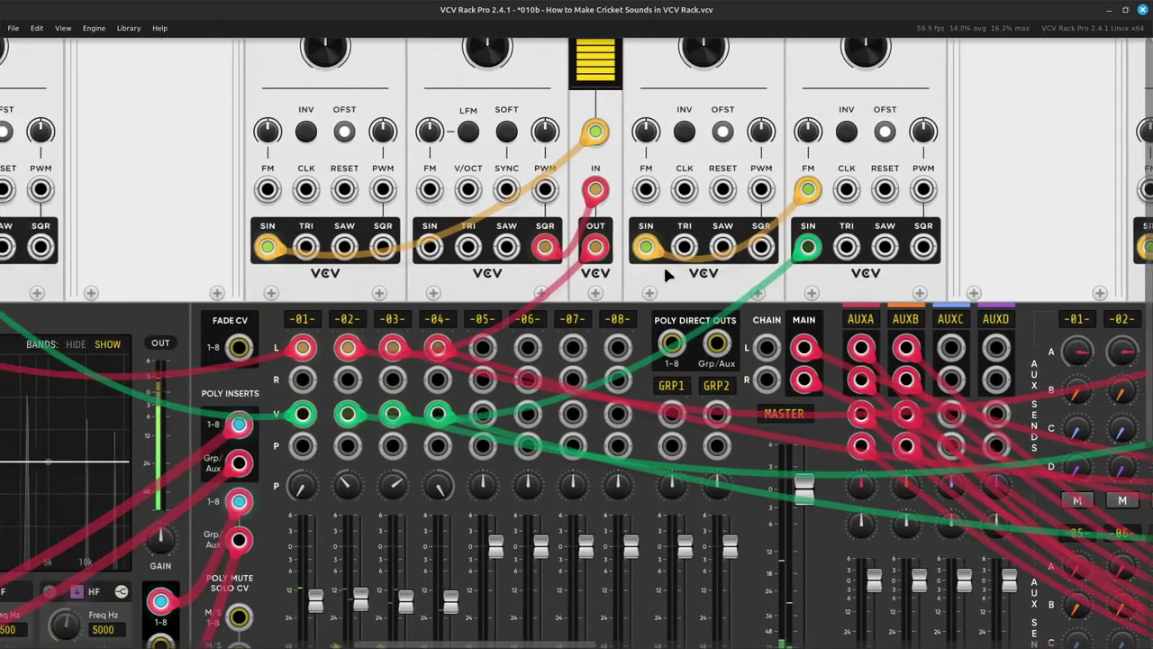
pyautogui.hscroll(-2, 663, 263)
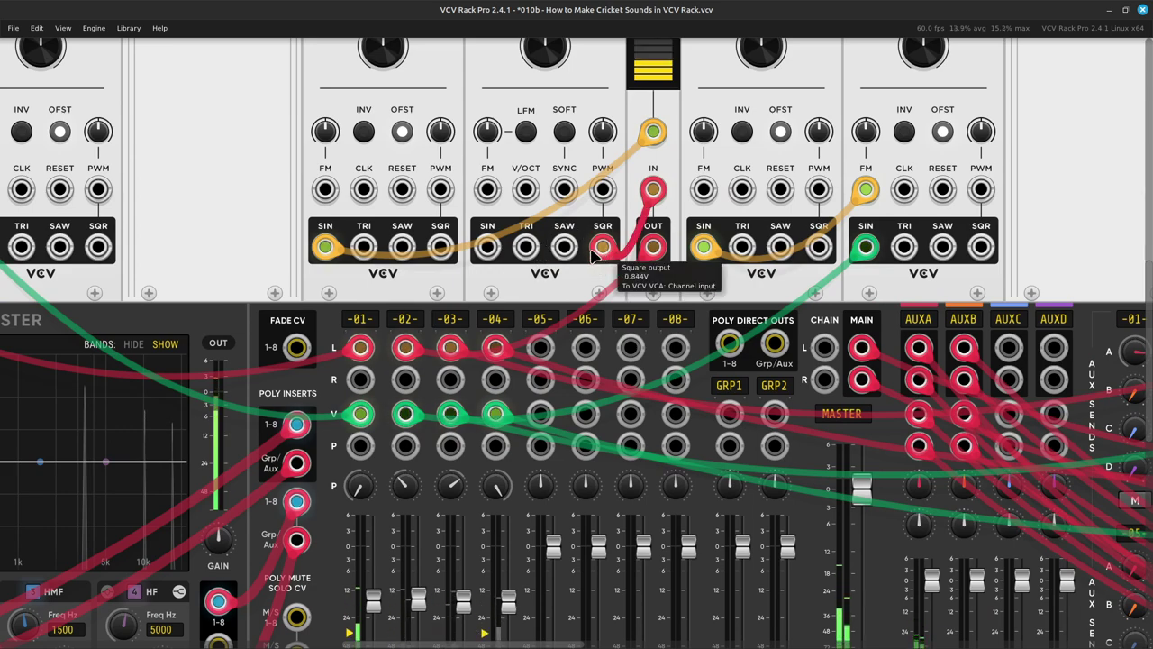
pyautogui.hscroll(-2, 587, 257)
pyautogui.hscroll(-12, 587, 256)
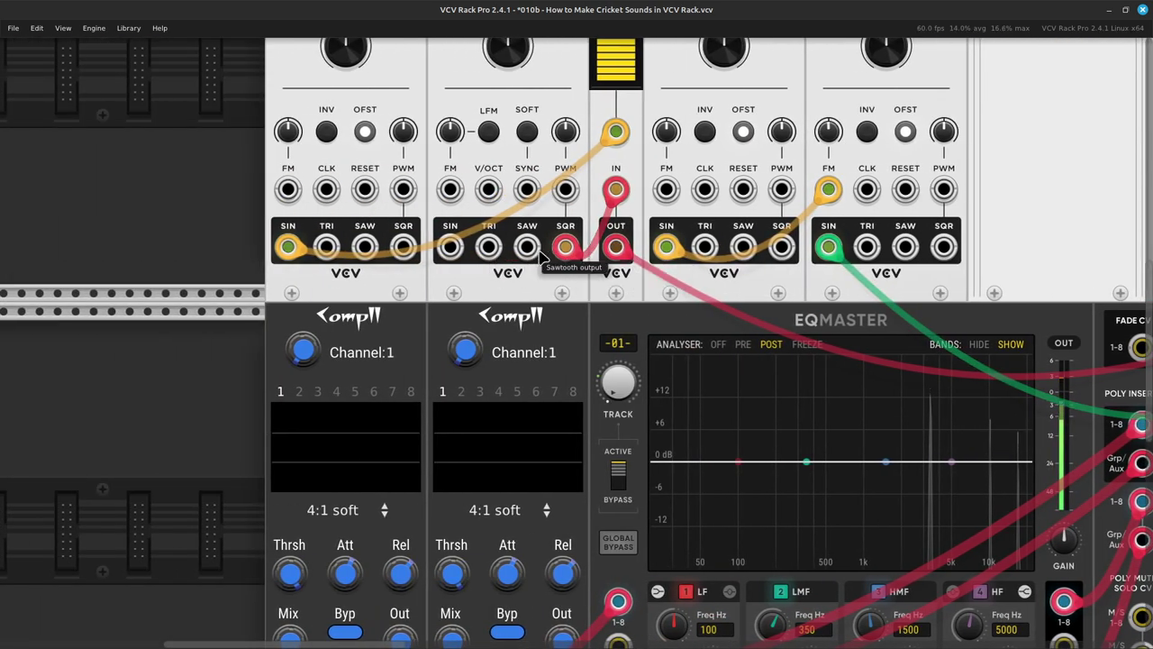
pyautogui.moveTo(565, 246); pyautogui.dragTo(443, 257)
pyautogui.hscroll(10, 469, 271)
pyautogui.scroll(-3, 530, 312)
pyautogui.scroll(-3, 530, 312)
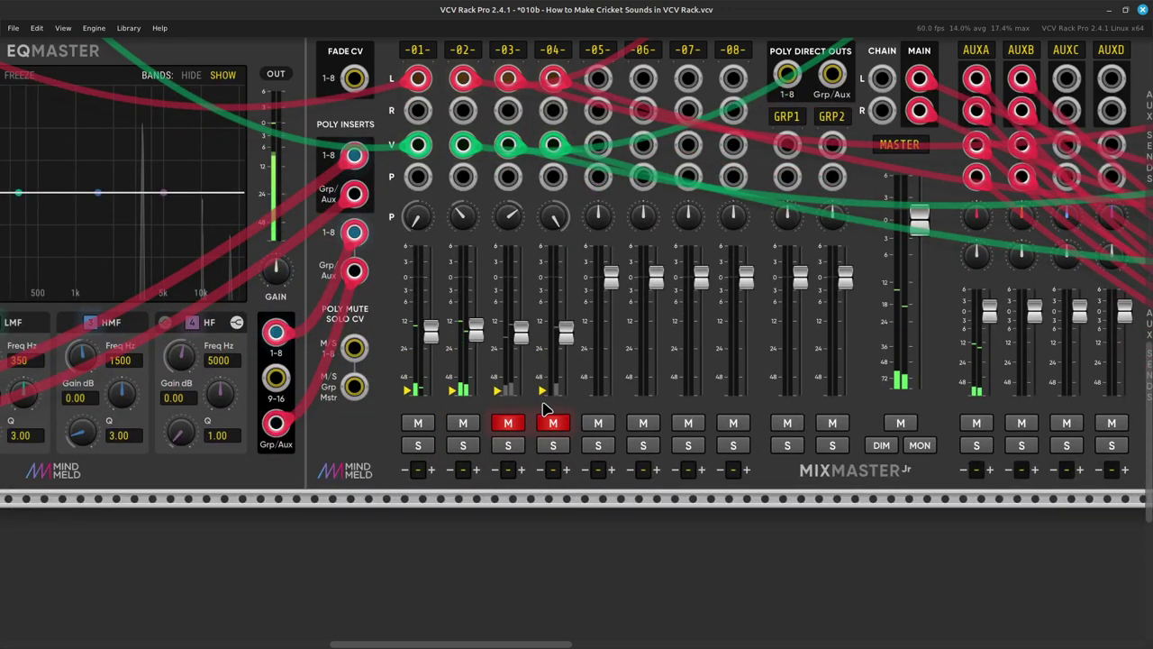
# Step: Unmute channel 04 and lower channel 03's fader to about -30 dB
pyautogui.click(555, 427)
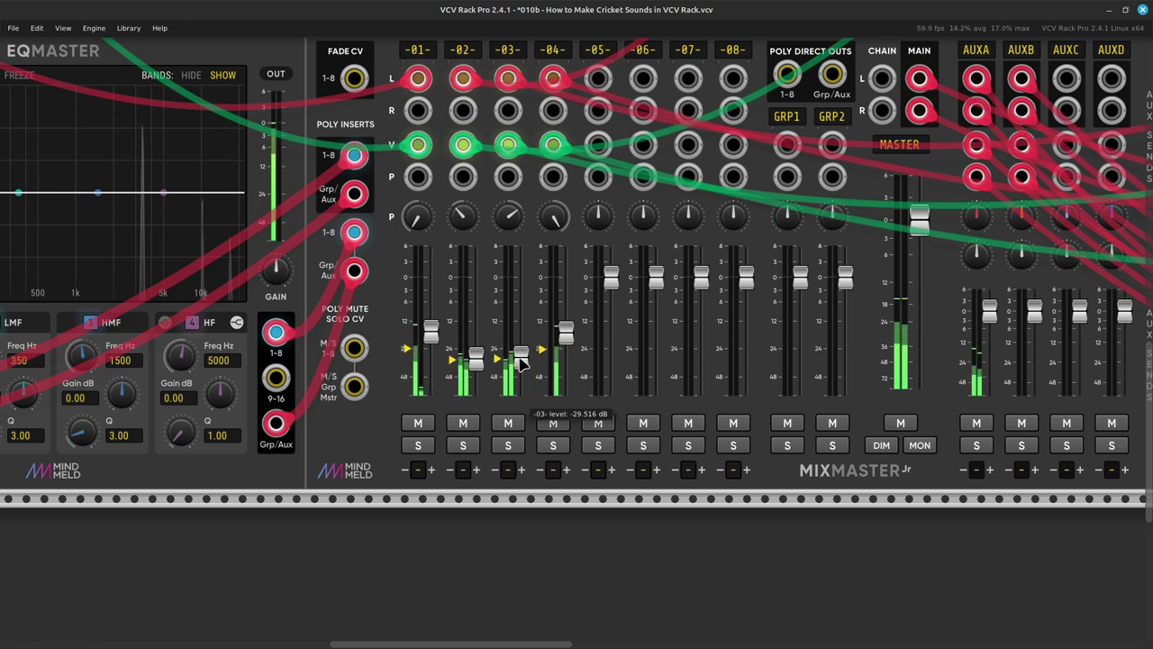
pyautogui.moveTo(520, 357); pyautogui.dragTo(521, 363)
# Step: Step the Chorus through Analog Warmth, Deep, Faster, Fat, Fullness and Like A Pad presets
pyautogui.hscroll(20, 521, 360)
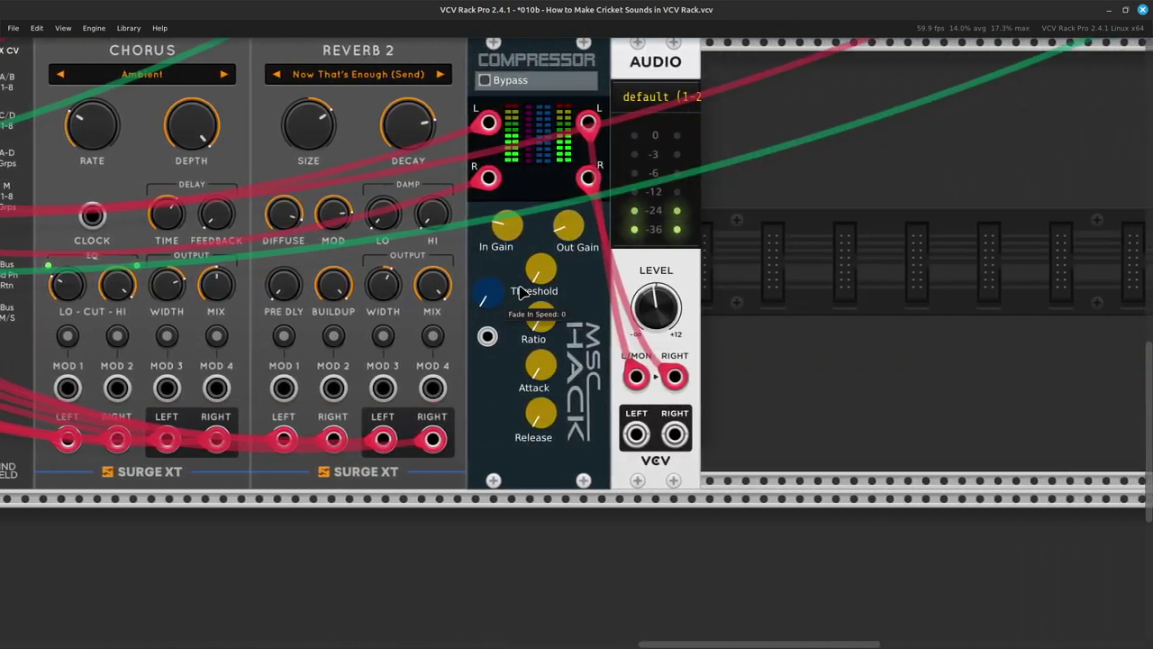
pyautogui.scroll(5, 520, 291)
pyautogui.hscroll(-10, 521, 291)
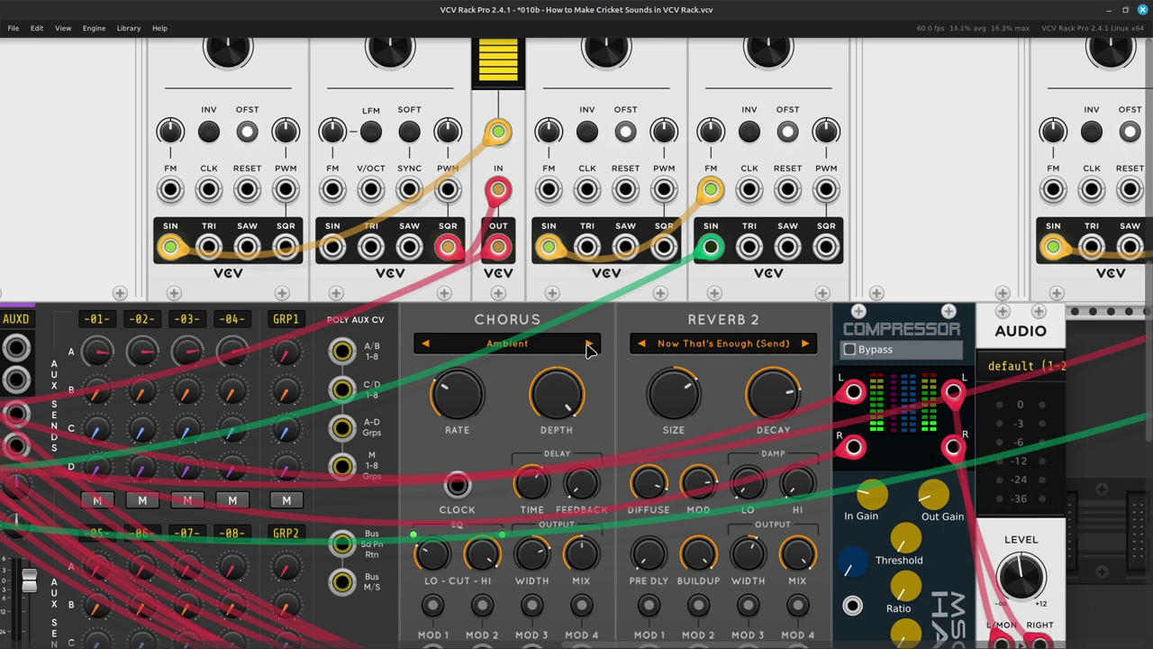
pyautogui.click(588, 345)
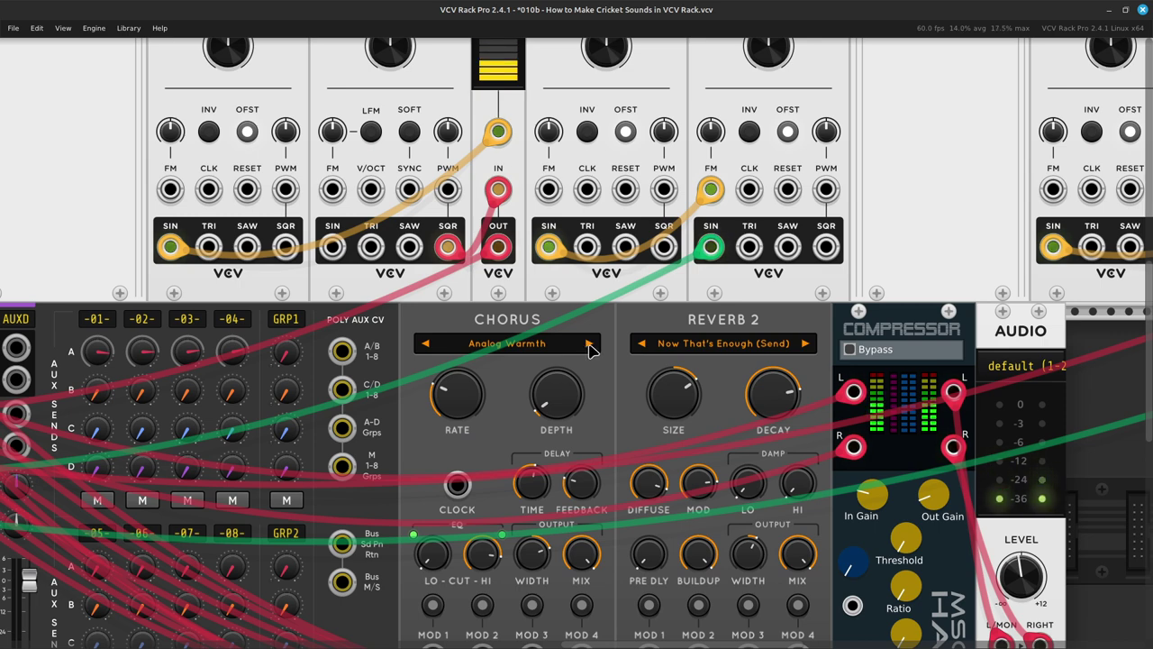
pyautogui.click(589, 346)
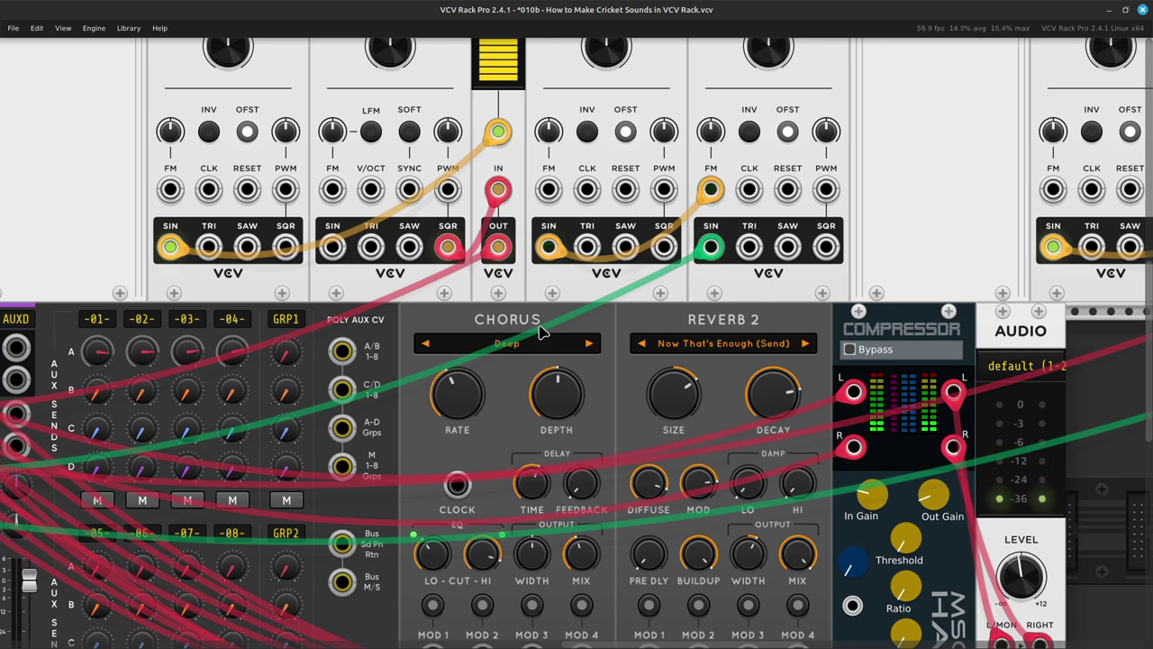
pyautogui.scroll(2, 540, 333)
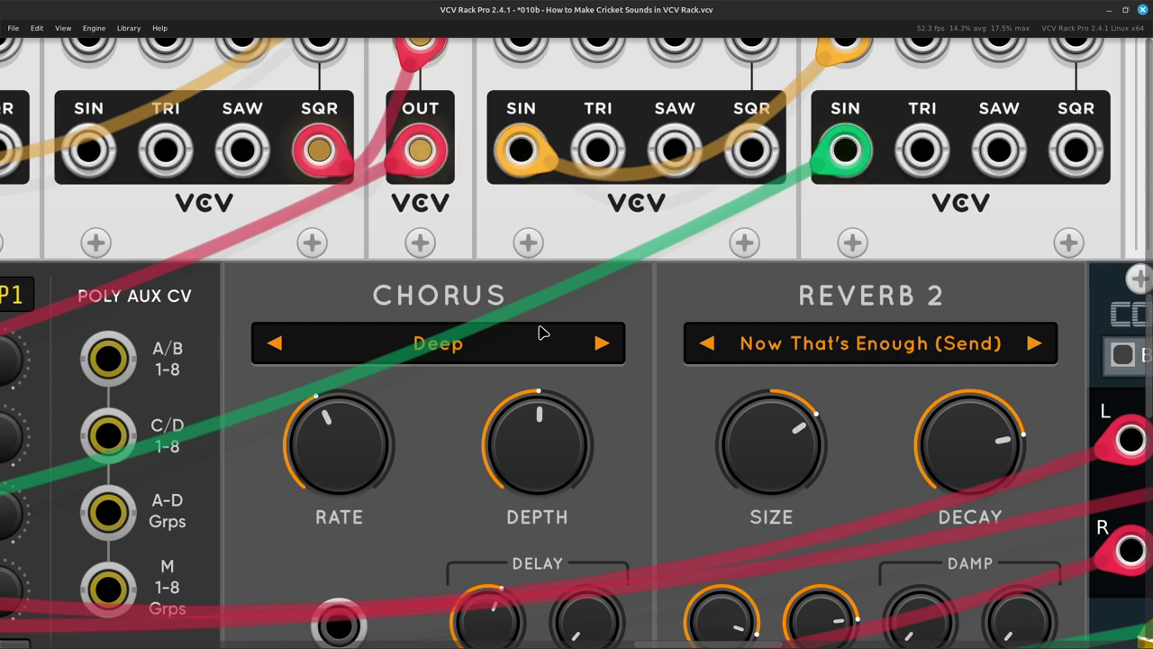
pyautogui.scroll(-2, 540, 331)
pyautogui.scroll(2, 540, 332)
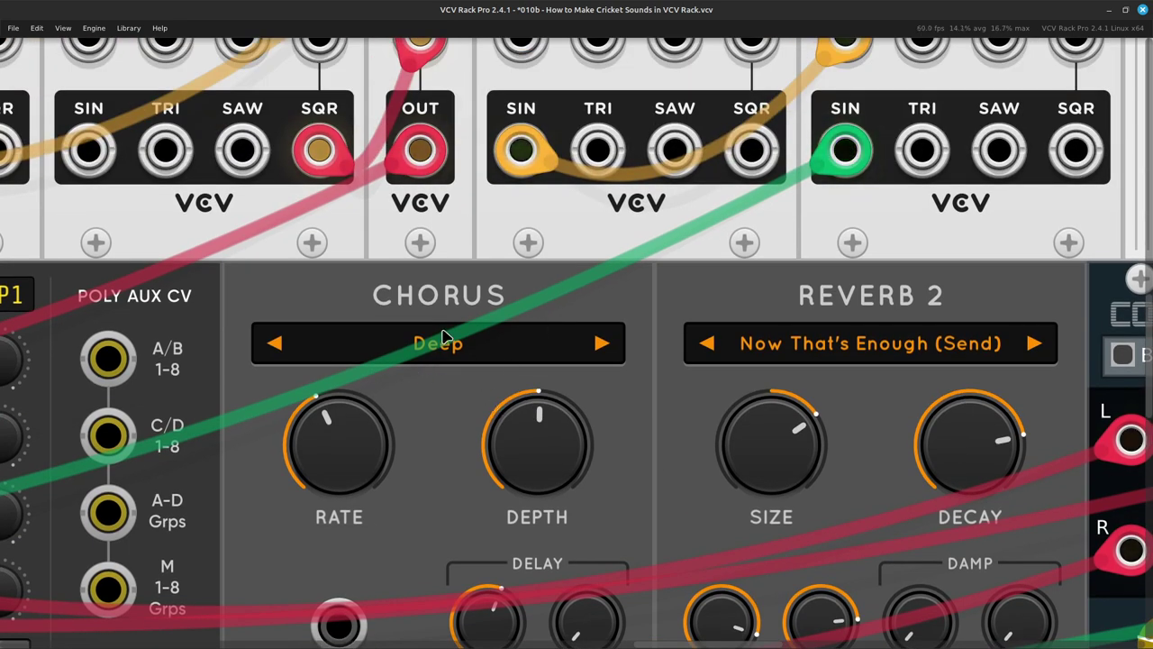
pyautogui.moveTo(551, 412)
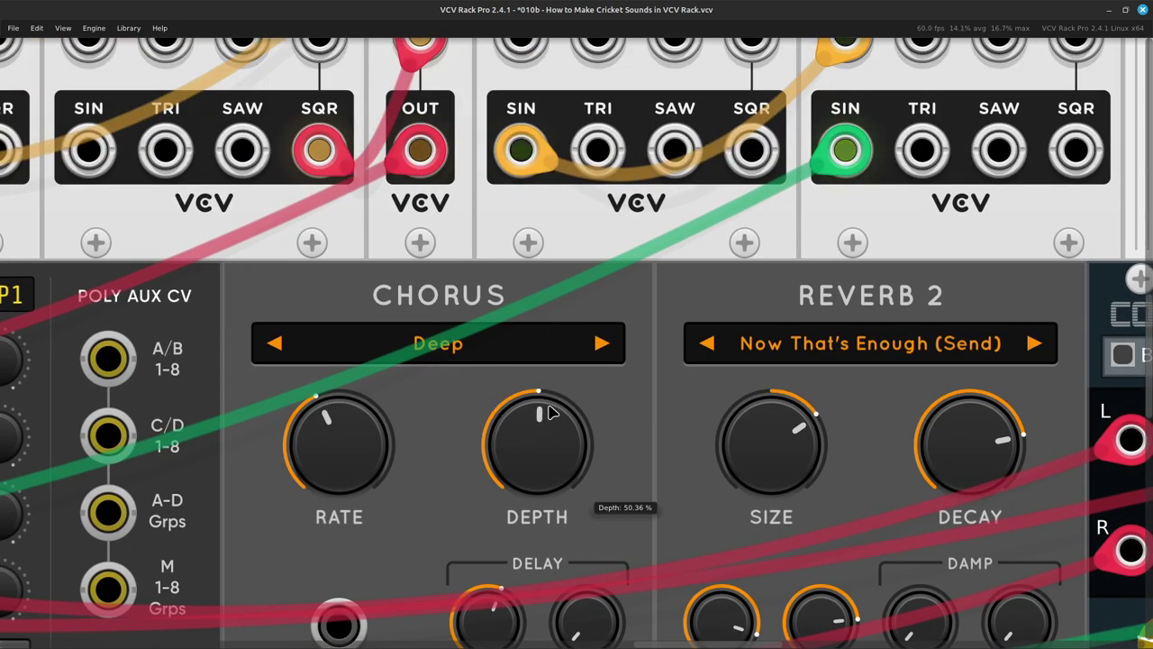
pyautogui.click(601, 344)
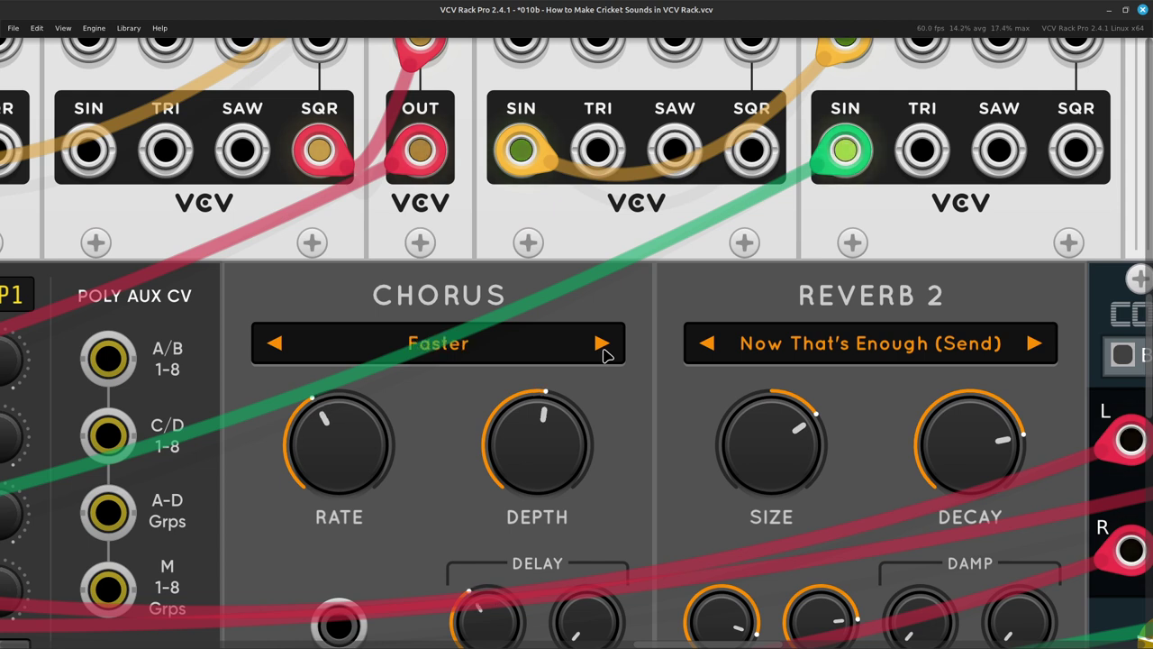
pyautogui.click(602, 345)
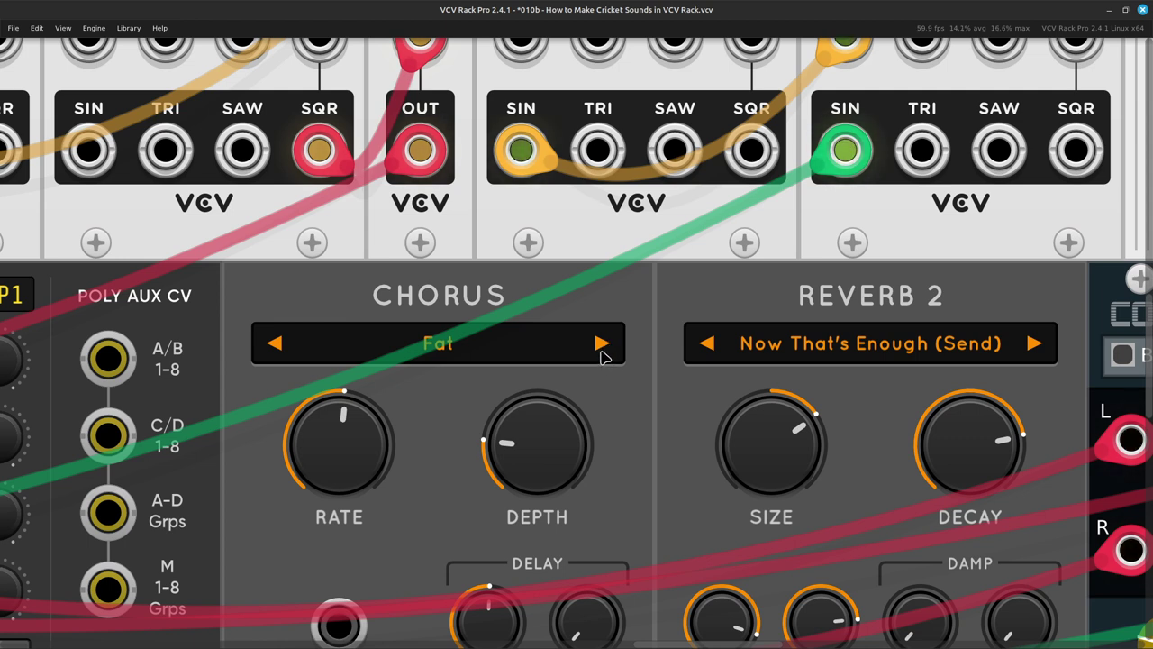
pyautogui.click(601, 344)
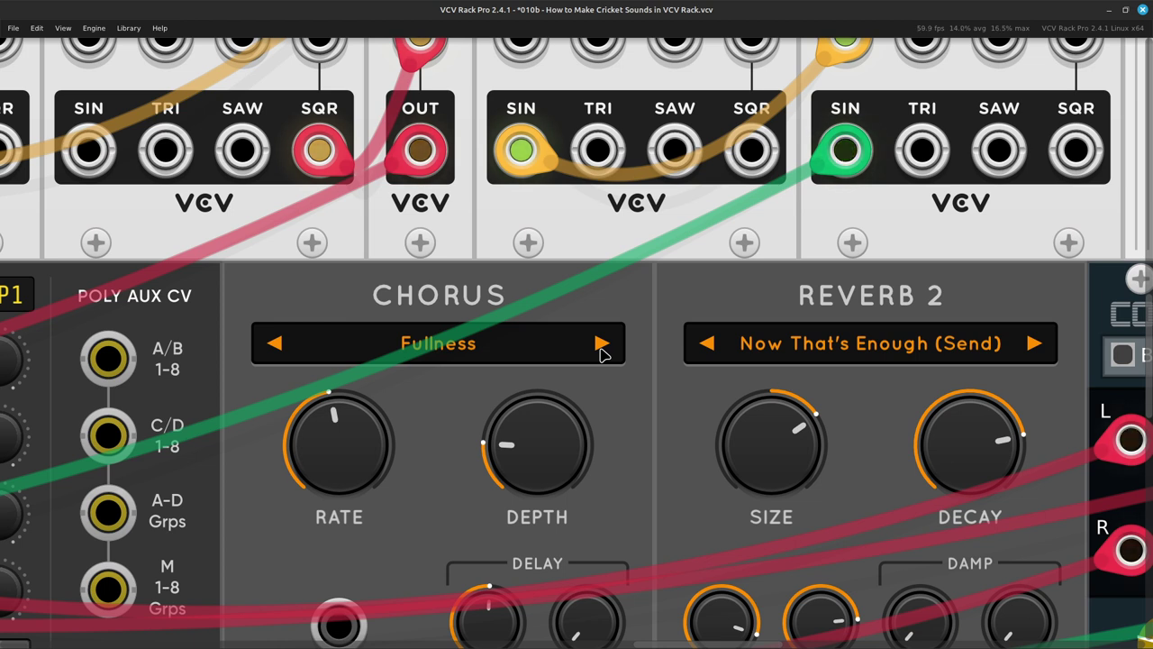
pyautogui.click(601, 344)
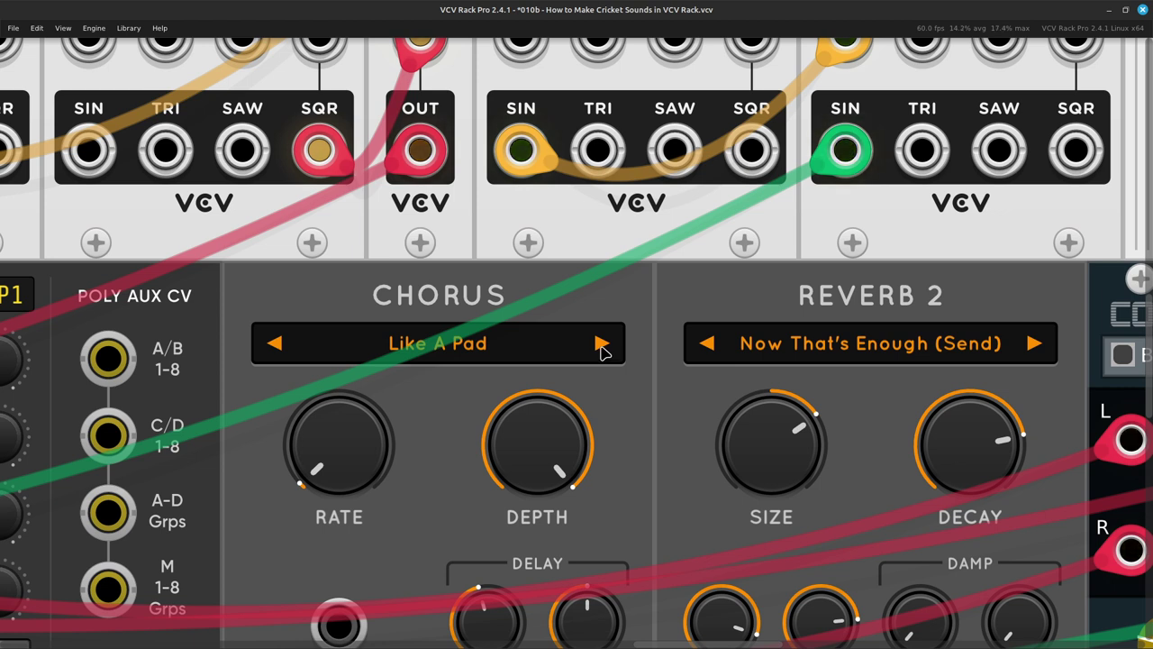
# Step: Continue through Reverb, Short, Soft, Supersaw, Sweet, Unison and Init presets, finishing on Ambient
pyautogui.click(600, 344)
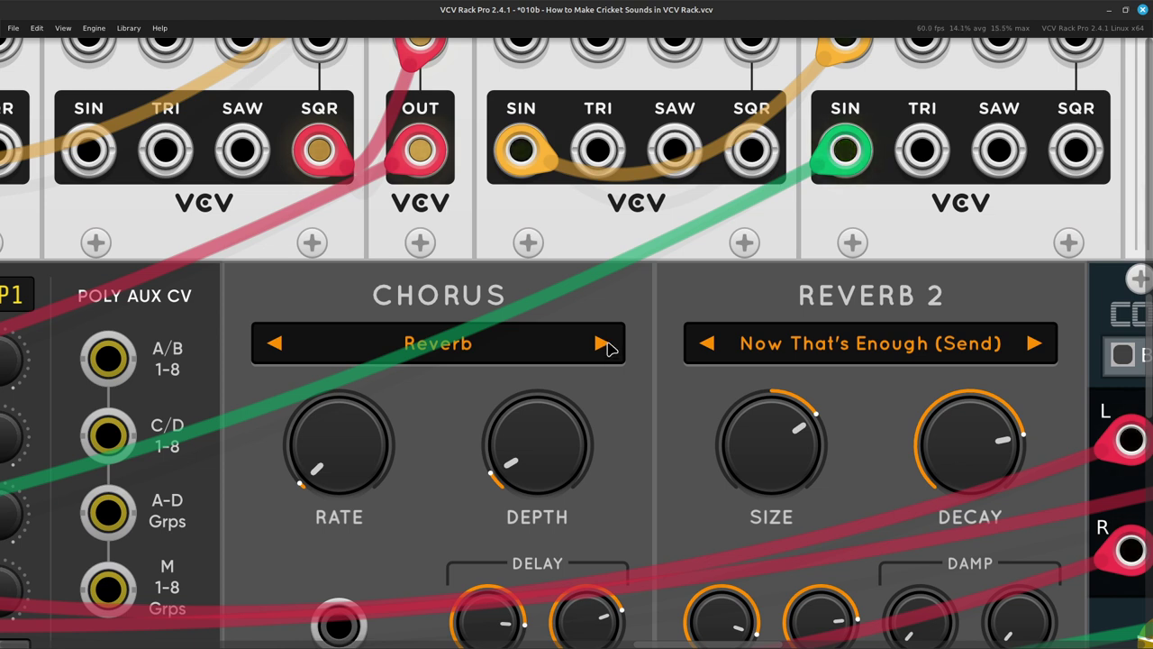
pyautogui.click(601, 344)
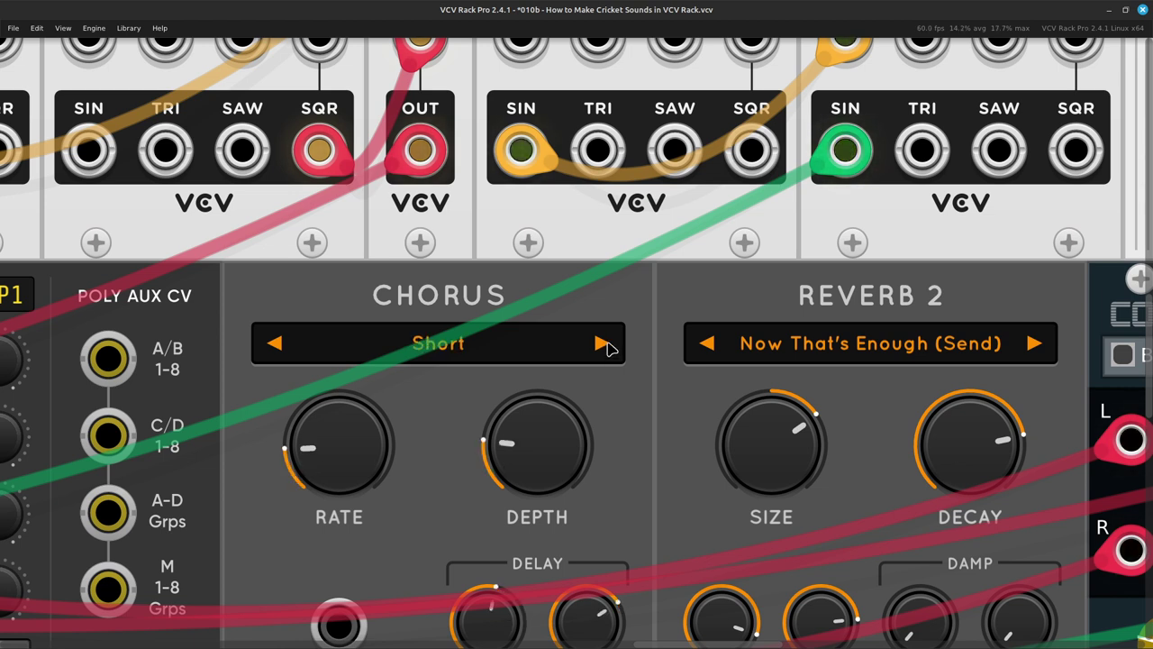
pyautogui.click(600, 344)
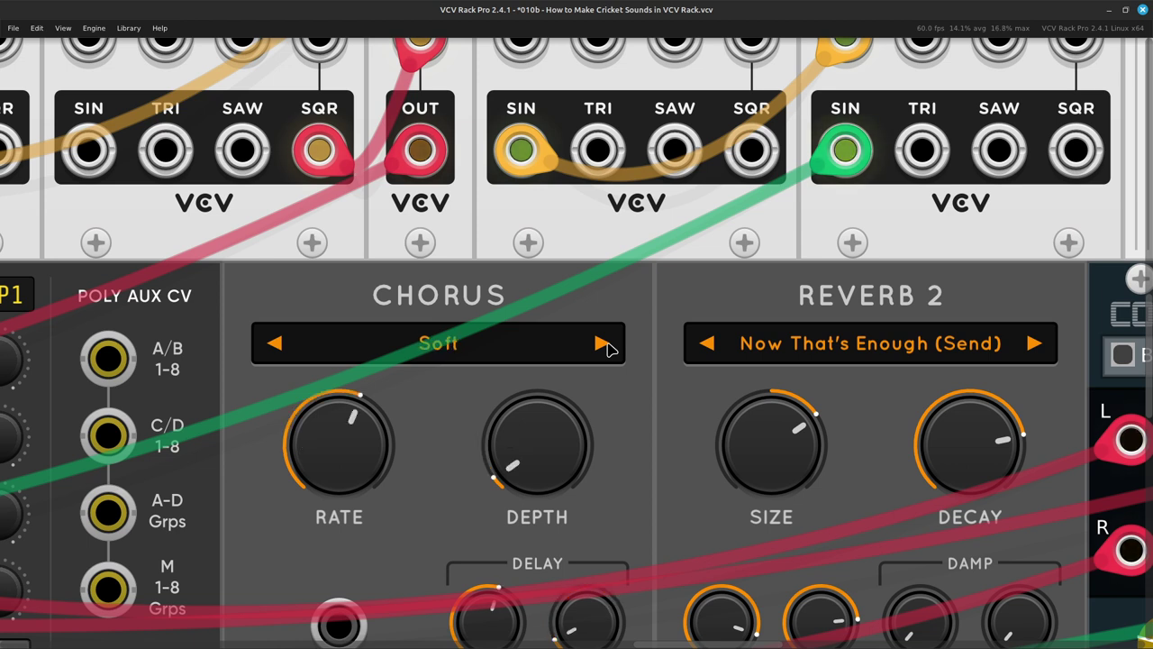
pyautogui.click(601, 344)
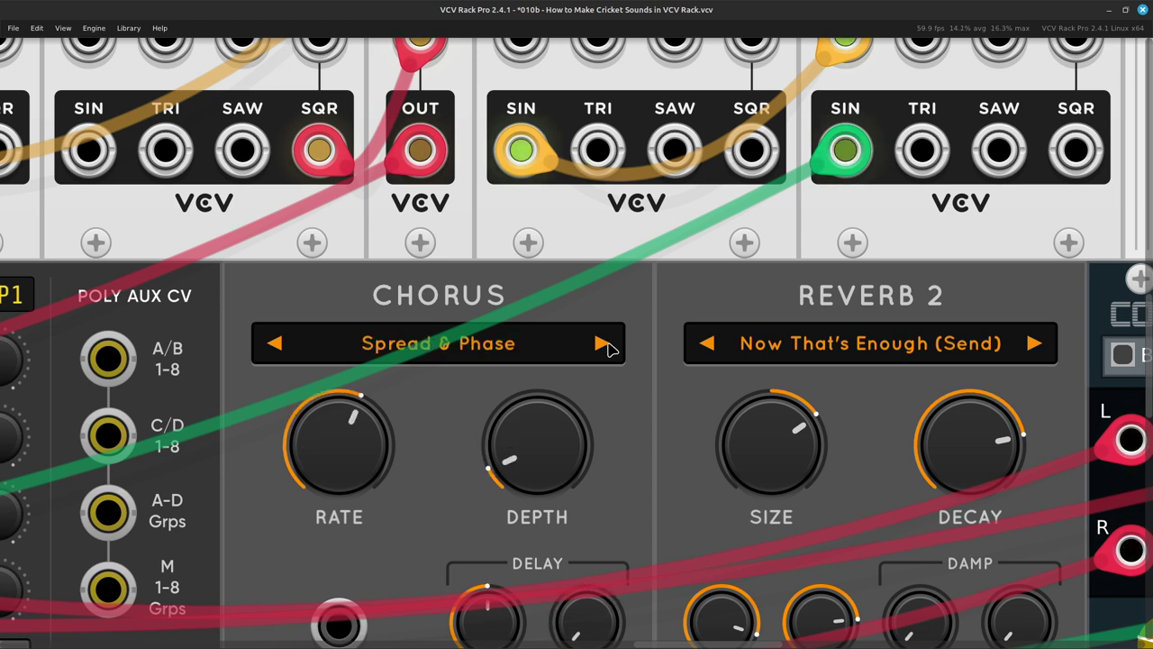
pyautogui.click(600, 344)
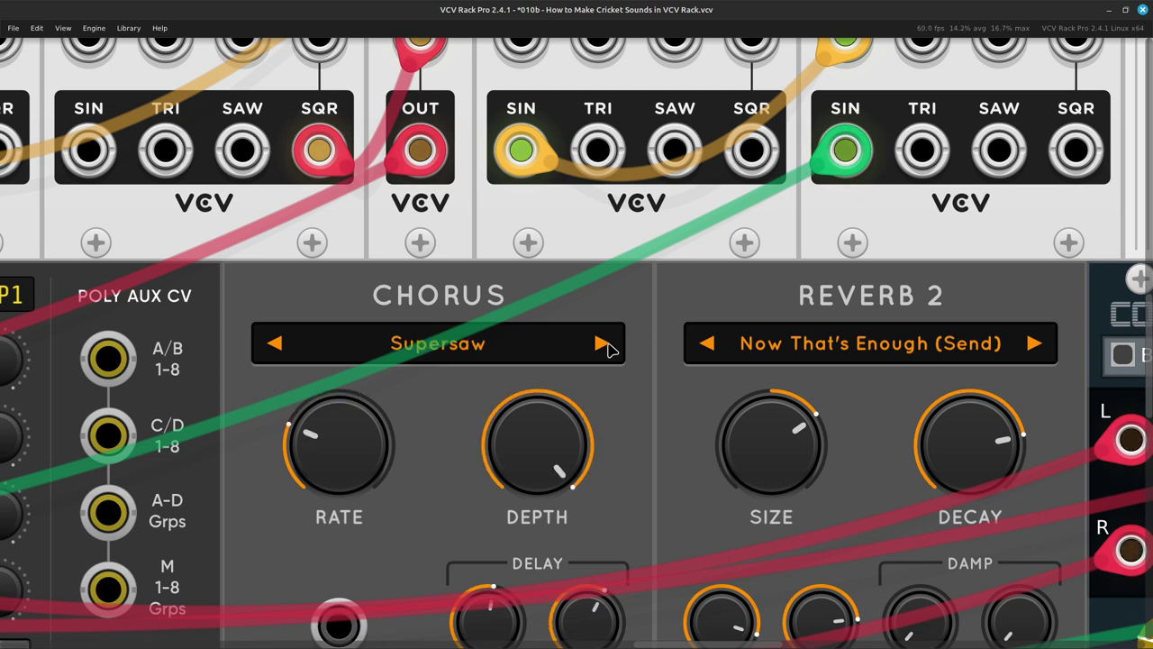
pyautogui.click(601, 344)
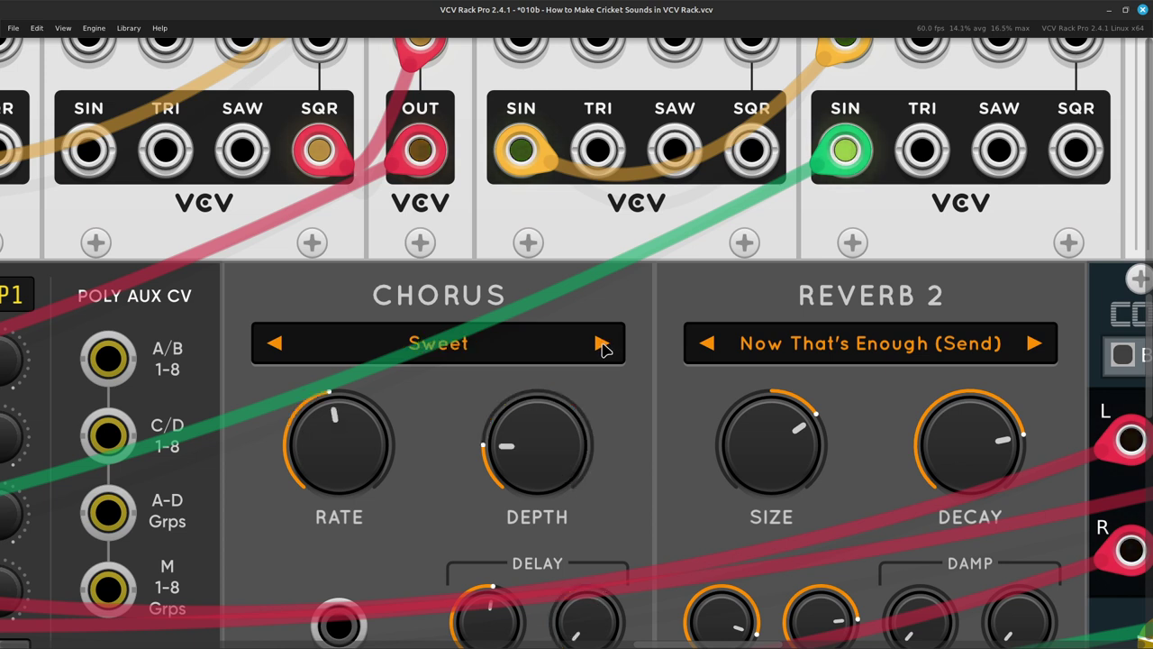
pyautogui.click(601, 344)
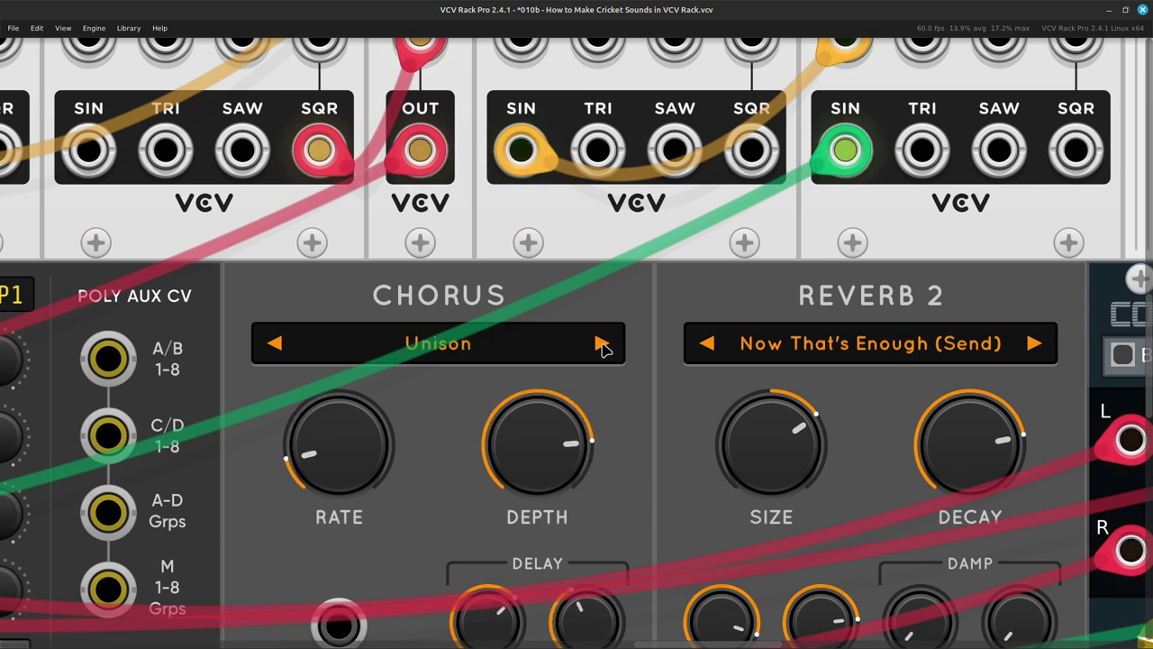
pyautogui.click(601, 344)
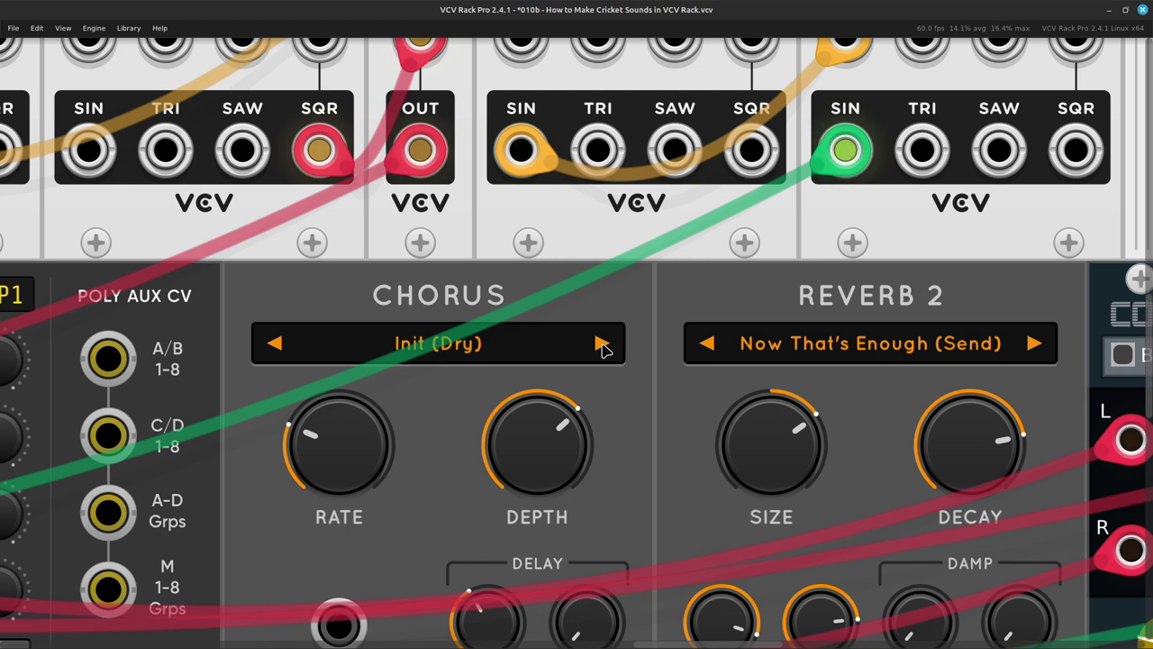
pyautogui.click(600, 344)
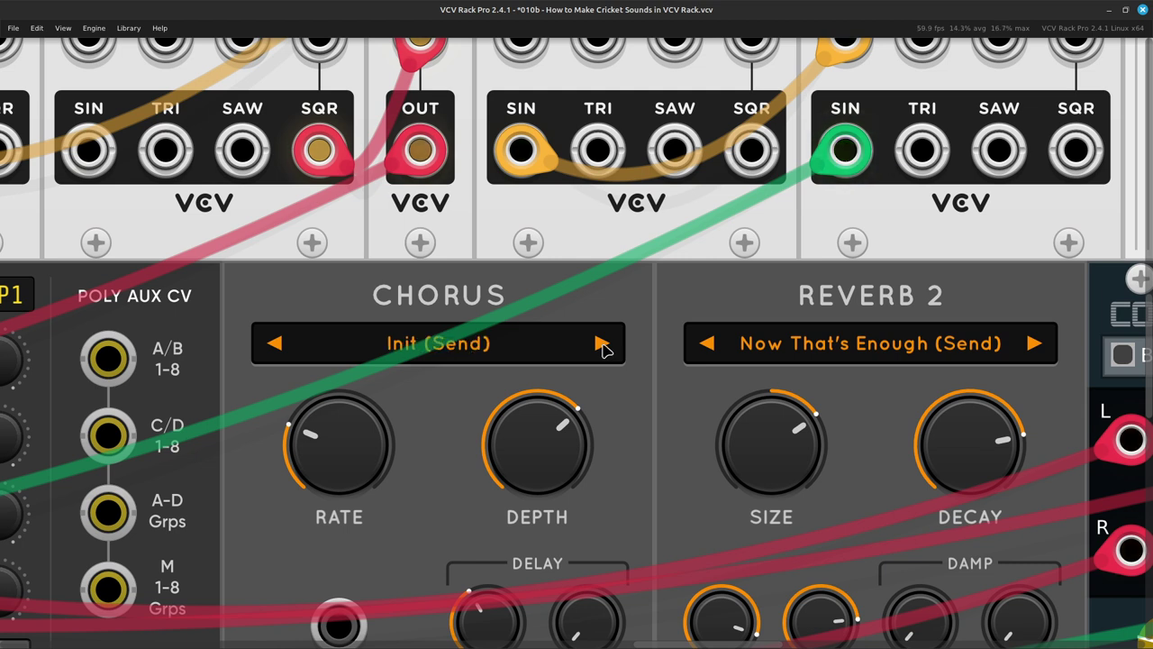
pyautogui.click(276, 344)
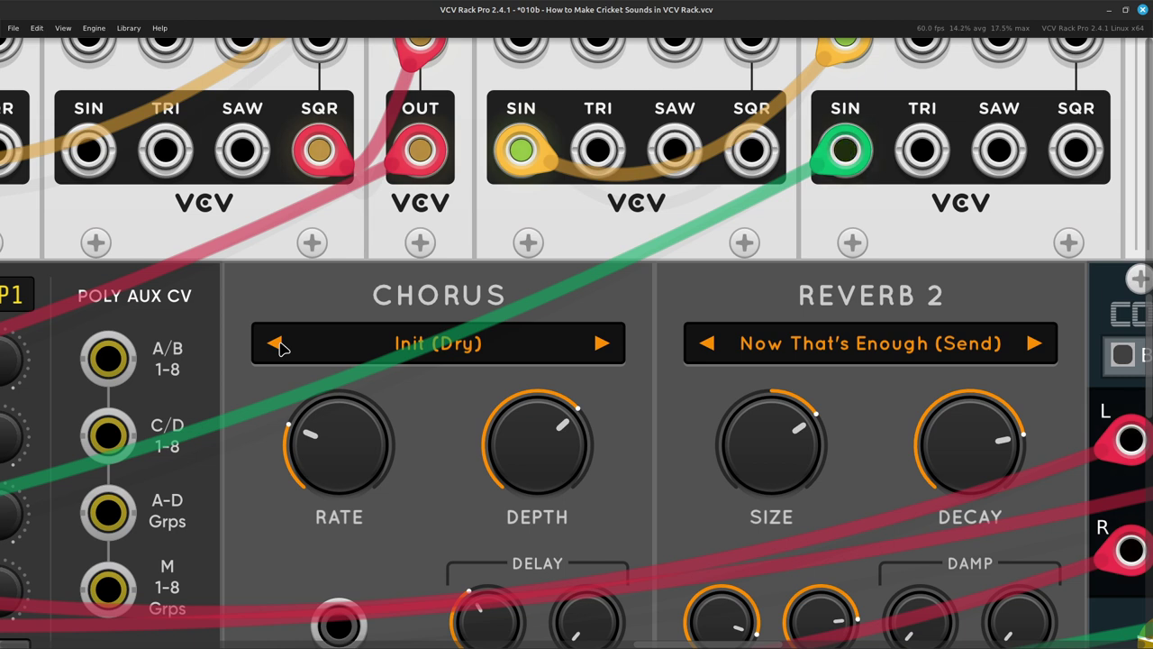
pyautogui.click(275, 344)
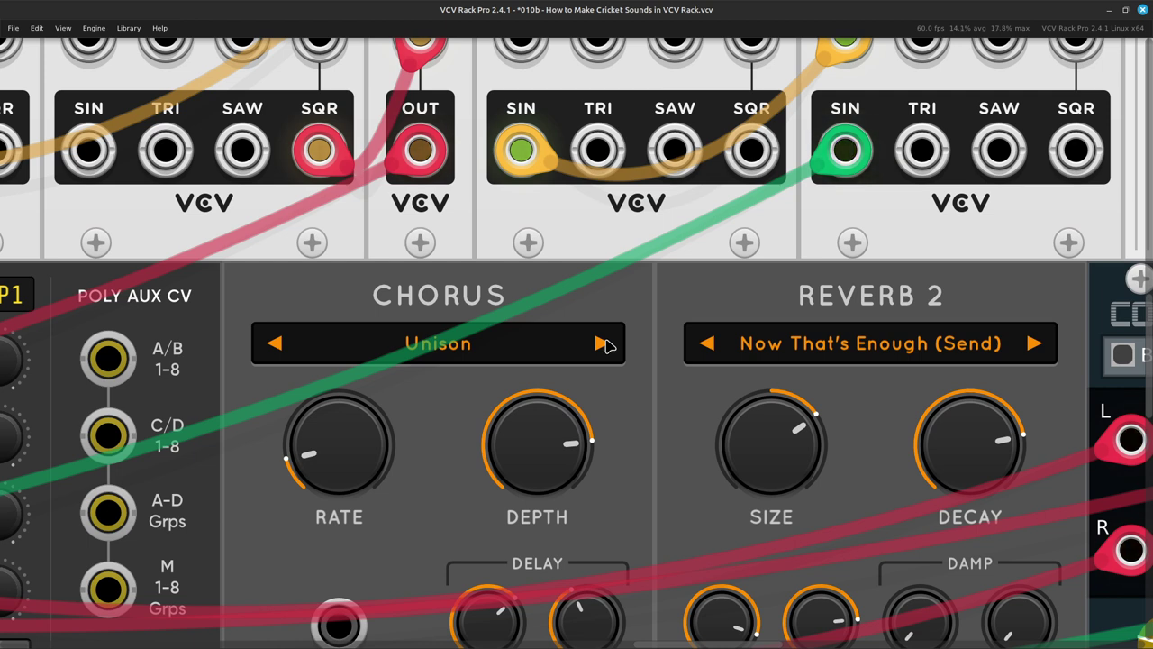
pyautogui.click(602, 344)
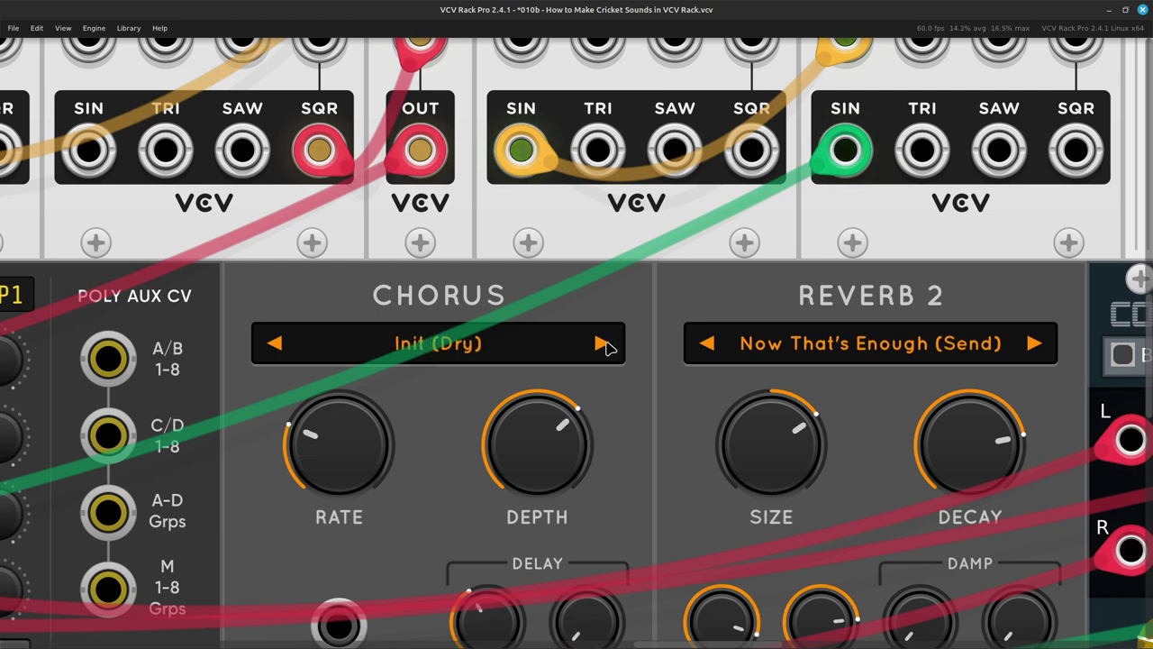
pyautogui.click(602, 344)
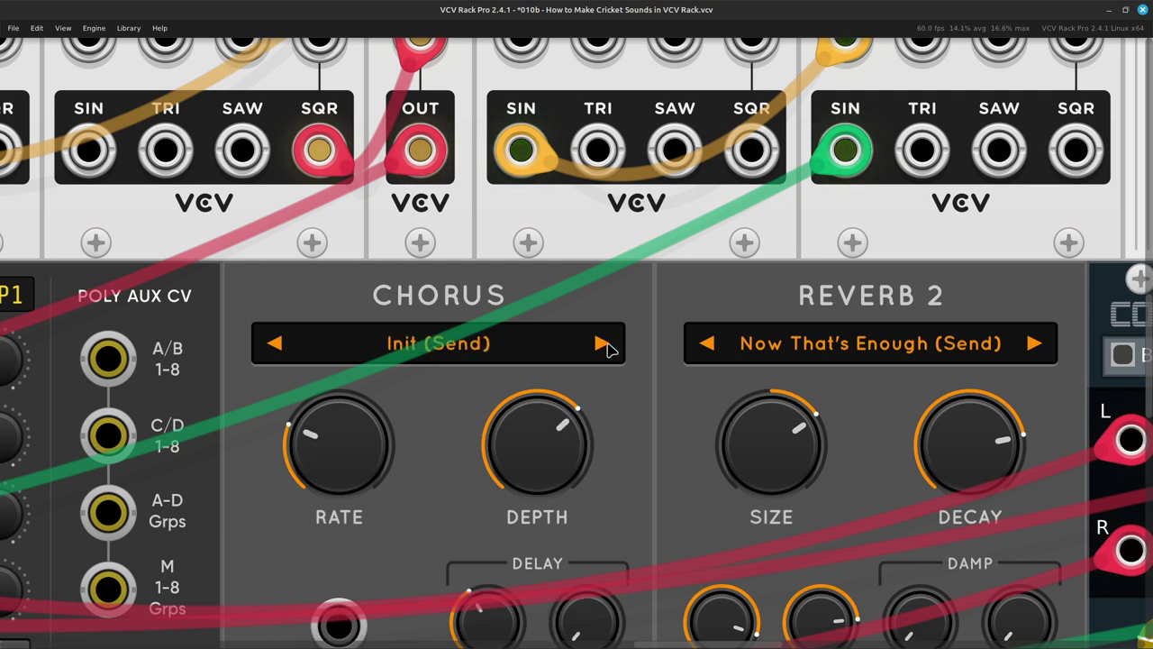
pyautogui.click(601, 344)
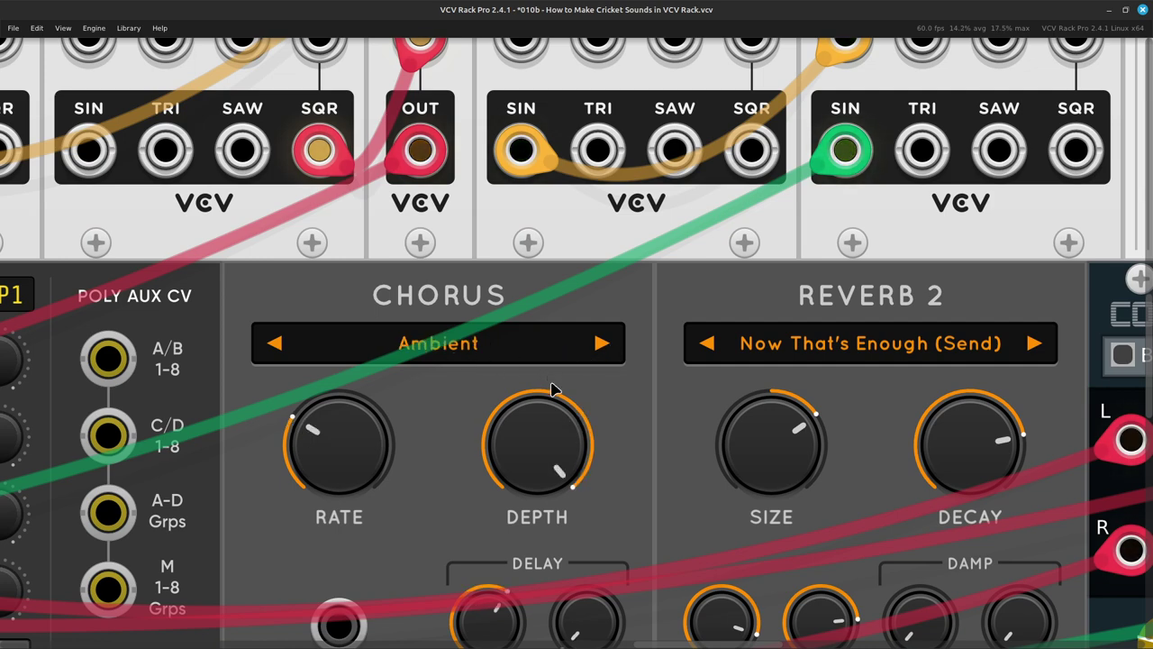
pyautogui.scroll(-3, 553, 389)
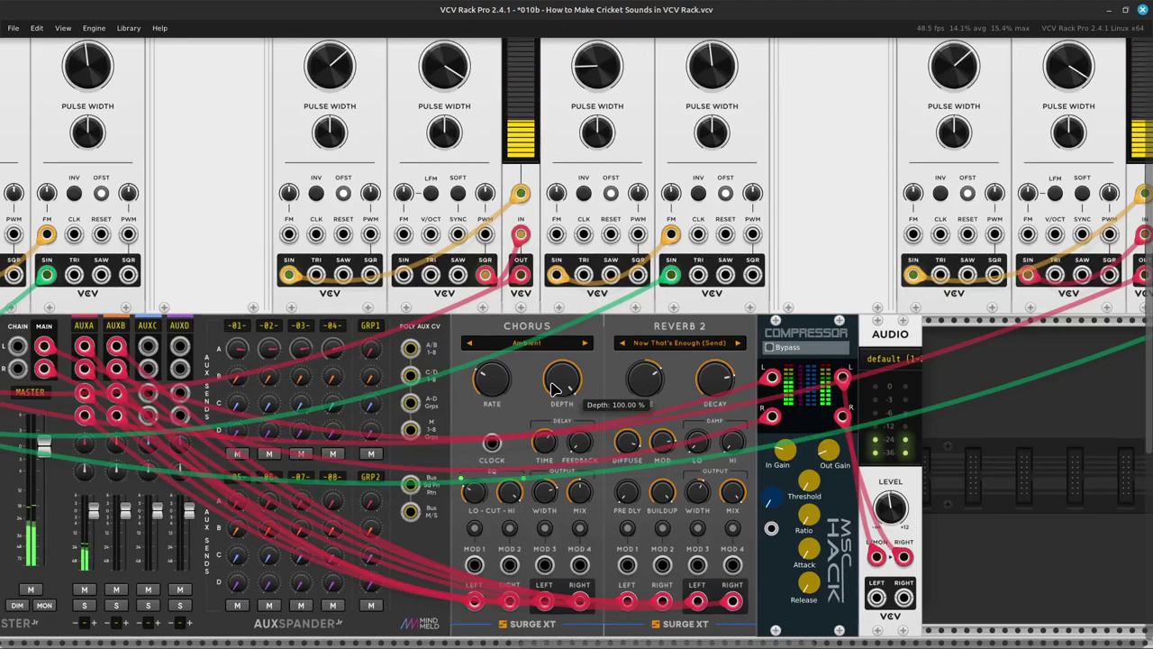
pyautogui.scroll(-4, 553, 389)
pyautogui.hscroll(-6, 553, 389)
pyautogui.scroll(3, 553, 389)
pyautogui.scroll(-2, 553, 389)
pyautogui.hscroll(-4, 553, 389)
pyautogui.scroll(3, 557, 389)
pyautogui.scroll(-3, 553, 389)
pyautogui.hscroll(5, 553, 389)
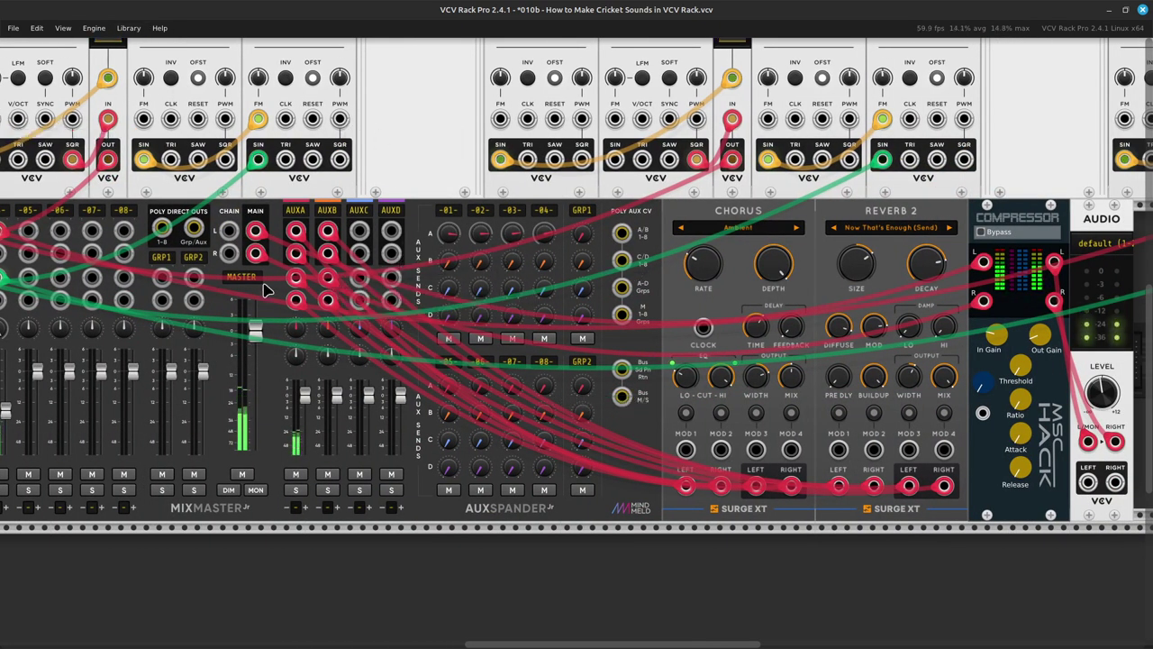
pyautogui.hscroll(-5, 262, 287)
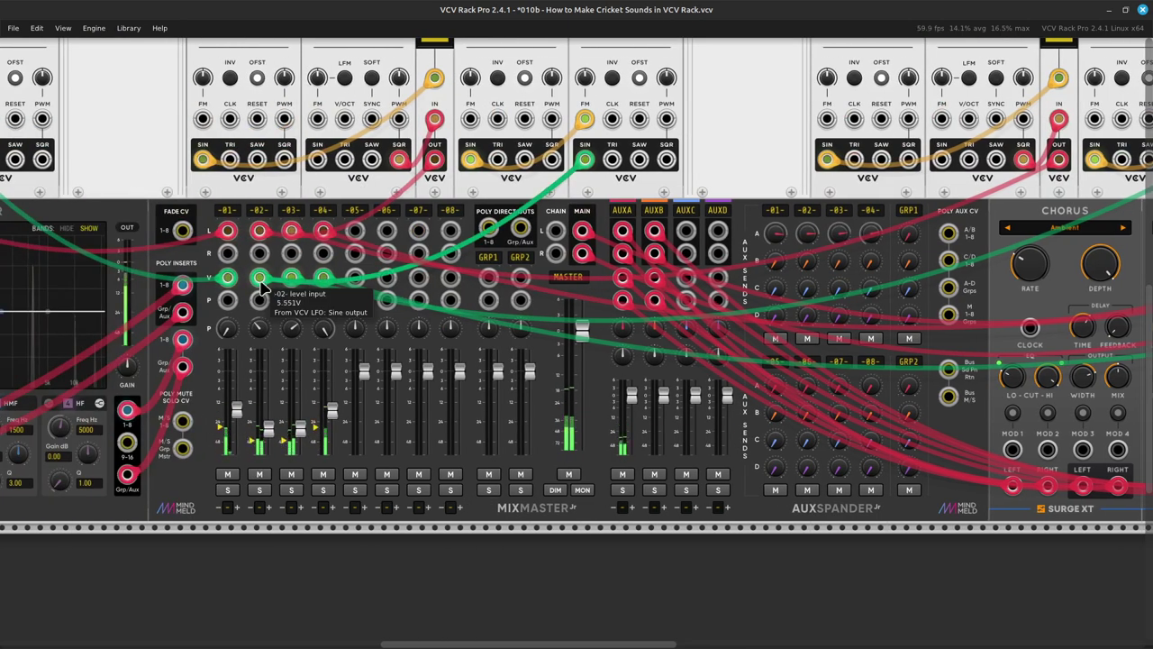
pyautogui.press('Delete')
pyautogui.hotkey('ctrl', 'z')
pyautogui.hscroll(-5, 276, 245)
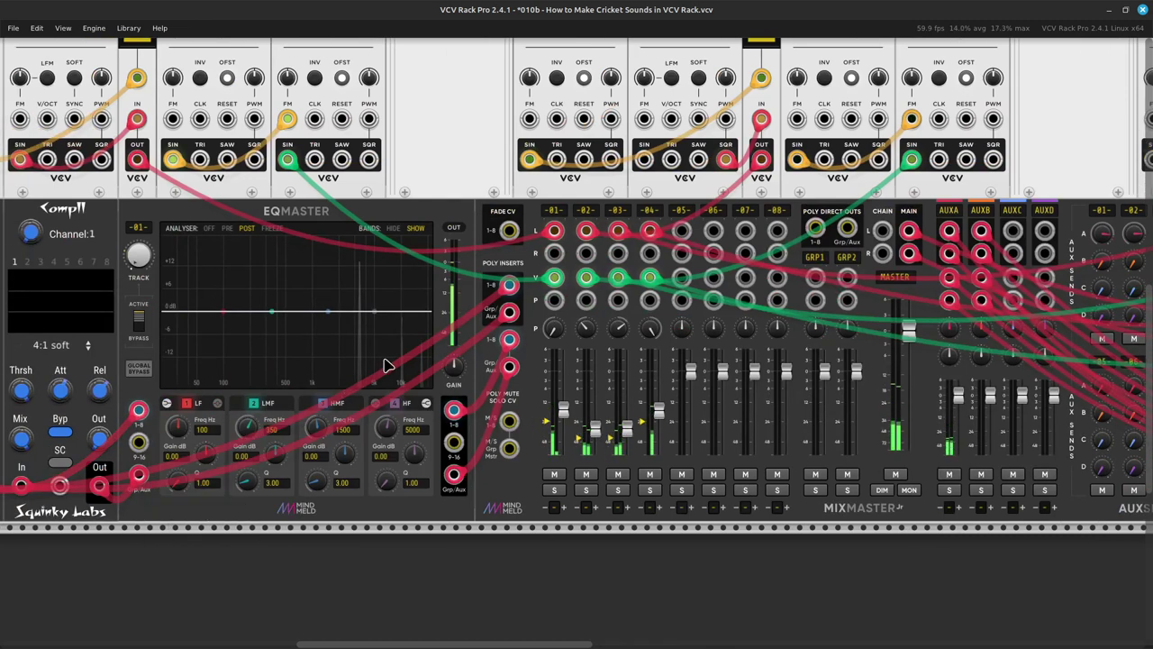
pyautogui.hscroll(-3, 372, 351)
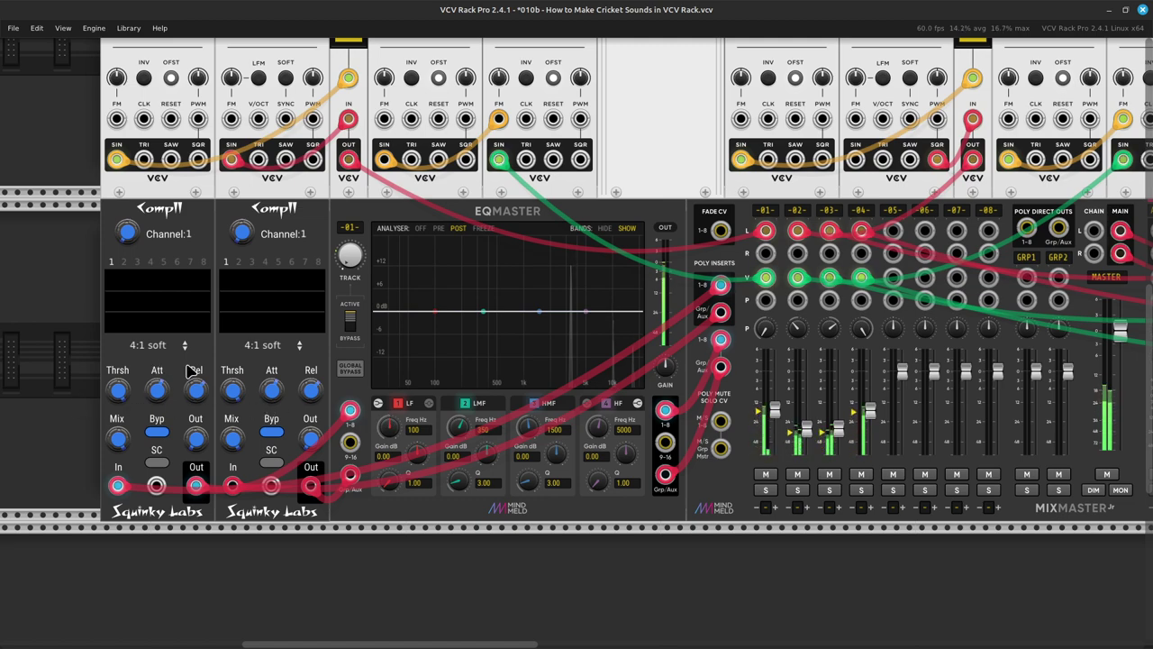
pyautogui.hotkey('ctrl', '=')
pyautogui.hotkey('ctrl', '=')
pyautogui.hscroll(-5, 187, 370)
pyautogui.scroll(-3, 188, 369)
pyautogui.scroll(3, 187, 369)
pyautogui.hscroll(-4, 188, 370)
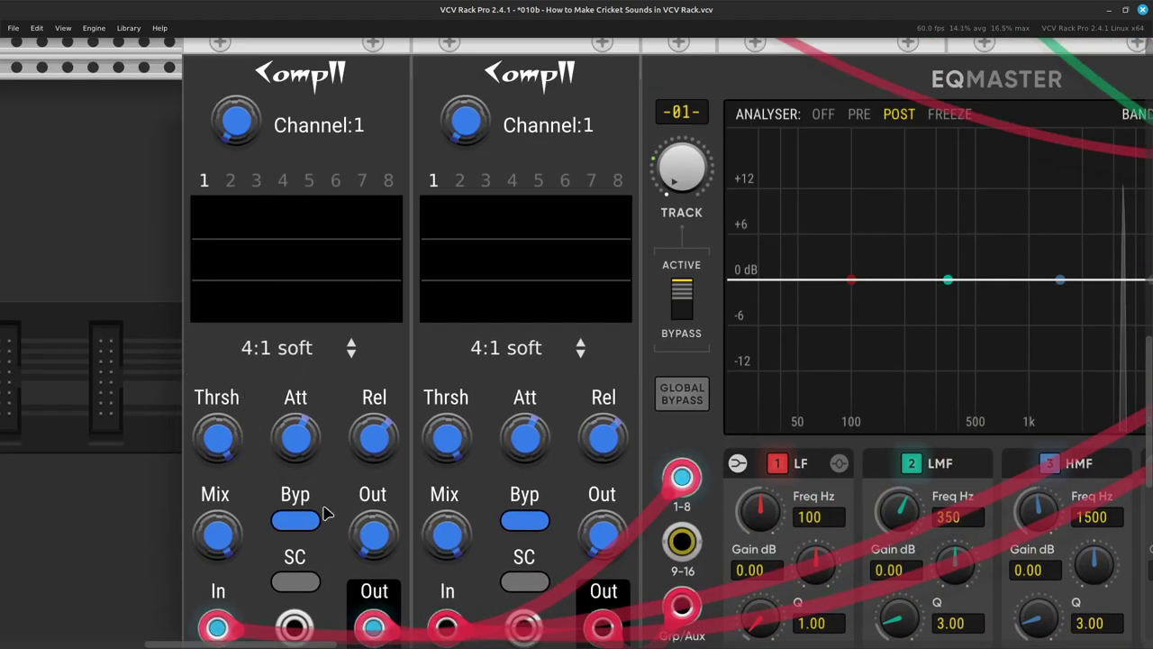
# Step: Take the first Compll out of bypass, leaving its Channel setting at 1
pyautogui.click(298, 522)
pyautogui.rightClick(230, 141)
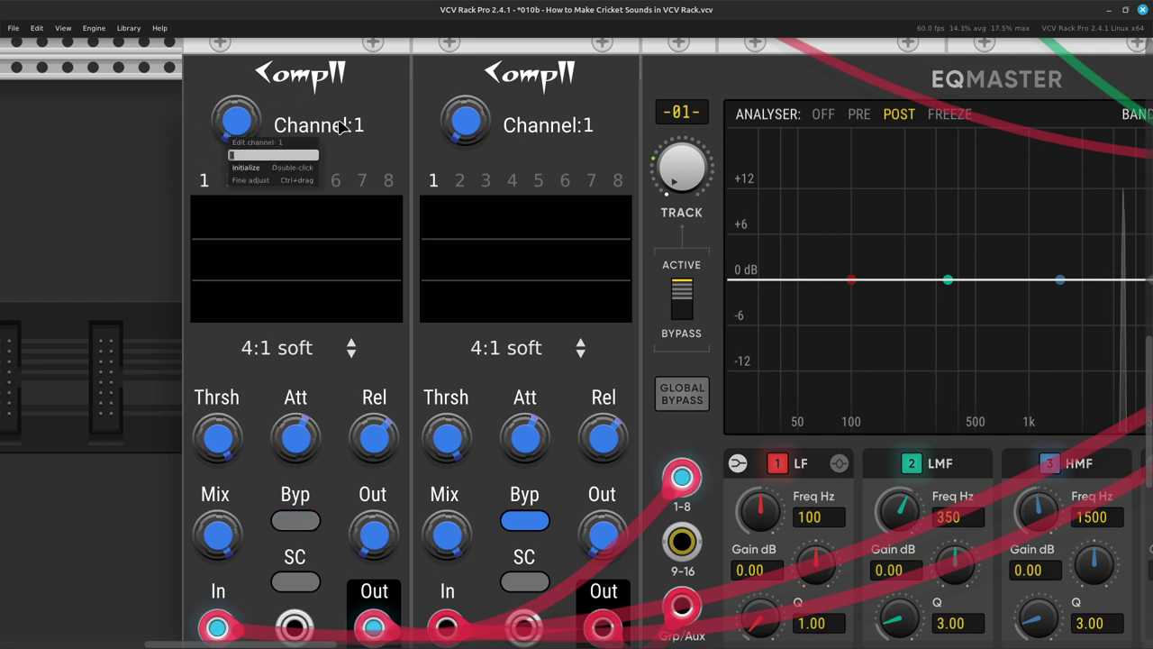
pyautogui.click(236, 108)
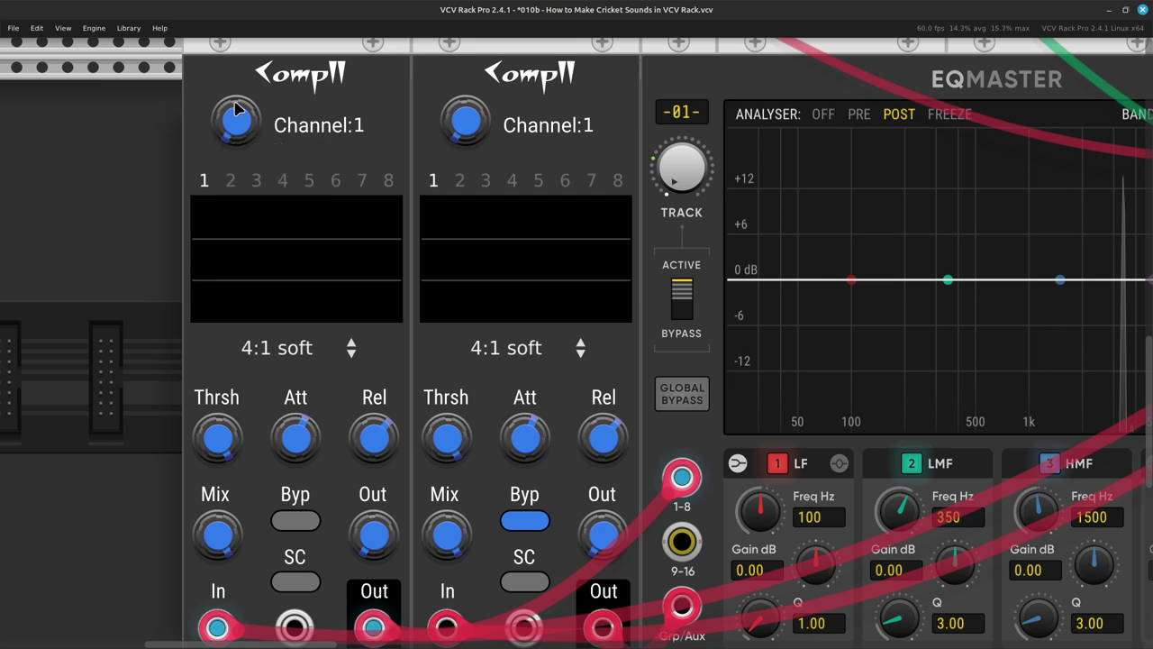
pyautogui.rightClick(236, 108)
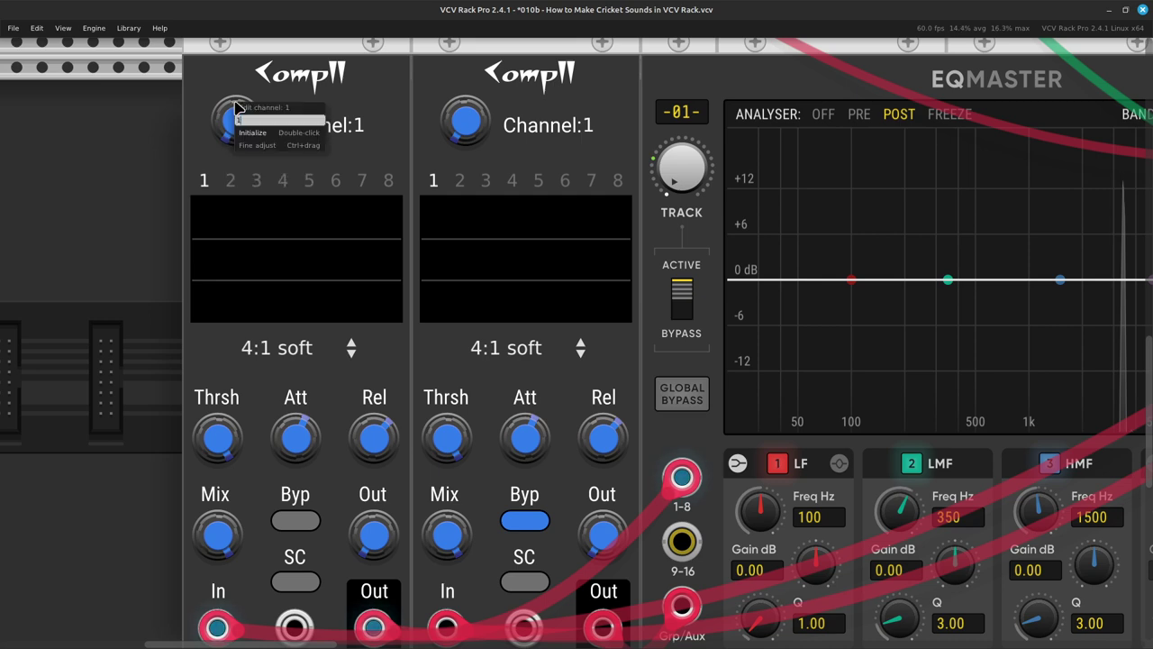
pyautogui.click(236, 108)
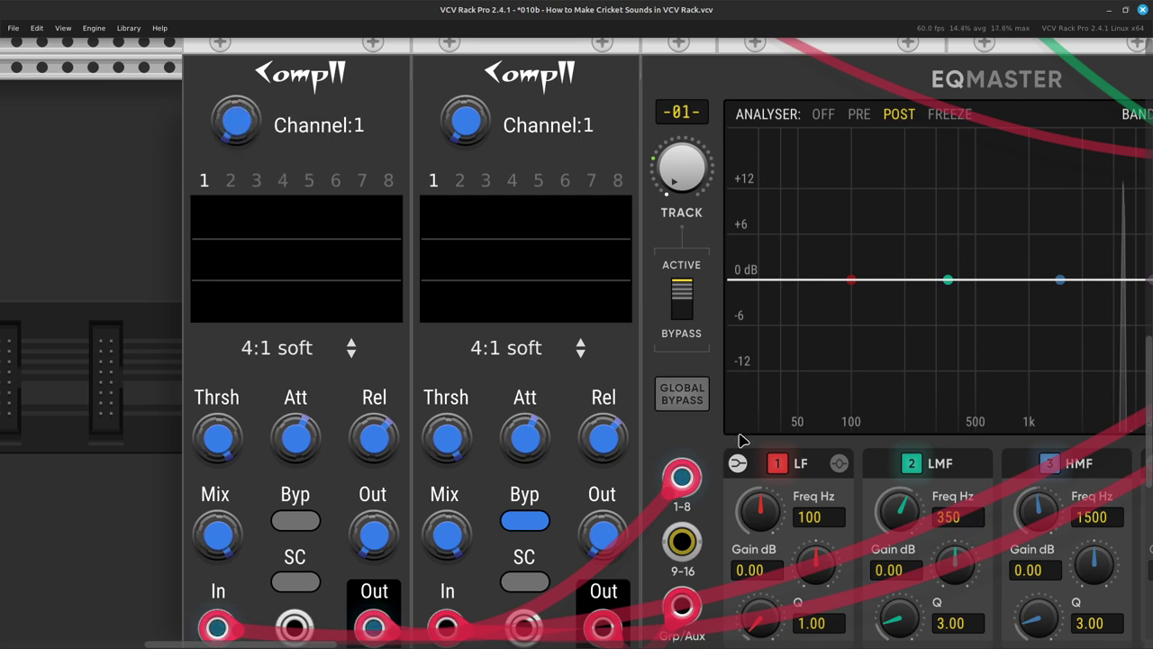
# Step: Solo MixMaster channel 01 to hear the first voice alone
pyautogui.hscroll(10, 915, 516)
pyautogui.scroll(-5, 915, 516)
pyautogui.hscroll(3, 914, 515)
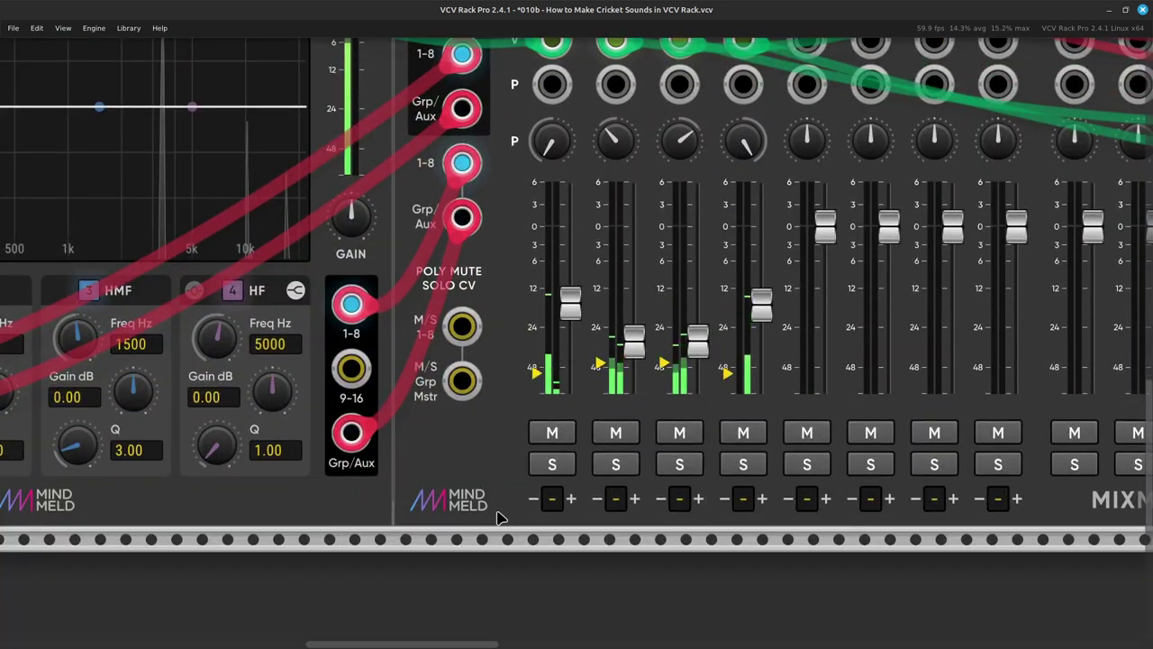
pyautogui.click(551, 468)
pyautogui.hscroll(-5, 551, 473)
pyautogui.scroll(5, 456, 459)
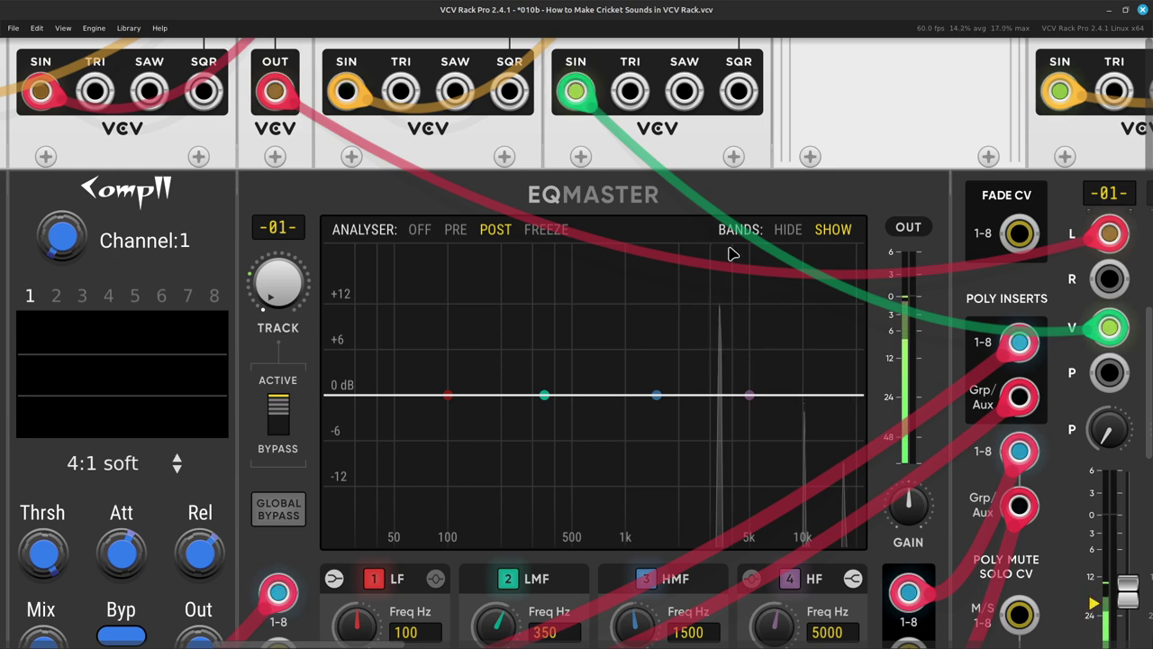
pyautogui.hscroll(-5, 808, 457)
pyautogui.hscroll(-3, 757, 432)
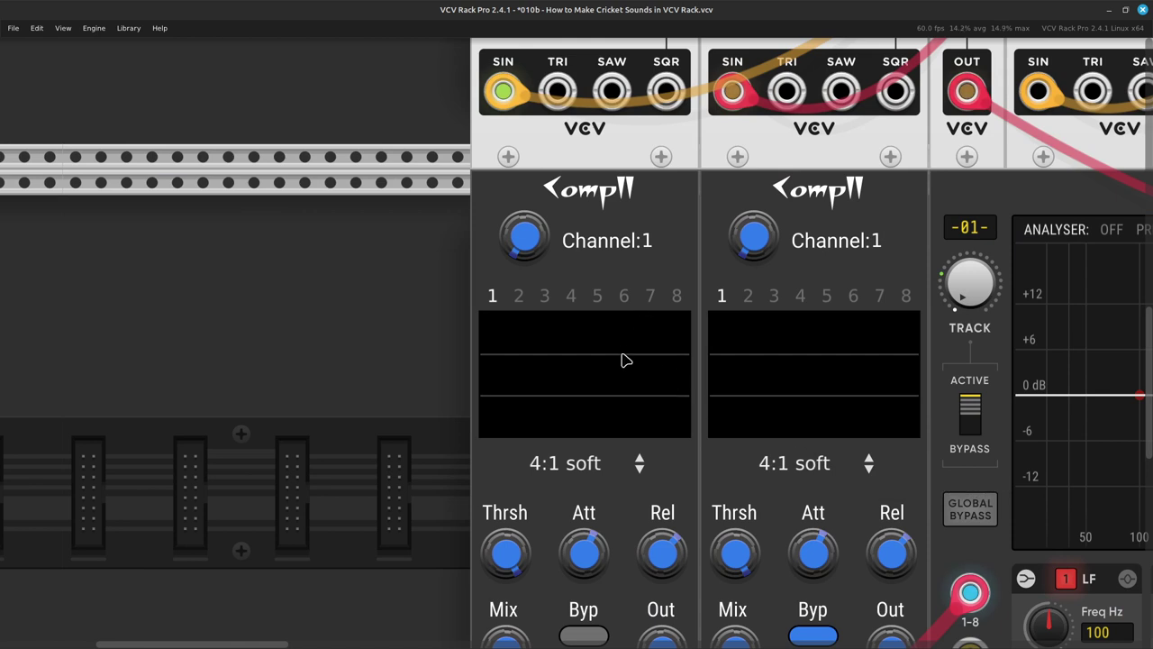
pyautogui.scroll(-1, 621, 379)
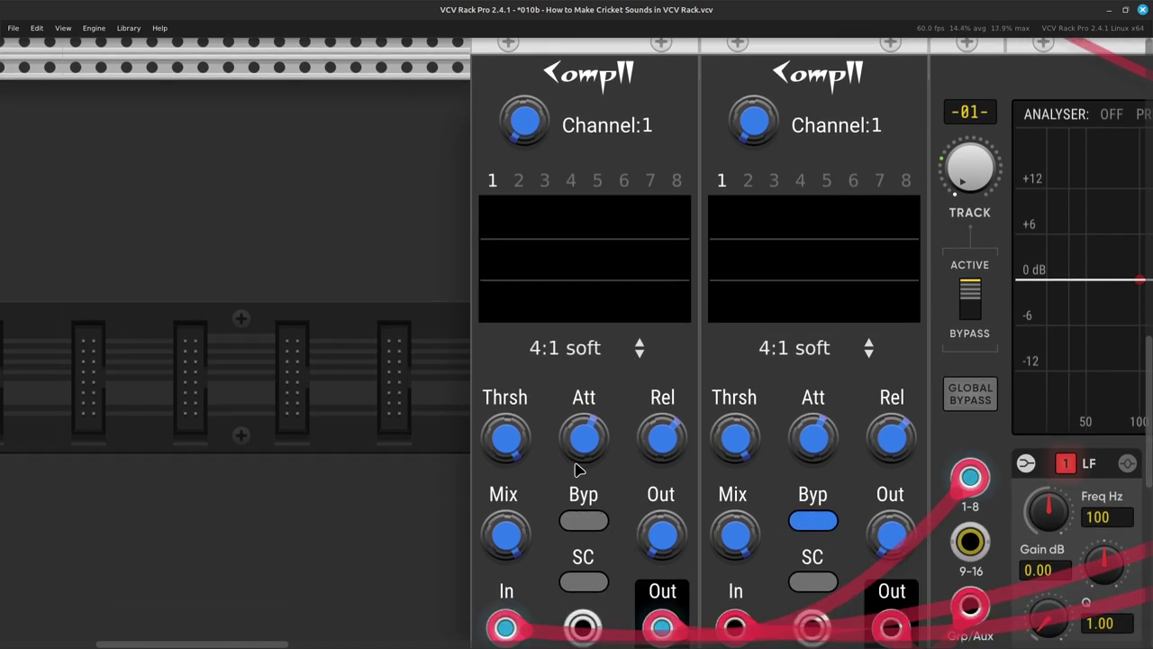
pyautogui.moveTo(503, 439)
pyautogui.moveTo(503, 440); pyautogui.dragTo(503, 476)
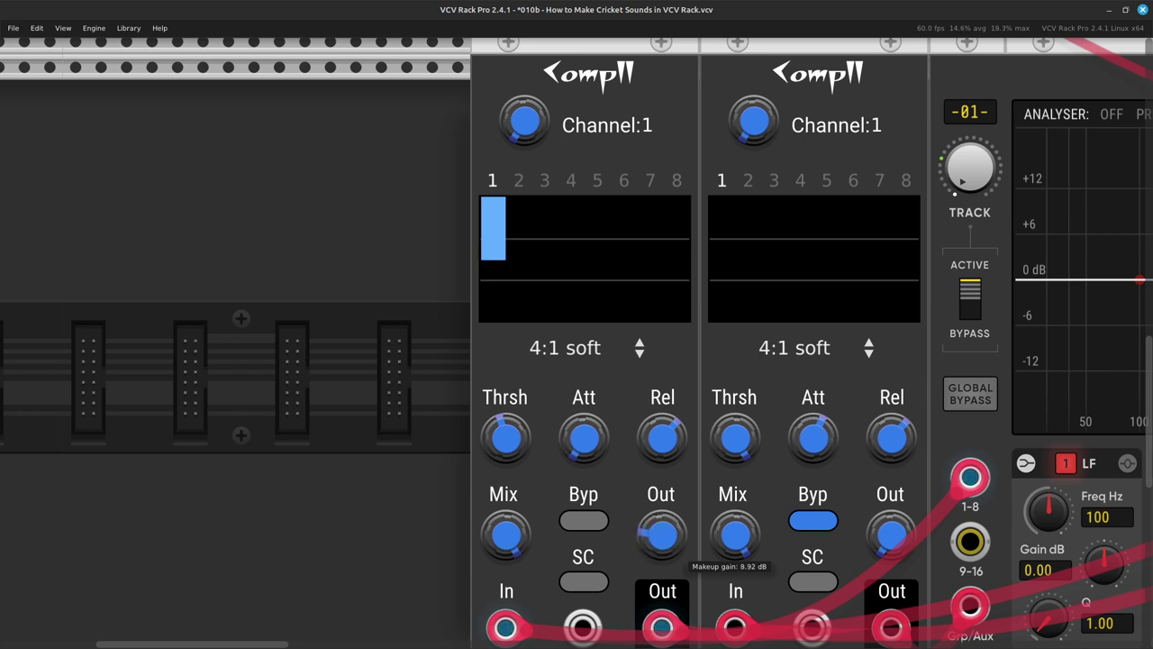
pyautogui.hscroll(10, 660, 544)
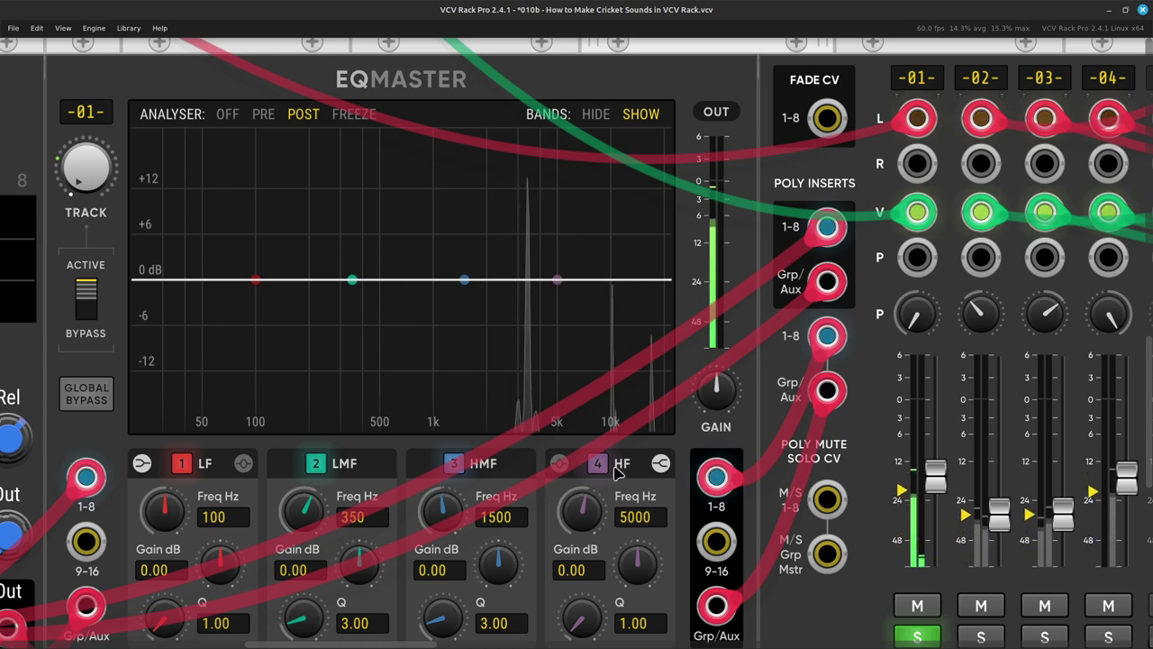
pyautogui.hscroll(5, 620, 463)
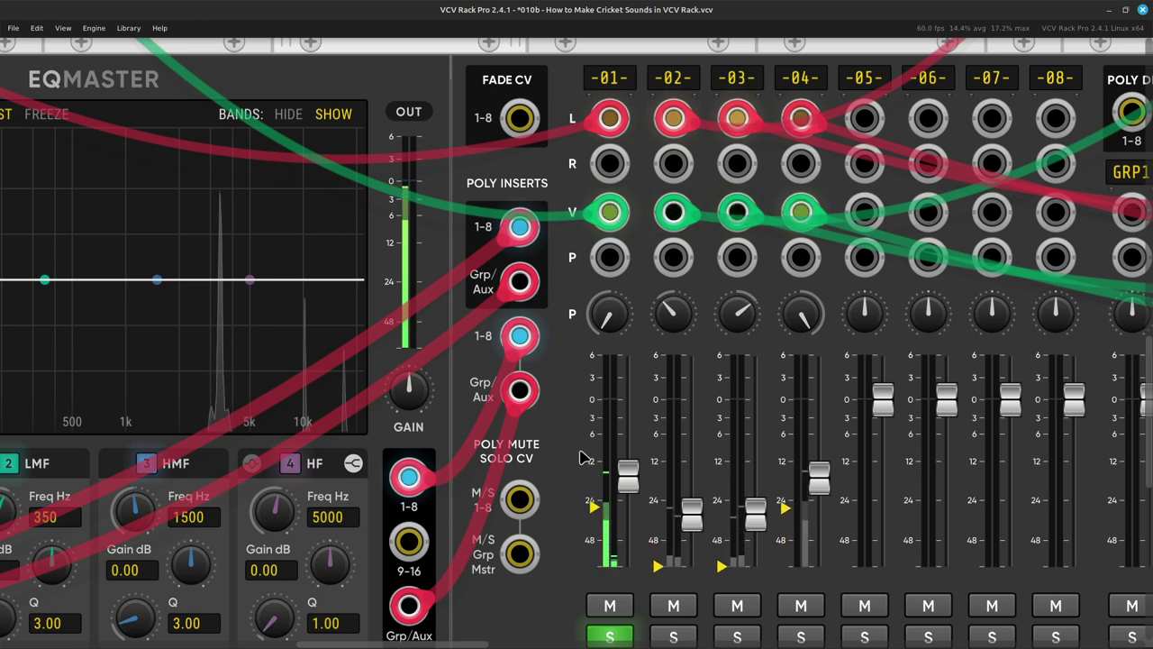
pyautogui.hscroll(-15, 584, 462)
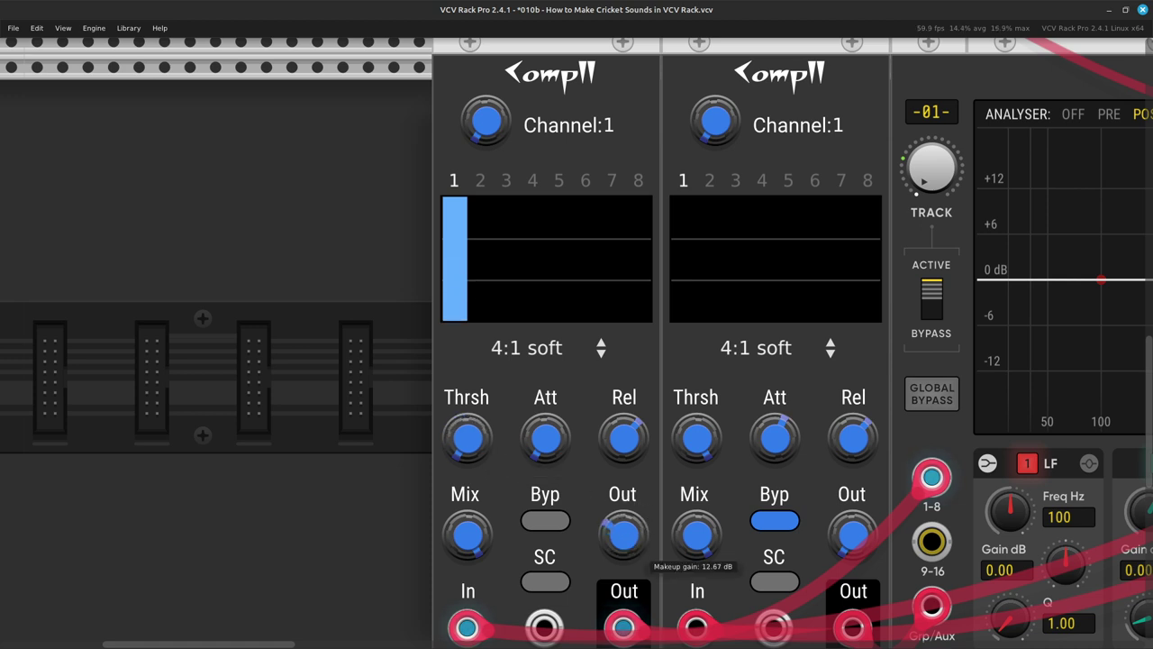
pyautogui.hscroll(9, 641, 551)
pyautogui.hscroll(3, 399, 352)
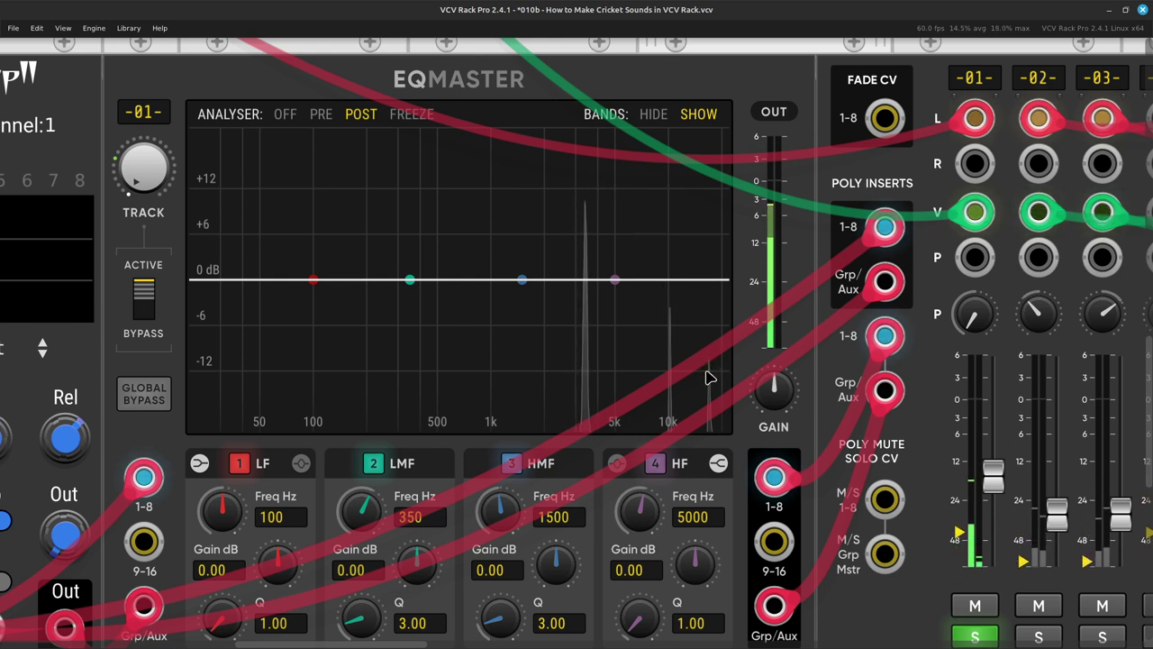
pyautogui.hscroll(-4, 669, 378)
pyautogui.hscroll(-15, 669, 378)
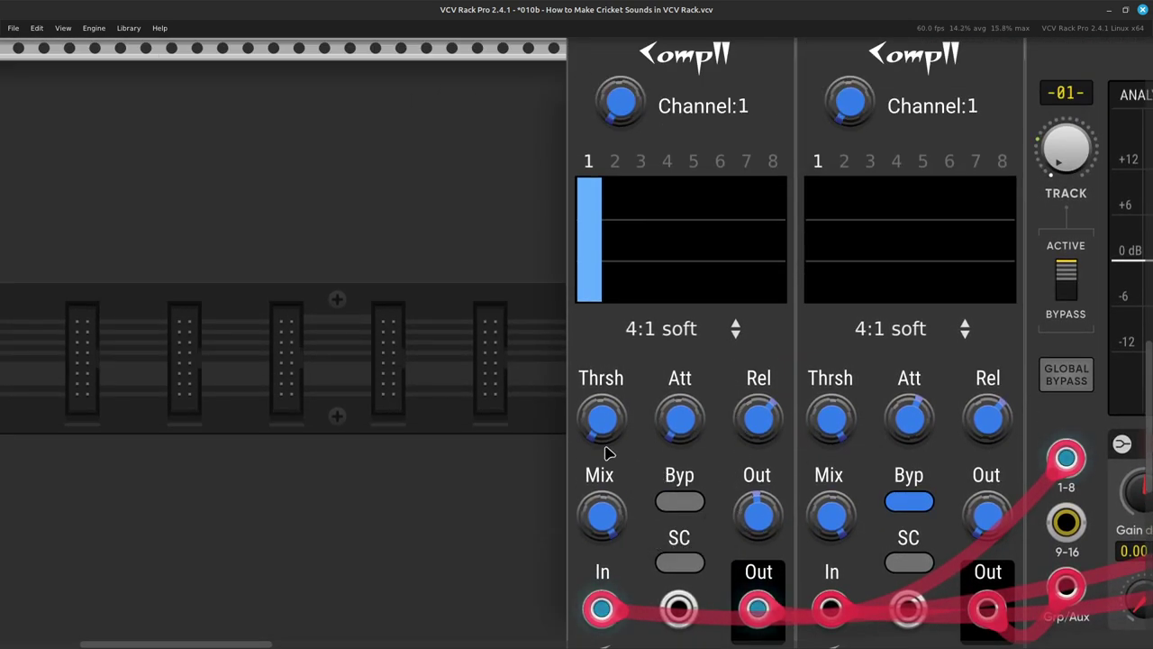
# Step: Test the first Comp II's threshold between about -4 and -40 dB, then leave it at 0.00 dB
pyautogui.moveTo(602, 419); pyautogui.dragTo(602, 360)
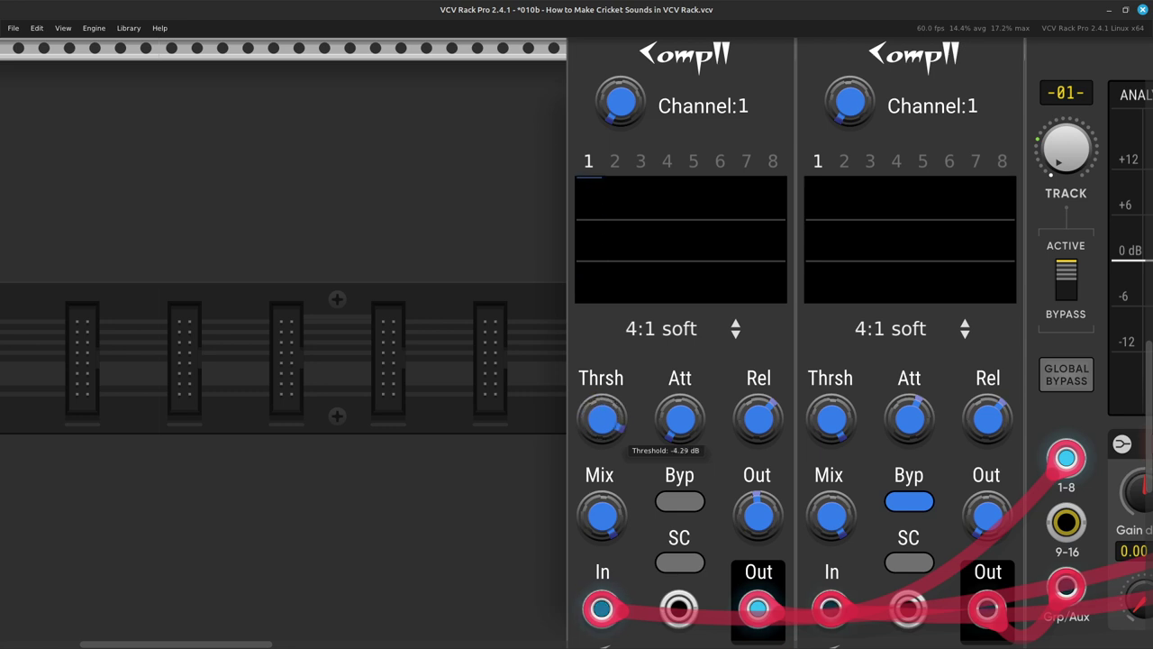
pyautogui.moveTo(602, 419); pyautogui.dragTo(601, 477)
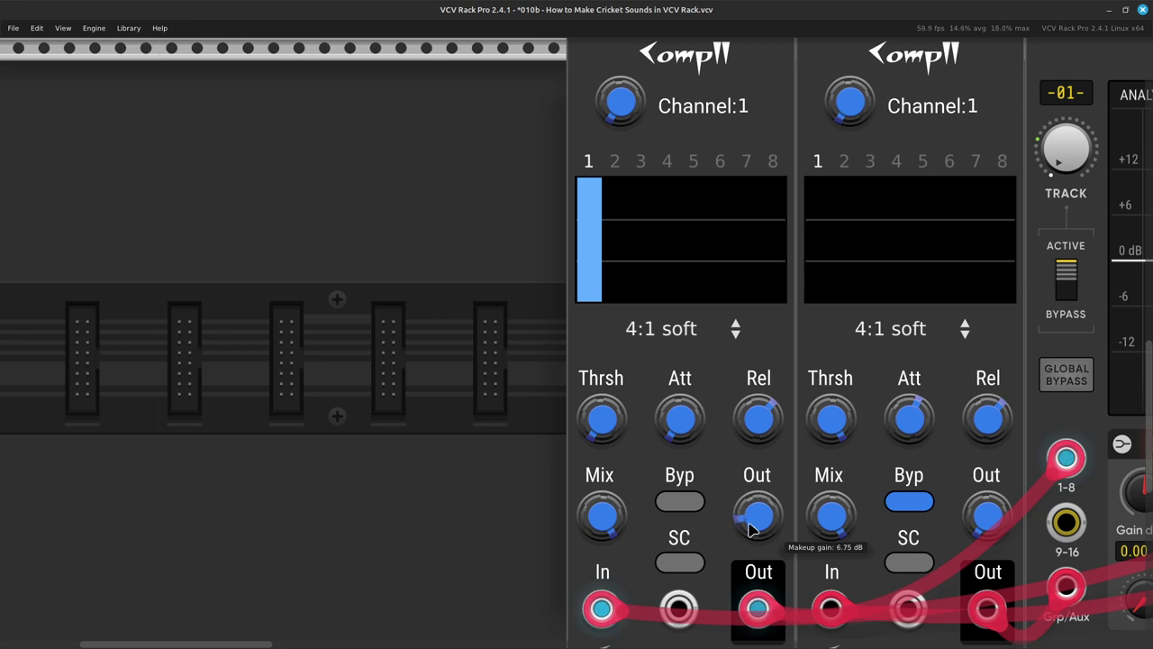
pyautogui.hscroll(4, 752, 529)
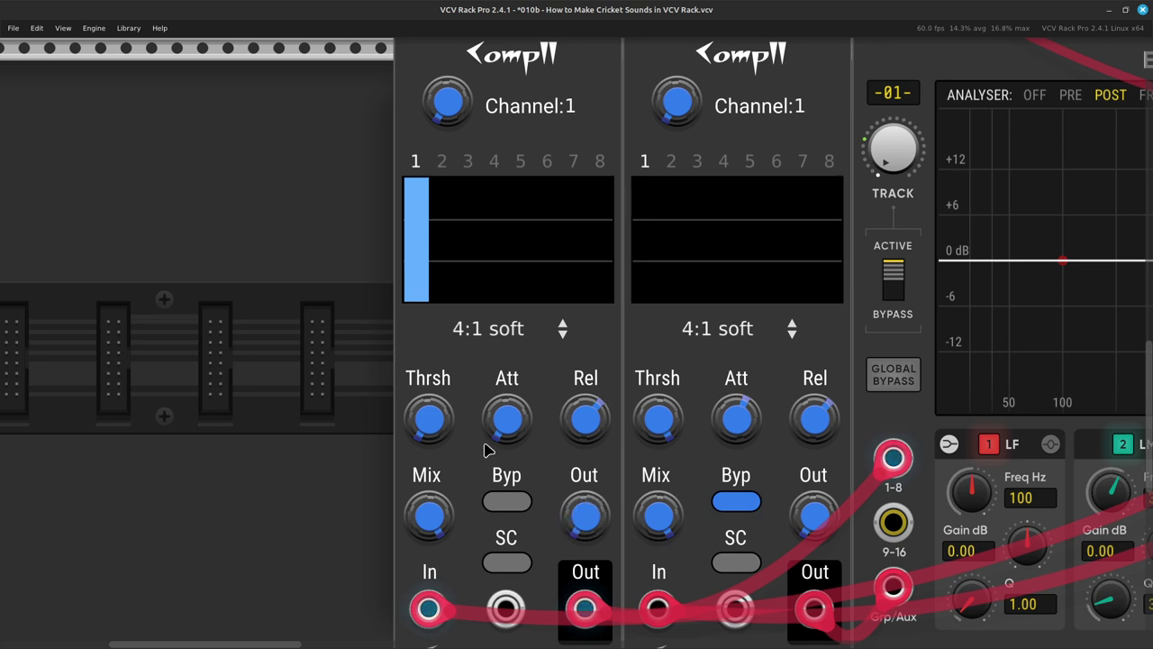
pyautogui.moveTo(429, 418); pyautogui.dragTo(428, 396)
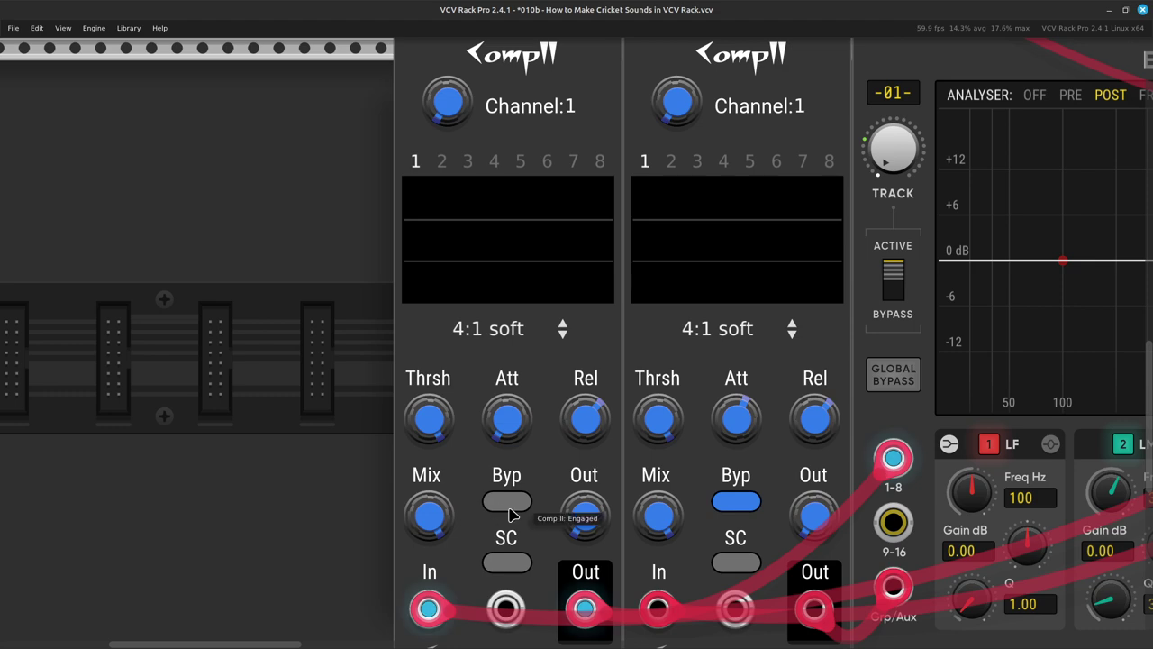
# Step: Turn off channel 1's solo so all four cricket channels play through the master
pyautogui.hscroll(20, 560, 563)
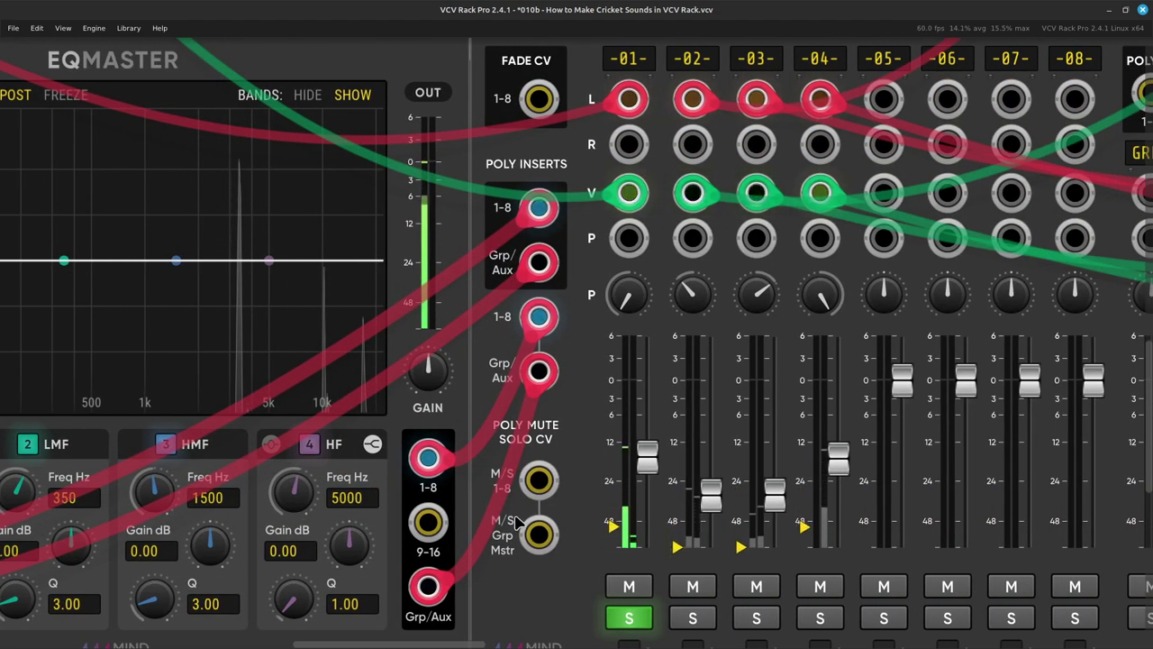
pyautogui.hscroll(3, 518, 523)
pyautogui.scroll(-3, 504, 520)
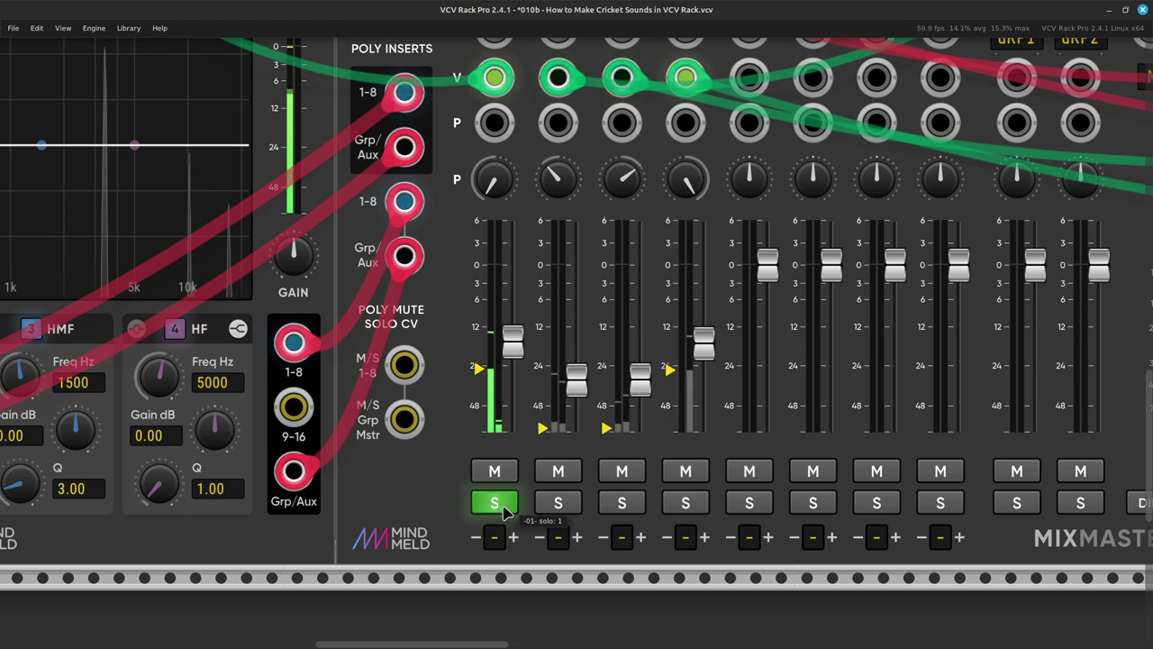
pyautogui.click(502, 508)
pyautogui.scroll(3, 502, 468)
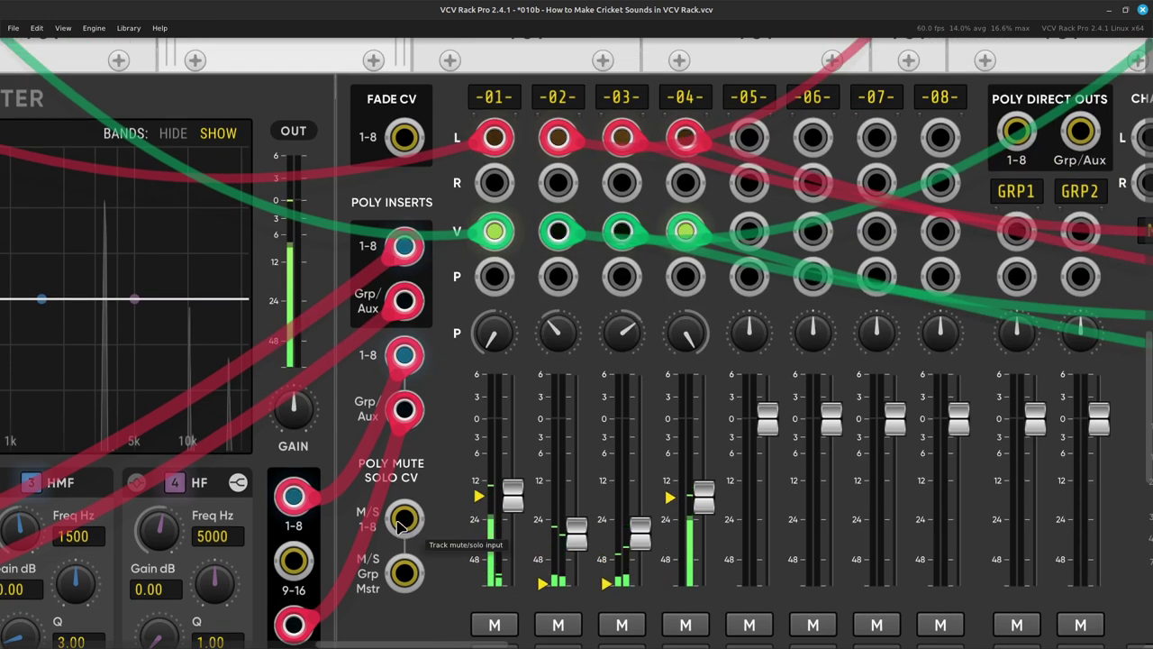
pyautogui.hscroll(-5, 502, 430)
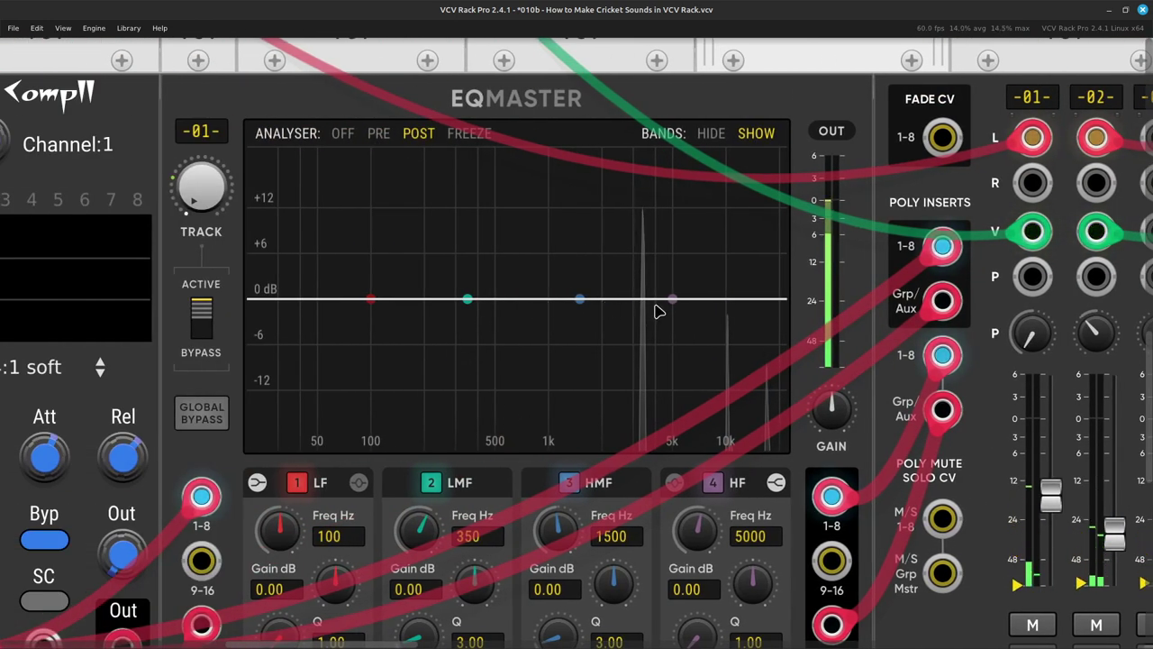
pyautogui.hscroll(2, 592, 321)
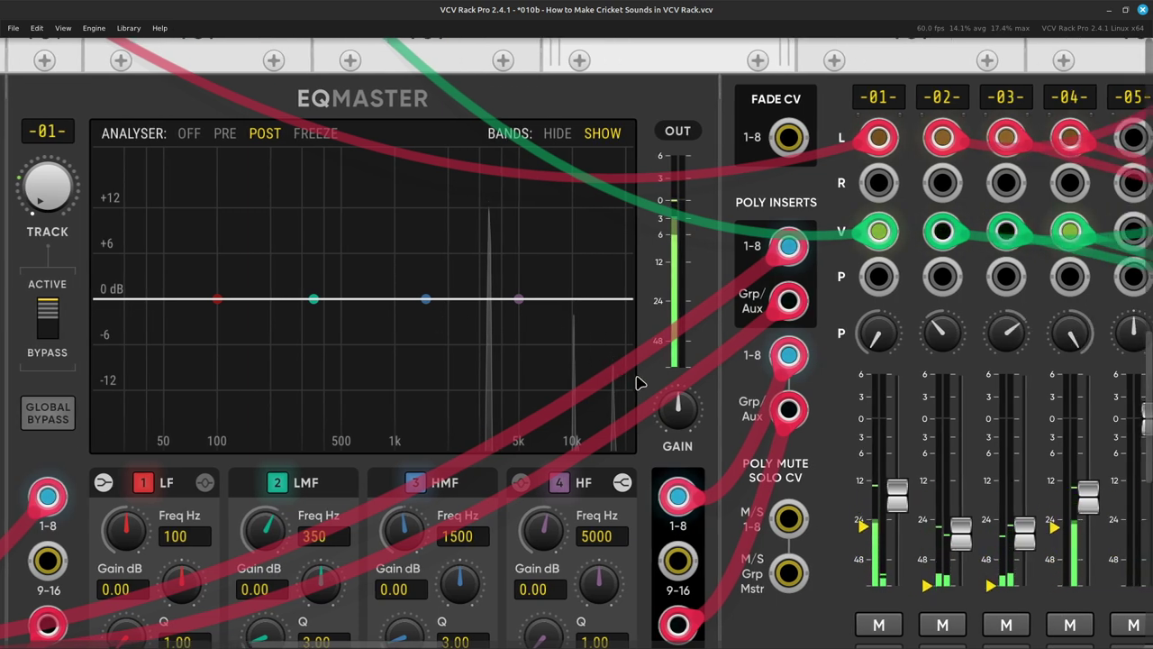
pyautogui.hscroll(-3, 543, 379)
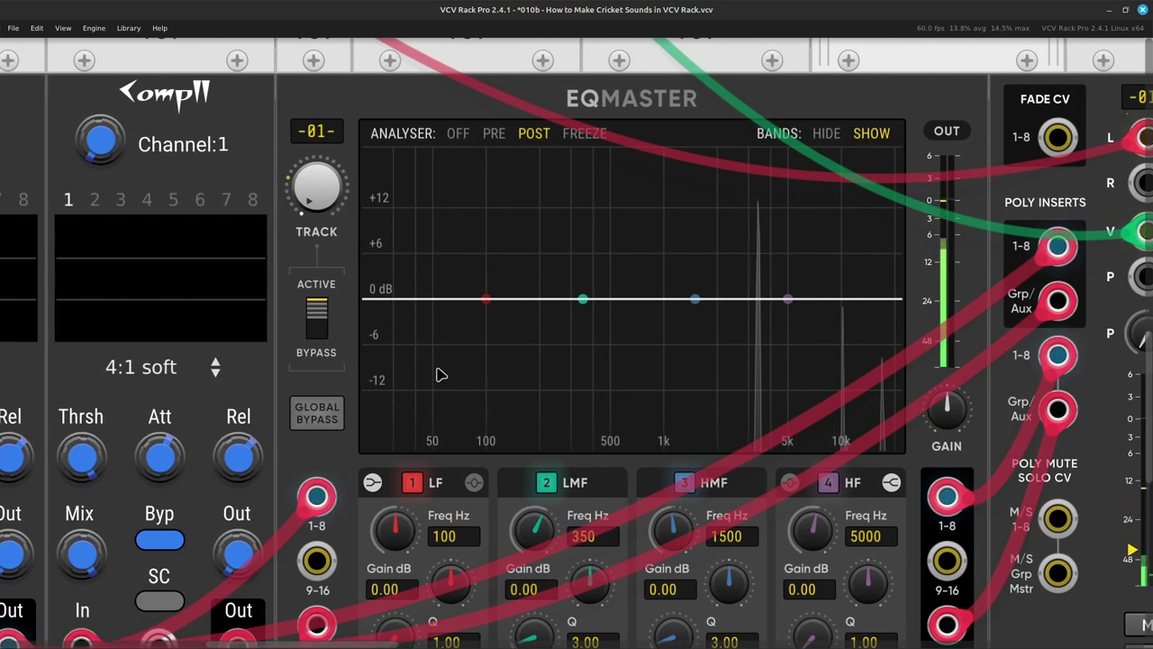
pyautogui.hscroll(2, 808, 555)
pyautogui.hscroll(5, 808, 555)
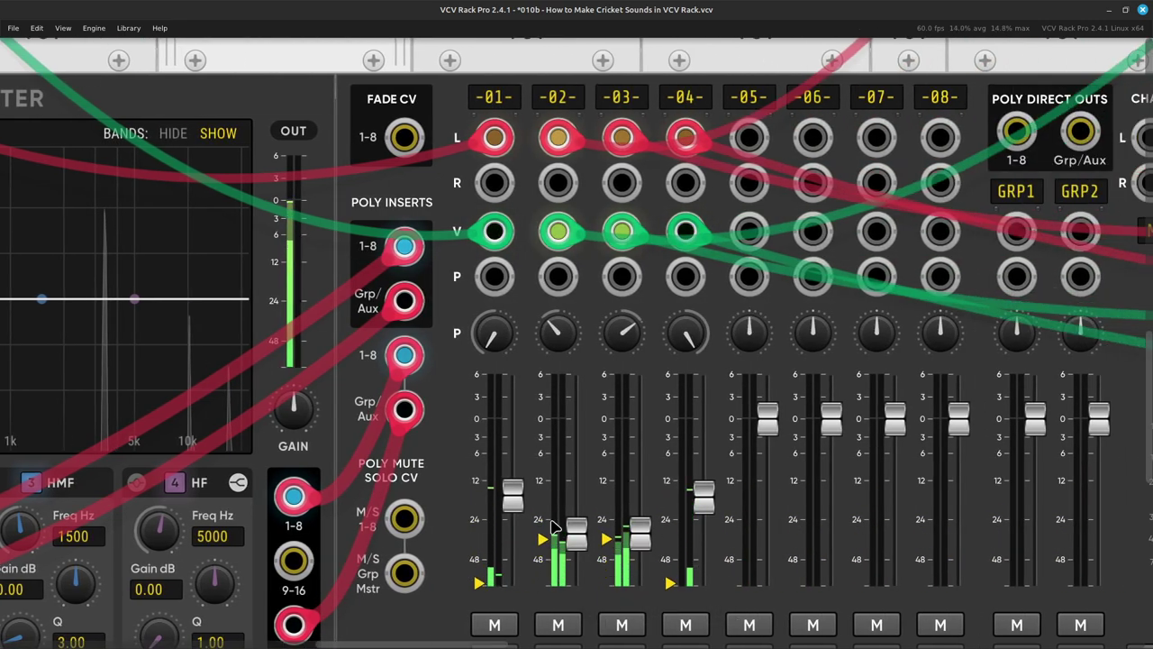
pyautogui.hscroll(-10, 495, 382)
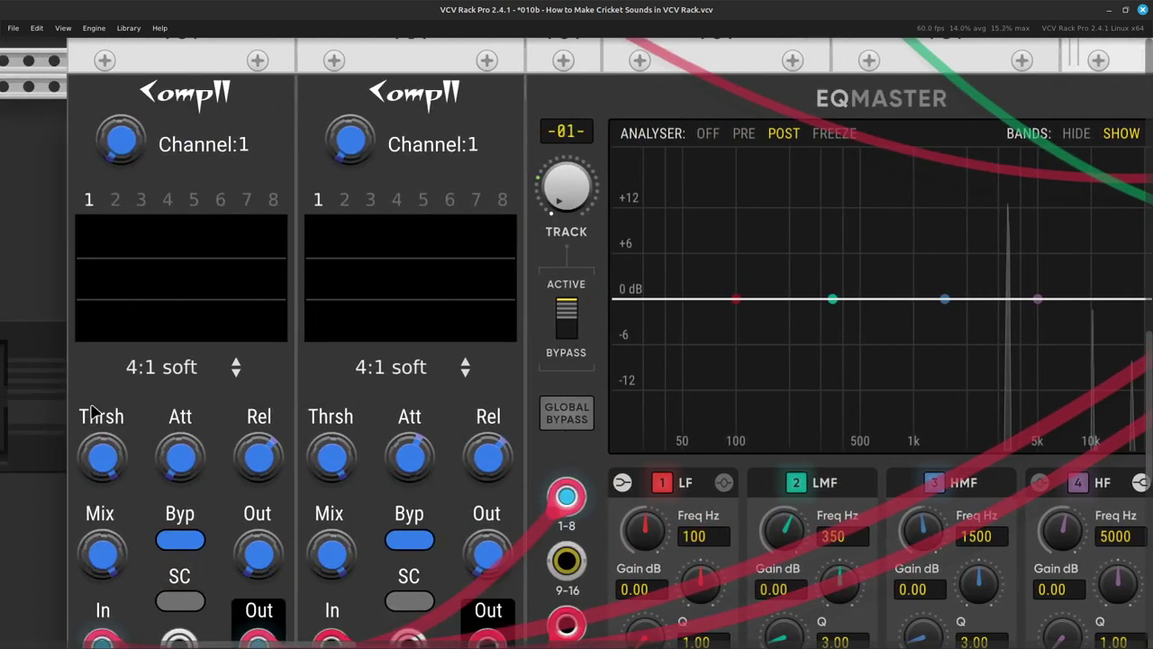
pyautogui.hscroll(10, 477, 496)
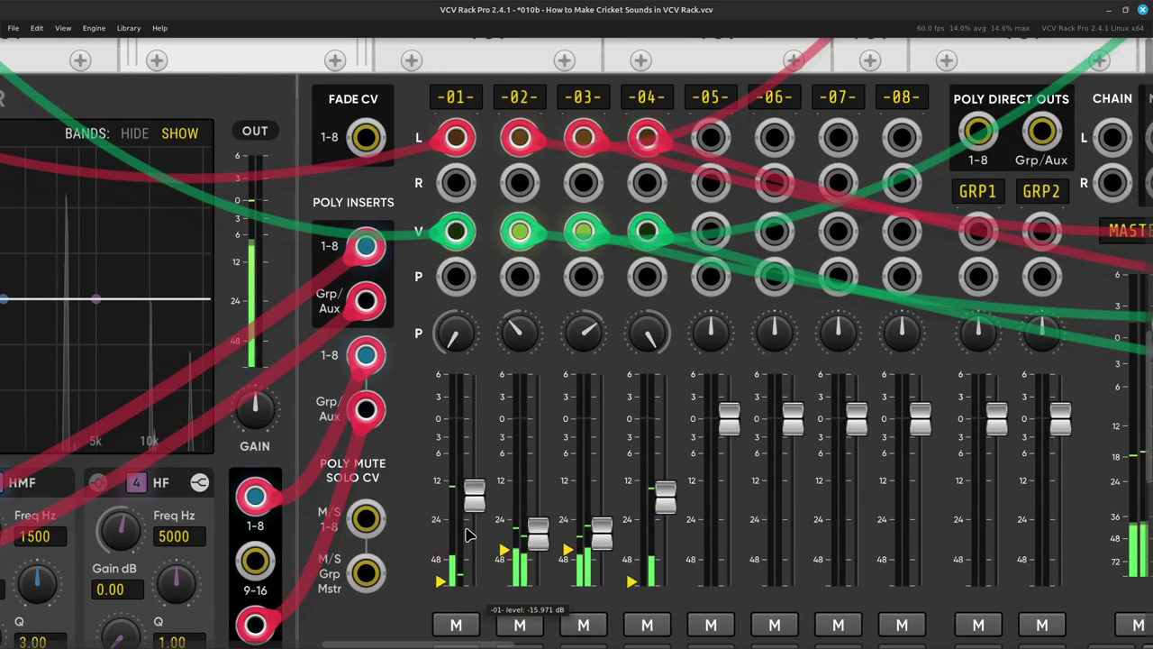
pyautogui.scroll(-2, 468, 427)
# Step: Set MixMaster channels 1, 3 and 4 to group 1 so channels 1–4 all feed GRP1
pyautogui.hscroll(4, 472, 396)
pyautogui.scroll(2, 432, 399)
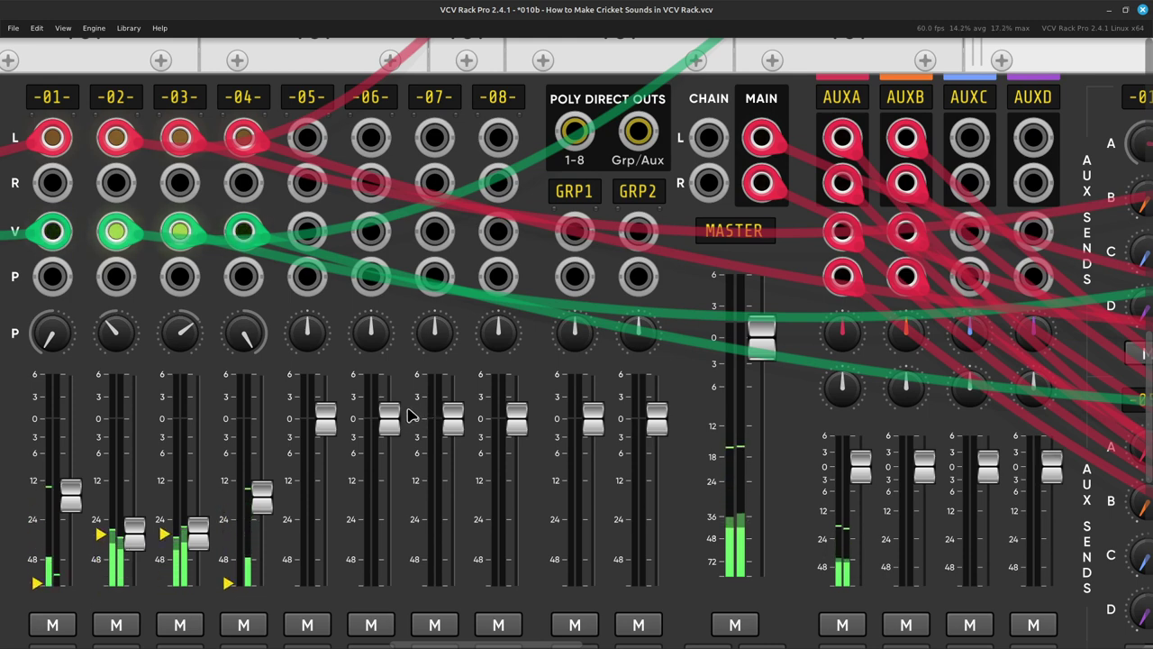
pyautogui.hscroll(3, 407, 414)
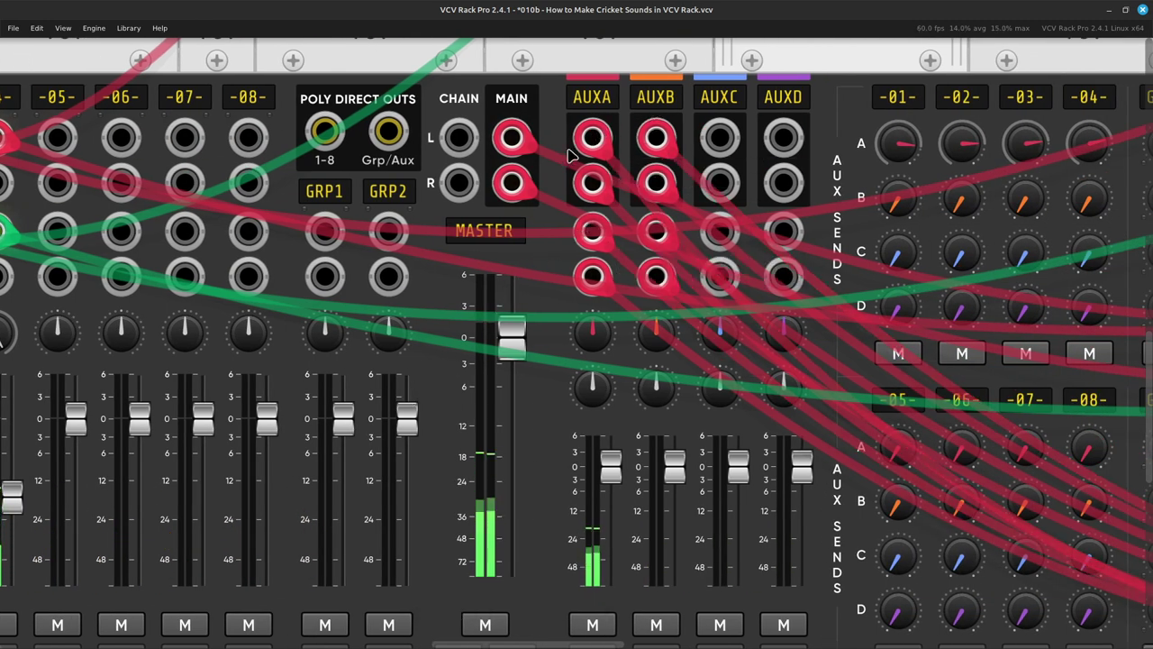
pyautogui.hscroll(2, 839, 120)
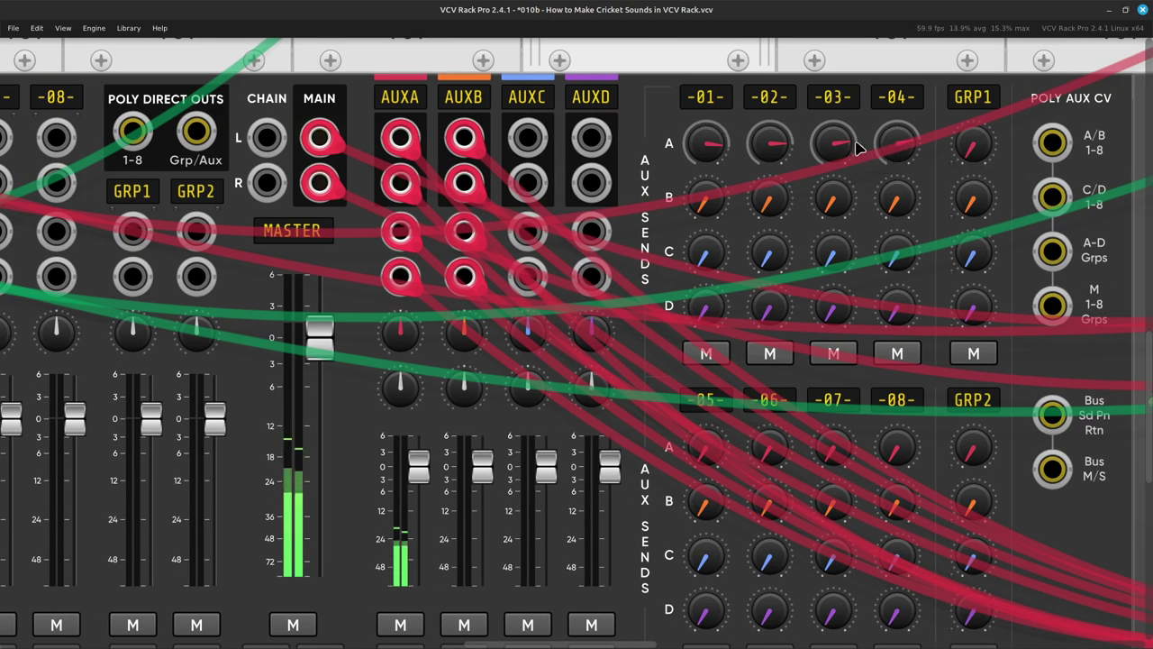
pyautogui.hscroll(-6, 116, 332)
pyautogui.hscroll(-5, 288, 327)
pyautogui.scroll(-1, 361, 406)
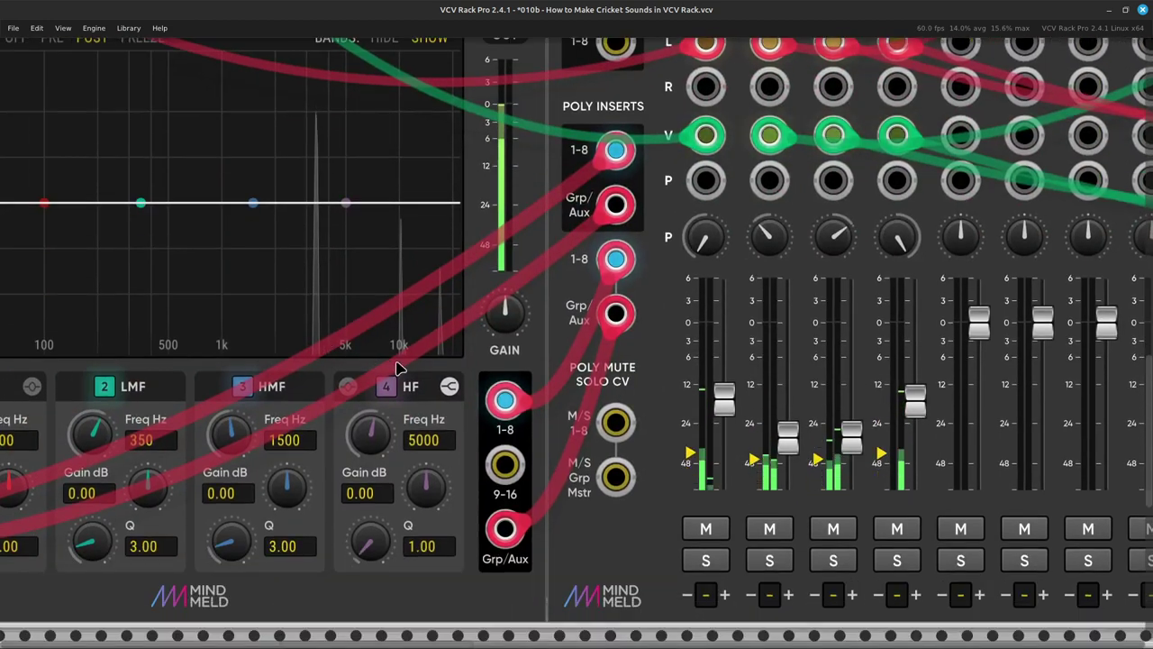
pyautogui.hscroll(2, 387, 450)
pyautogui.scroll(-1, 403, 475)
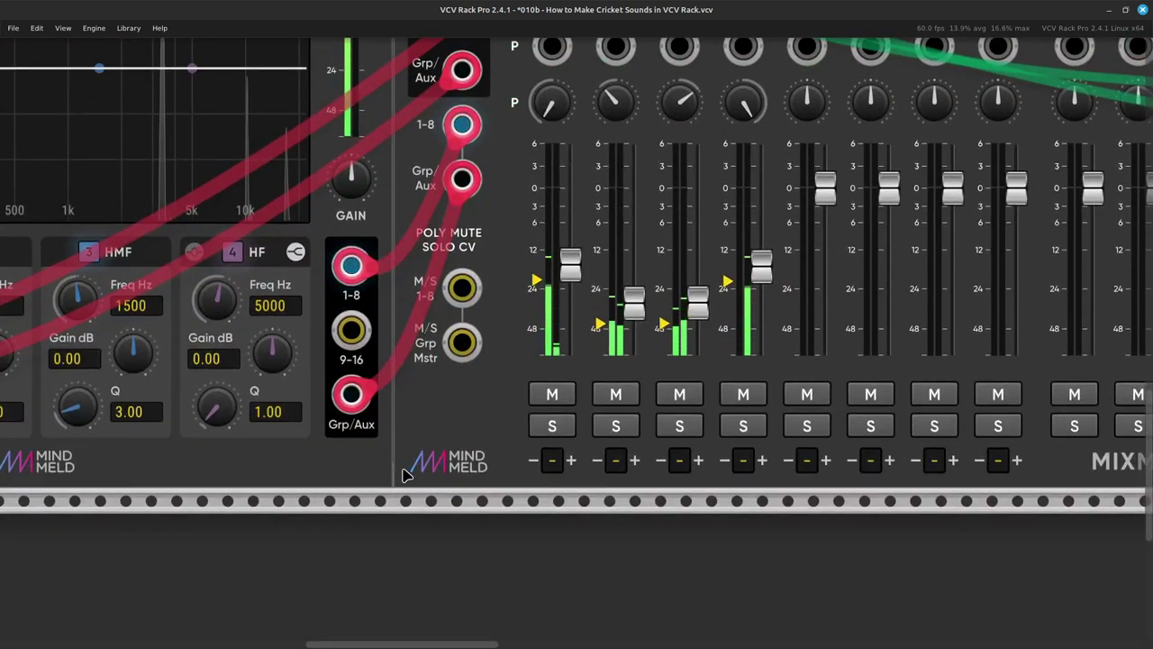
pyautogui.click(570, 461)
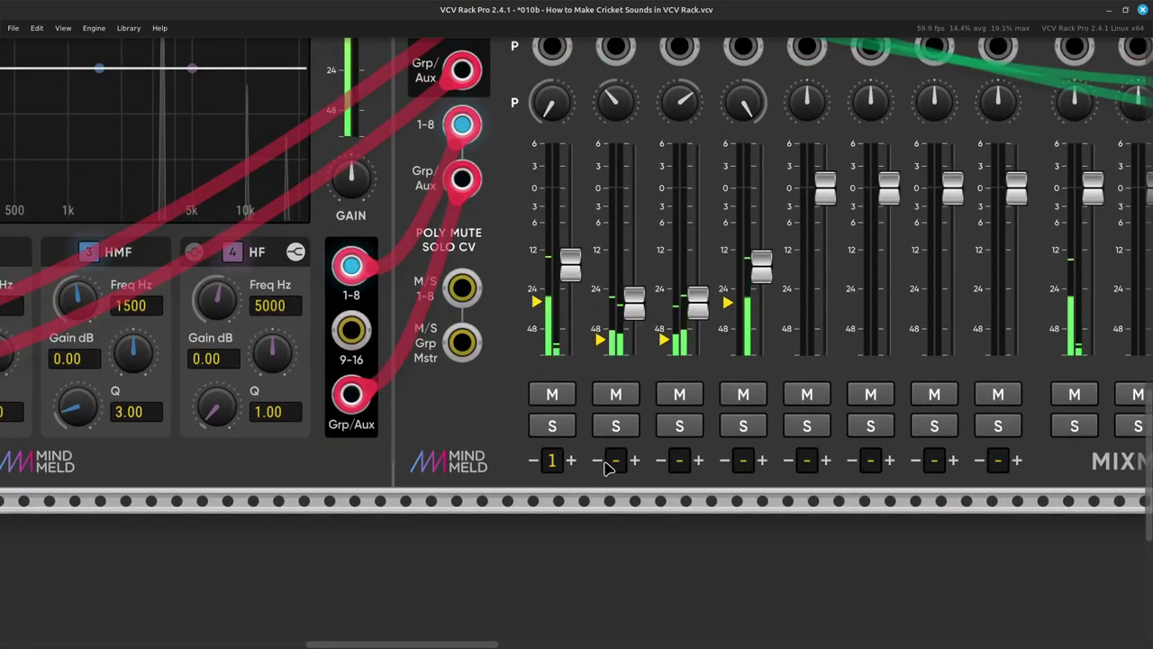
pyautogui.click(699, 461)
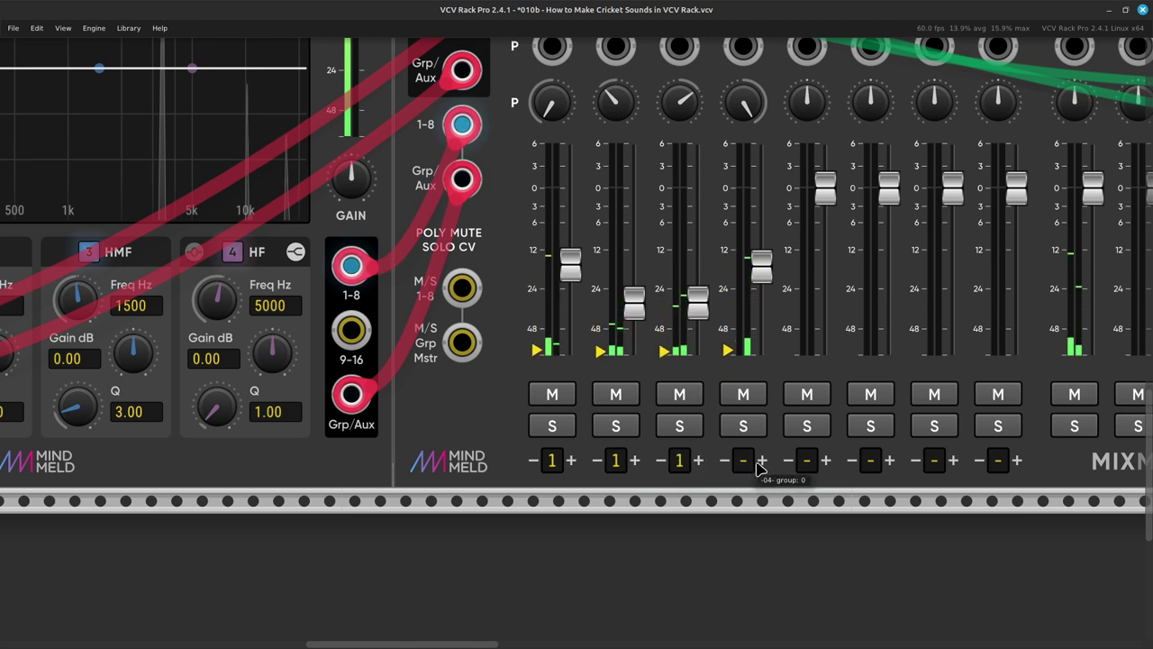
pyautogui.click(762, 460)
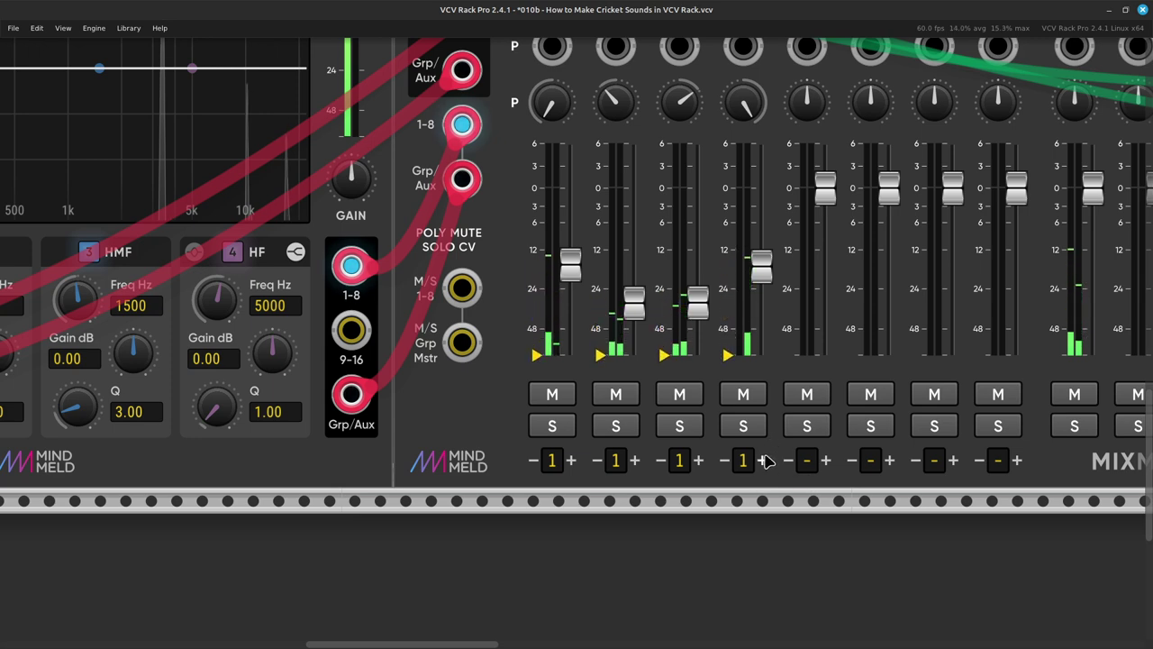
pyautogui.hscroll(5, 601, 392)
pyautogui.hscroll(2, 540, 388)
pyautogui.scroll(4, 489, 381)
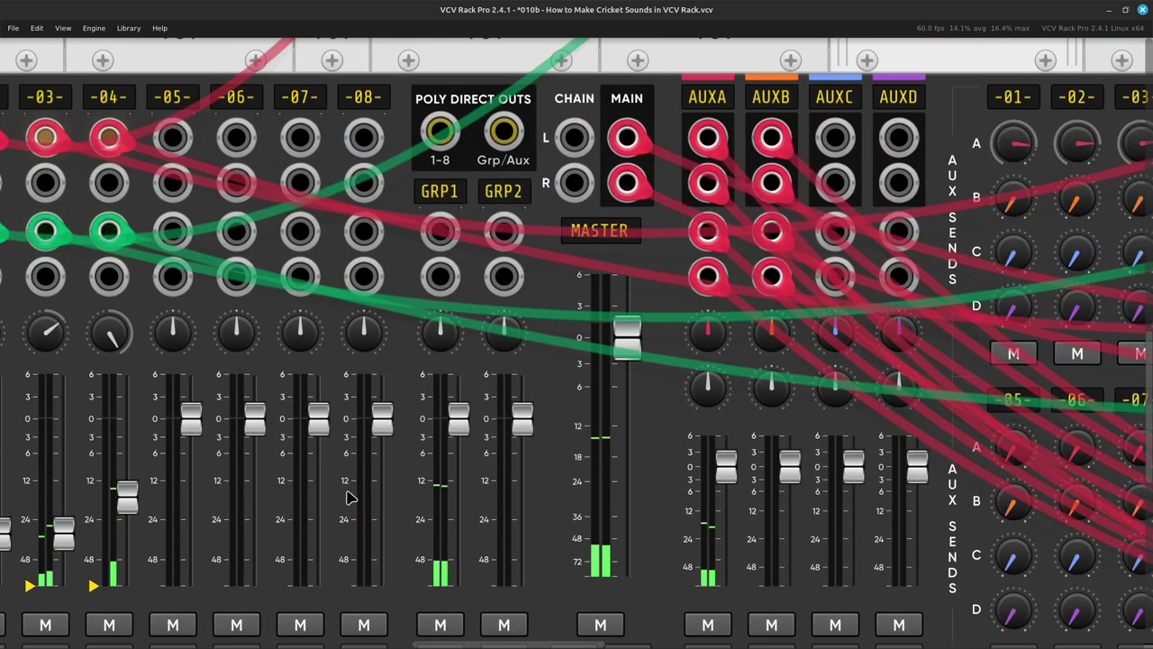
# Step: Pan across the rack to reach the GRP1 AUXB send knob on AuxSpander
pyautogui.scroll(-2, 330, 515)
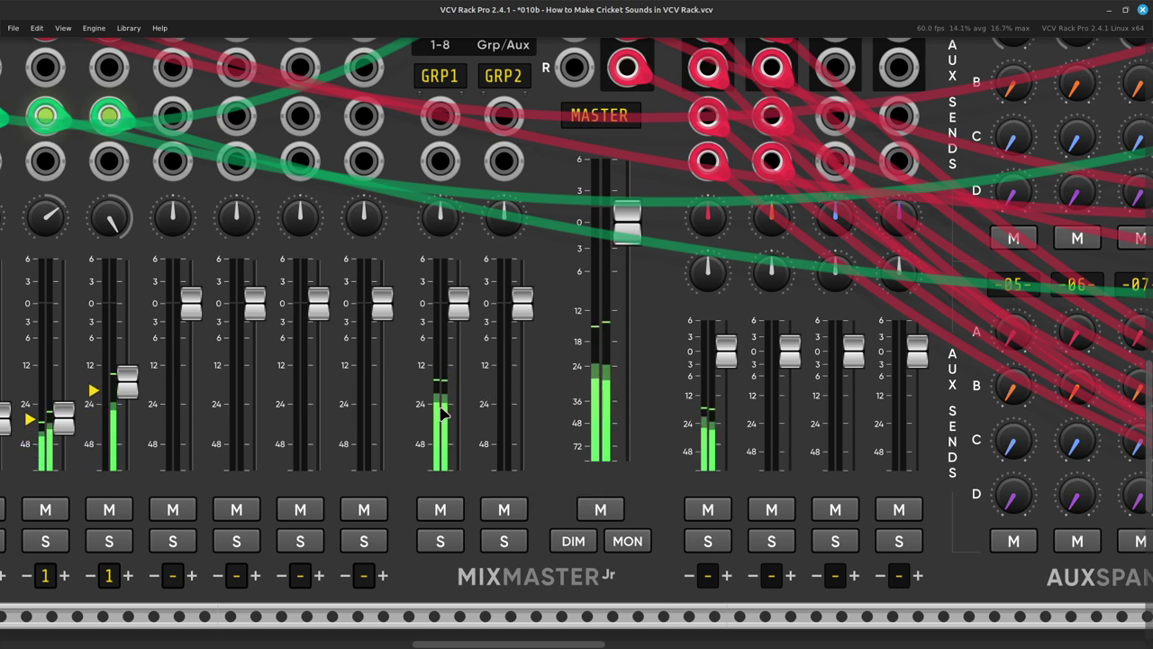
pyautogui.hscroll(-5, 443, 425)
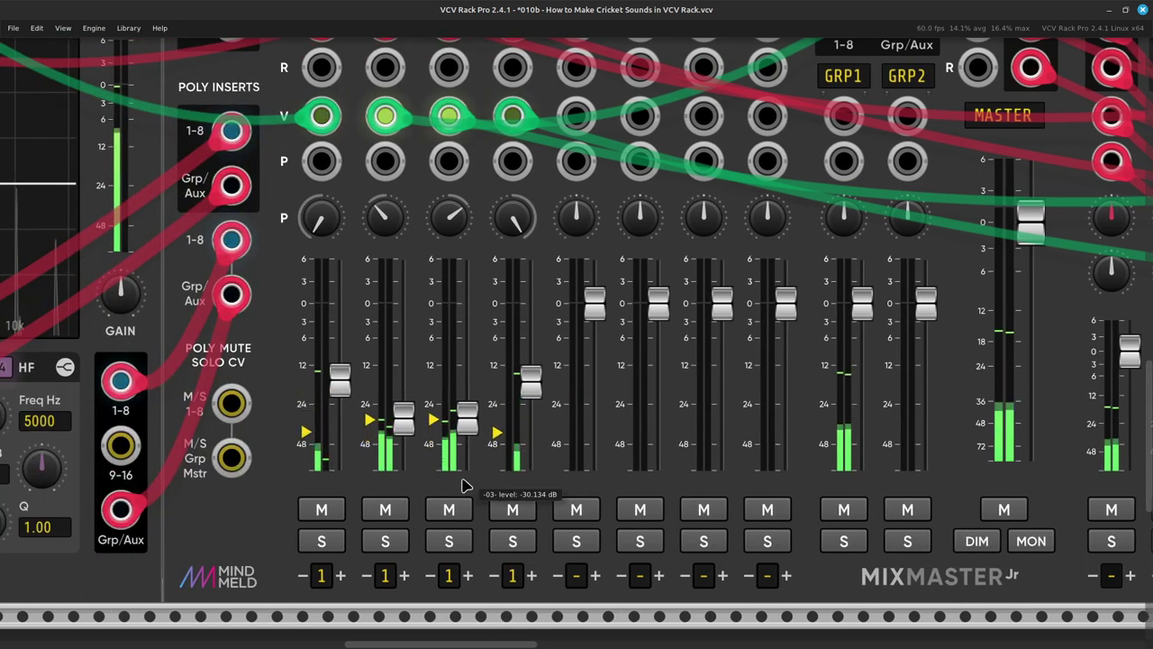
pyautogui.hscroll(11, 475, 496)
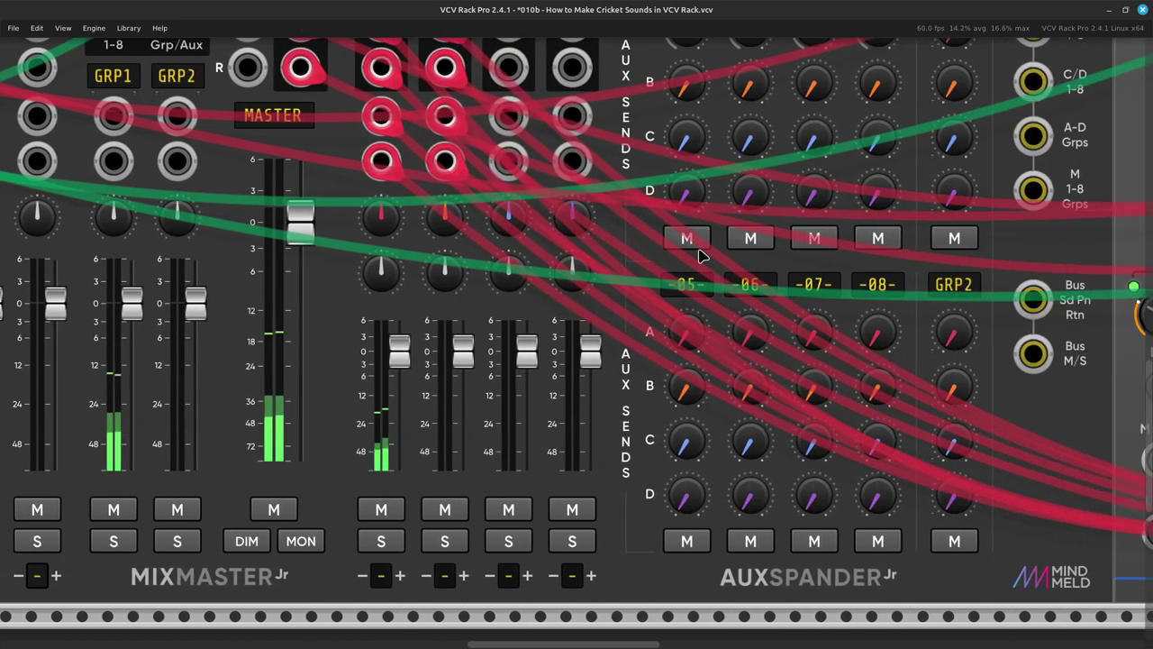
pyautogui.scroll(3, 640, 117)
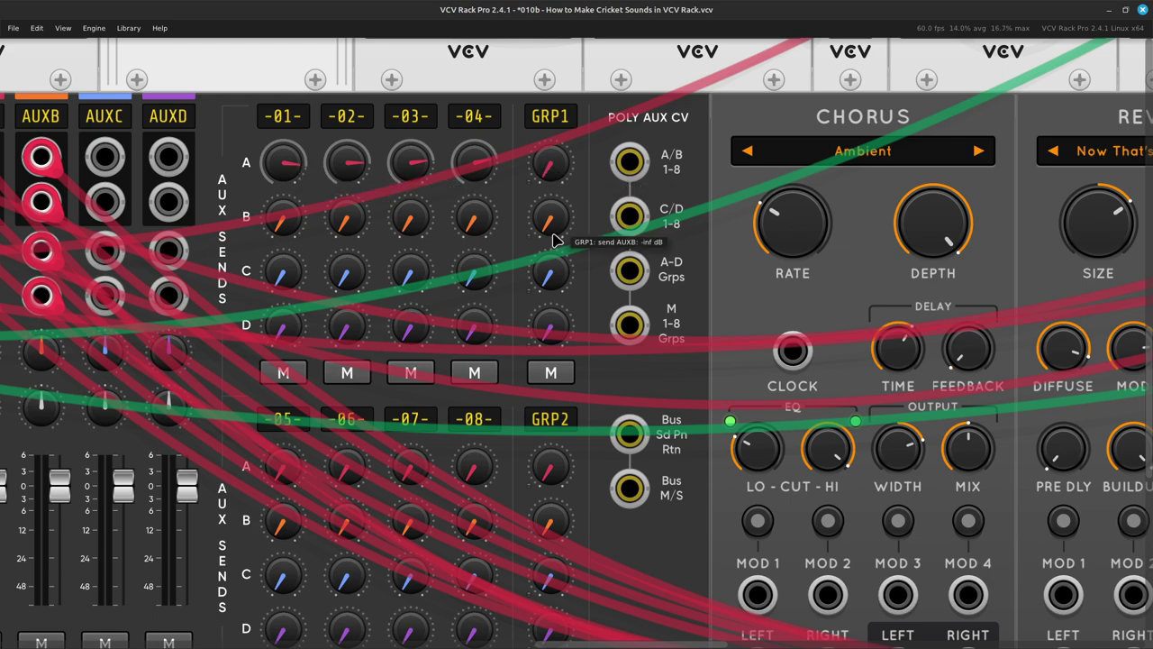
pyautogui.hscroll(-10, 565, 249)
pyautogui.scroll(-3, 458, 417)
pyautogui.hscroll(-4, 464, 428)
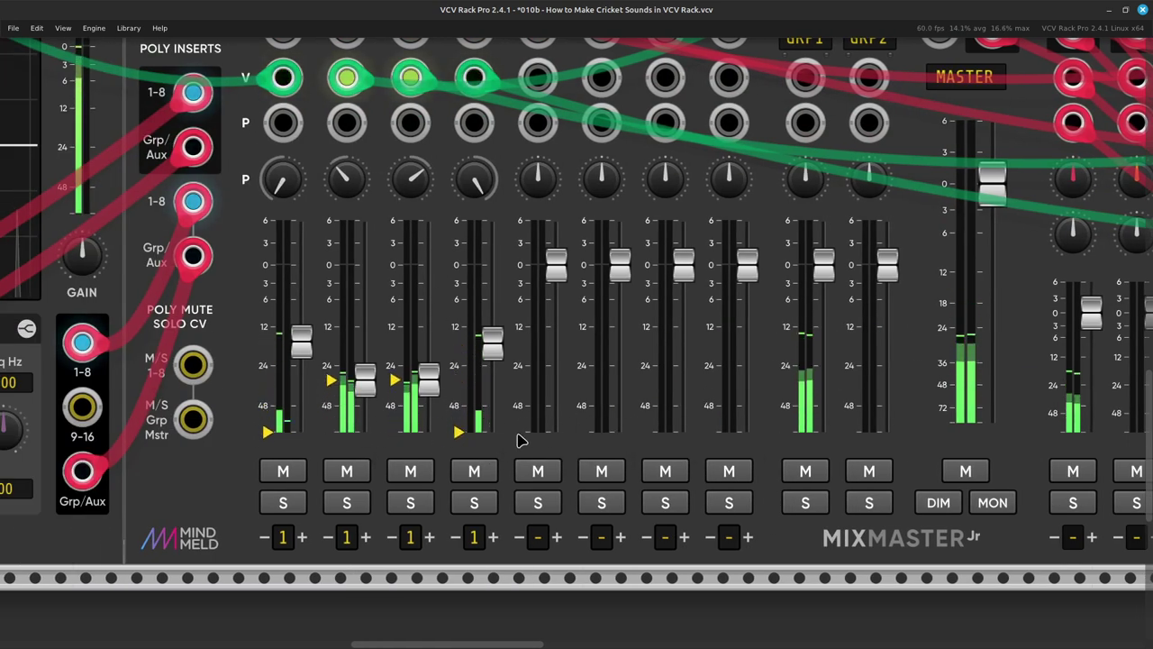
pyautogui.hscroll(15, 515, 438)
pyautogui.hscroll(10, 752, 423)
pyautogui.scroll(3, 450, 360)
pyautogui.hscroll(-3, 239, 286)
pyautogui.hscroll(-3, 239, 286)
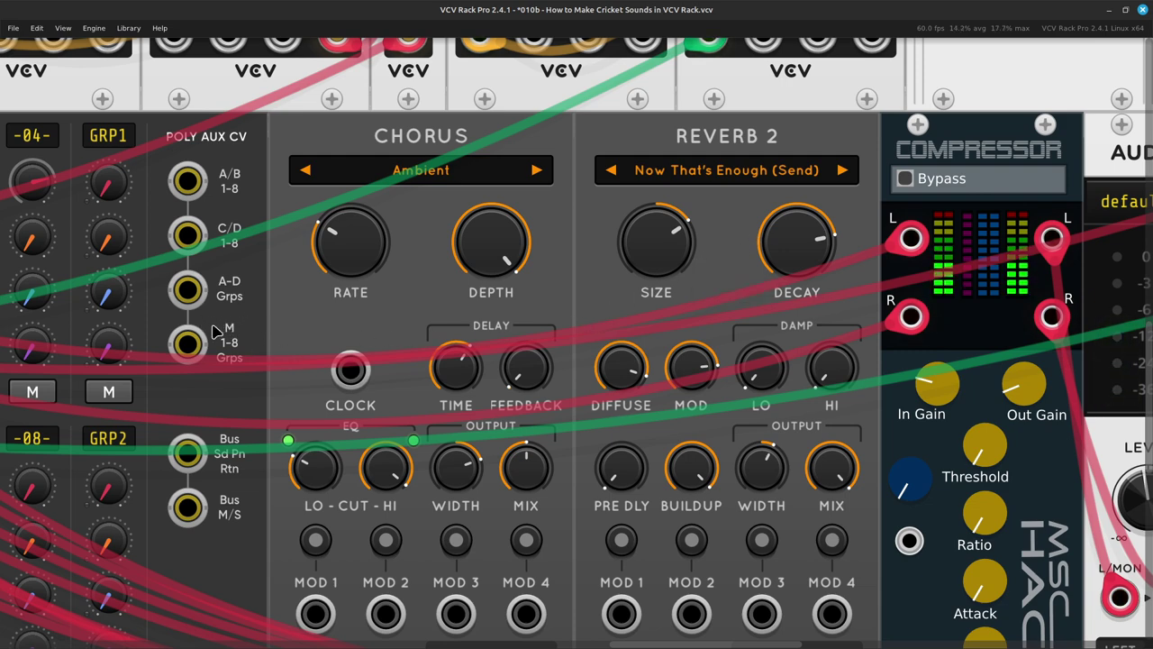
pyautogui.hscroll(-6, 255, 322)
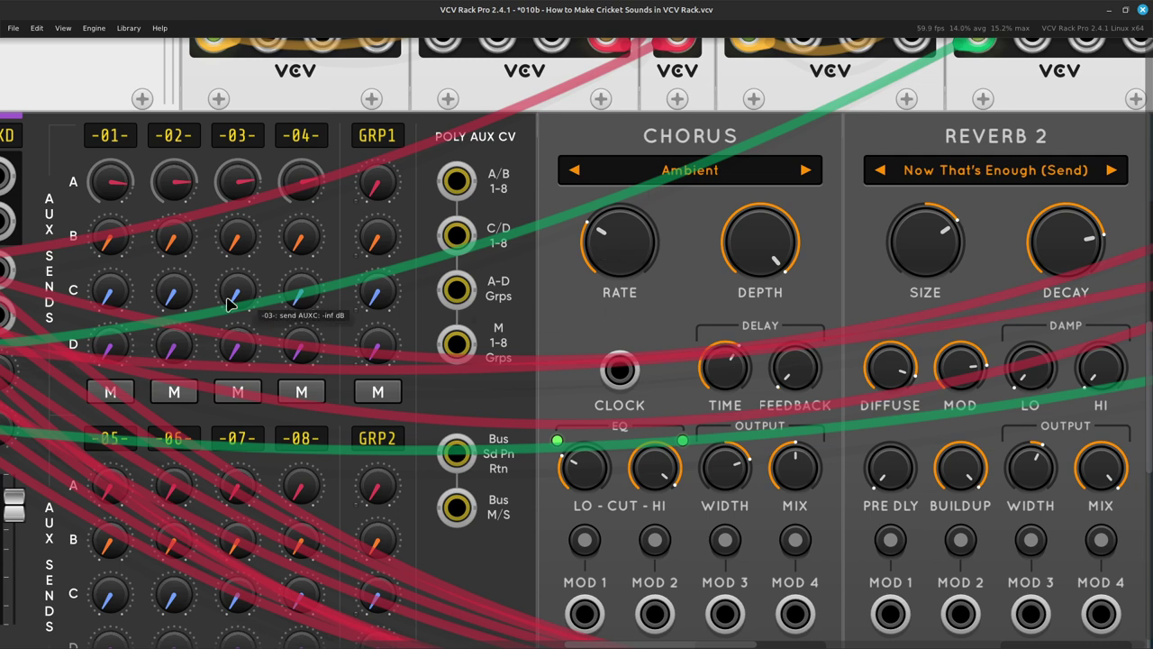
pyautogui.hscroll(-5, 129, 341)
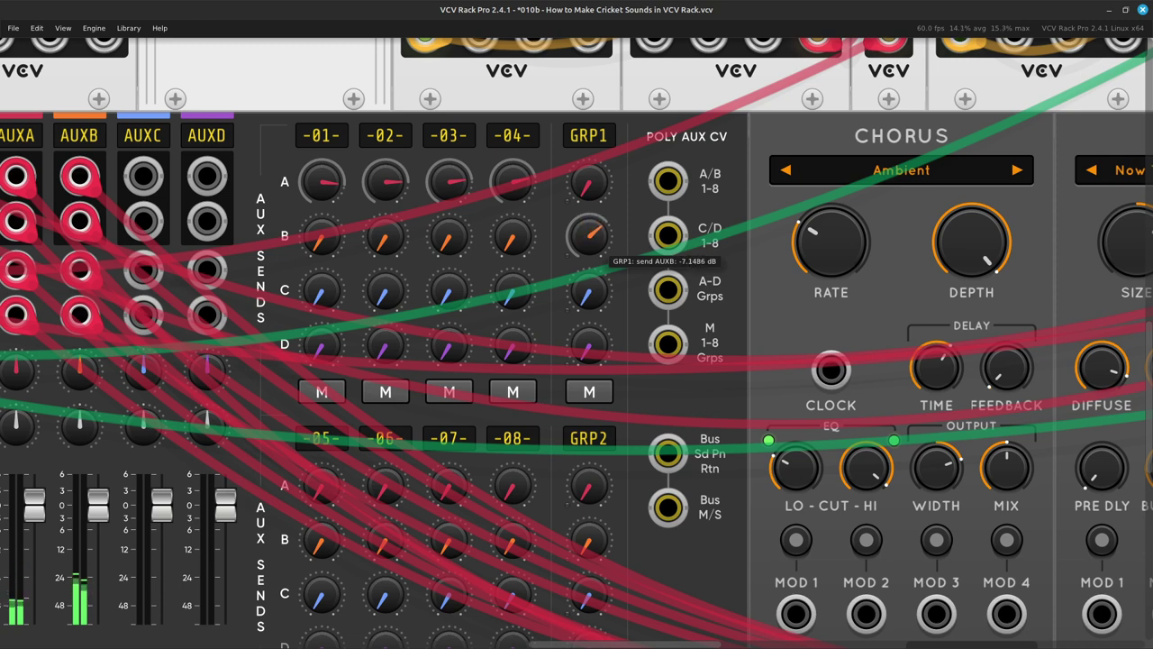
# Step: Lower GRP1's send to AUXB to about -12 dB
pyautogui.moveTo(589, 236); pyautogui.dragTo(589, 249)
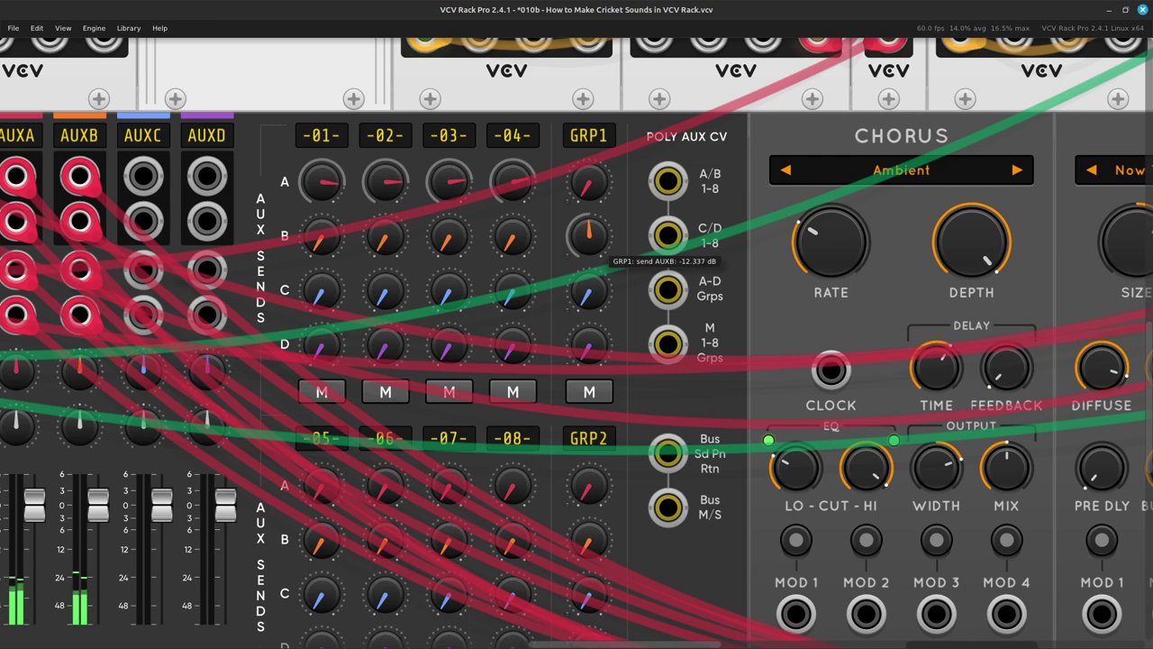
pyautogui.hscroll(5, 599, 243)
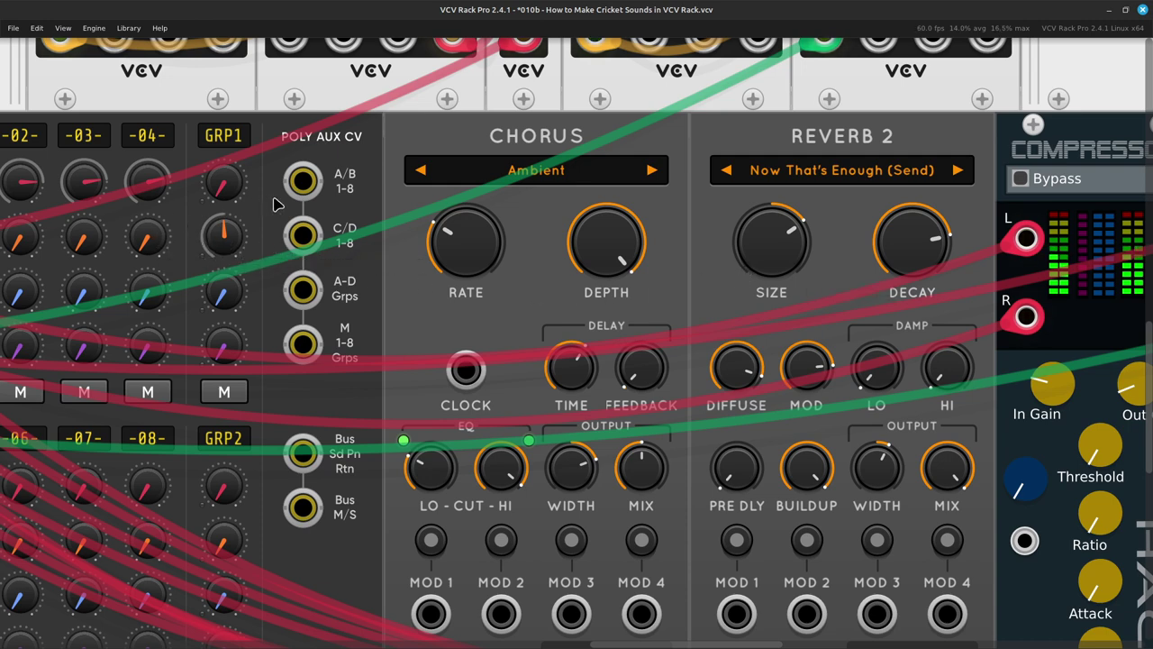
pyautogui.hscroll(-5, 259, 210)
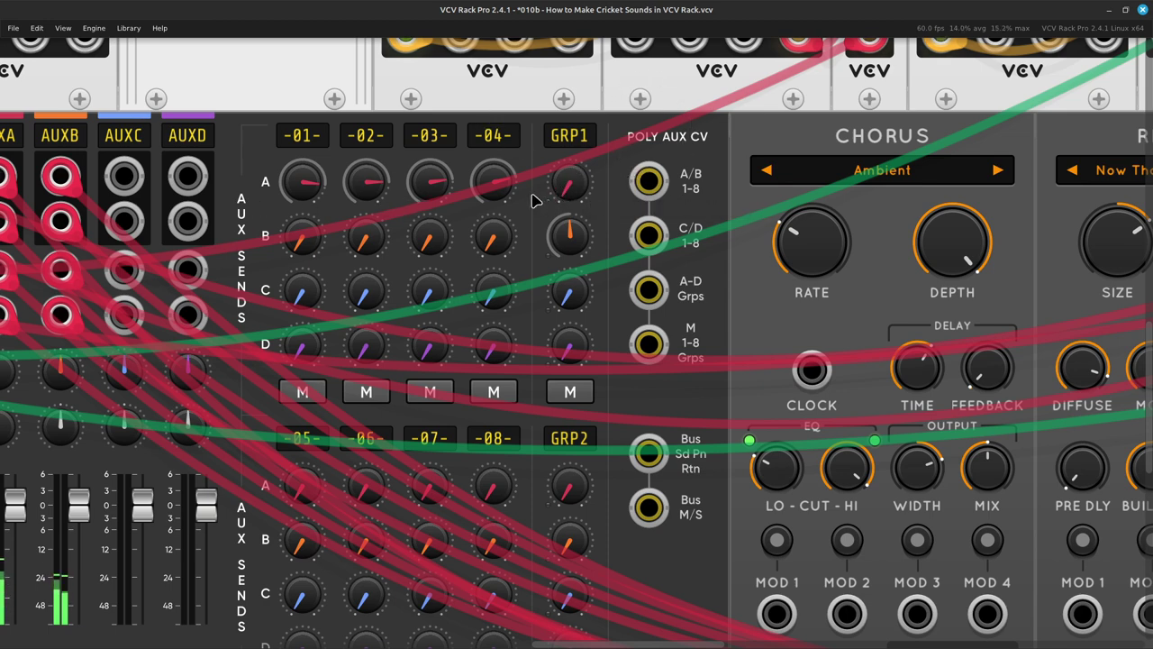
# Step: Turn down Reverb 2's room SIZE
pyautogui.moveTo(569, 239)
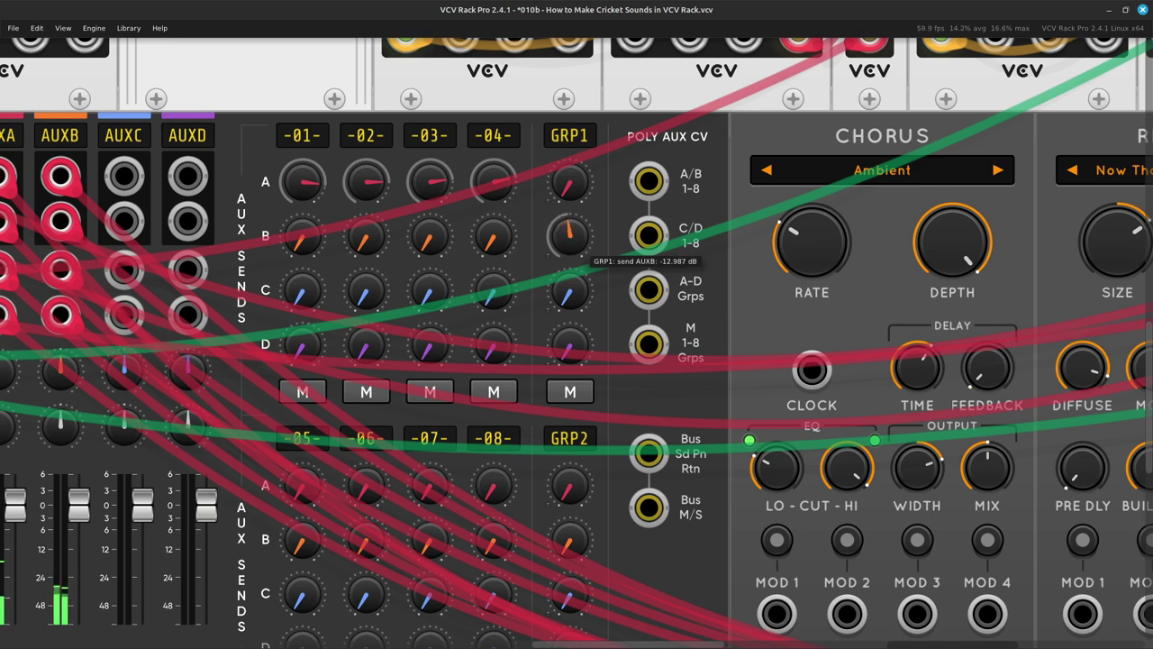
pyautogui.hscroll(5, 630, 266)
pyautogui.moveTo(645, 253); pyautogui.dragTo(645, 336)
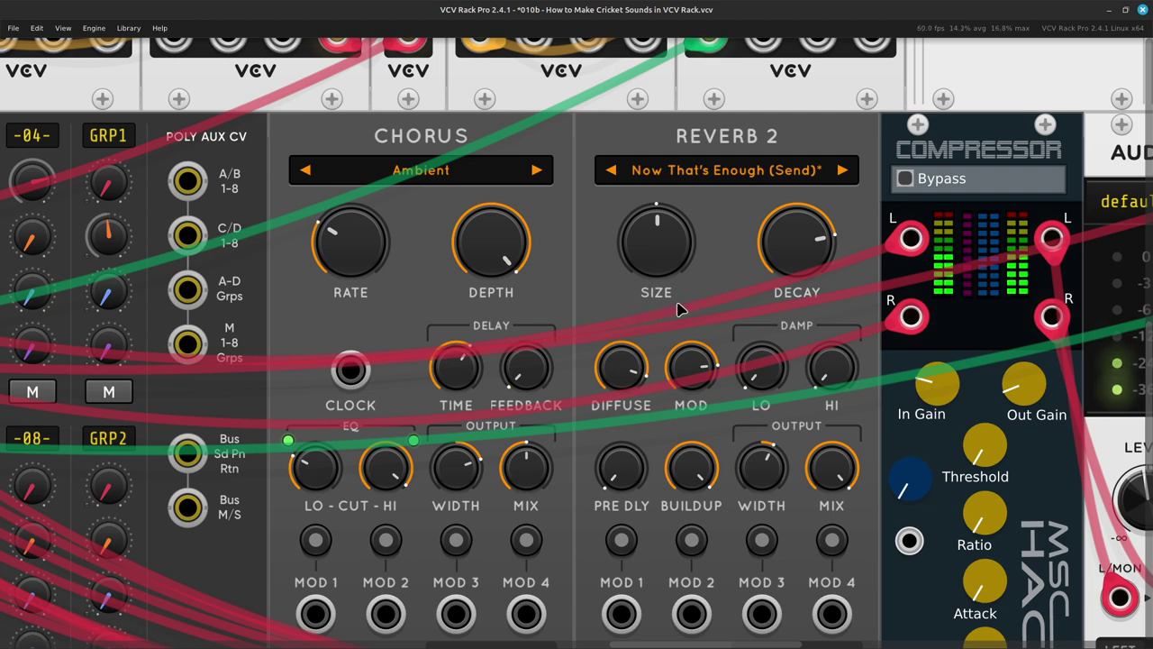
# Step: Switch Reverb 2 to Piano Hall (Send), then back to Now That's Enough (Send)
pyautogui.hscroll(3, 667, 306)
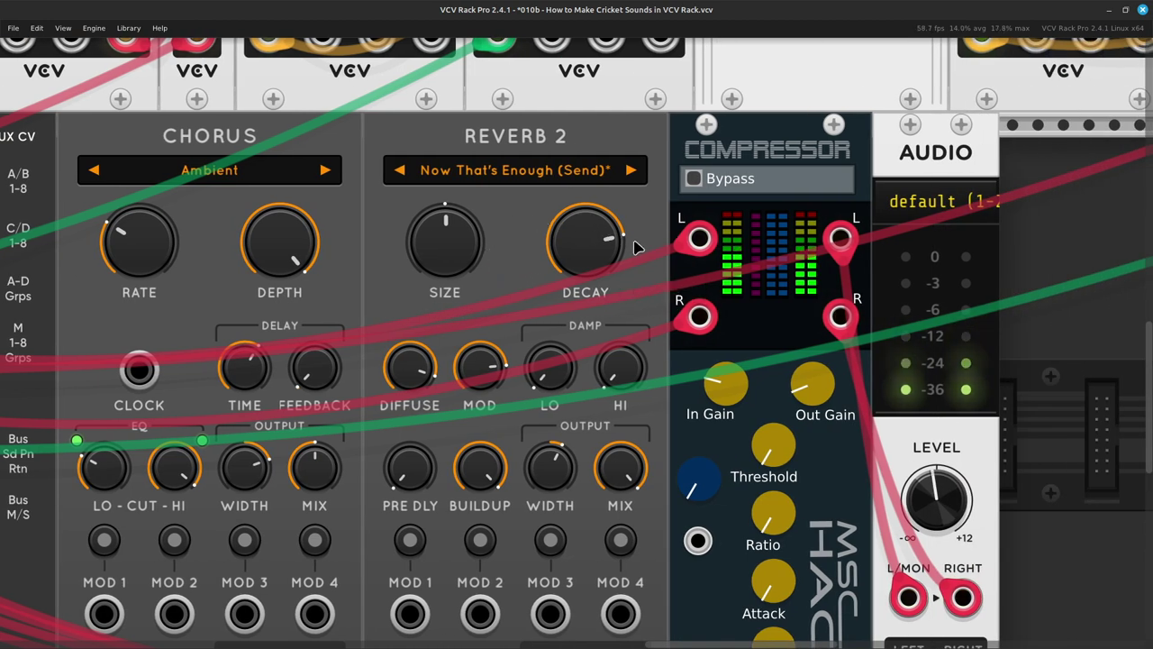
pyautogui.rightClick(442, 245)
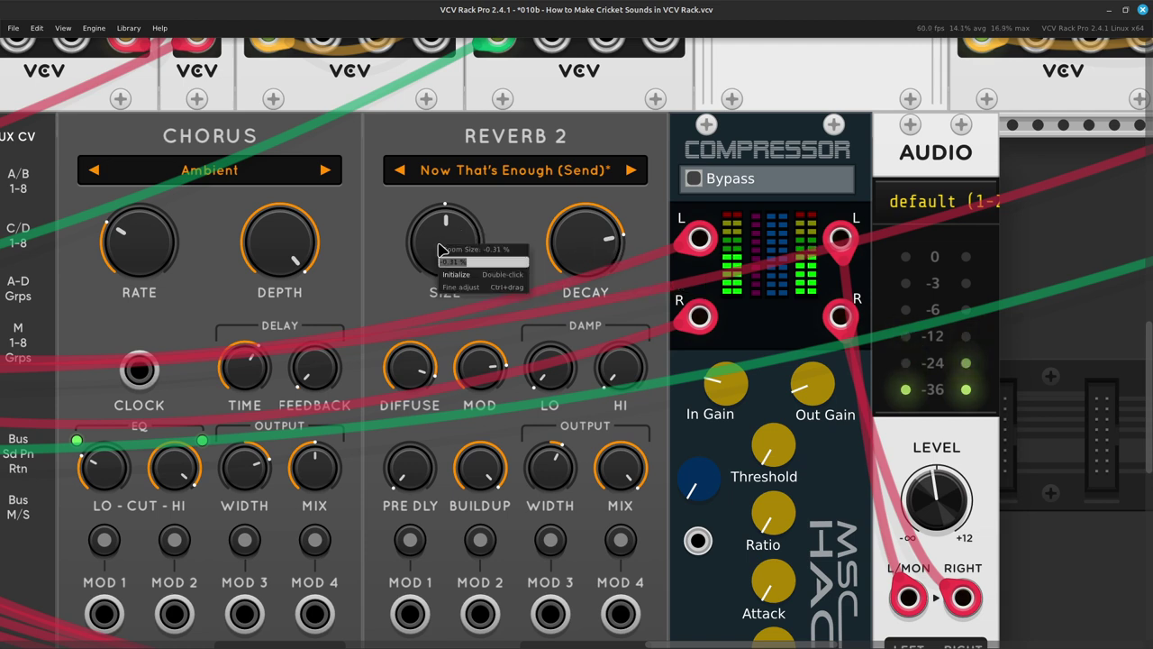
pyautogui.click(494, 289)
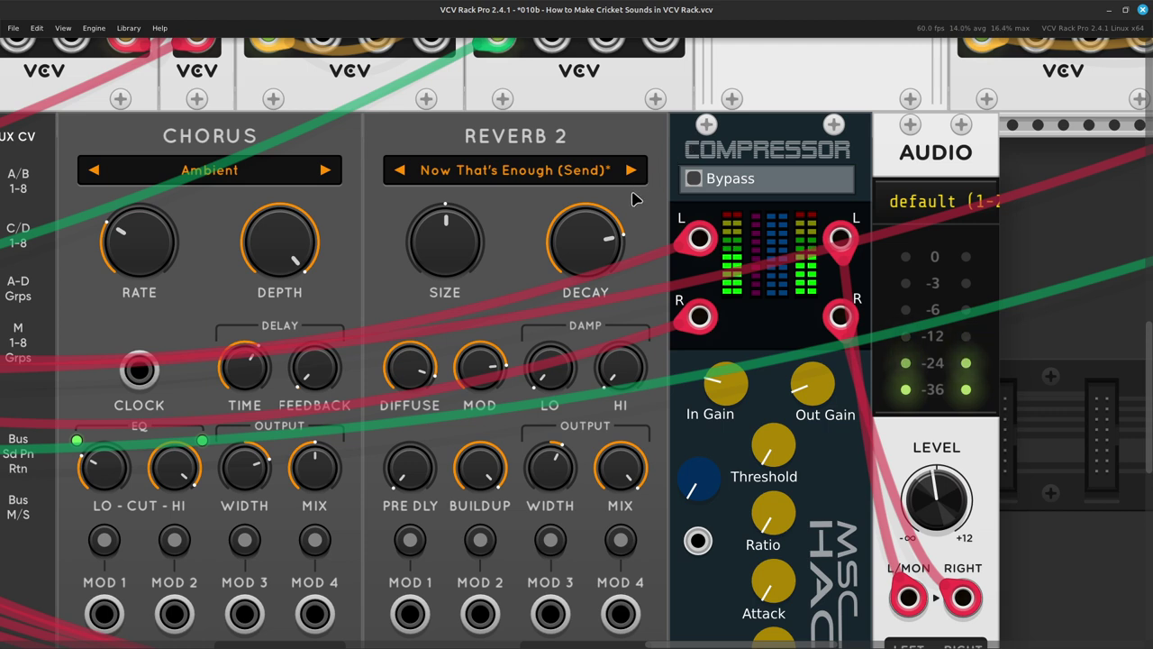
pyautogui.click(629, 172)
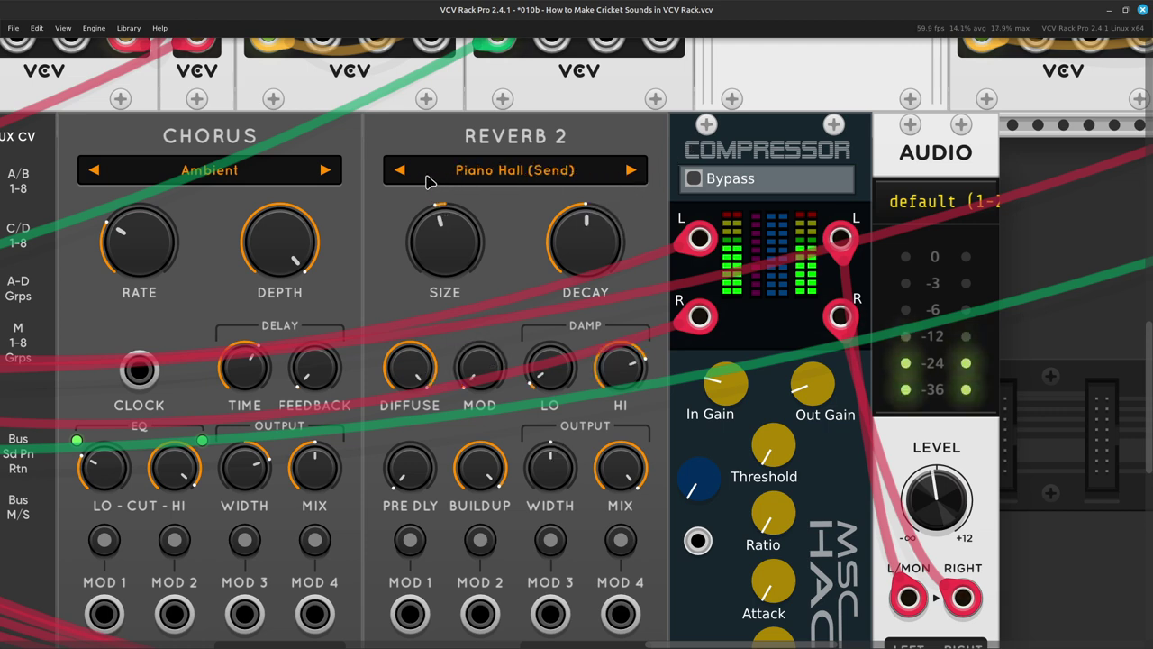
pyautogui.click(399, 170)
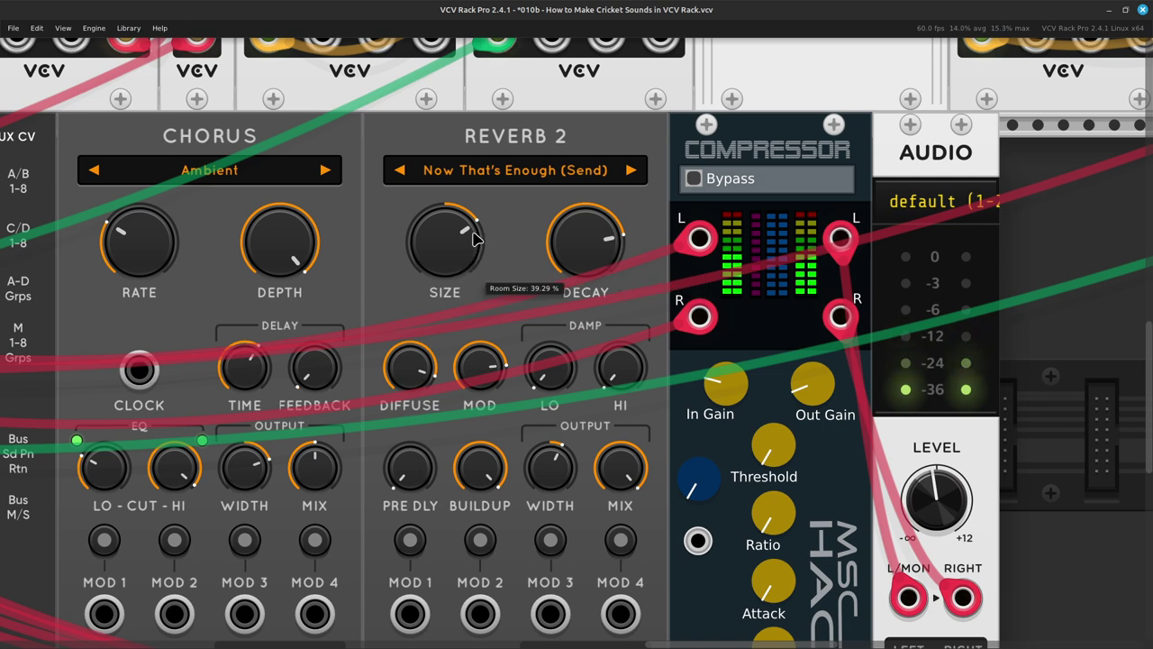
# Step: Set Reverb 2's DECAY to about 4.3 s
pyautogui.moveTo(617, 269); pyautogui.dragTo(617, 275)
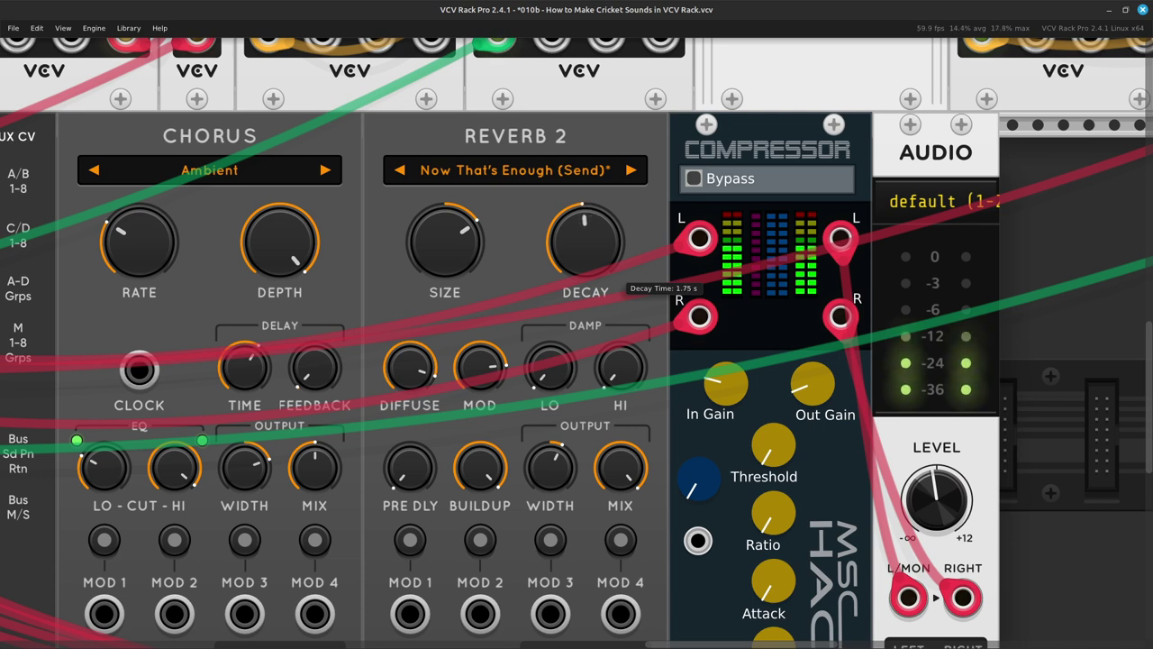
pyautogui.moveTo(617, 276); pyautogui.dragTo(617, 272)
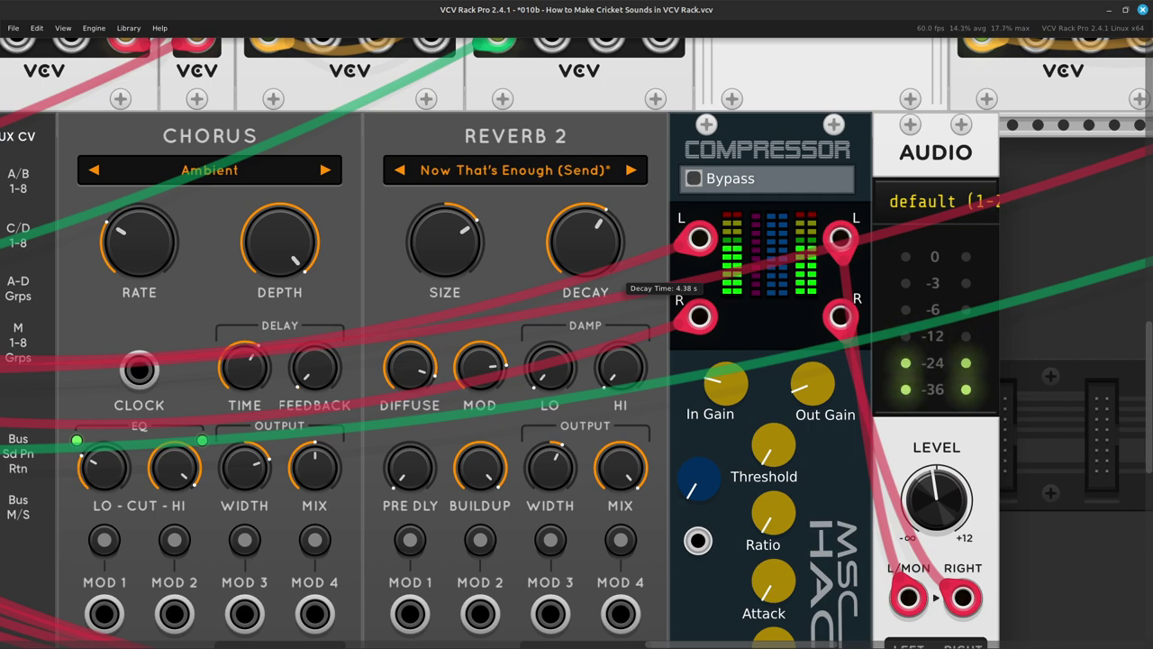
pyautogui.moveTo(617, 272); pyautogui.dragTo(617, 274)
pyautogui.hscroll(-20, 543, 240)
pyautogui.scroll(3, 305, 274)
pyautogui.hscroll(-10, 304, 274)
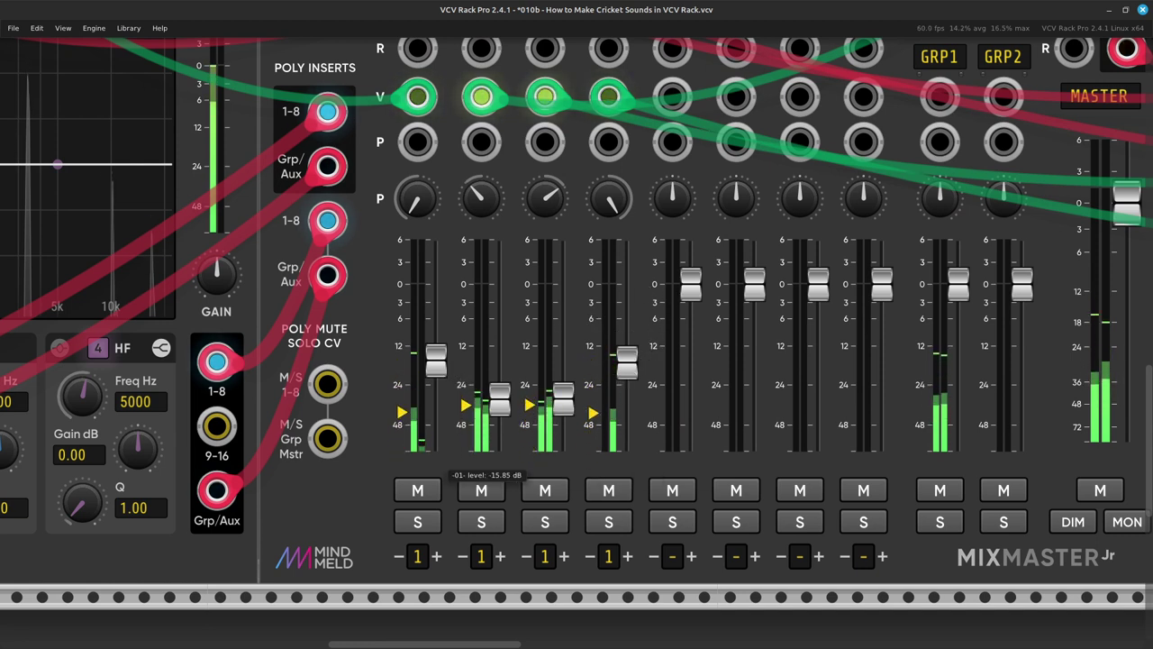
# Step: Lower MixMaster channel 1 to about -22.7 dB and channel 4 to about -22.6 dB
pyautogui.moveTo(435, 359); pyautogui.dragTo(435, 382)
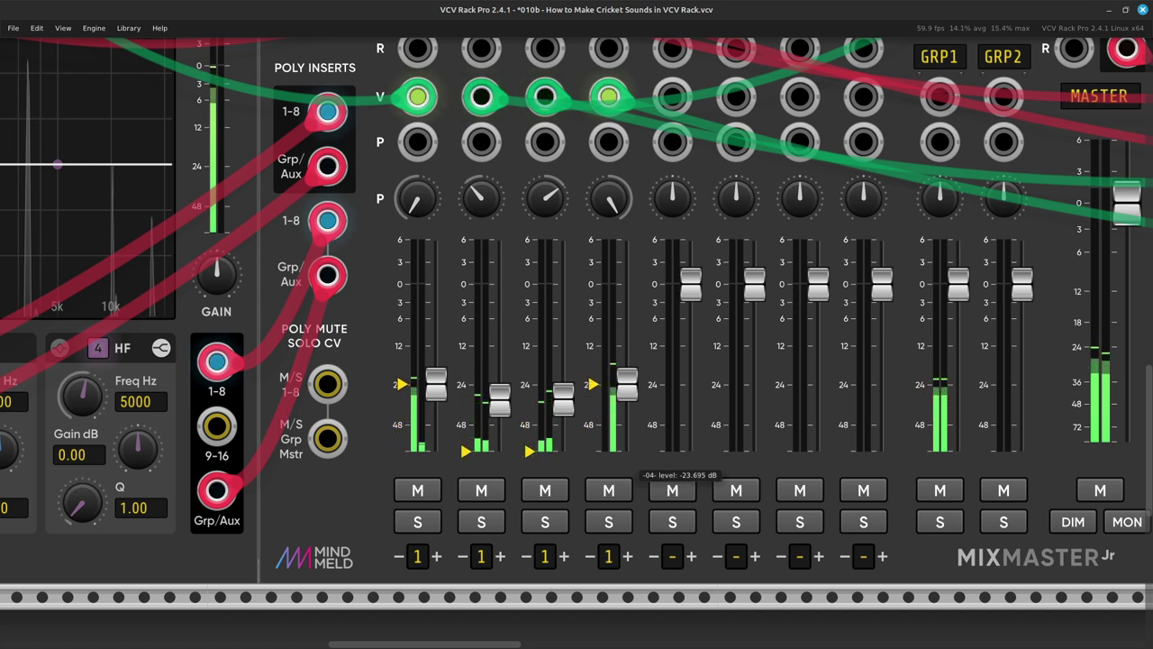
pyautogui.moveTo(627, 385); pyautogui.dragTo(627, 381)
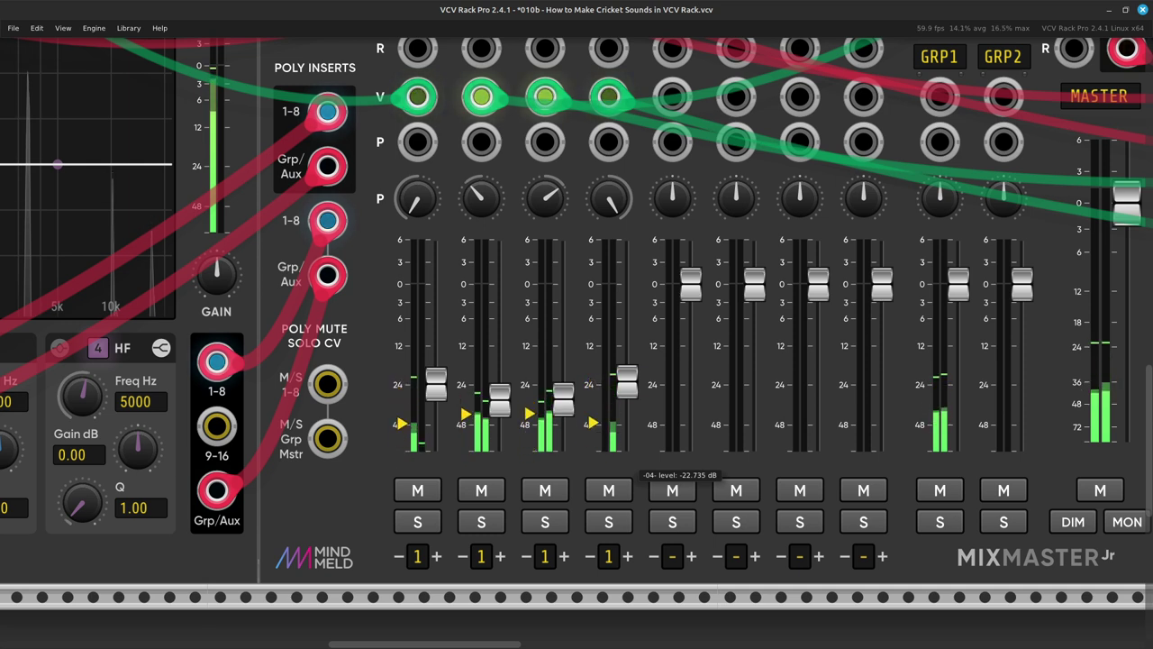
pyautogui.moveTo(627, 380); pyautogui.dragTo(626, 378)
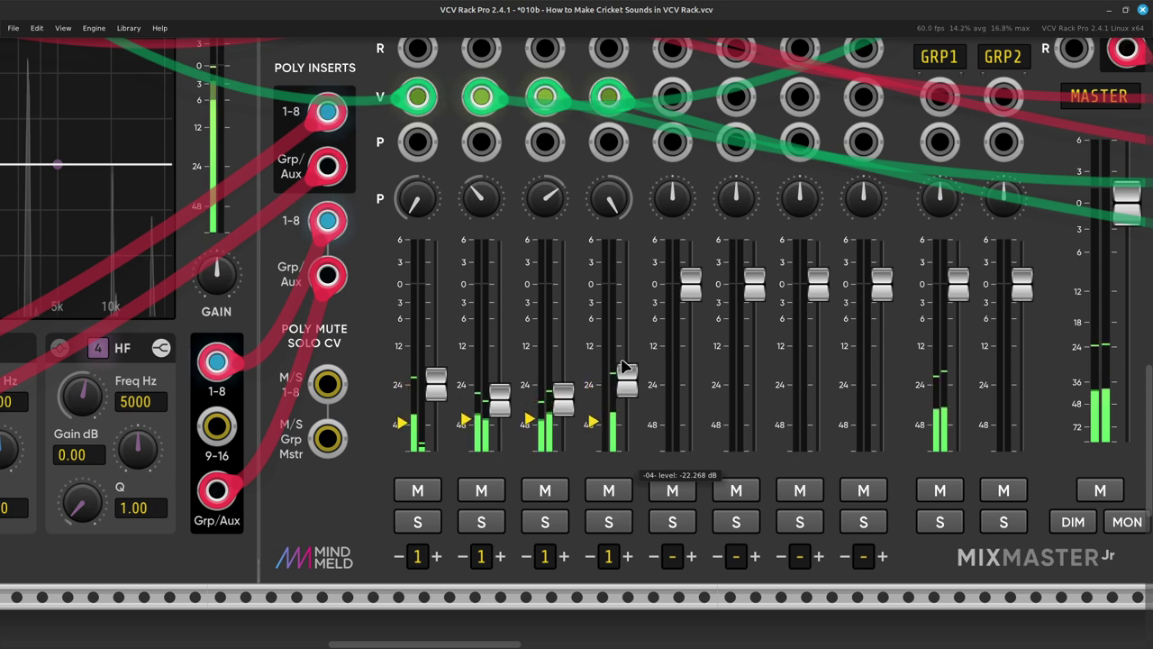
pyautogui.hscroll(5, 613, 407)
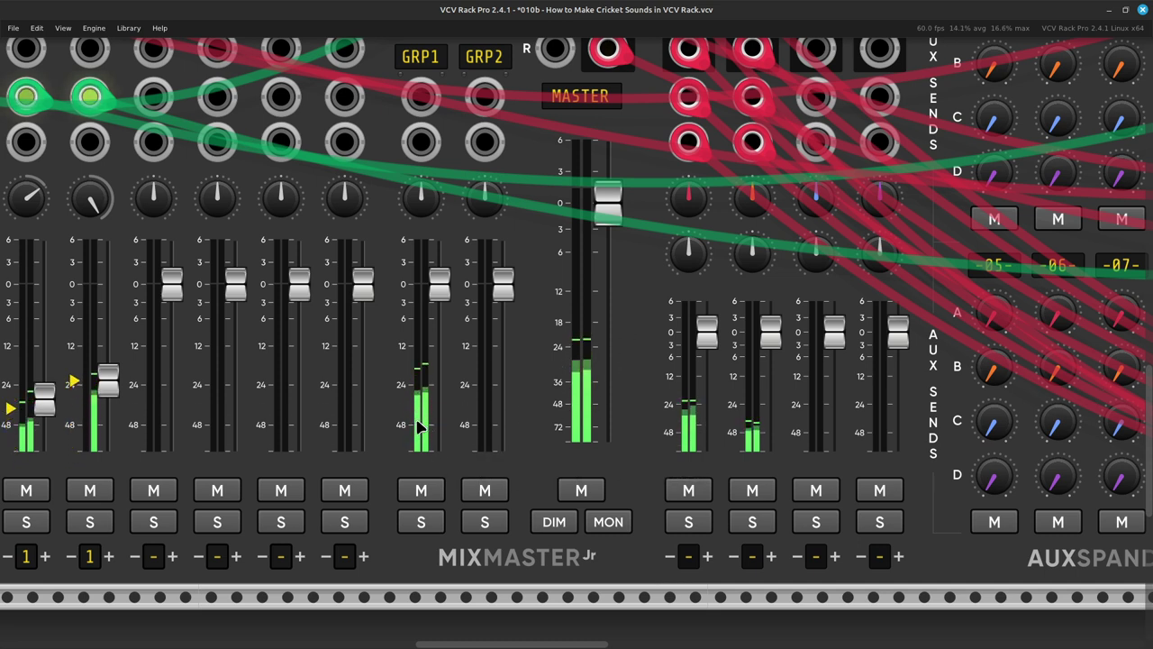
# Step: Raise GRP1's AUXB send on AuxSpander back to about -7.7 dB
pyautogui.hscroll(-5, 414, 433)
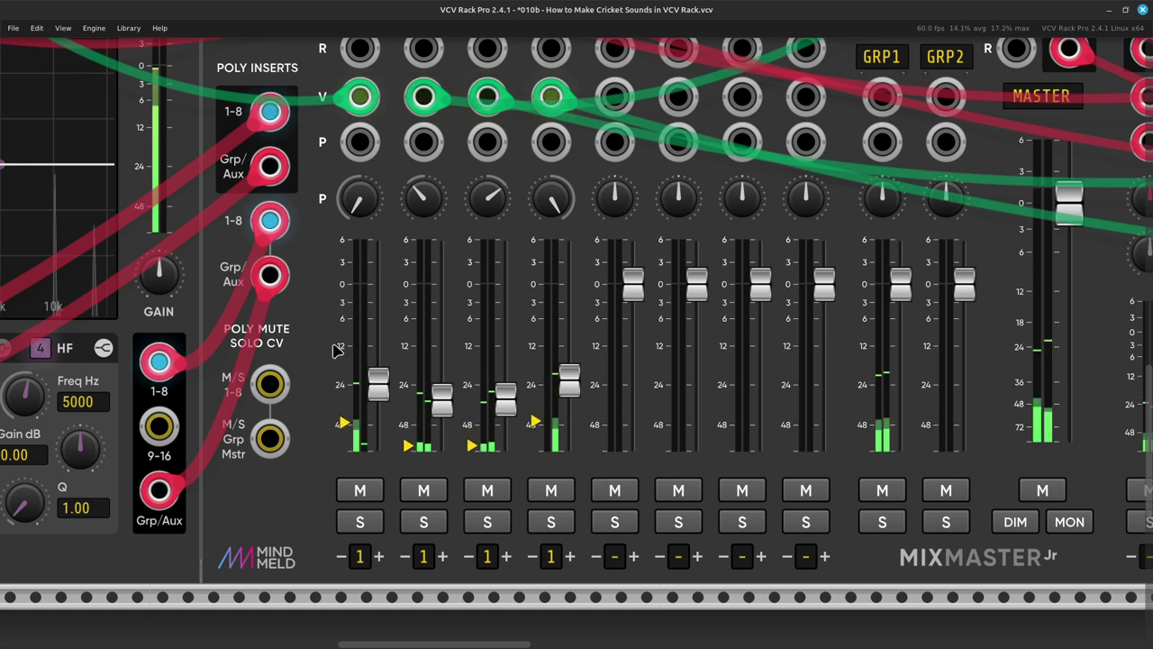
pyautogui.moveTo(385, 421)
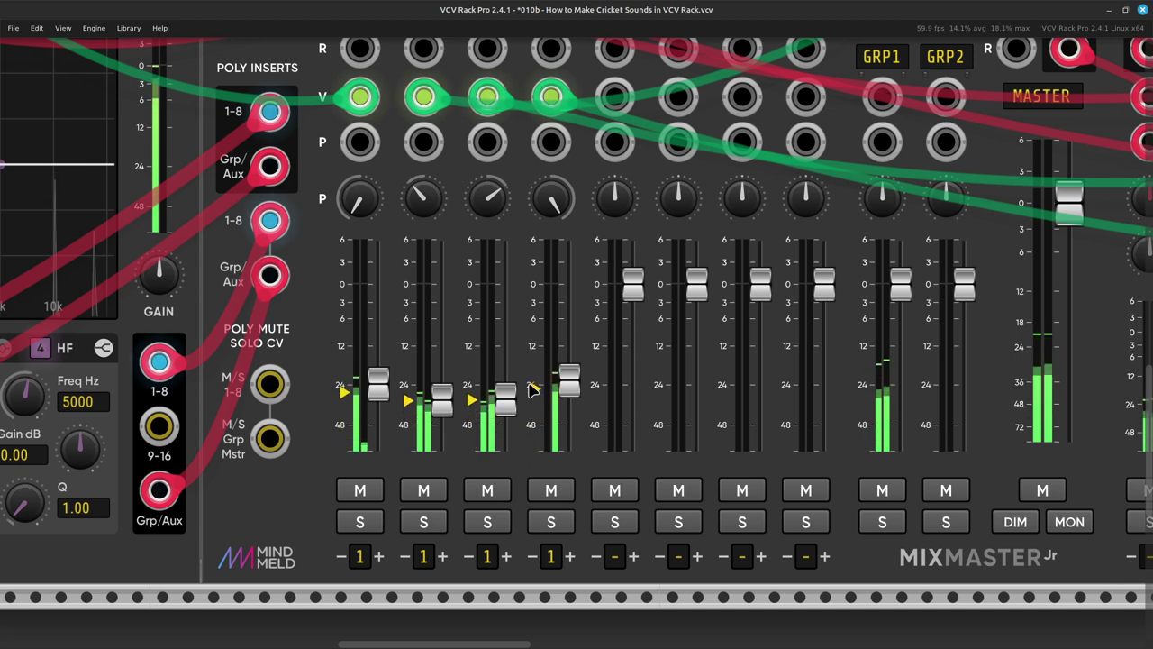
pyautogui.hscroll(10, 531, 388)
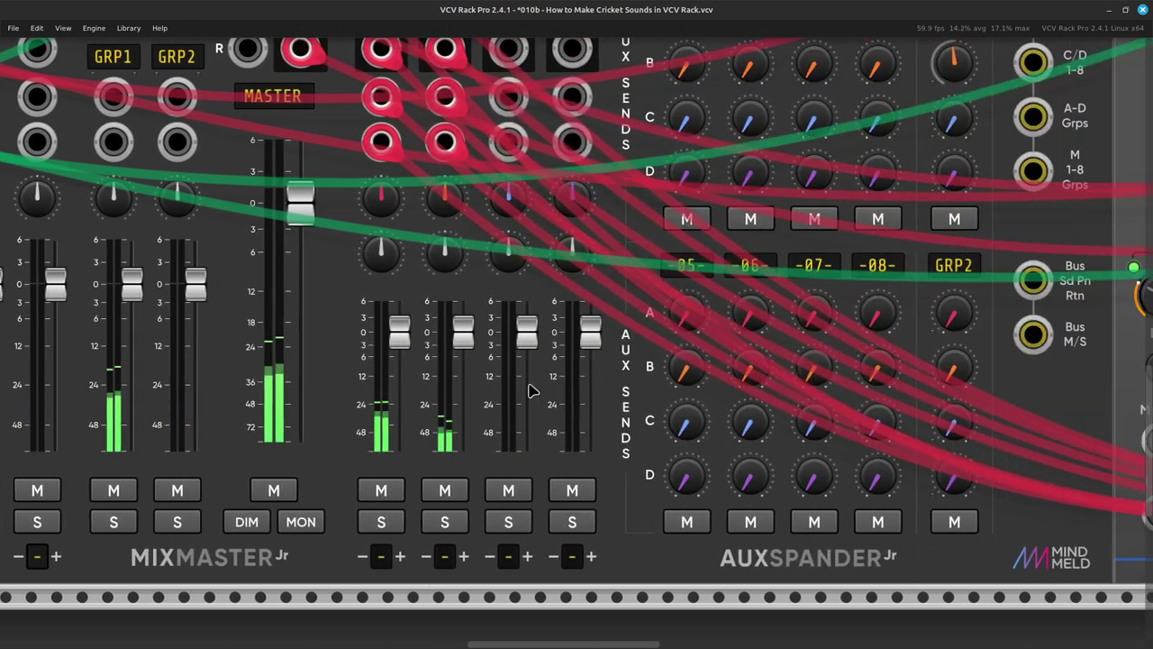
pyautogui.scroll(5, 532, 390)
pyautogui.hscroll(7, 532, 390)
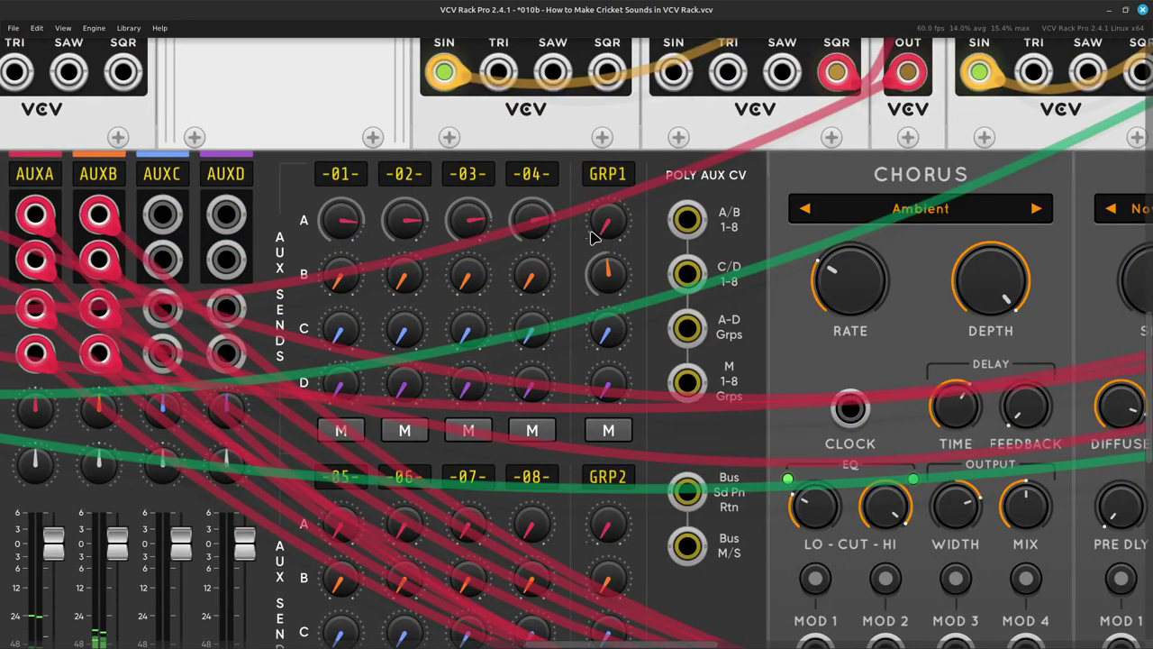
pyautogui.moveTo(611, 287)
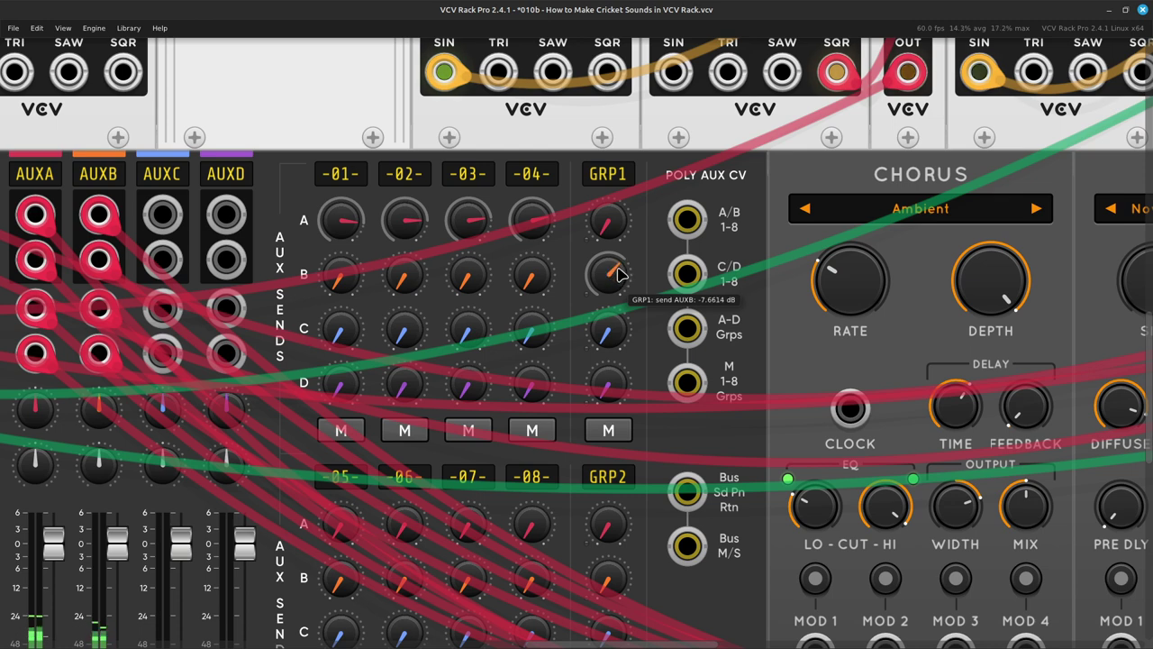
# Step: Zoom out to the whole rack and save the patch as 010b - How to Make Cricket Sounds in VCV Rack.vcv
pyautogui.scroll(-8, 618, 273)
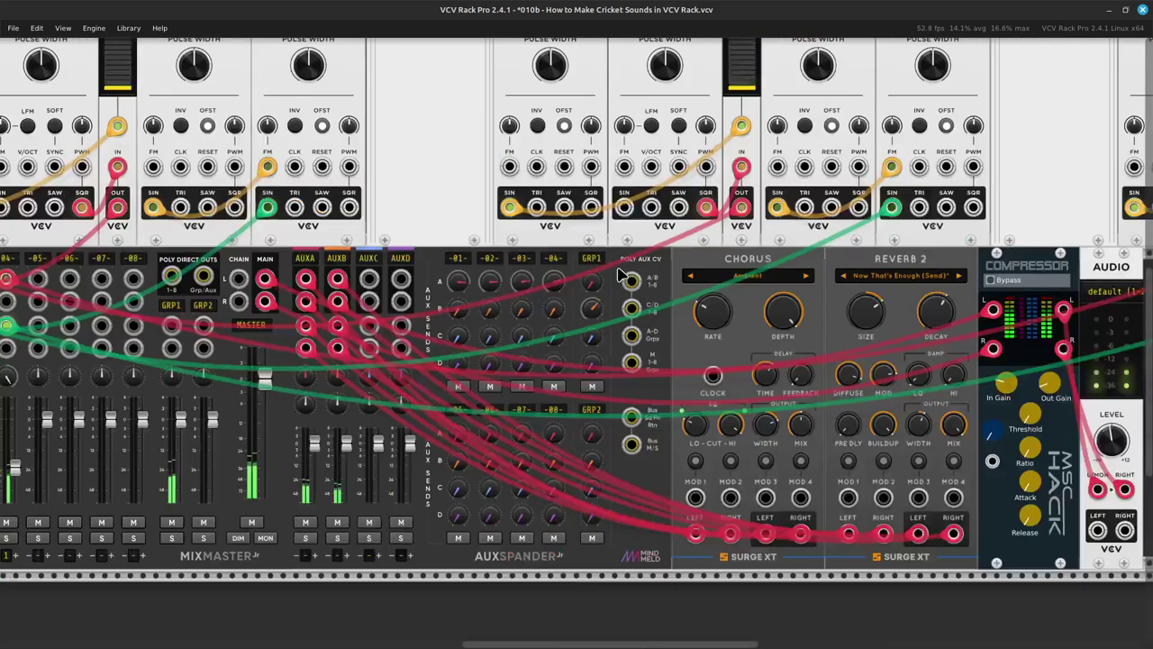
pyautogui.scroll(-3, 619, 274)
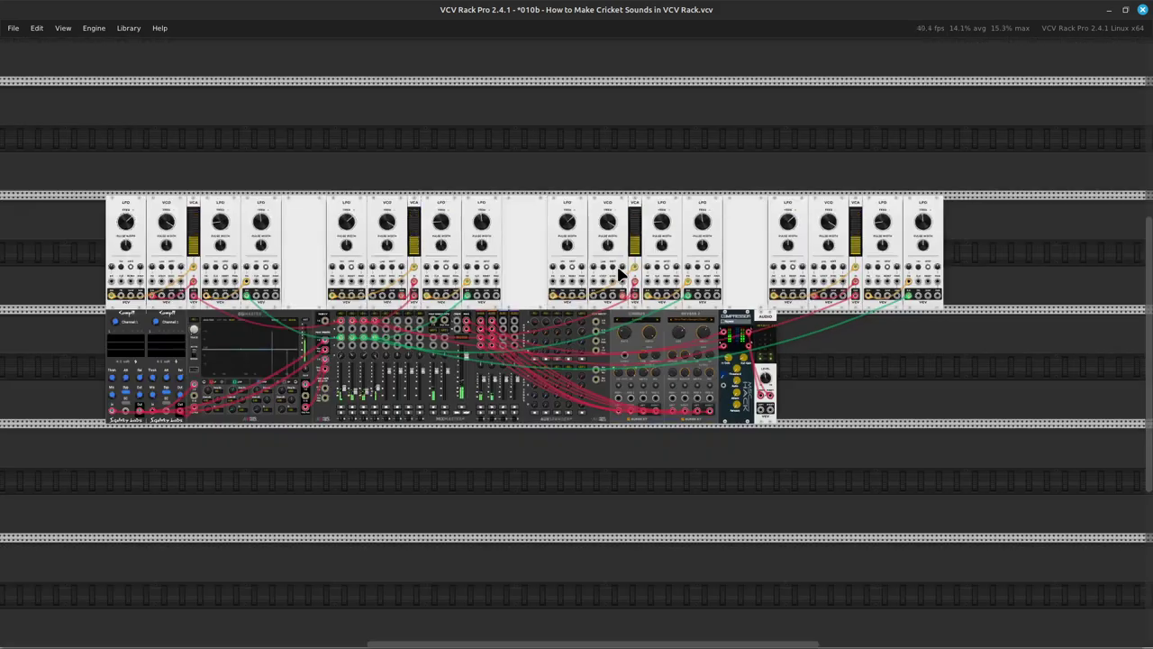
pyautogui.scroll(-1, 618, 273)
pyautogui.hotkey('ctrl', 's')
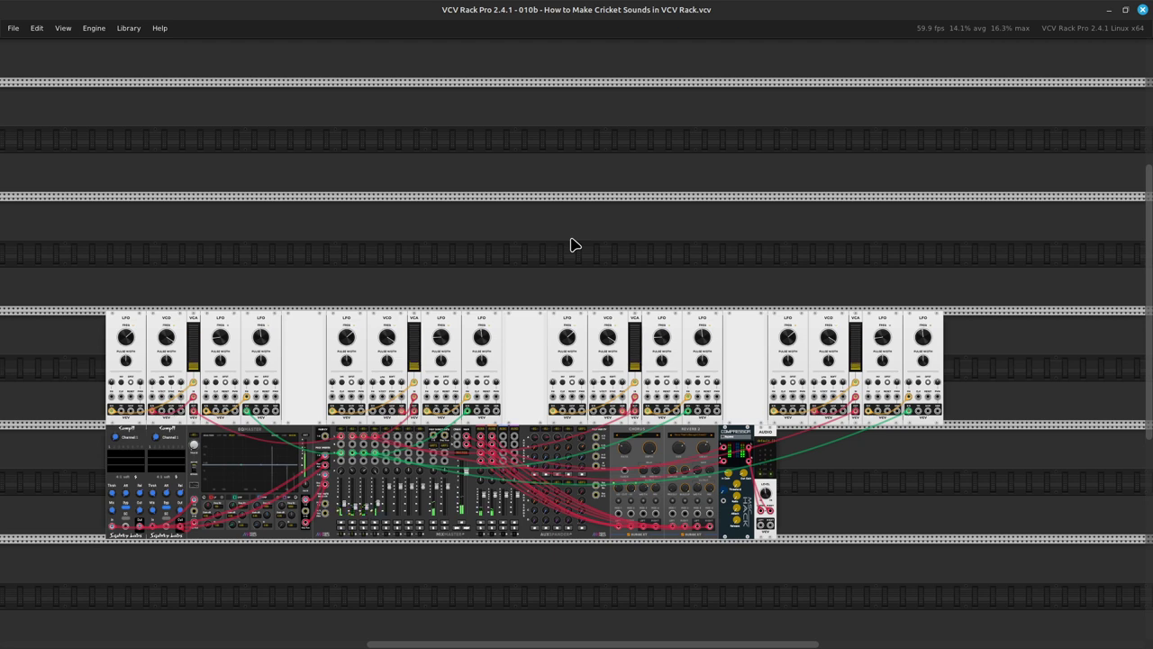
pyautogui.scroll(-2, 489, 206)
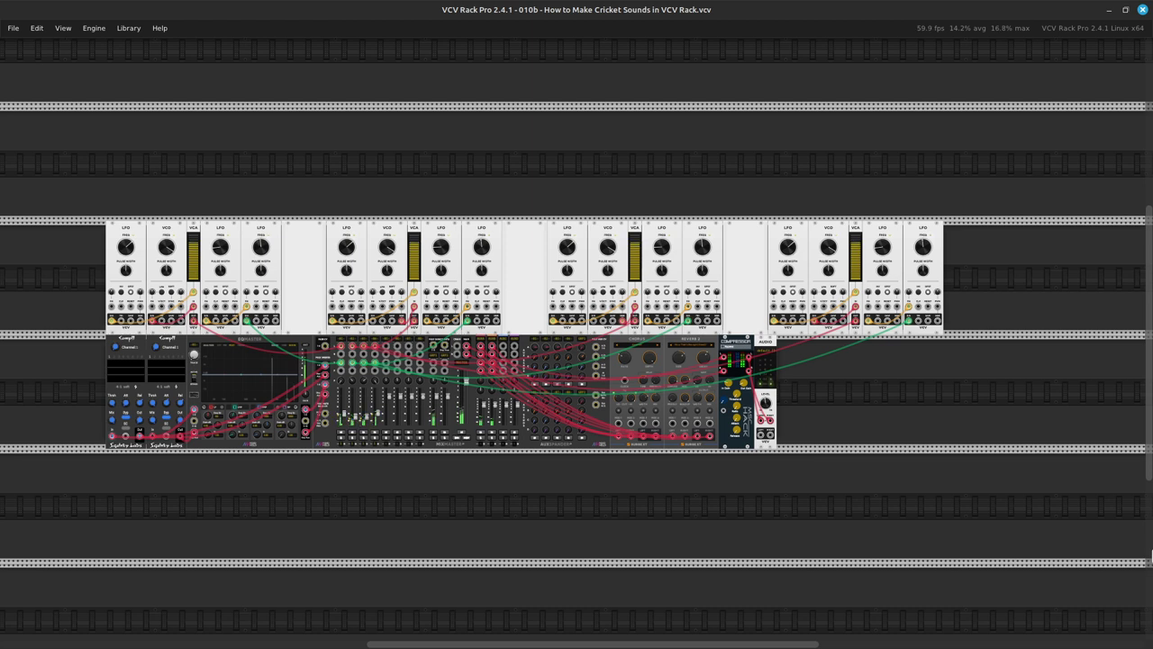
# Step: Capture a screenshot of the whole patch and save it to the Pictures folder
pyautogui.press('Print')
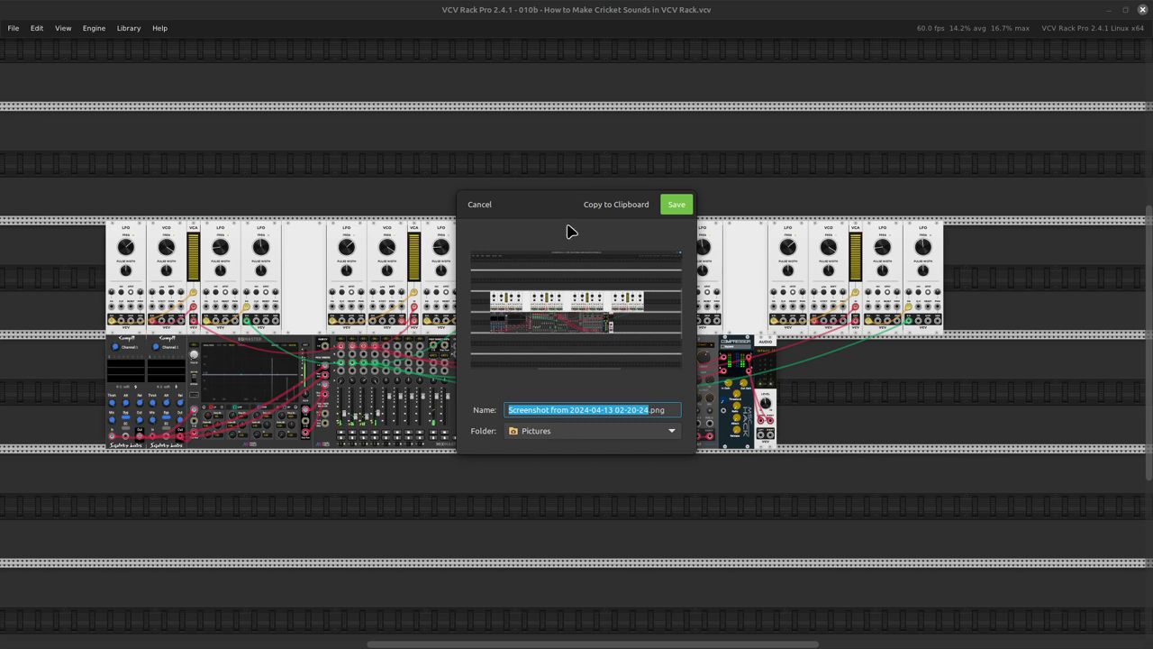
pyautogui.click(679, 205)
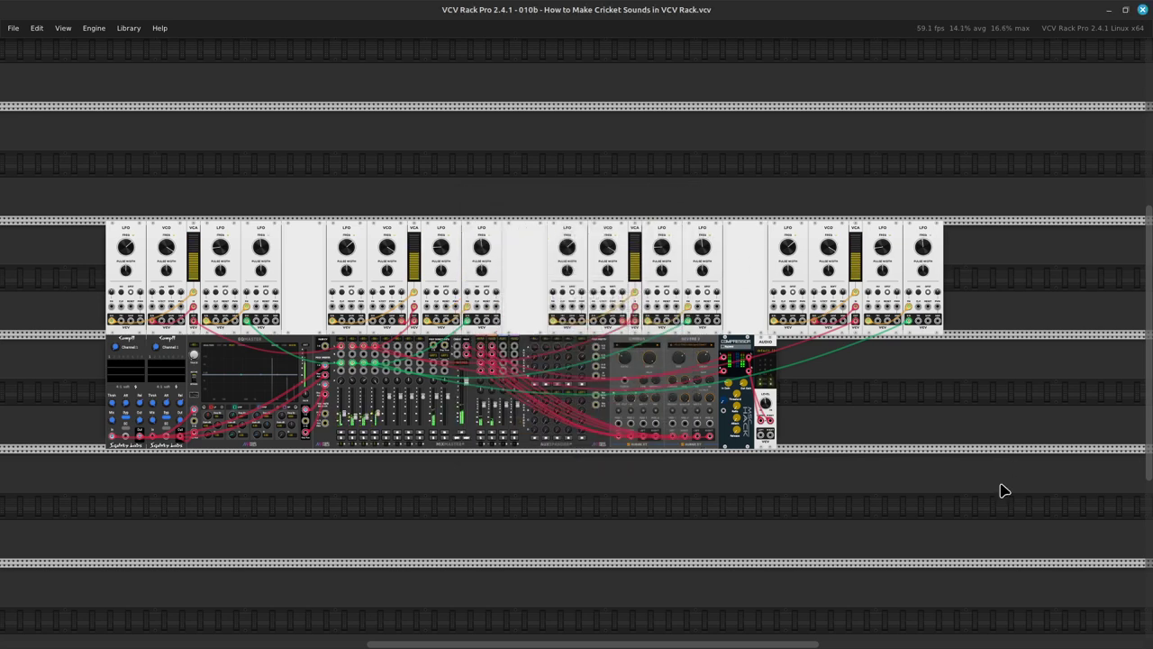